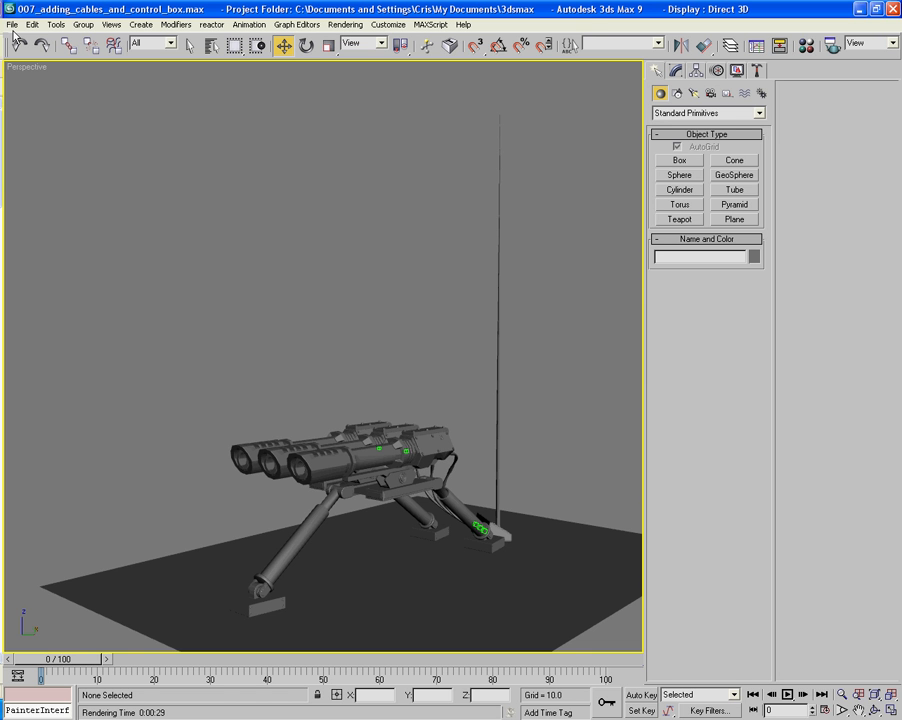
# - Delete the middle gun and the far gun from the tripod mount, keeping only Gun_Base01
pyautogui.keyDown('alt'); pyautogui.moveTo(228, 260); pyautogui.dragTo(318, 228, button='middle'); pyautogui.keyUp('alt')
pyautogui.scroll(5, 318, 228)
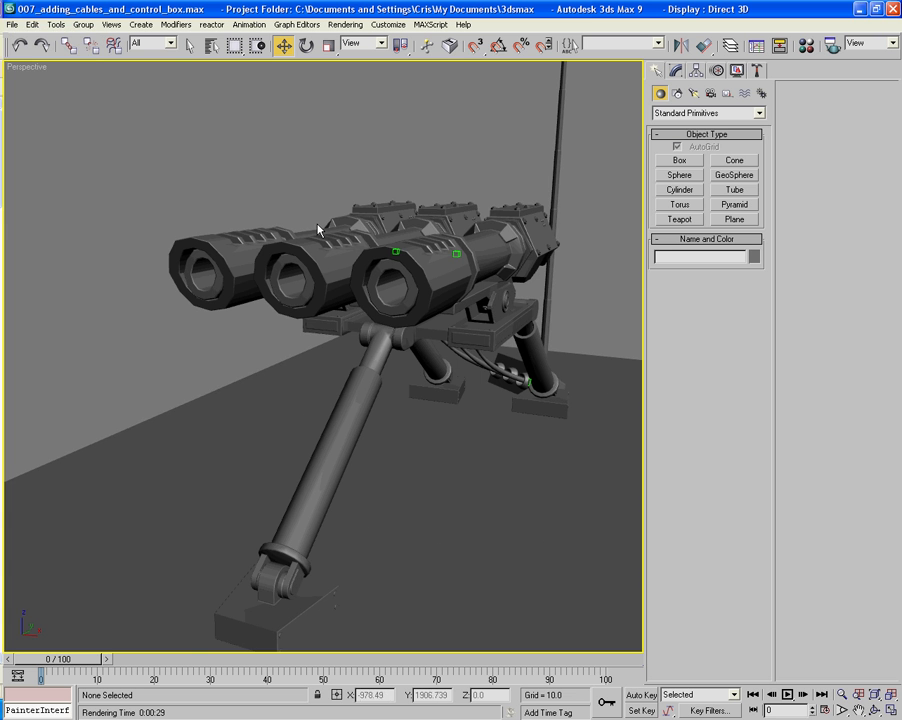
pyautogui.moveTo(393, 245); pyautogui.dragTo(323, 245, button='middle')
pyautogui.keyDown('alt'); pyautogui.moveTo(434, 242); pyautogui.dragTo(340, 312, button='middle'); pyautogui.keyUp('alt')
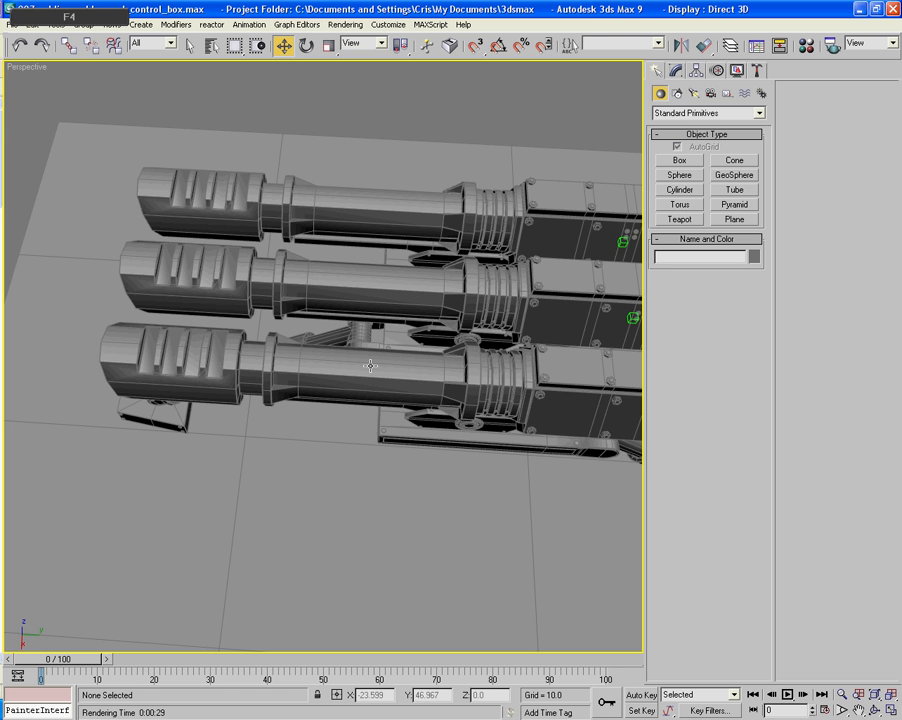
pyautogui.click(410, 360)
pyautogui.keyDown('alt'); pyautogui.moveTo(410, 360); pyautogui.dragTo(265, 281, button='middle'); pyautogui.keyUp('alt')
pyautogui.scroll(3, 404, 341)
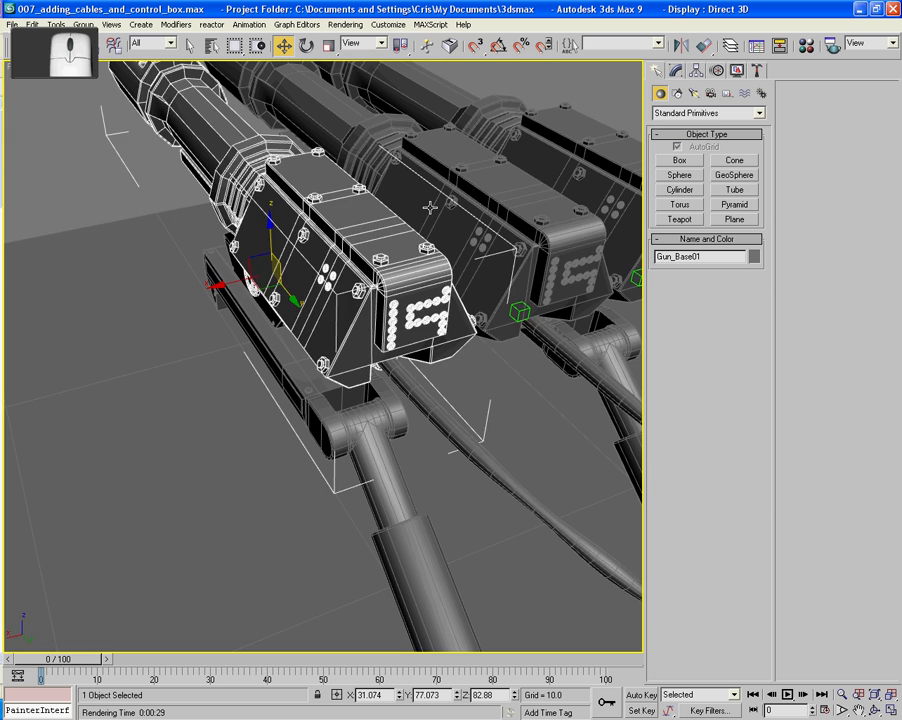
pyautogui.click(430, 207)
pyautogui.keyDown('alt'); pyautogui.moveTo(430, 207); pyautogui.dragTo(434, 215, button='middle'); pyautogui.keyUp('alt')
pyautogui.press('Delete')
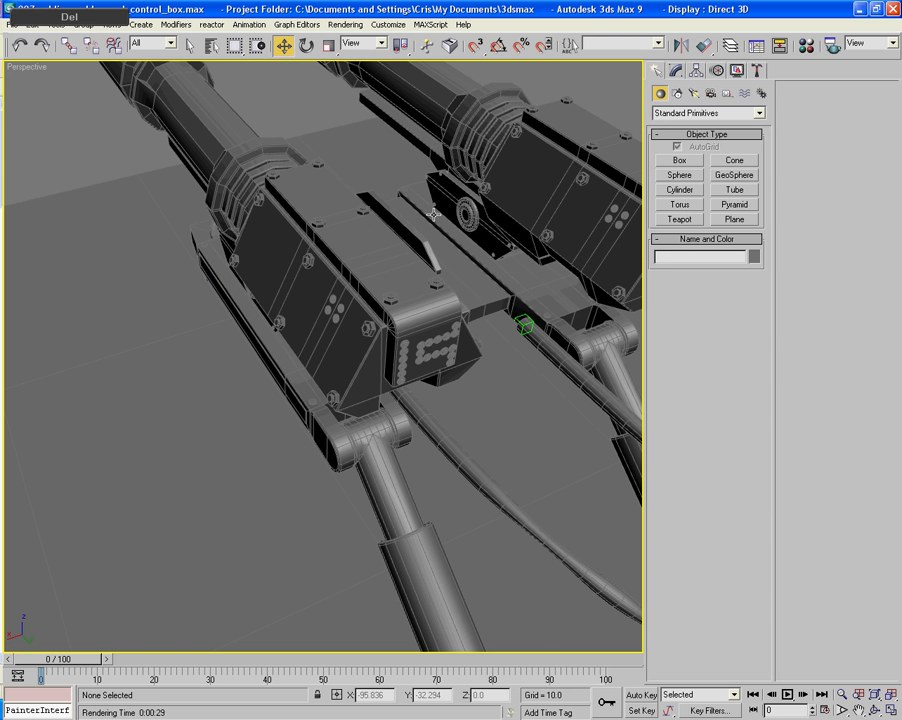
pyautogui.click(485, 152)
pyautogui.press('Delete')
pyautogui.scroll(-5, 483, 150)
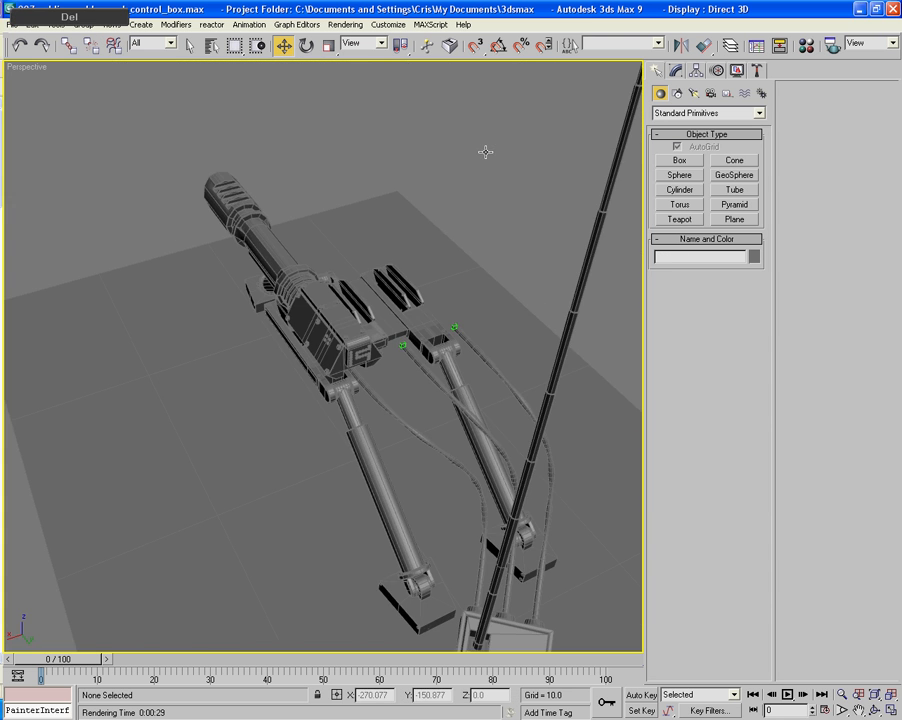
# - Open the Material Editor and place a magnified preview of the first material slot beside it
pyautogui.keyDown('alt'); pyautogui.moveTo(483, 150); pyautogui.dragTo(374, 247, button='middle'); pyautogui.keyUp('alt')
pyautogui.scroll(5, 270, 162)
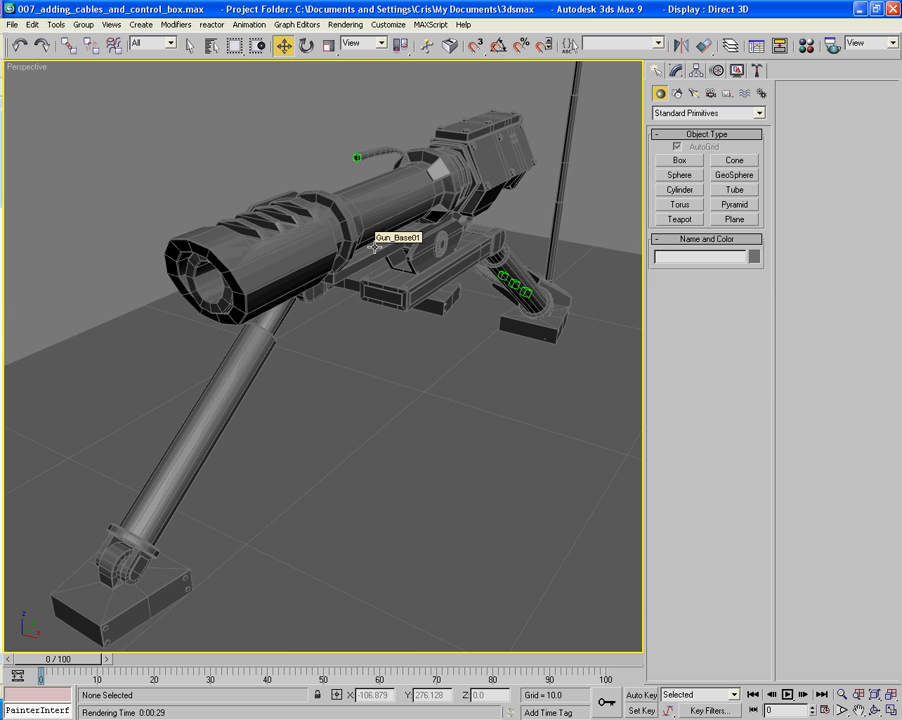
pyautogui.press('m')
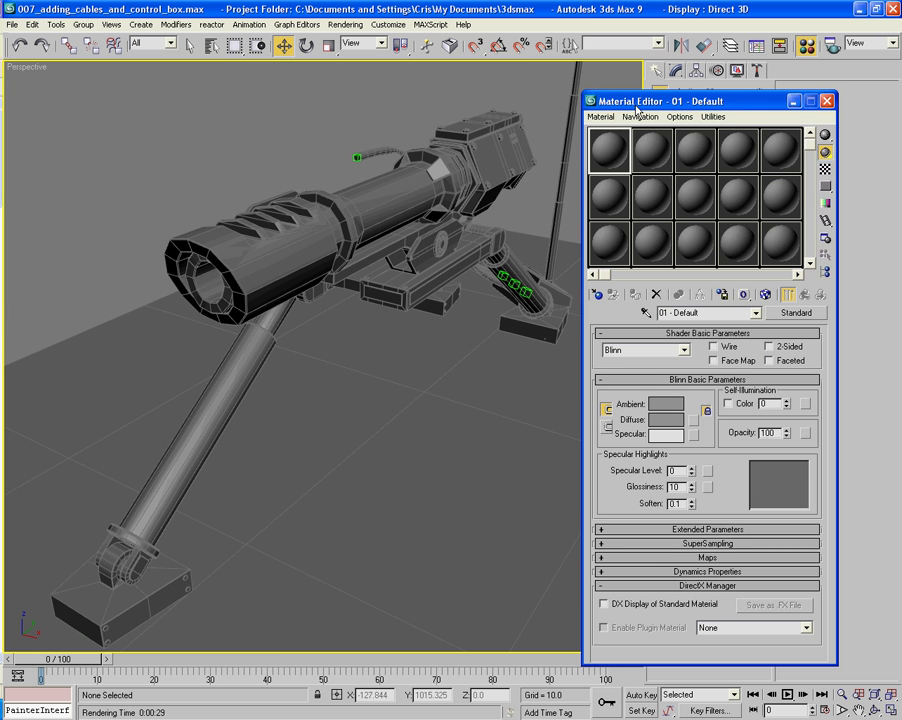
pyautogui.moveTo(638, 108); pyautogui.dragTo(536, 88)
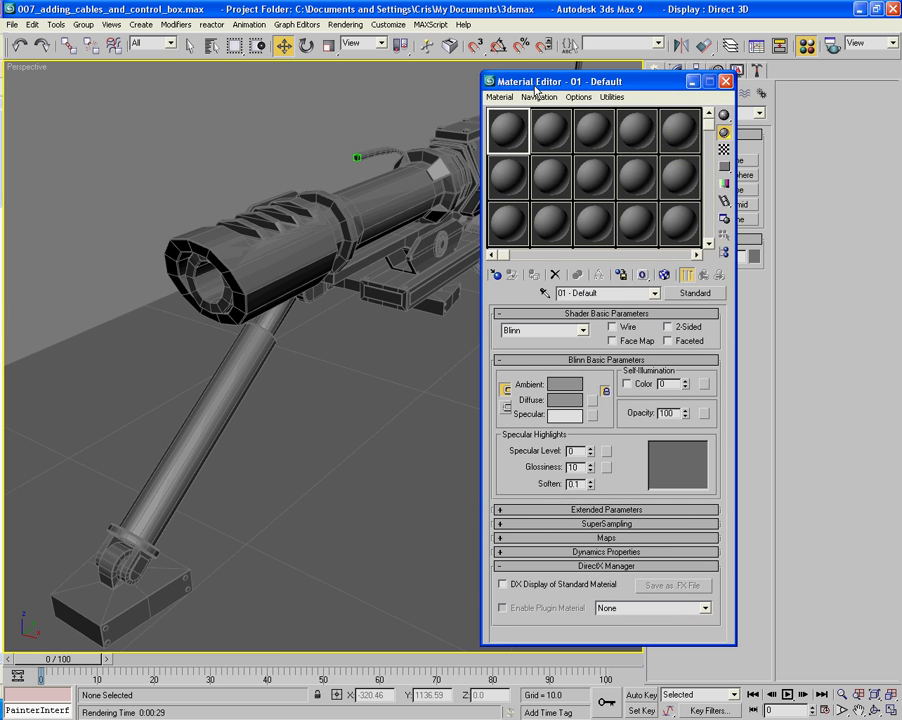
pyautogui.doubleClick(536, 138)
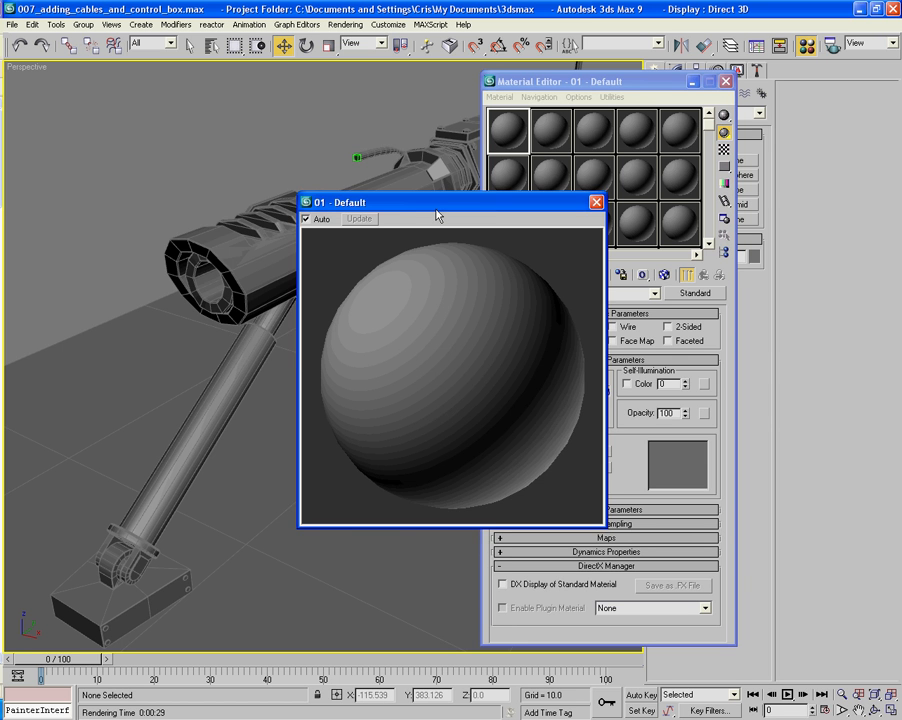
pyautogui.moveTo(436, 215); pyautogui.dragTo(190, 113)
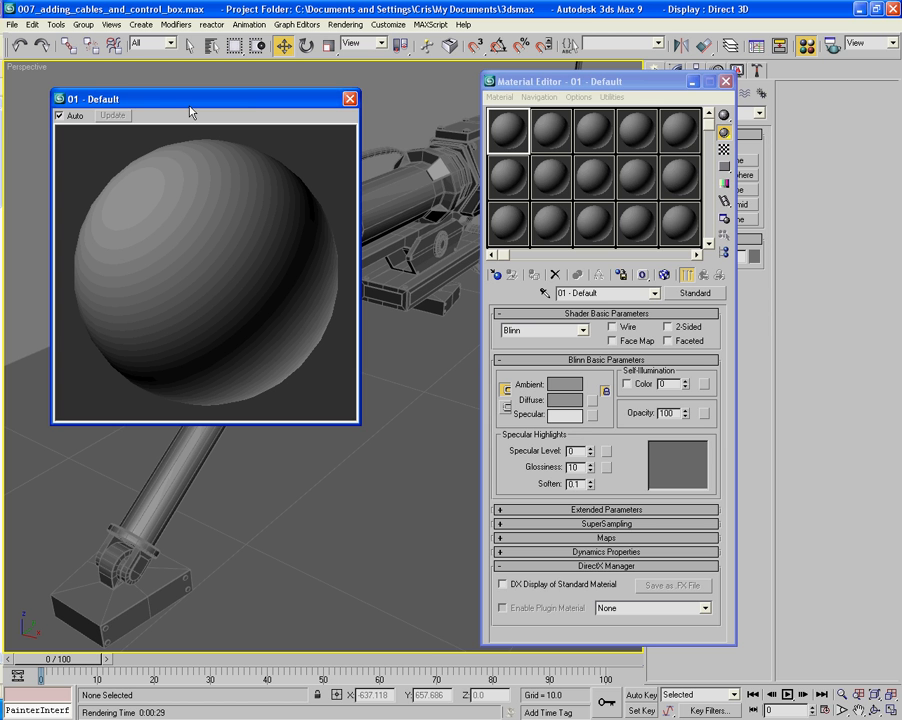
# - Assign the mental ray Renderer as the production renderer in the render settings
pyautogui.press('F10')
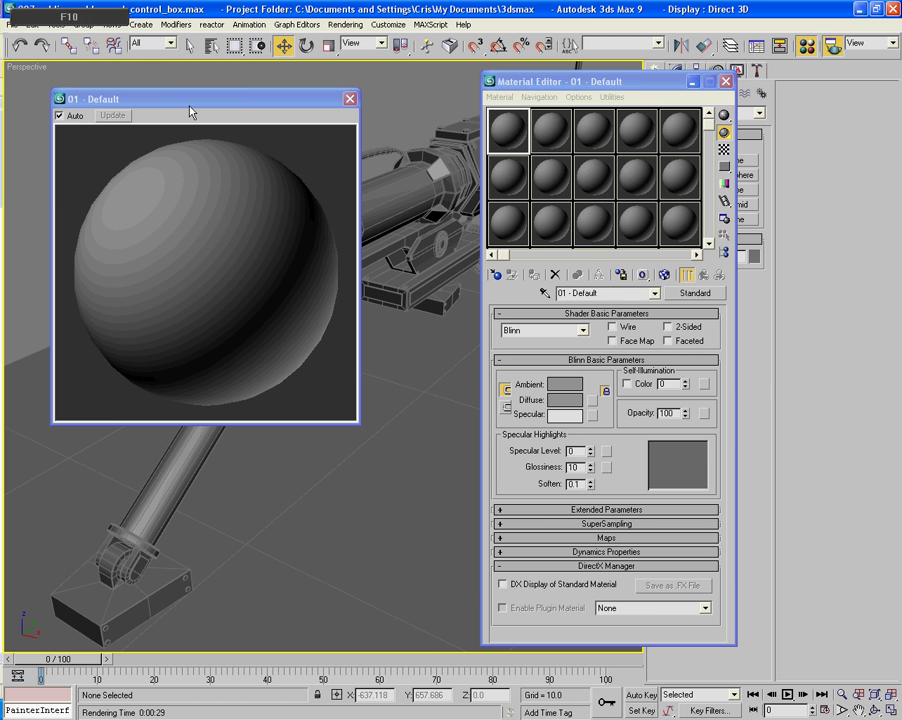
pyautogui.moveTo(660, 355); pyautogui.dragTo(646, 145)
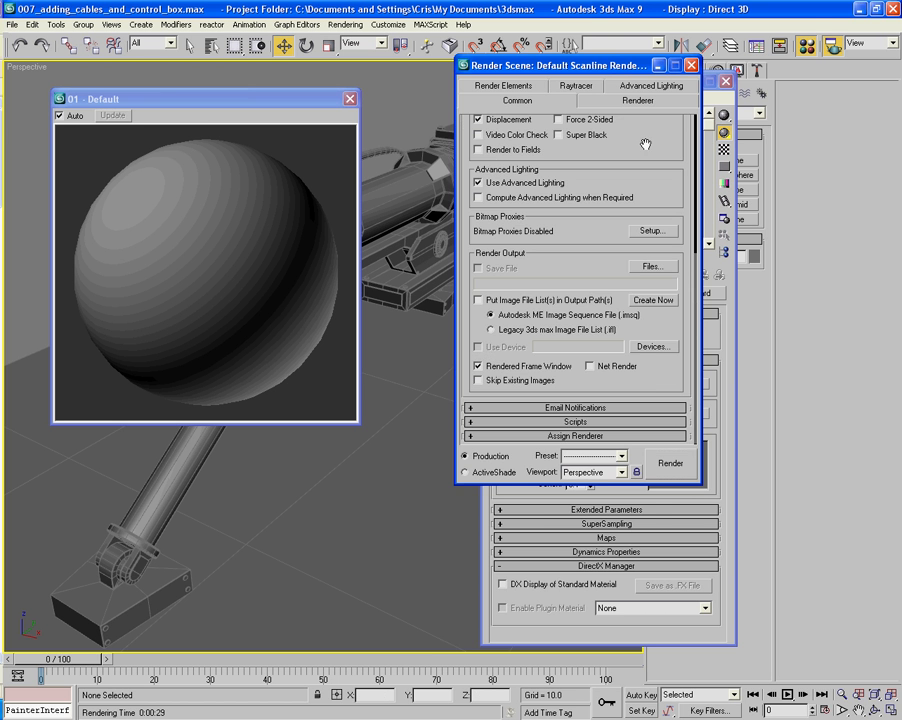
pyautogui.click(611, 438)
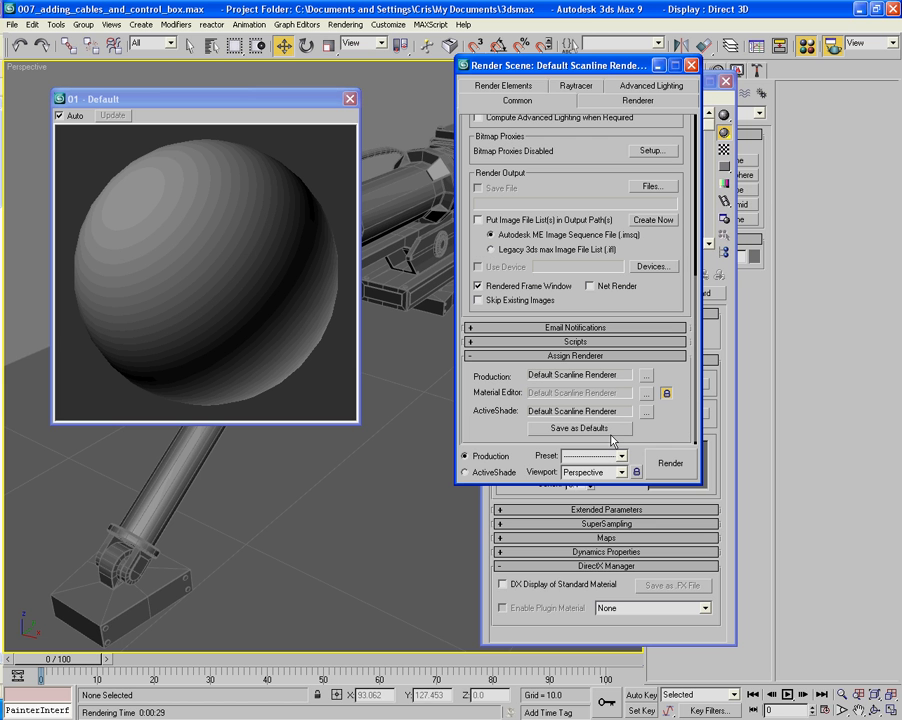
pyautogui.click(645, 380)
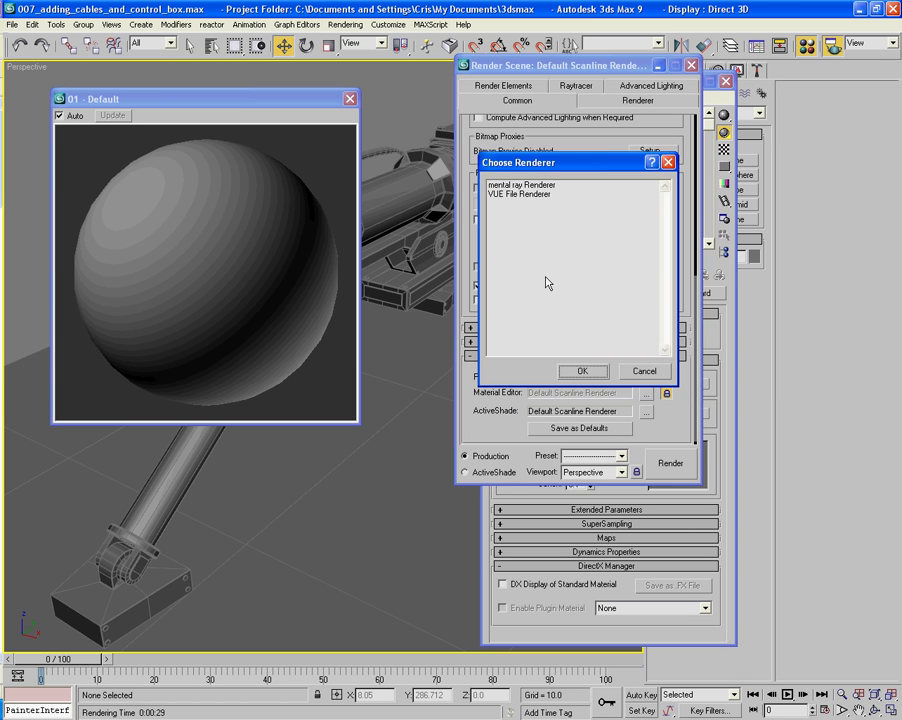
pyautogui.doubleClick(508, 188)
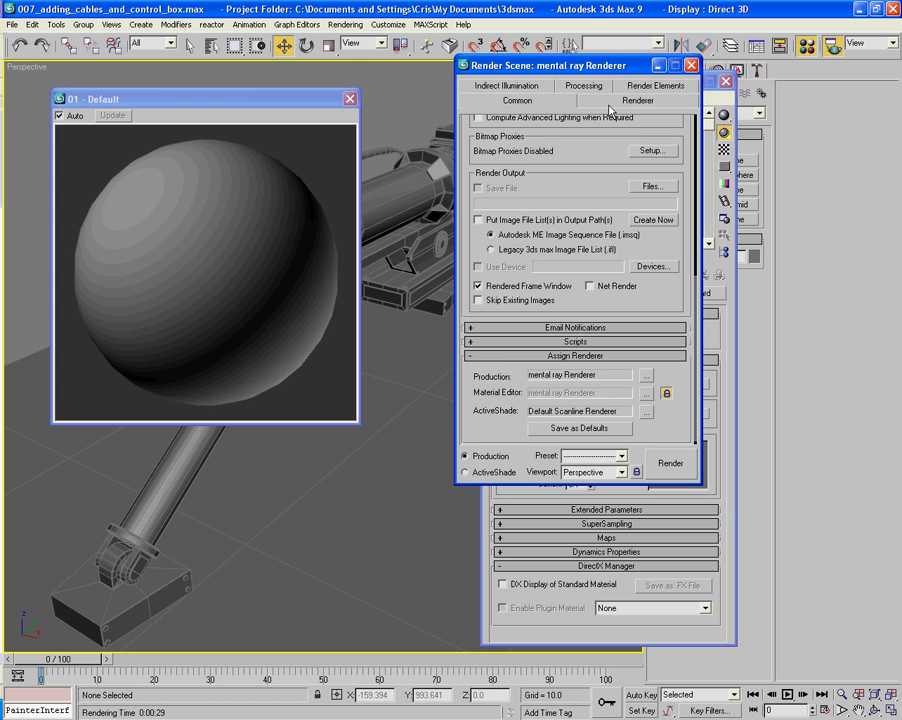
# - Set the mental ray samples per pixel to a minimum of 1 and a maximum of 16
pyautogui.click(637, 100)
pyautogui.click(548, 147)
pyautogui.click(530, 174)
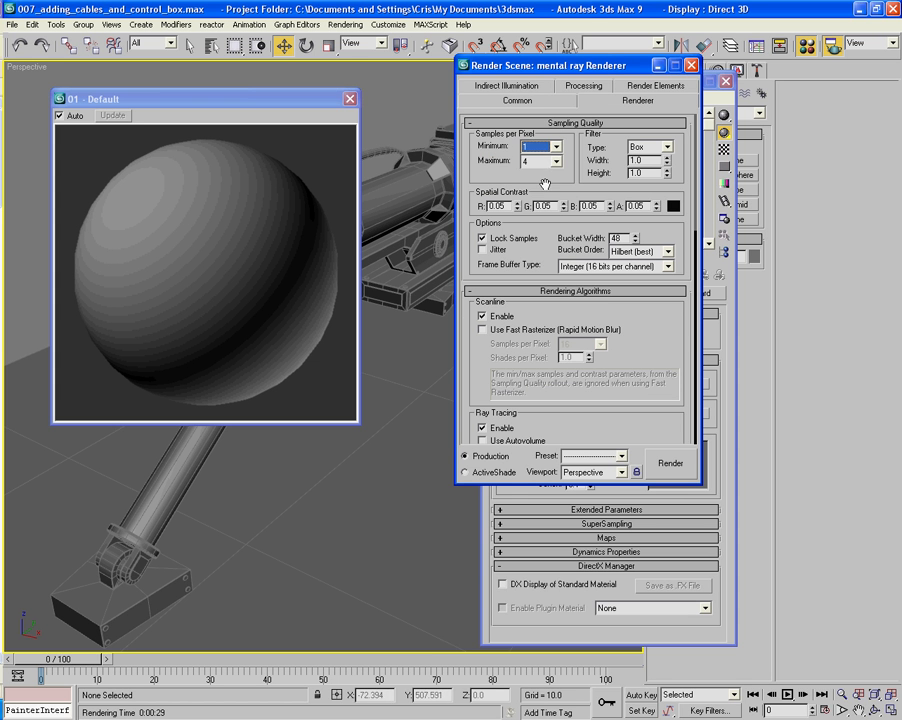
pyautogui.click(550, 161)
pyautogui.click(528, 219)
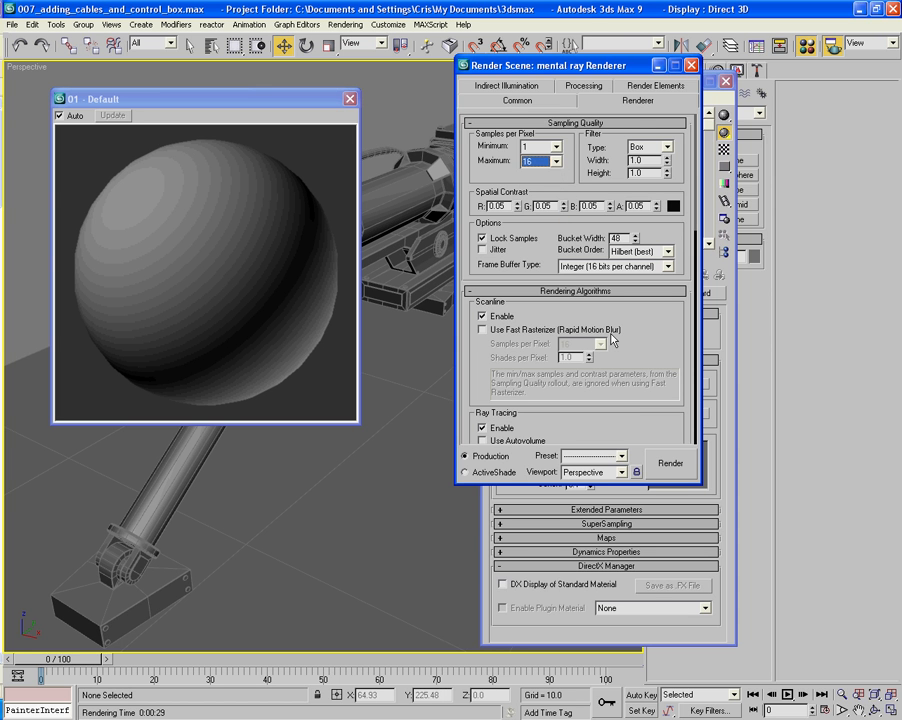
# - Make test renders of the gun in the Perspective viewport from several viewing angles
pyautogui.click(670, 466)
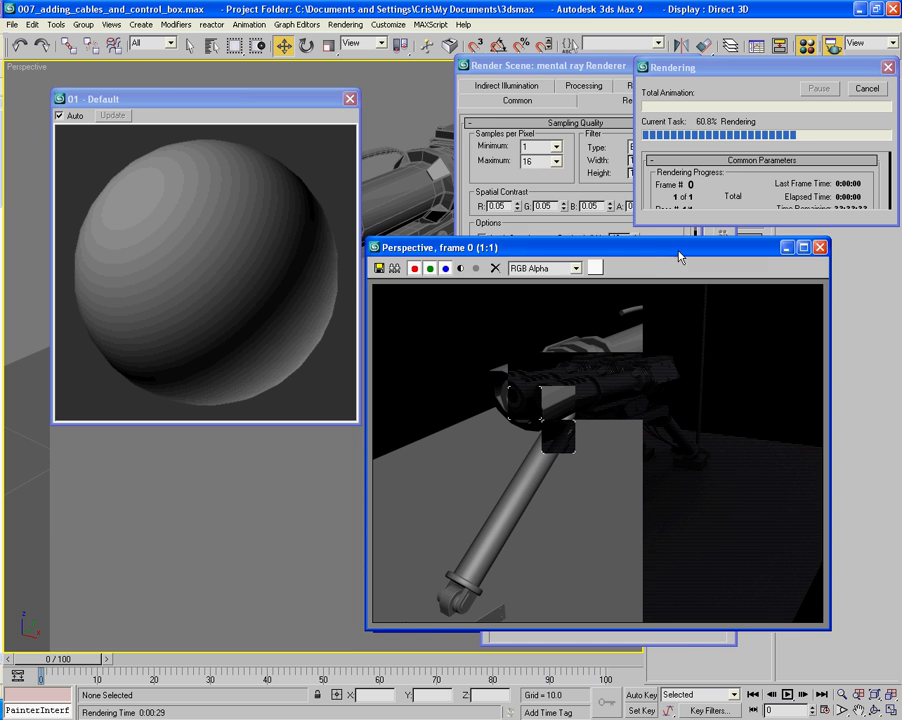
pyautogui.moveTo(678, 254); pyautogui.dragTo(512, 267)
pyautogui.scroll(-2, 401, 99)
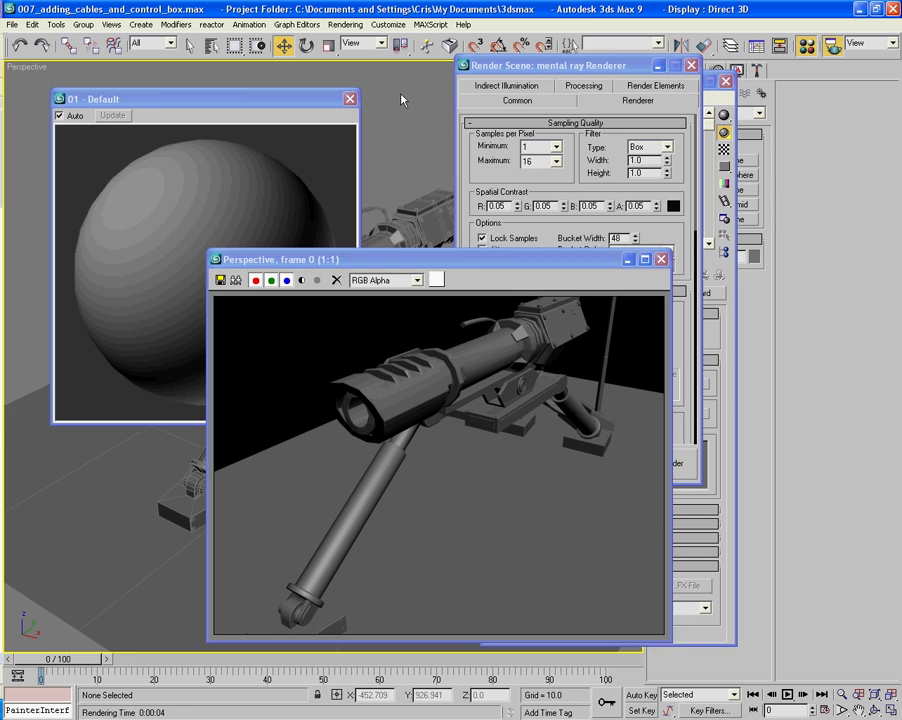
pyautogui.scroll(-1, 399, 106)
pyautogui.scroll(1, 399, 106)
pyautogui.moveTo(399, 106); pyautogui.dragTo(399, 165, button='middle')
pyautogui.hotkey('shift', 'q')
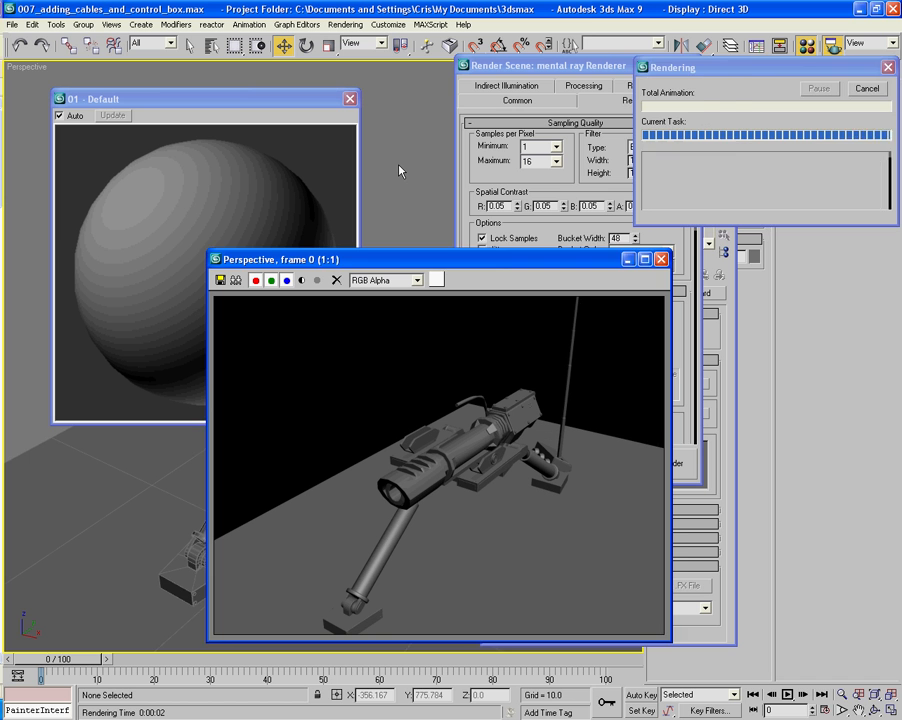
pyautogui.moveTo(430, 187); pyautogui.dragTo(431, 197, button='middle')
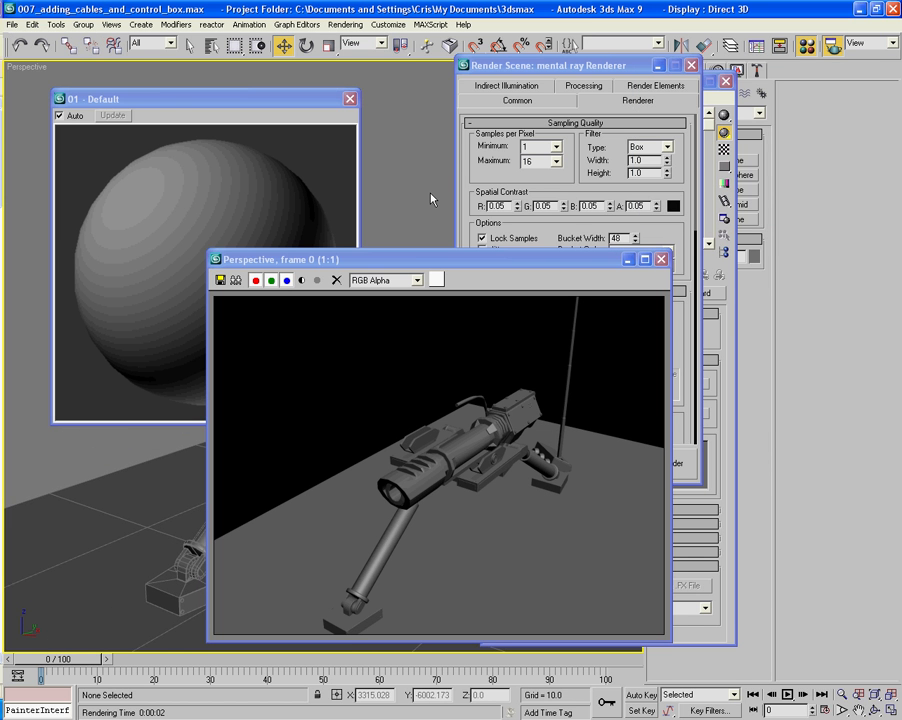
pyautogui.hotkey('shift', 'q')
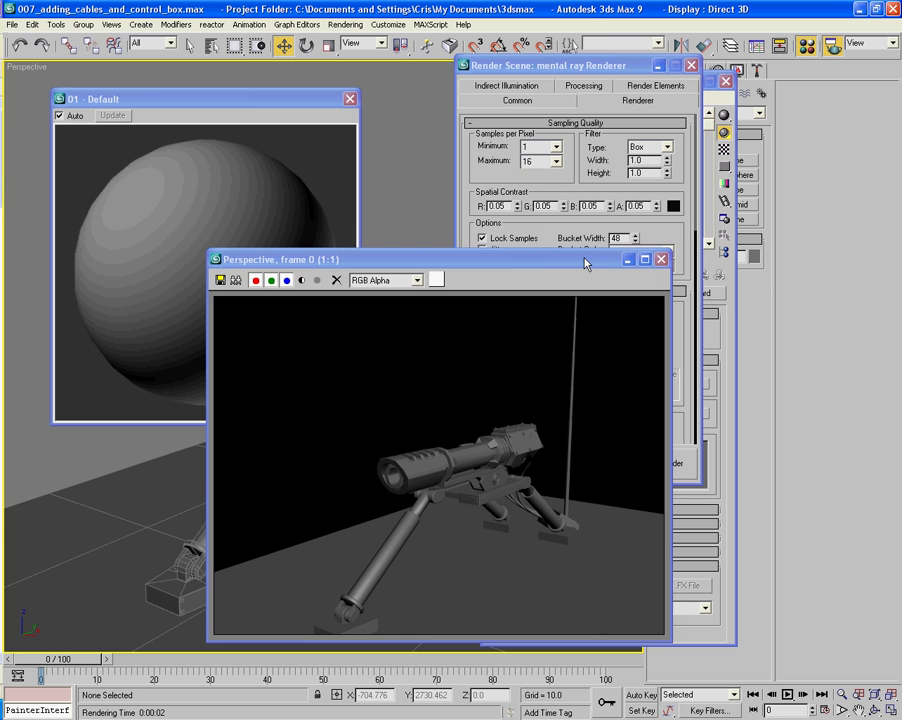
# - Close the render settings, rearrange the rendered frame and Material Editor windows, and render the Perspective view again
pyautogui.moveTo(571, 258); pyautogui.dragTo(812, 294)
pyautogui.click(690, 66)
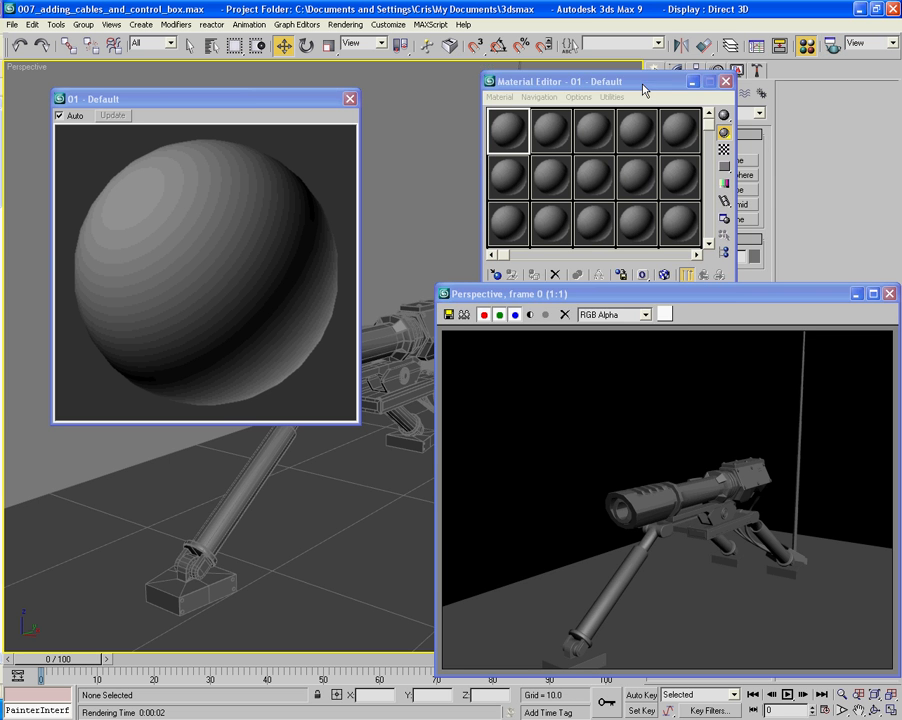
pyautogui.moveTo(631, 85); pyautogui.dragTo(628, 33)
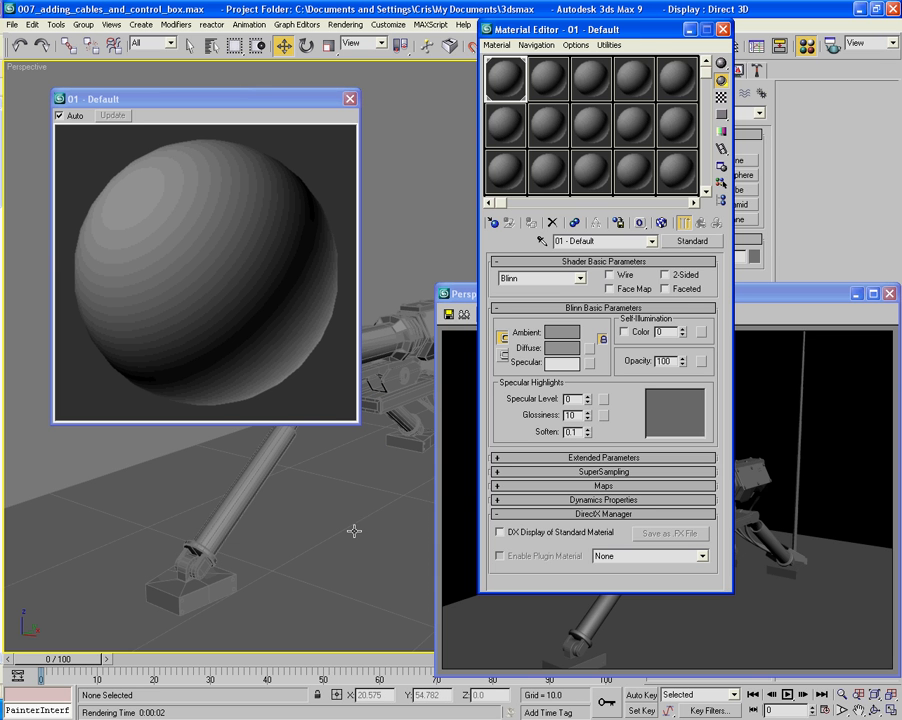
pyautogui.hotkey('shift', 'q')
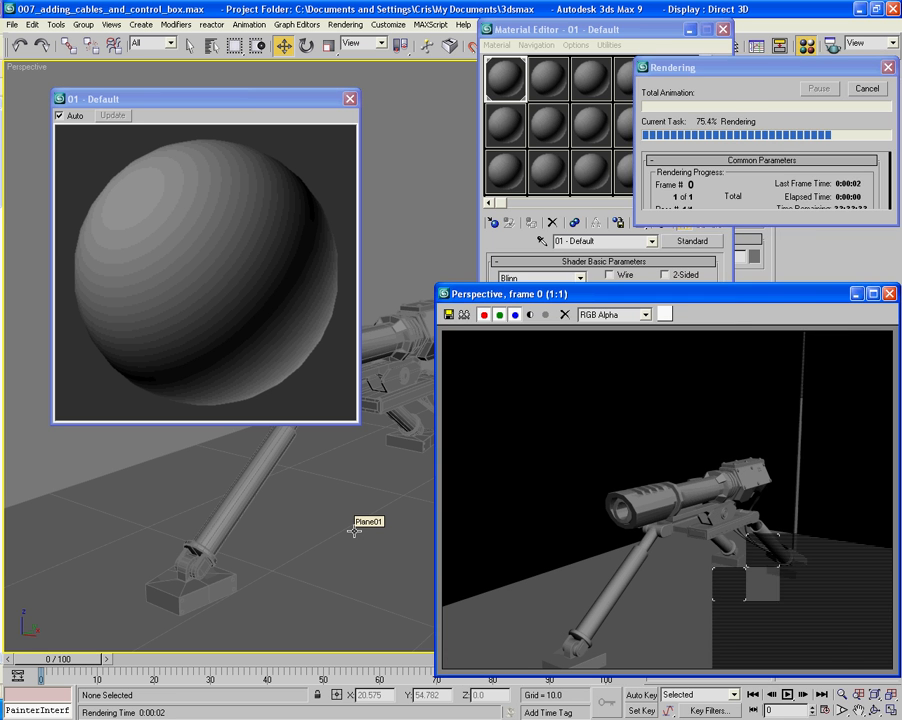
# - Change the first material's type to Raytrace and name it Basic Metal
pyautogui.click(521, 283)
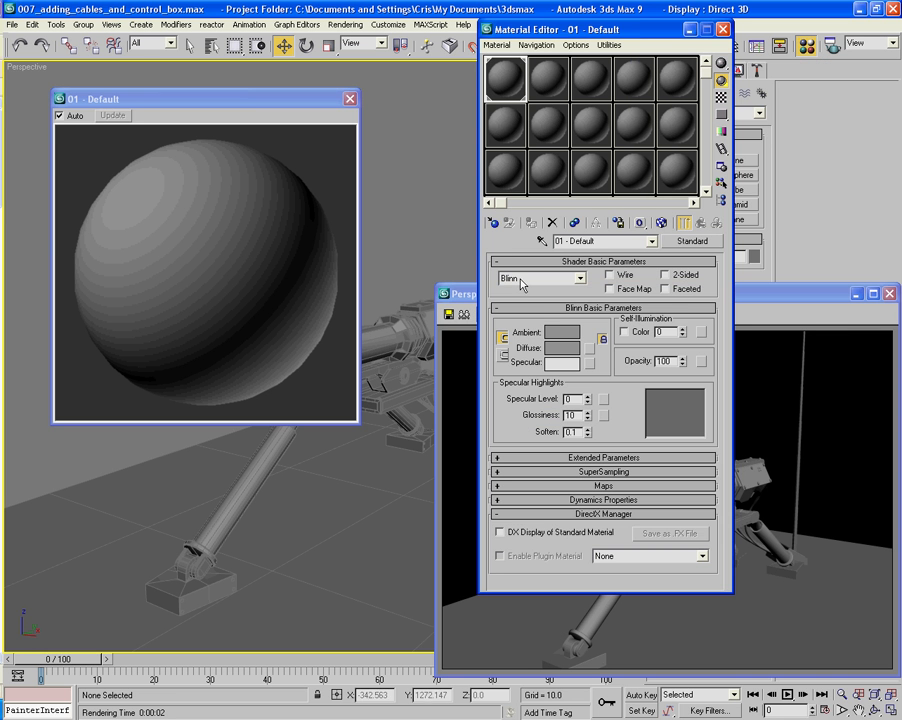
pyautogui.click(612, 242)
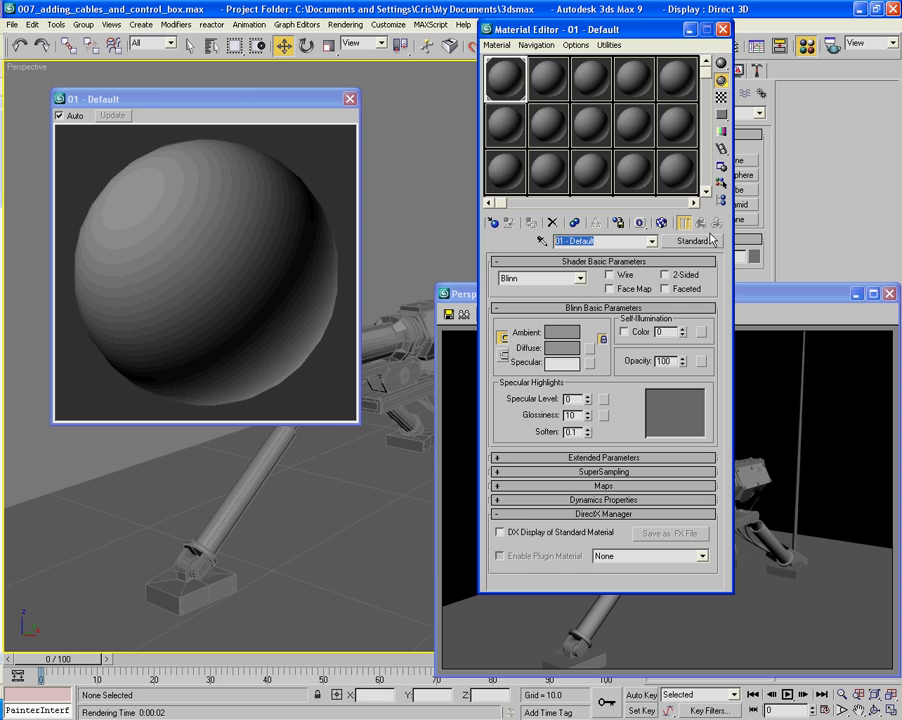
pyautogui.click(692, 241)
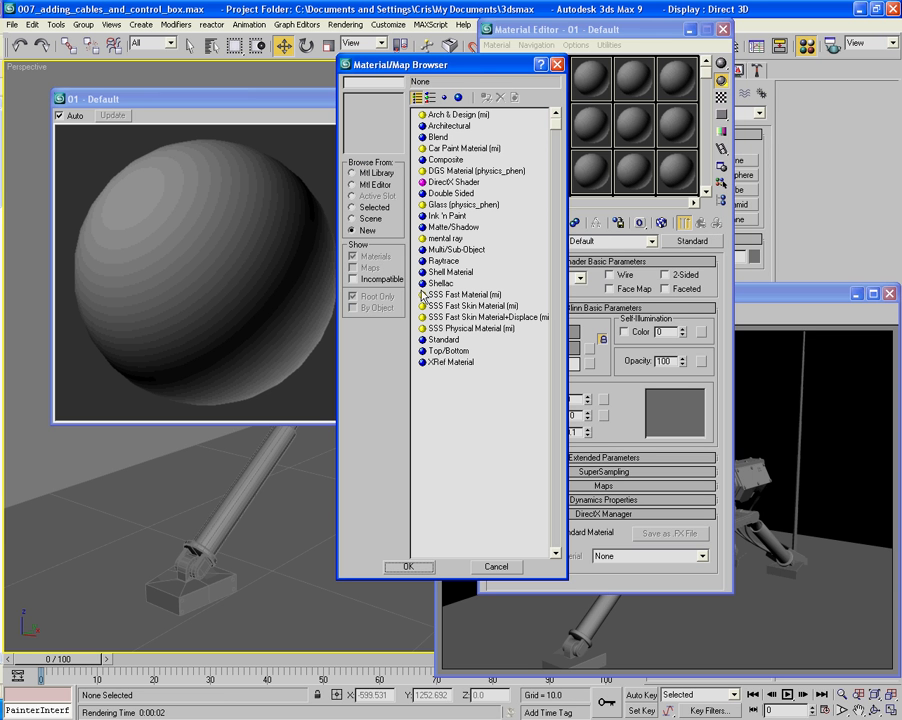
pyautogui.doubleClick(440, 261)
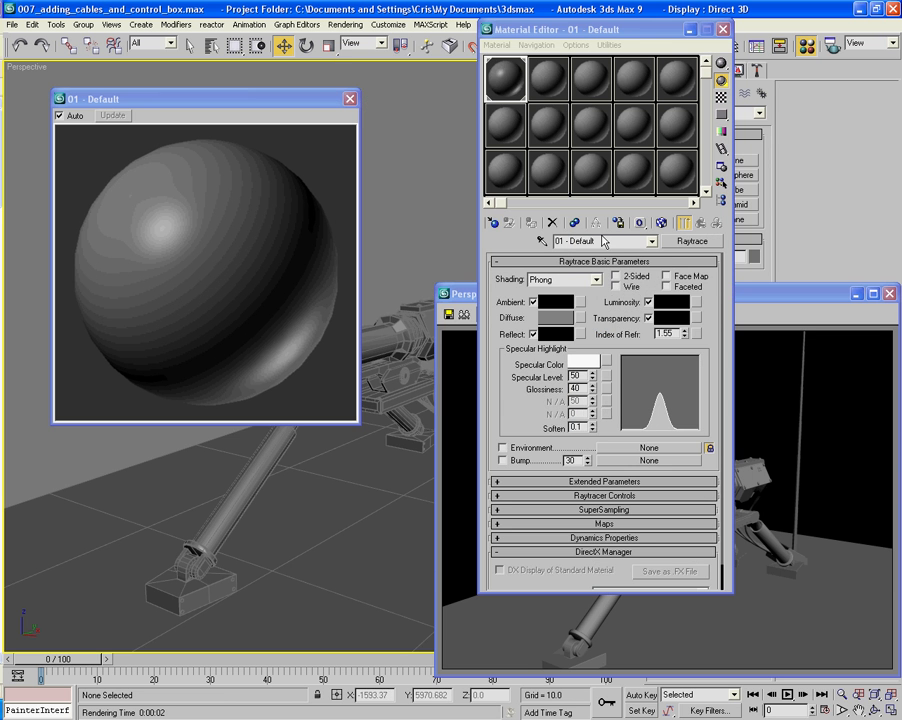
pyautogui.click(606, 246)
pyautogui.write('Ba')
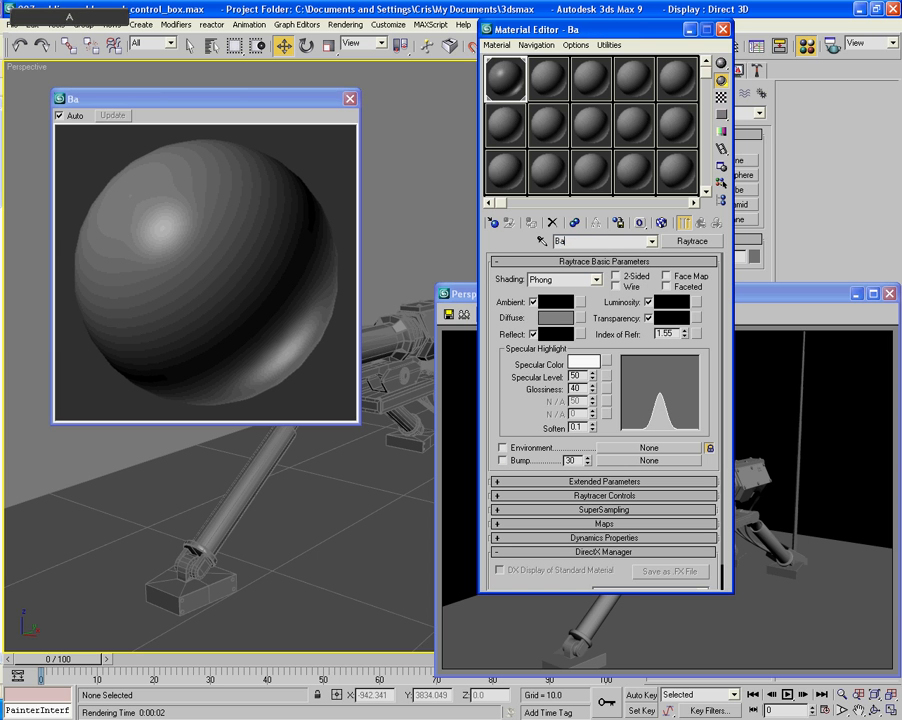
pyautogui.write('sic Metal')
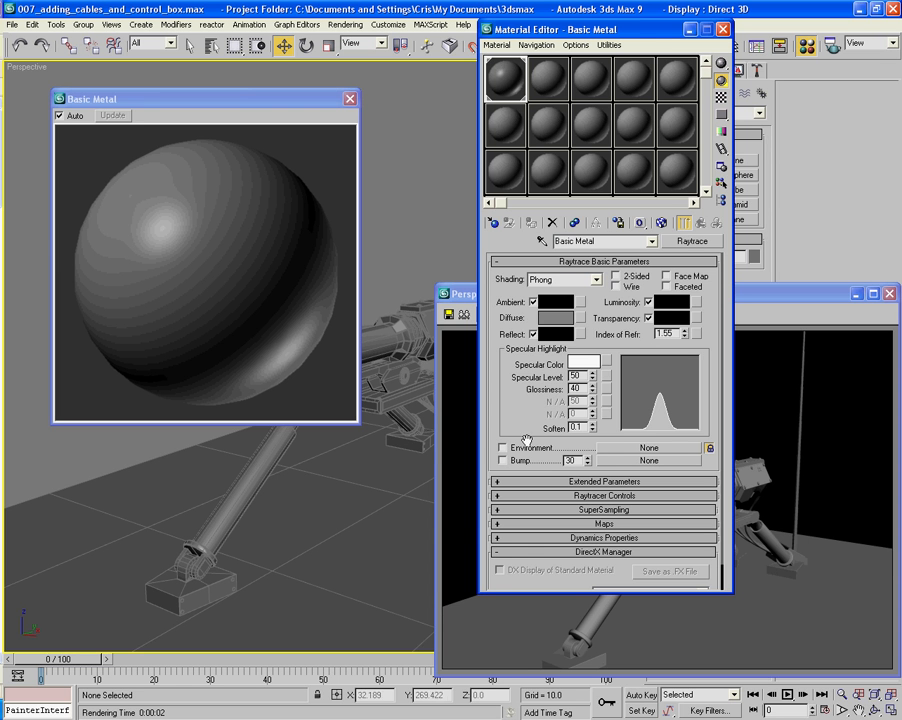
# - Set the Basic Metal shading to Anisotropic and expand the material's Maps settings
pyautogui.click(562, 290)
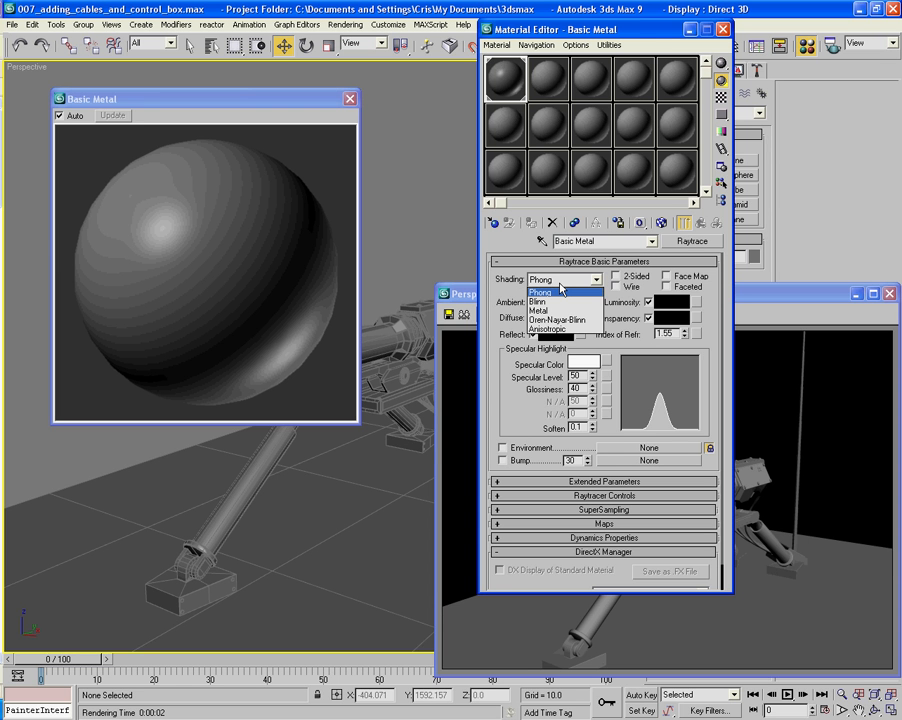
pyautogui.click(548, 328)
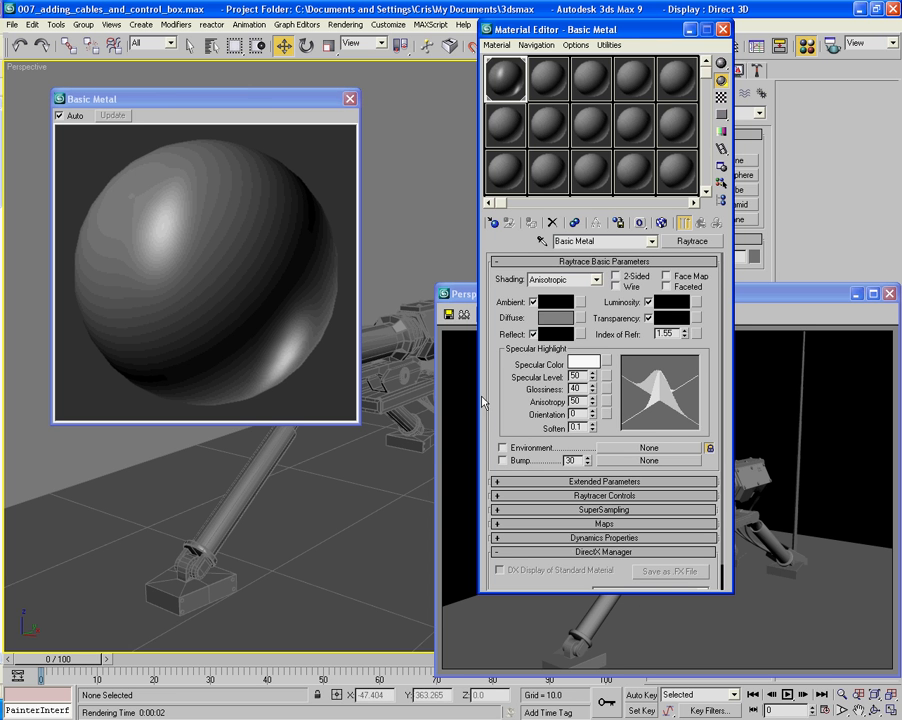
pyautogui.moveTo(495, 428); pyautogui.dragTo(498, 366)
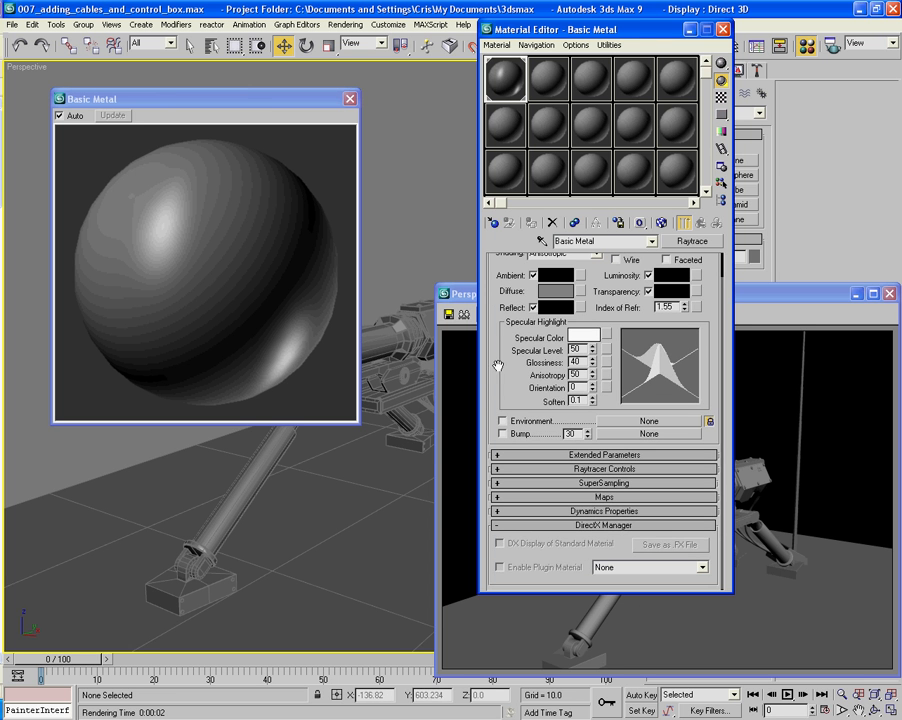
pyautogui.click(546, 497)
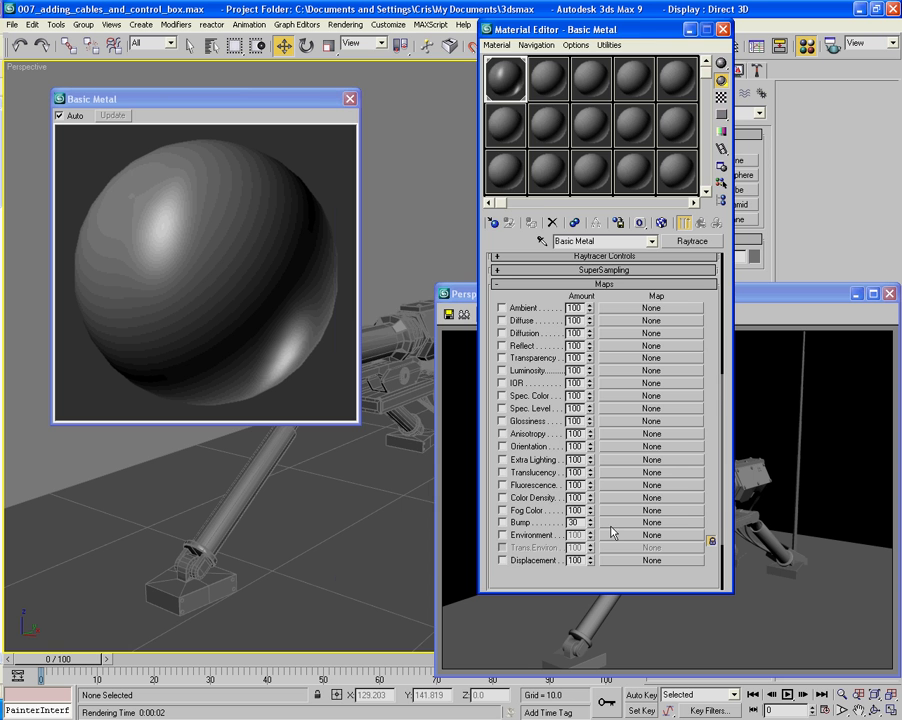
# - Assign a Mix map to Basic Metal's Bump channel and a Noise map to the mix's Color #1
pyautogui.click(613, 534)
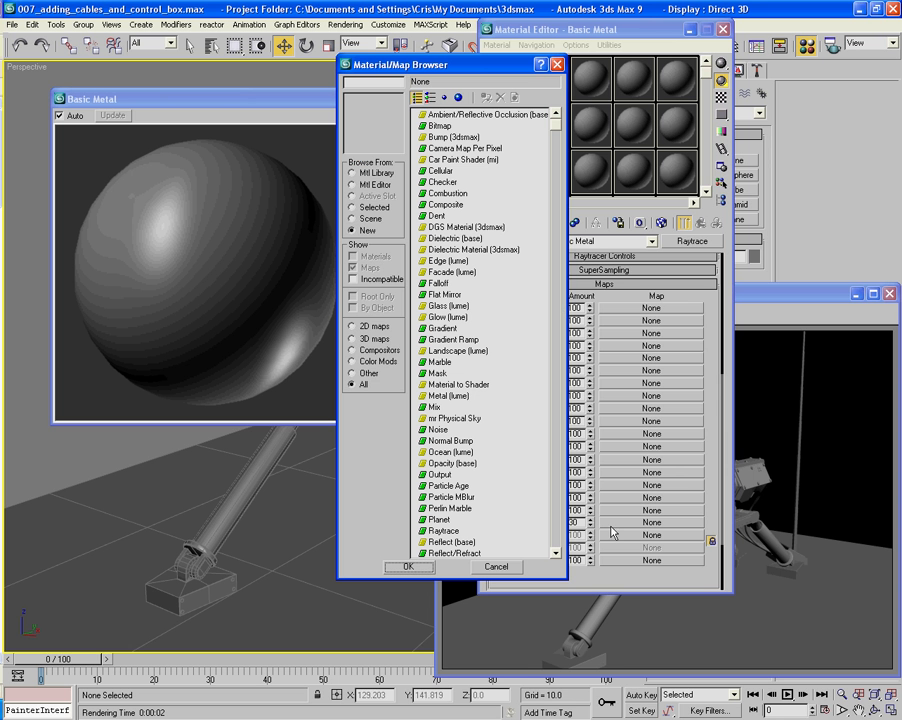
pyautogui.doubleClick(434, 408)
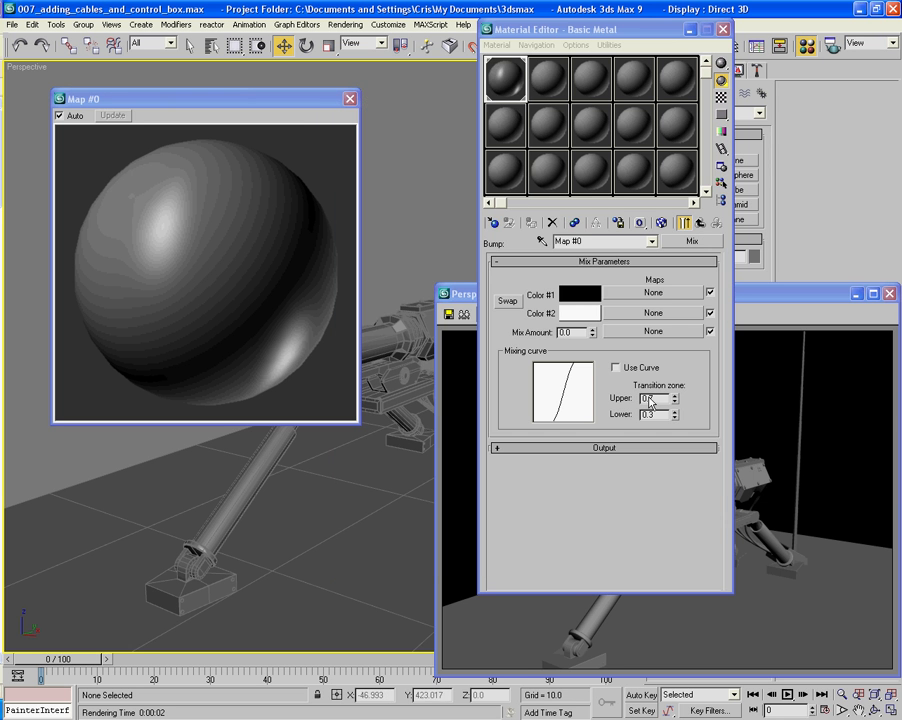
pyautogui.click(676, 294)
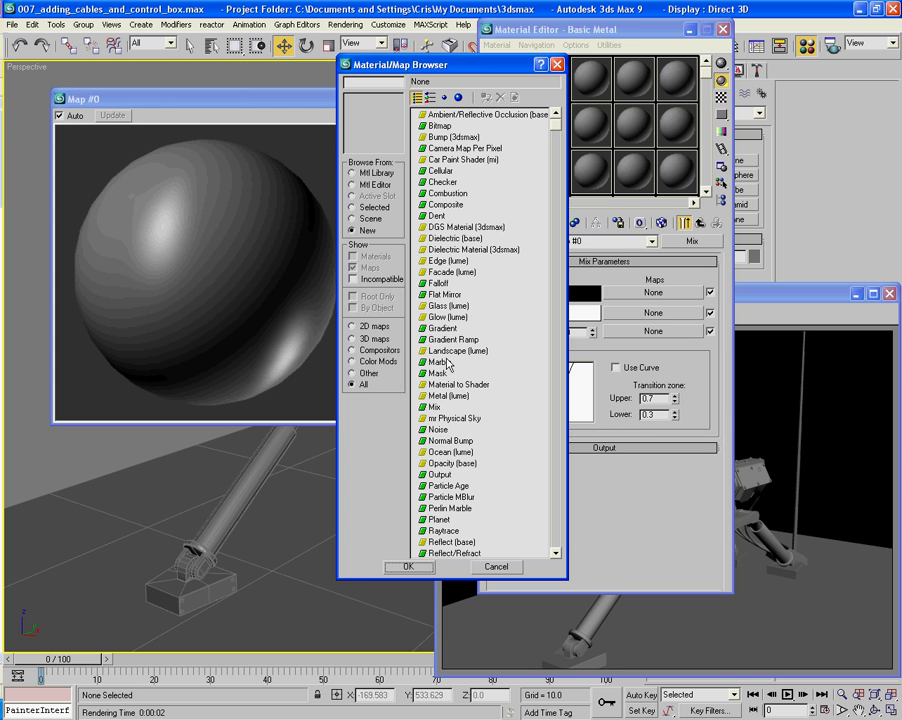
pyautogui.doubleClick(434, 431)
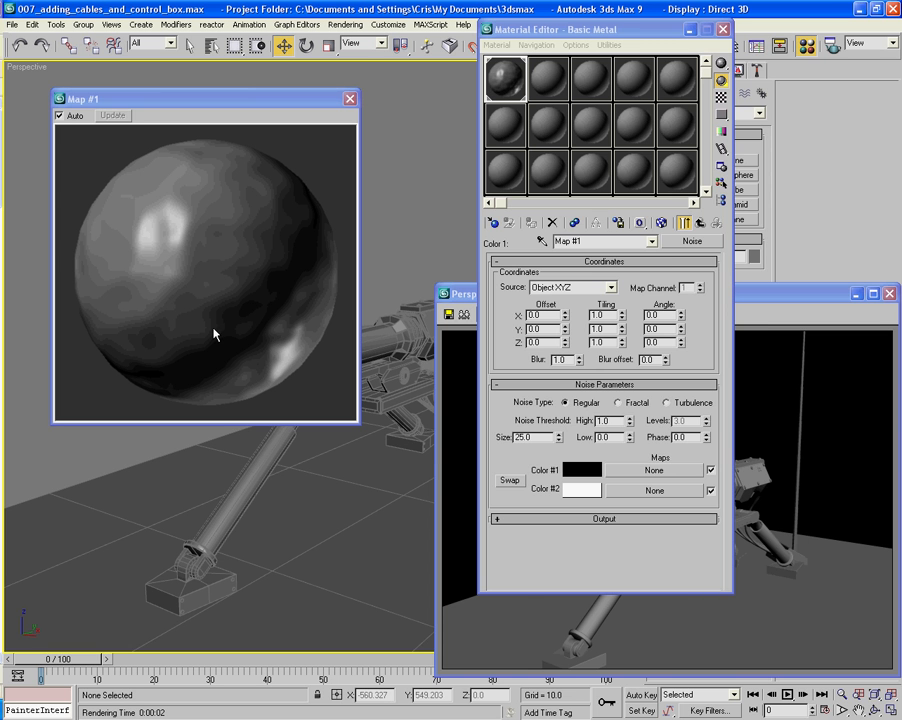
# - Test render the Perspective view, minimize the rendered frame, and set the Color #1 noise size to 0.5
pyautogui.hotkey('shift', 'q')
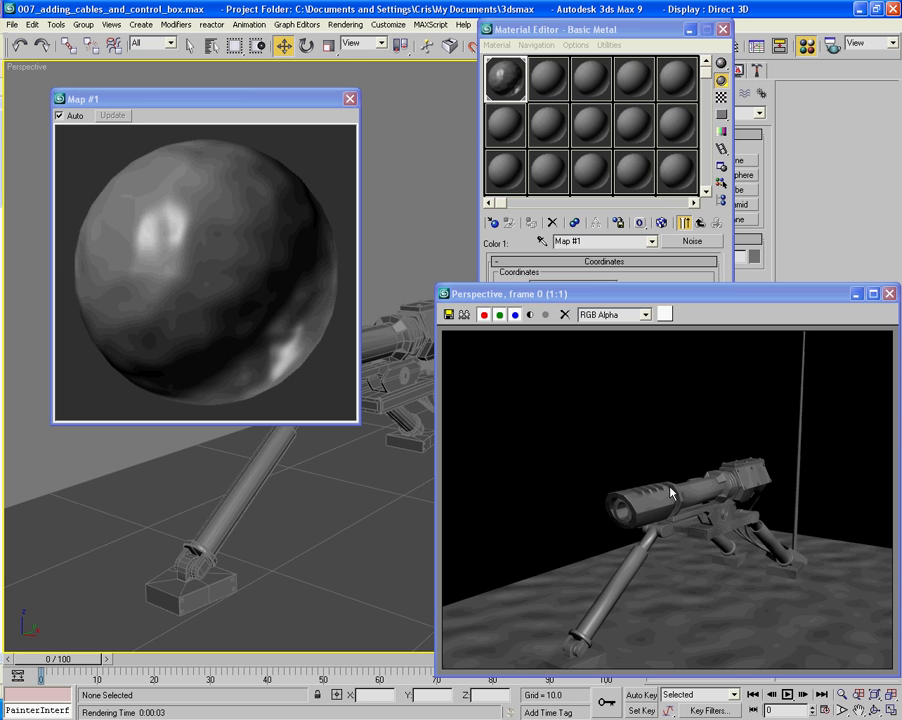
pyautogui.click(856, 295)
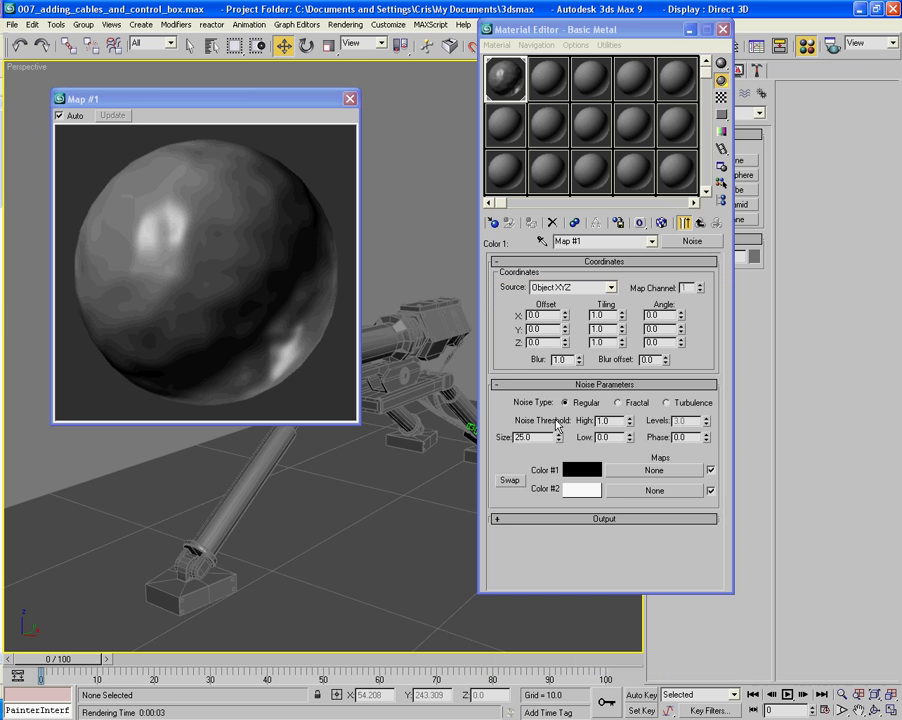
pyautogui.click(529, 438)
pyautogui.write('0.5')
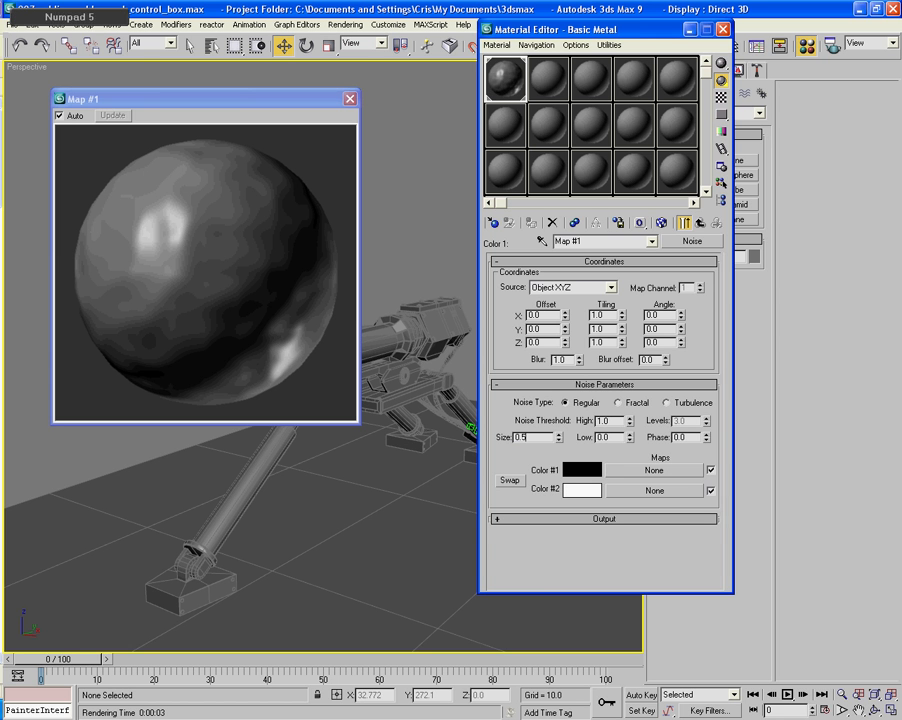
pyautogui.press('Tab')
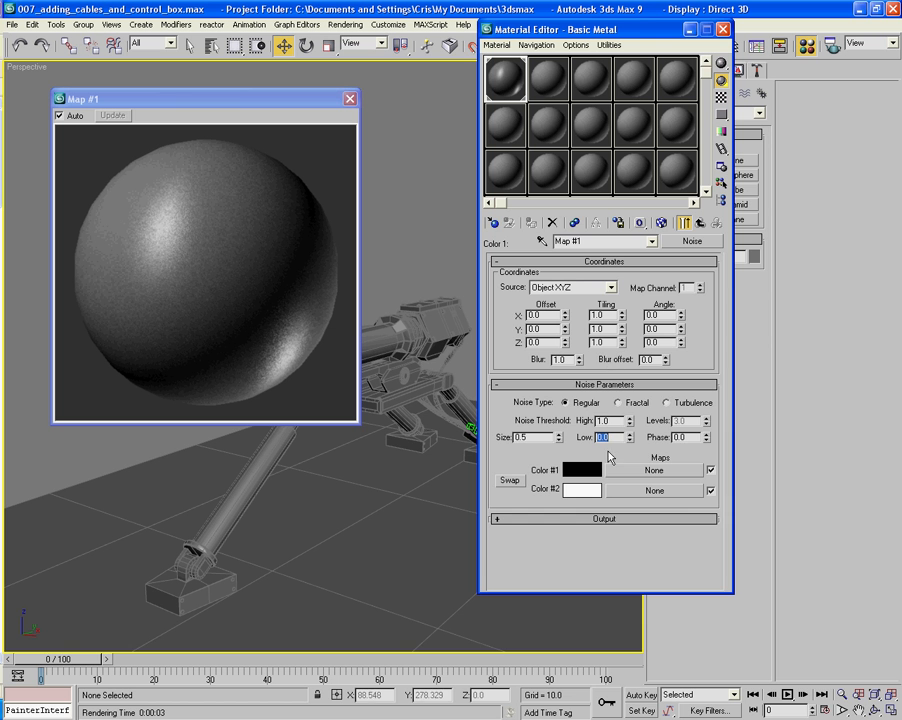
pyautogui.click(703, 224)
# - Add a Noise map to the mix's Color #2 with high threshold 0.8, size 1.5 and low threshold 0.2
pyautogui.click(632, 314)
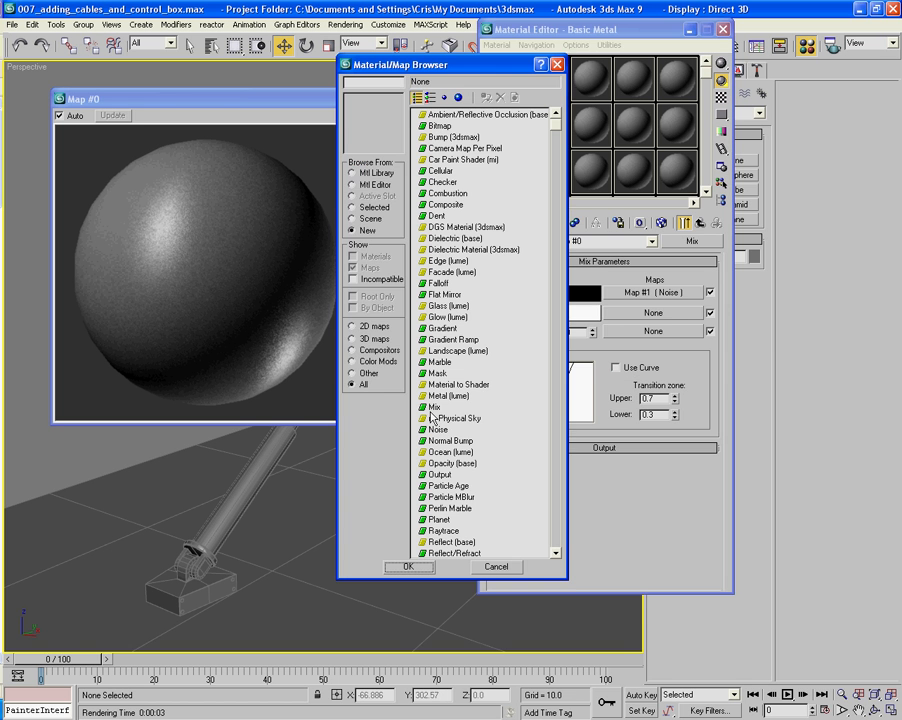
pyautogui.doubleClick(433, 429)
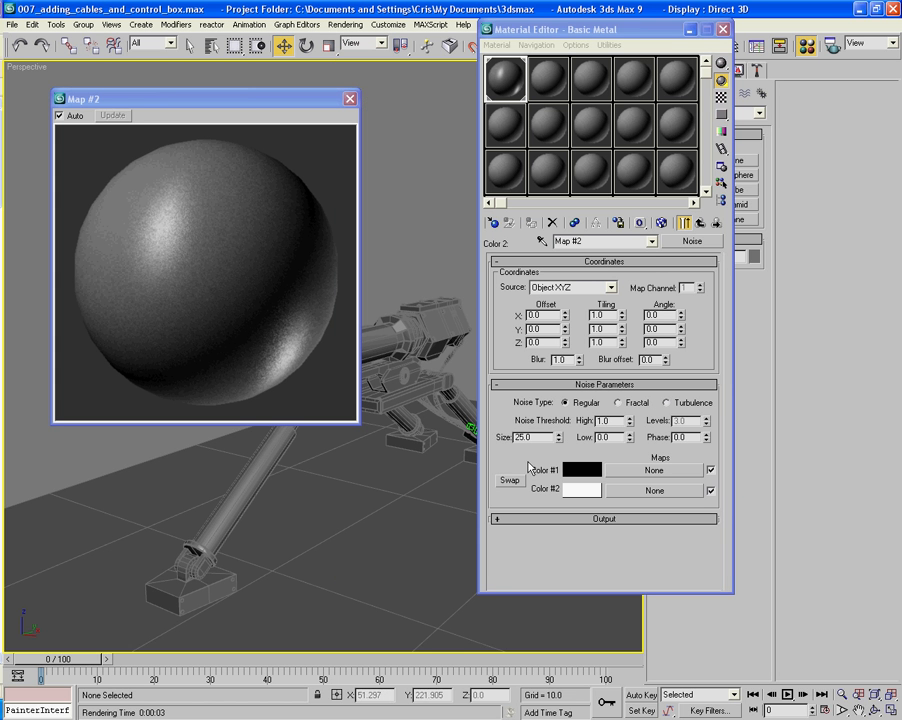
pyautogui.doubleClick(604, 423)
pyautogui.write('0.8')
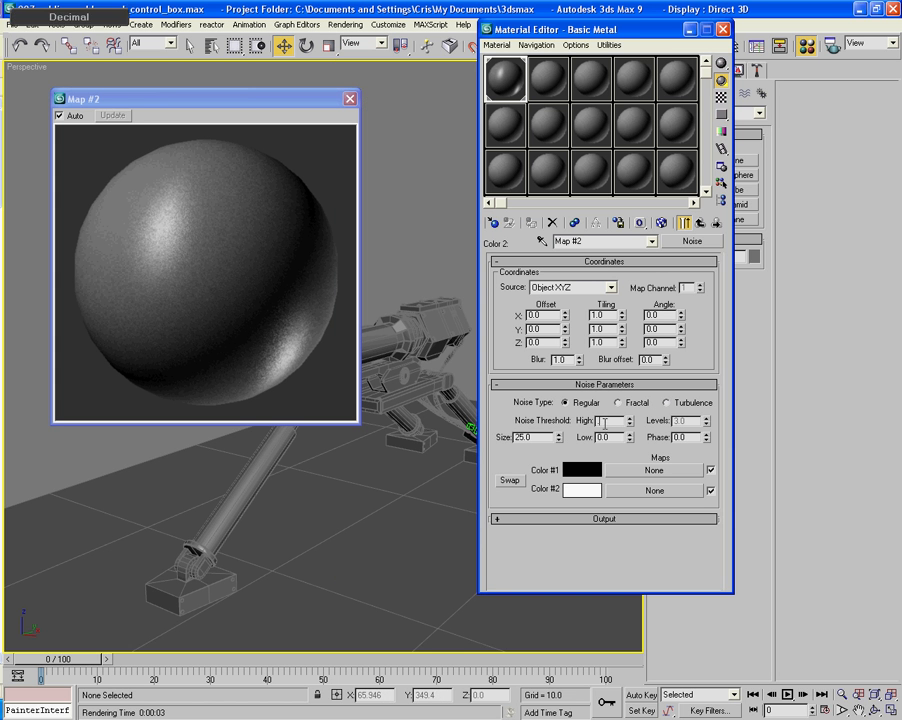
pyautogui.press('Tab')
pyautogui.write('1.5')
pyautogui.press('Tab')
pyautogui.write('0.2')
pyautogui.press('Tab')
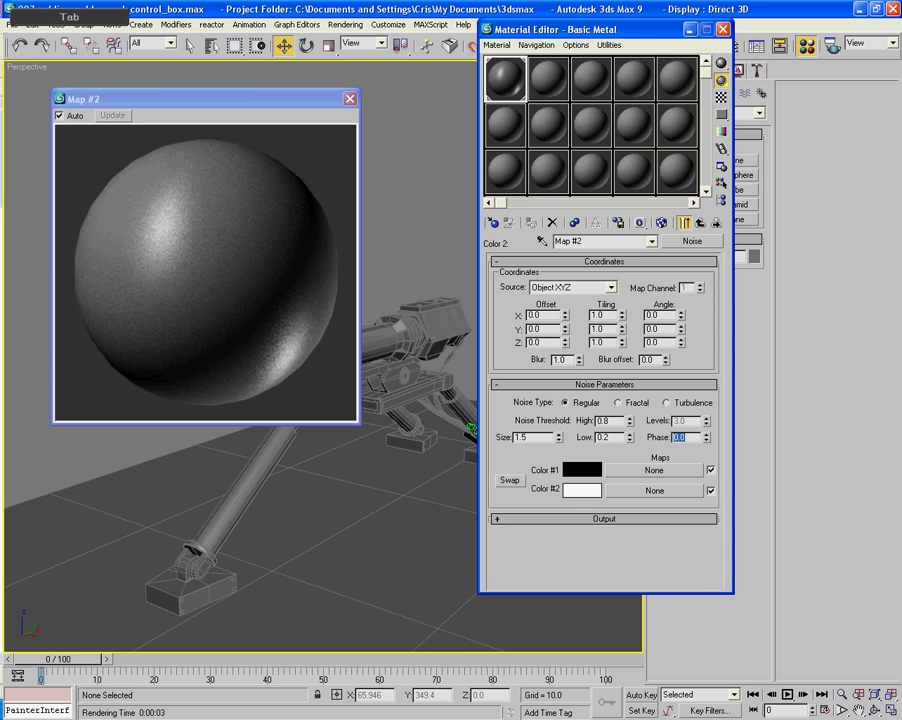
pyautogui.click(698, 225)
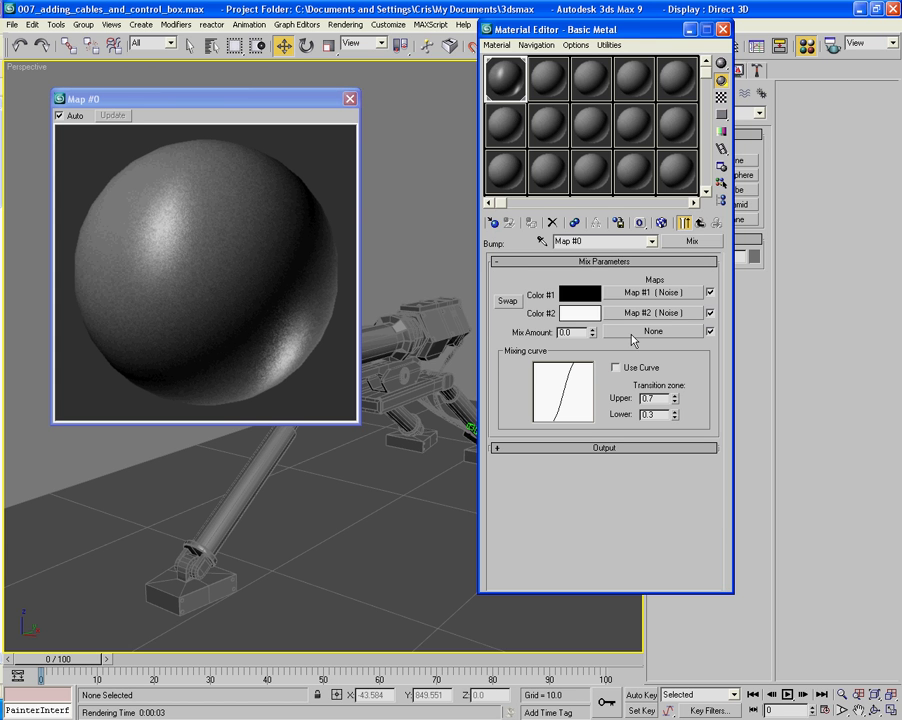
# - Add a Noise map to the Mix Amount with size 3 and low threshold 0.3
pyautogui.click(632, 333)
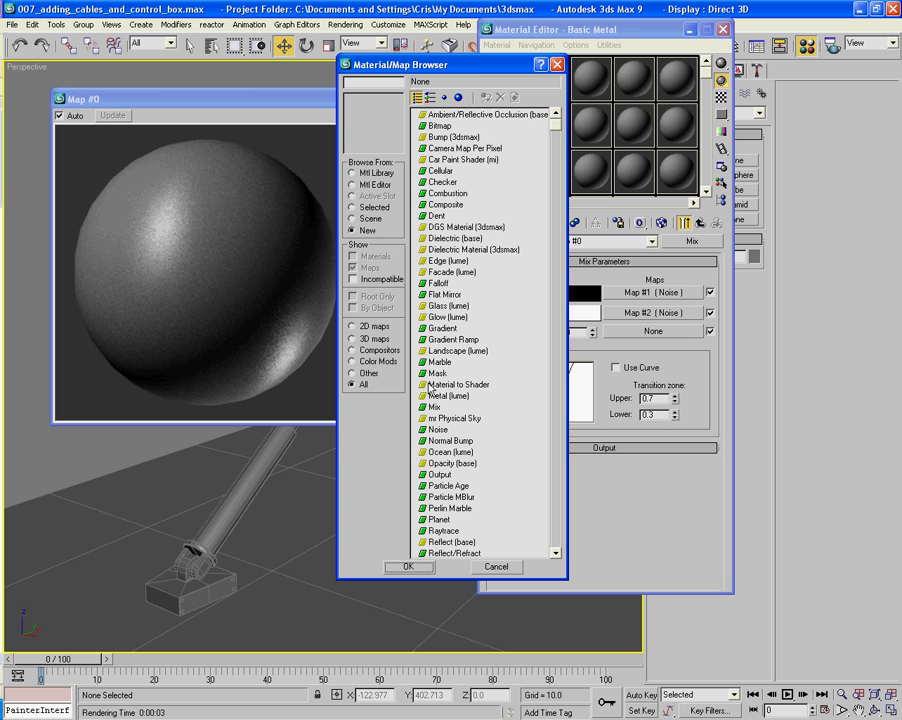
pyautogui.doubleClick(438, 431)
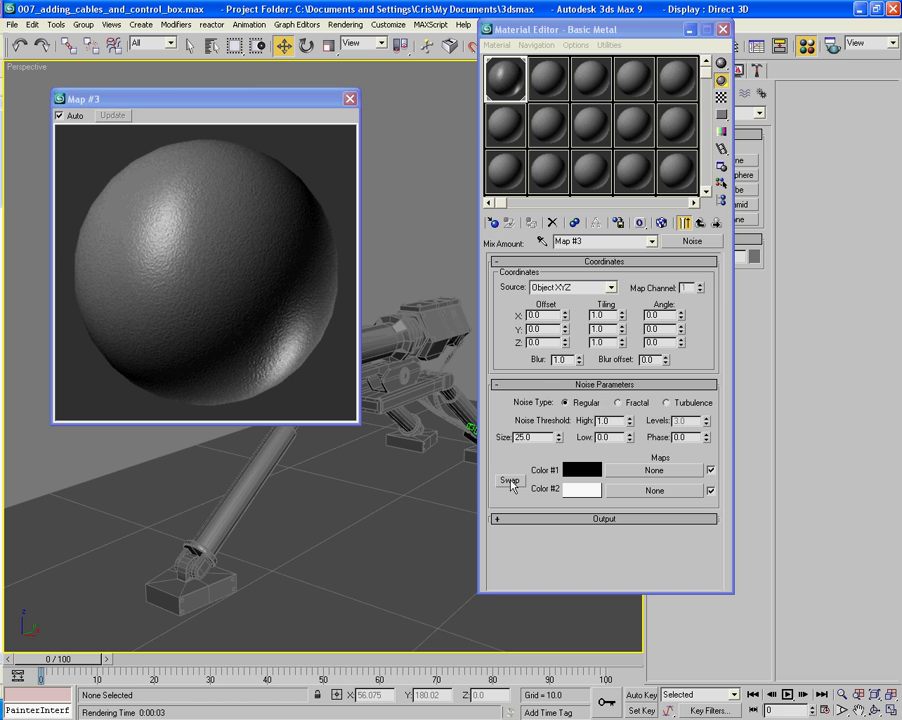
pyautogui.doubleClick(537, 439)
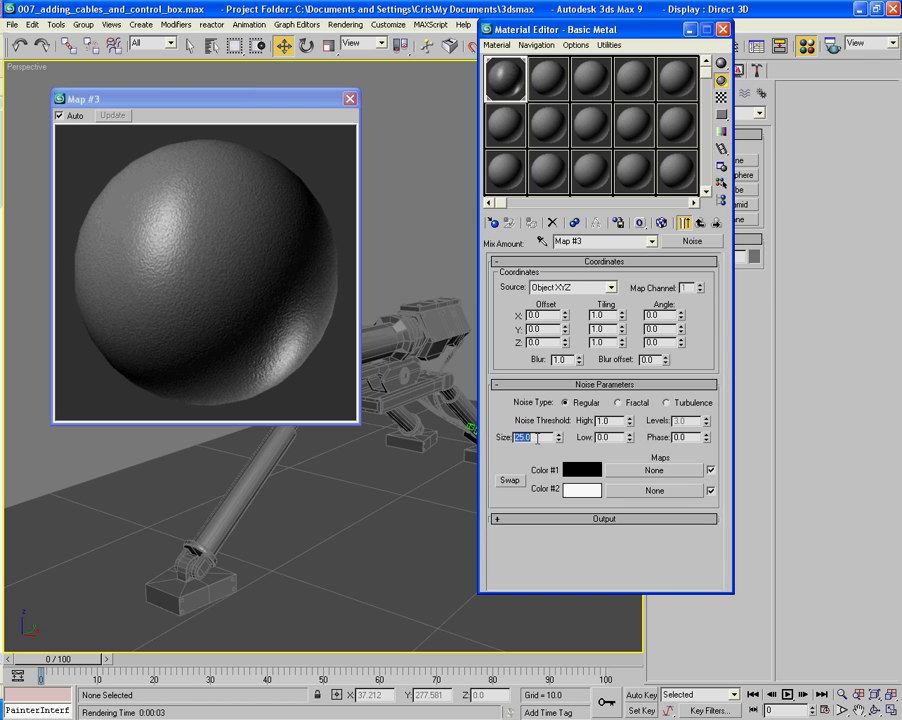
pyautogui.write('.')
pyautogui.press('BackSpace')
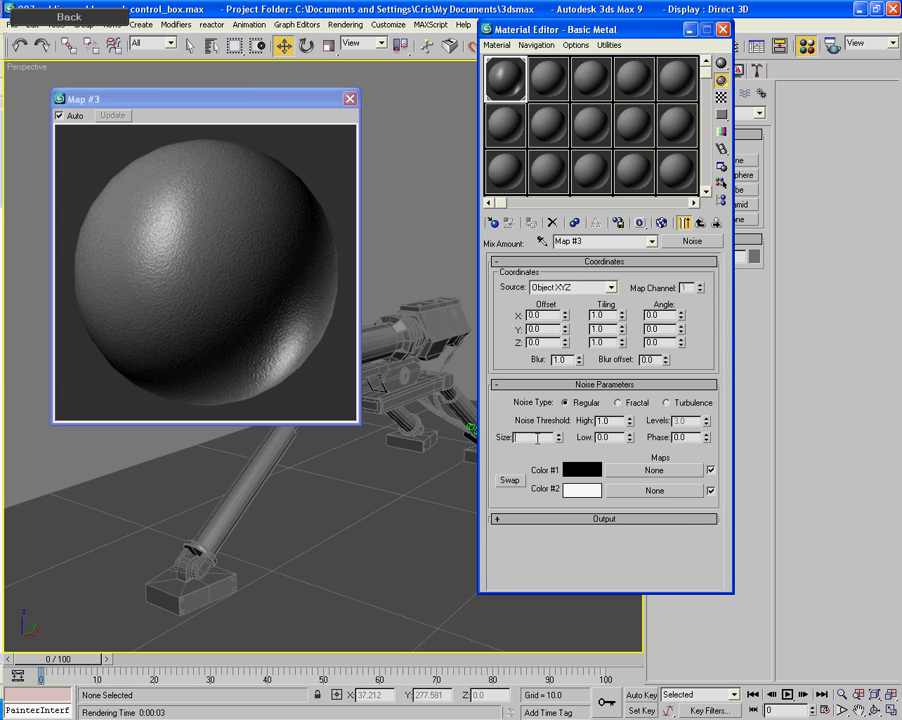
pyautogui.write('3')
pyautogui.press('Tab')
pyautogui.write('1')
pyautogui.press('Tab')
pyautogui.hotkey('shift', 'Tab')
pyautogui.write('0.3')
pyautogui.press('Tab')
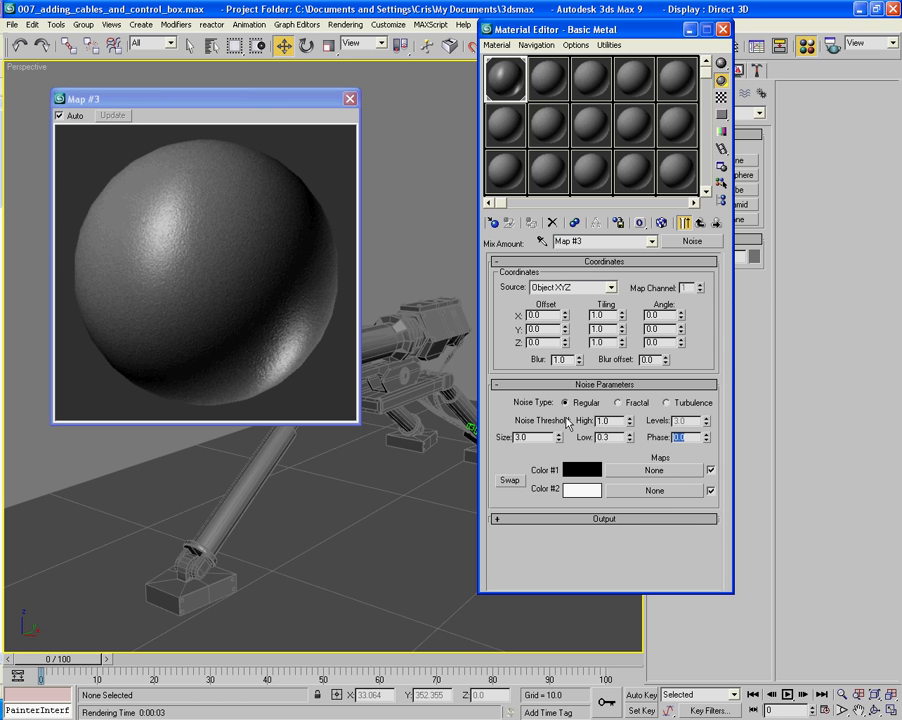
# - Make the Mix Amount noise Fractal with phase 1.0, and go back to the Basic Metal map list
pyautogui.click(620, 403)
pyautogui.write('12')
pyautogui.press('Return')
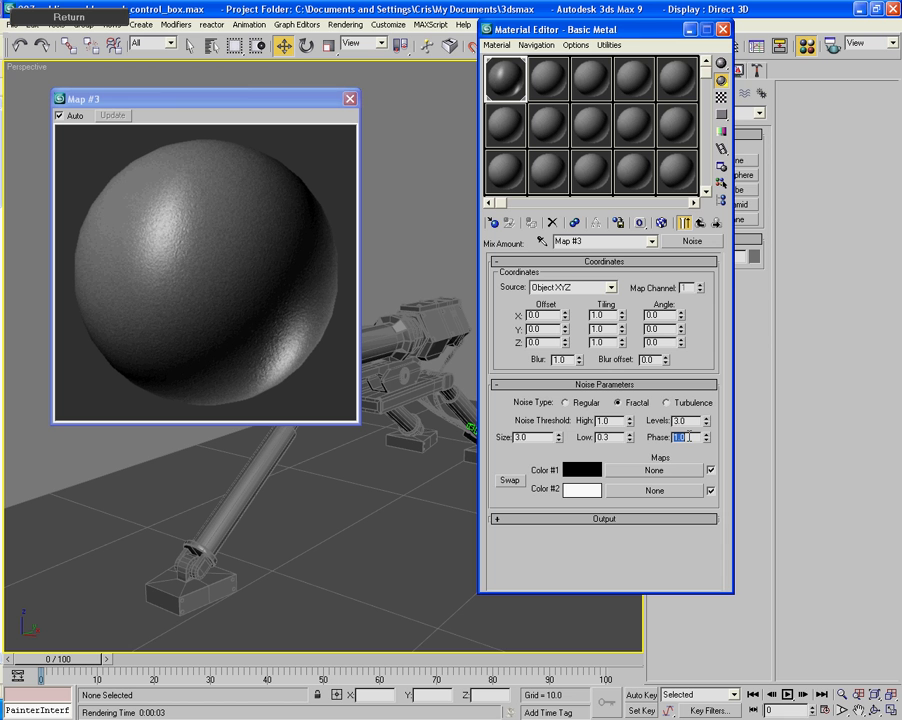
pyautogui.click(701, 224)
pyautogui.click(701, 224)
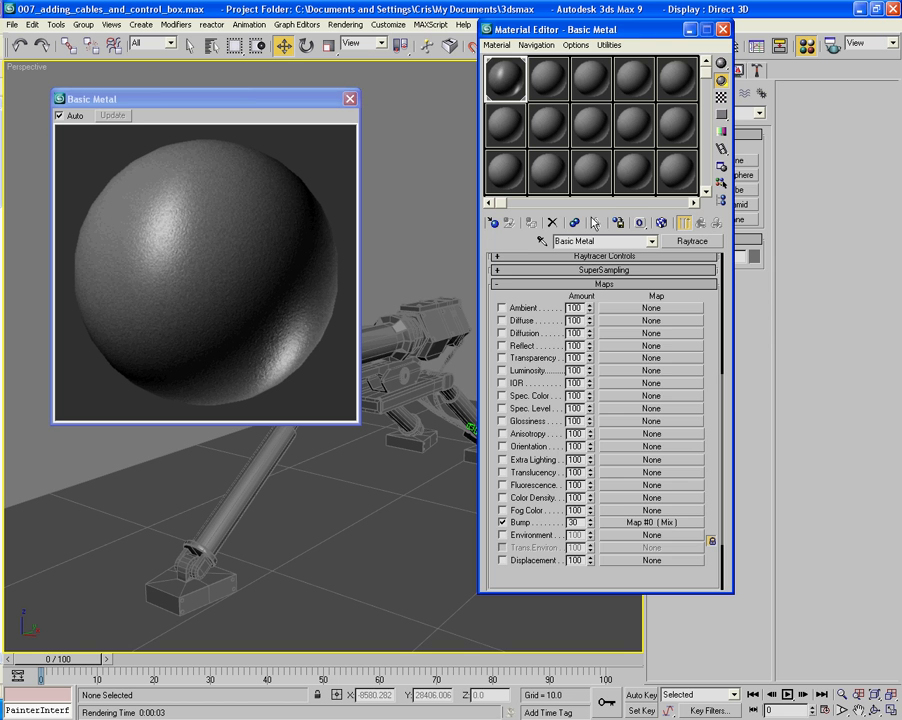
pyautogui.click(628, 521)
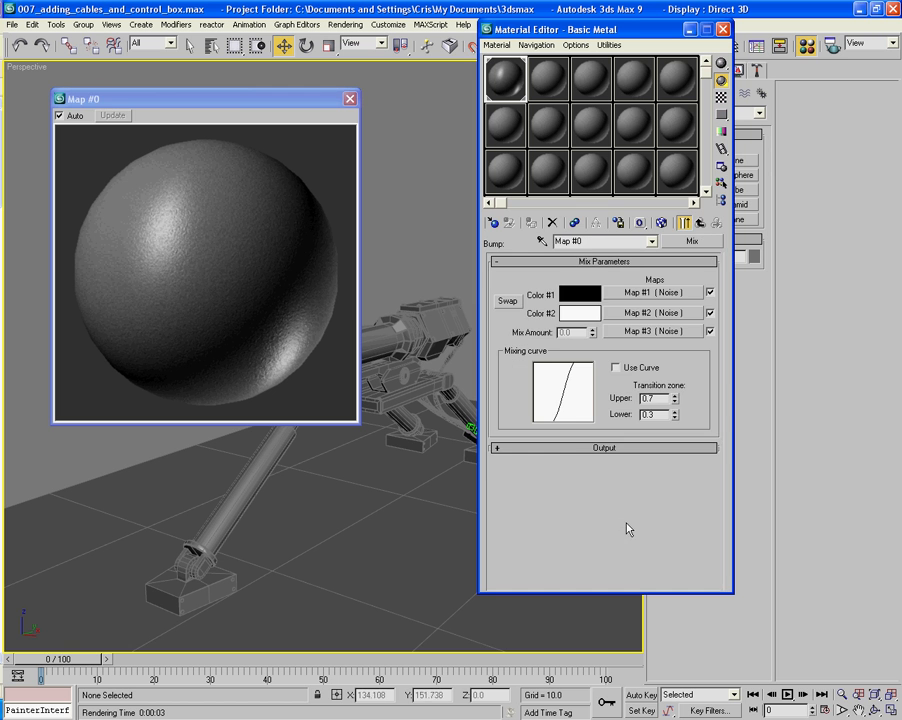
pyautogui.click(701, 224)
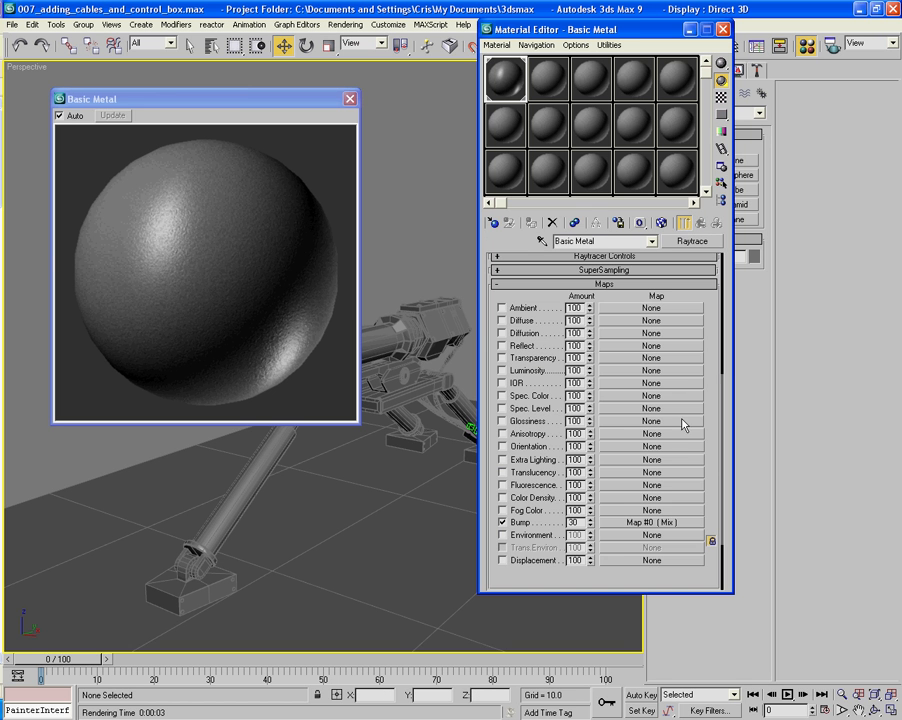
# - Place an instance of the bump Mix map in the second row's first sample slot, keeping Basic Metal selected
pyautogui.moveTo(627, 522); pyautogui.dragTo(500, 160)
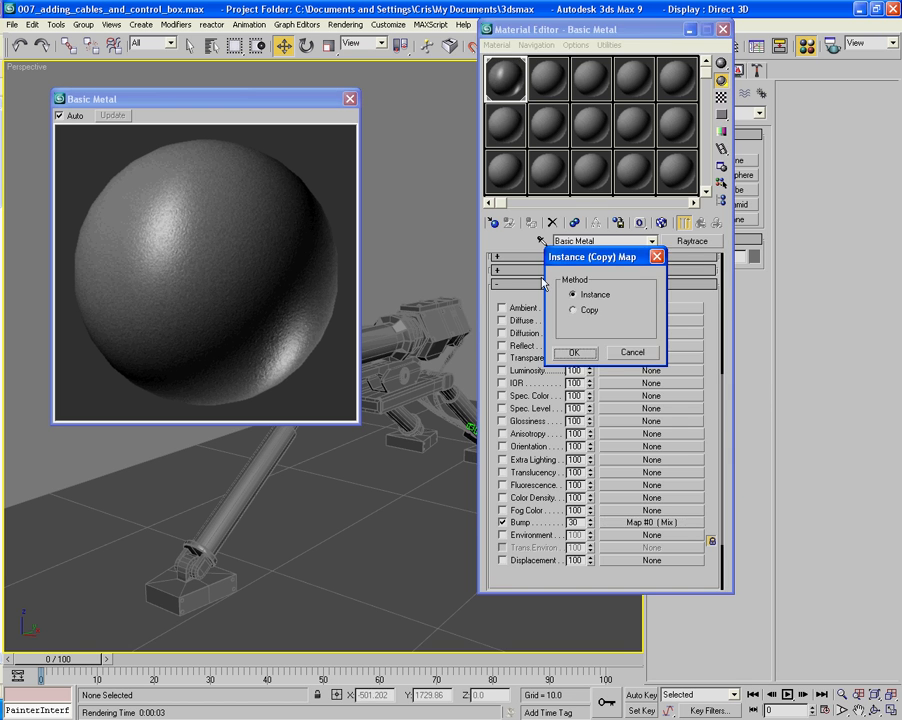
pyautogui.click(572, 352)
pyautogui.click(544, 88)
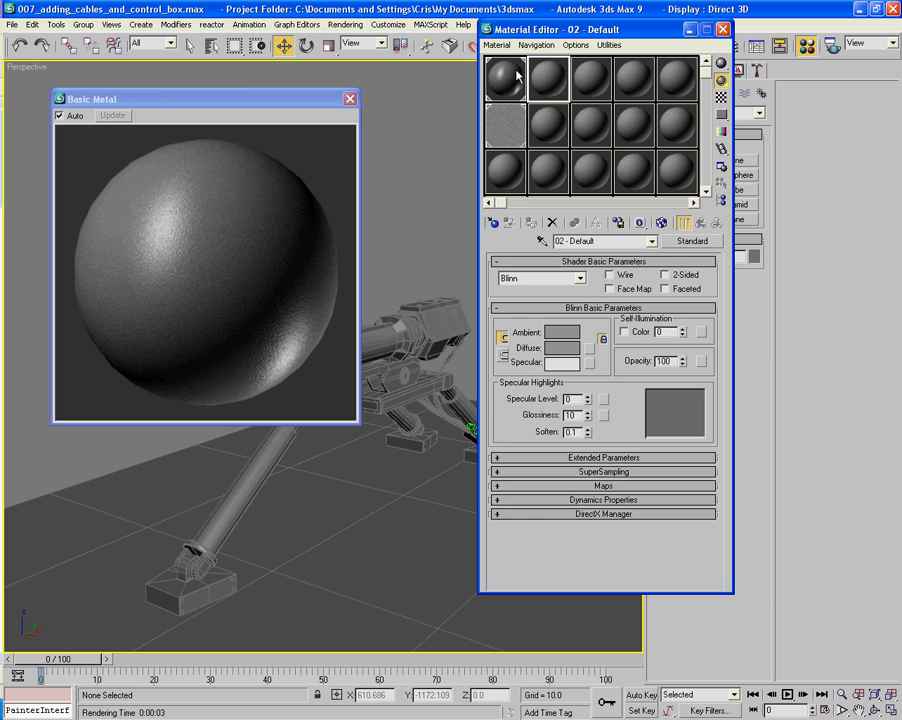
pyautogui.click(505, 78)
# - Insert the sample slot's Mix map into Color #1 of Basic Metal's bump mix as a copy
pyautogui.click(651, 524)
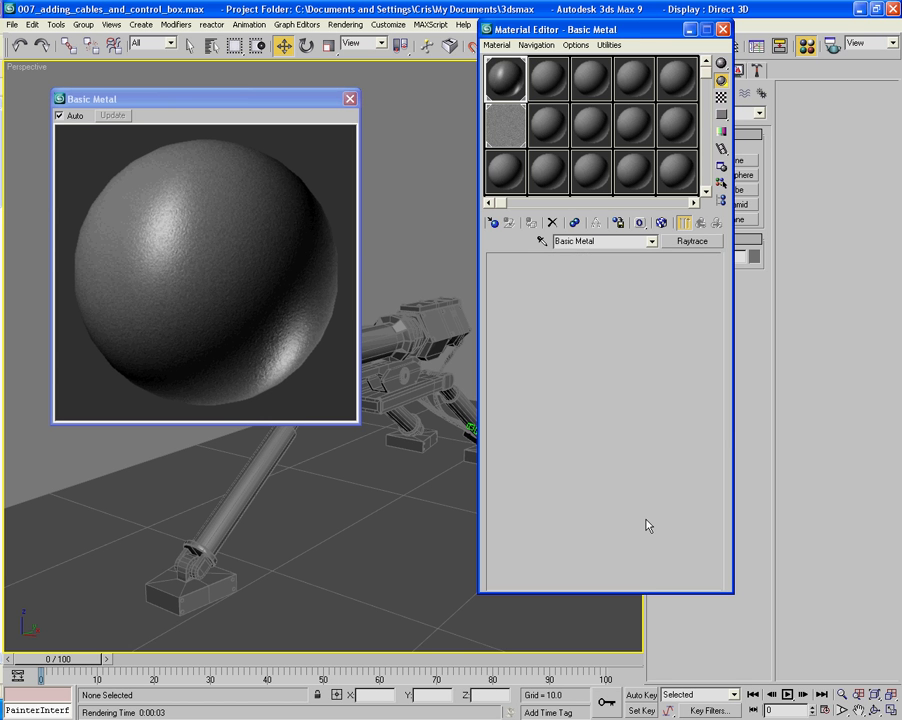
pyautogui.moveTo(500, 130); pyautogui.dragTo(663, 290)
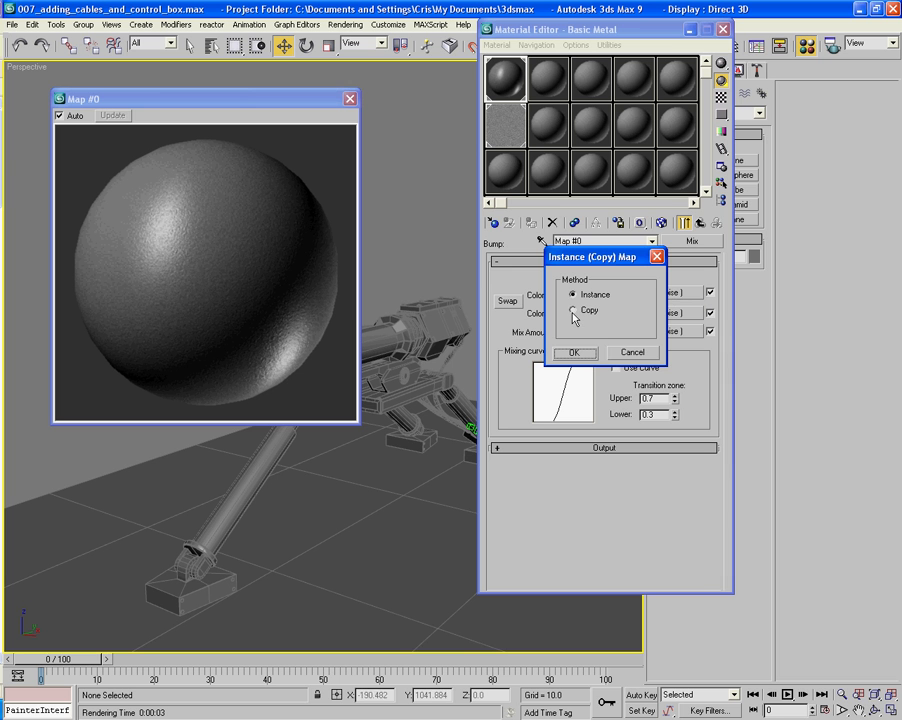
pyautogui.click(575, 310)
pyautogui.click(577, 352)
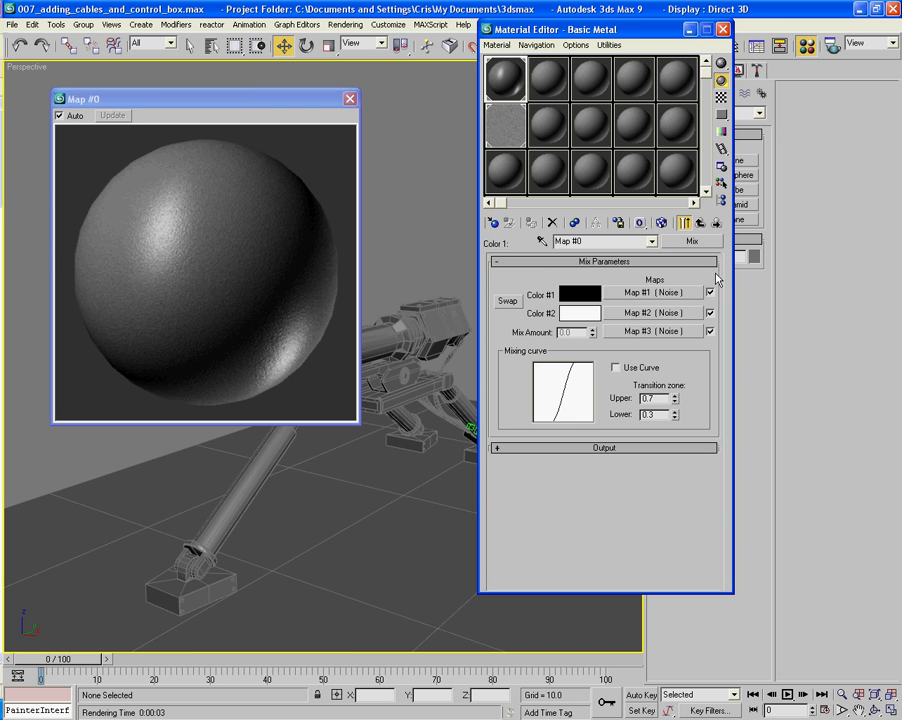
pyautogui.click(694, 229)
# - Replace the bump mix's Mix Amount noise with a Cellular map, discarding the old map
pyautogui.click(676, 331)
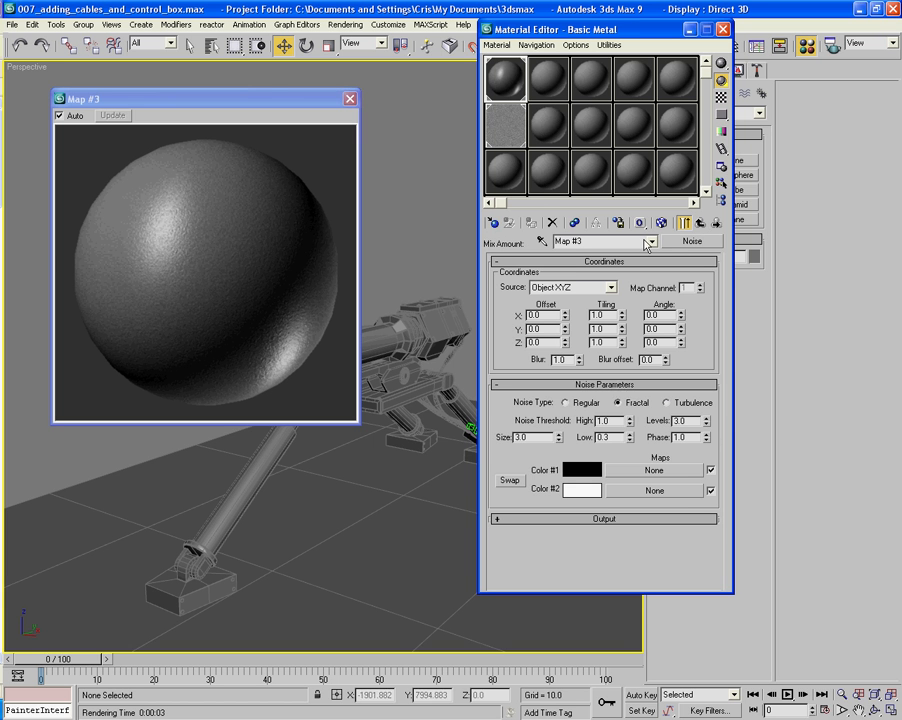
pyautogui.click(692, 241)
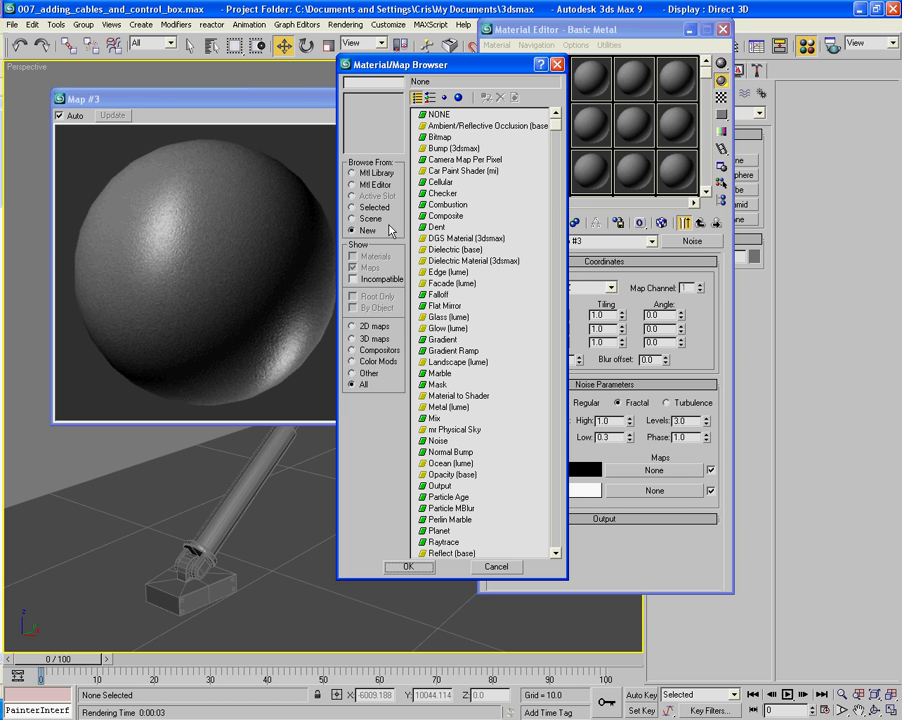
pyautogui.doubleClick(423, 182)
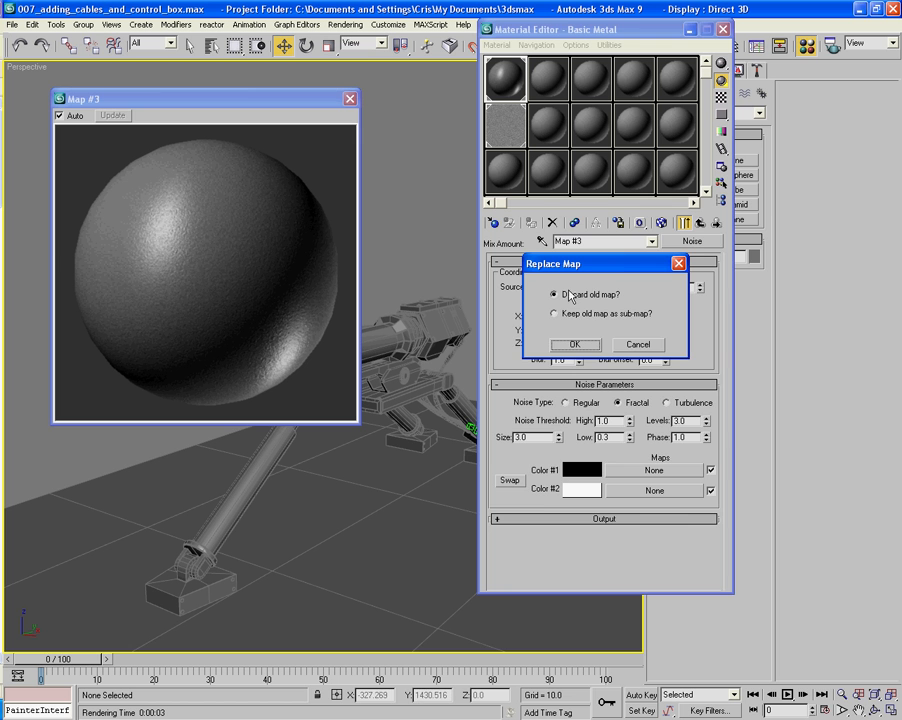
pyautogui.click(584, 346)
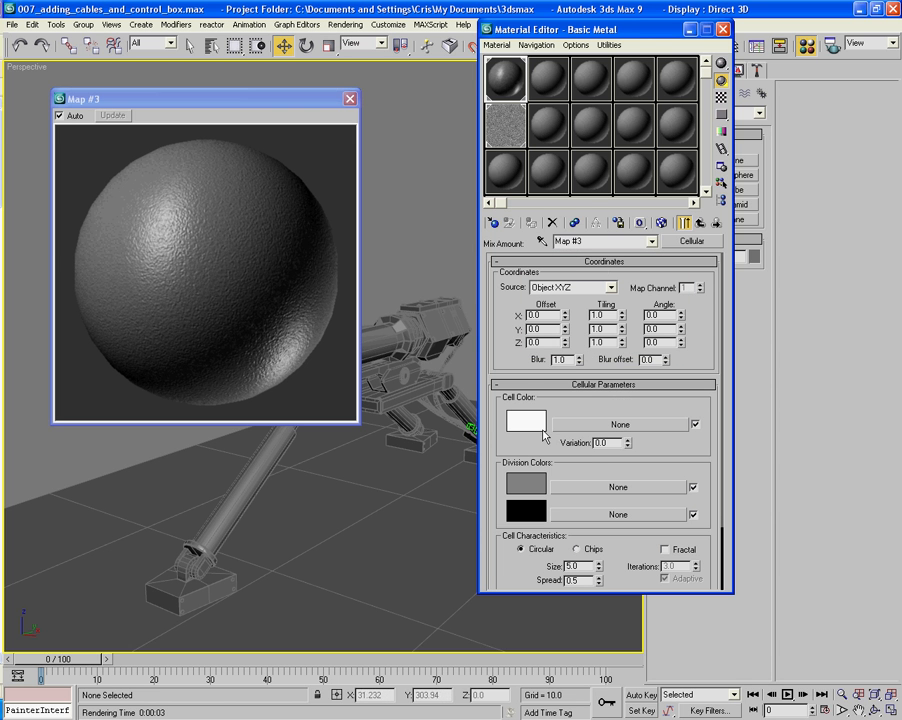
# - Set the Cellular map's cell size to 1.5, enable Fractal, and return to the bump mix
pyautogui.moveTo(665, 460); pyautogui.dragTo(655, 384)
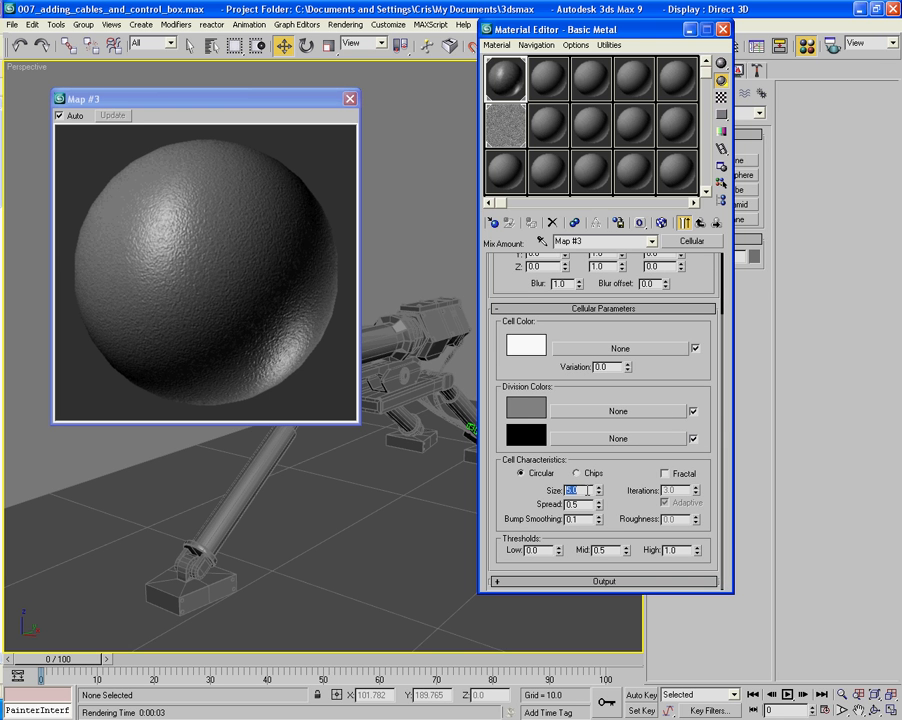
pyautogui.write('1.5')
pyautogui.press('Tab')
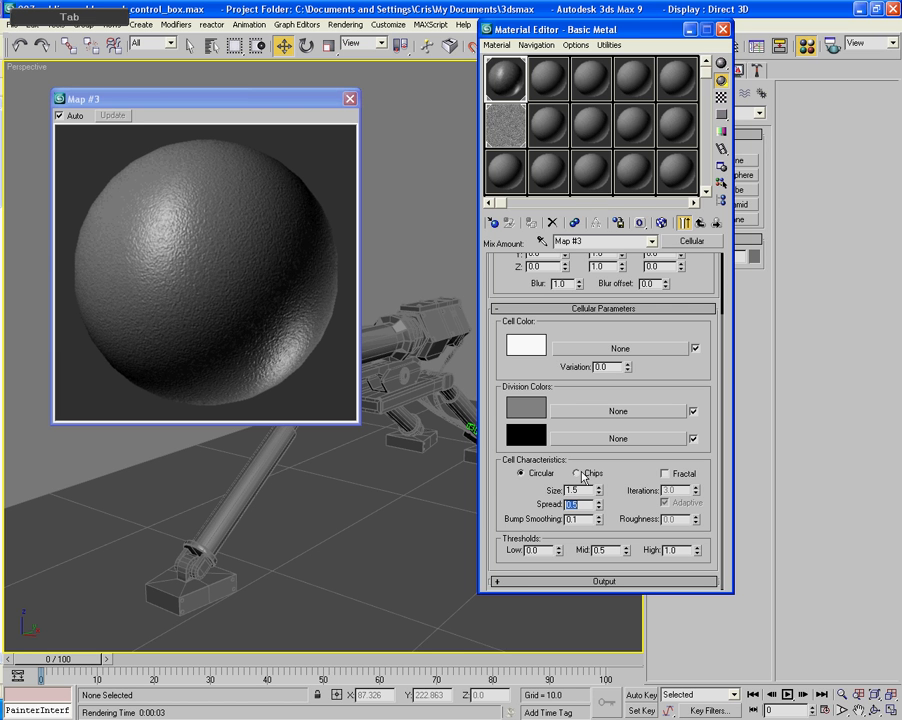
pyautogui.click(665, 474)
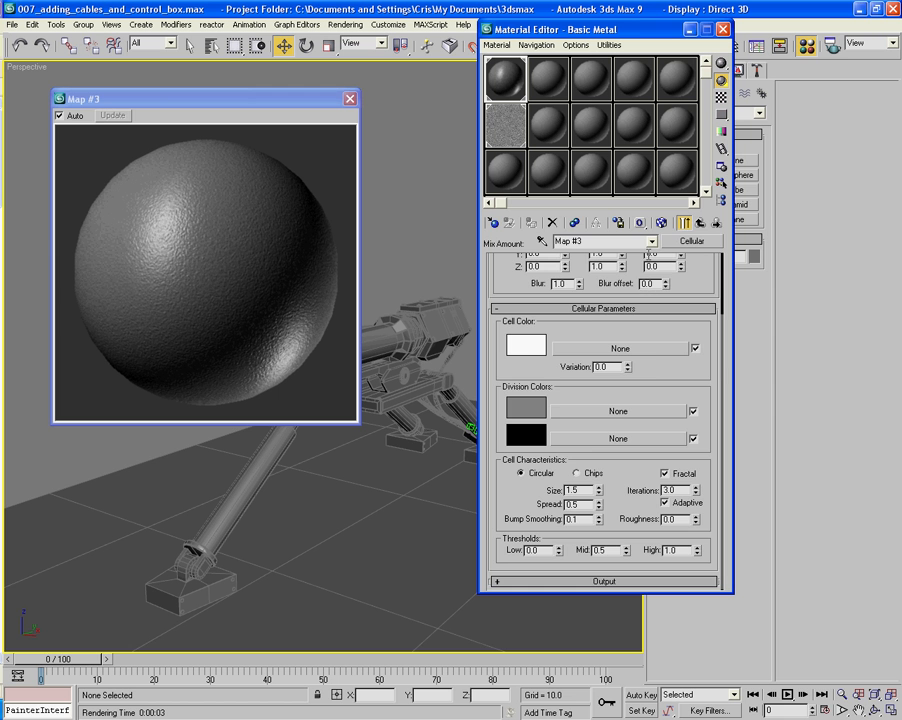
pyautogui.click(698, 224)
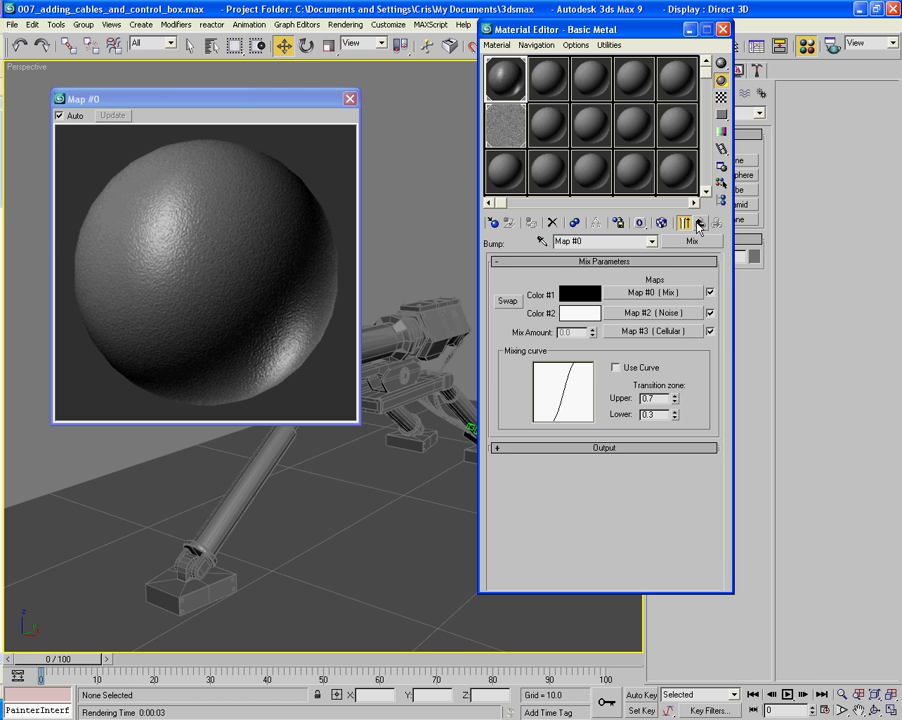
# - Set Basic Metal's Bump amount to 12 and test-render the Perspective view
pyautogui.click(698, 224)
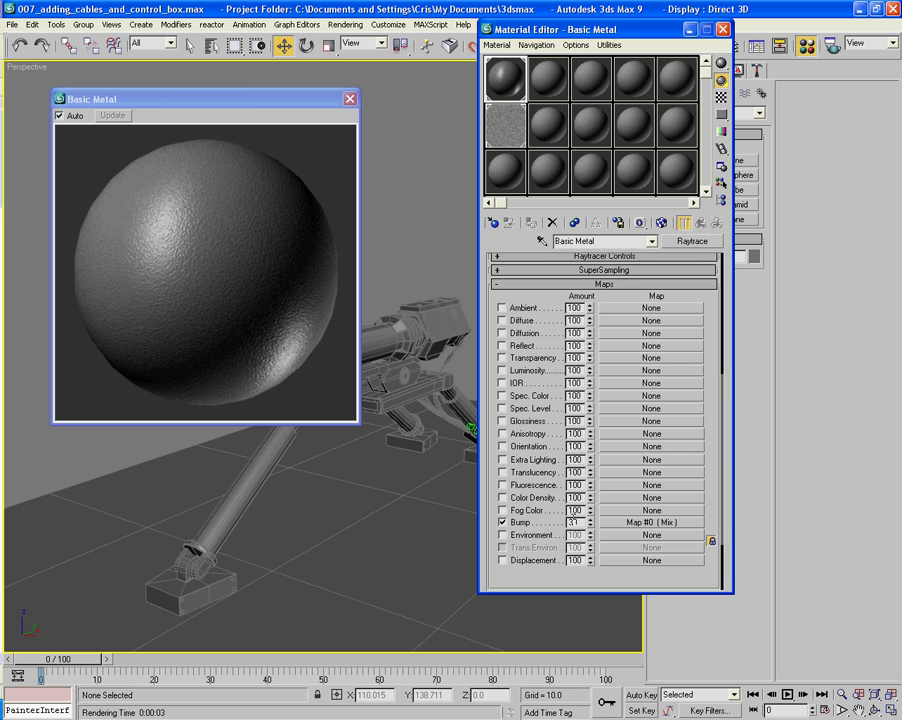
pyautogui.write('12')
pyautogui.press('Tab')
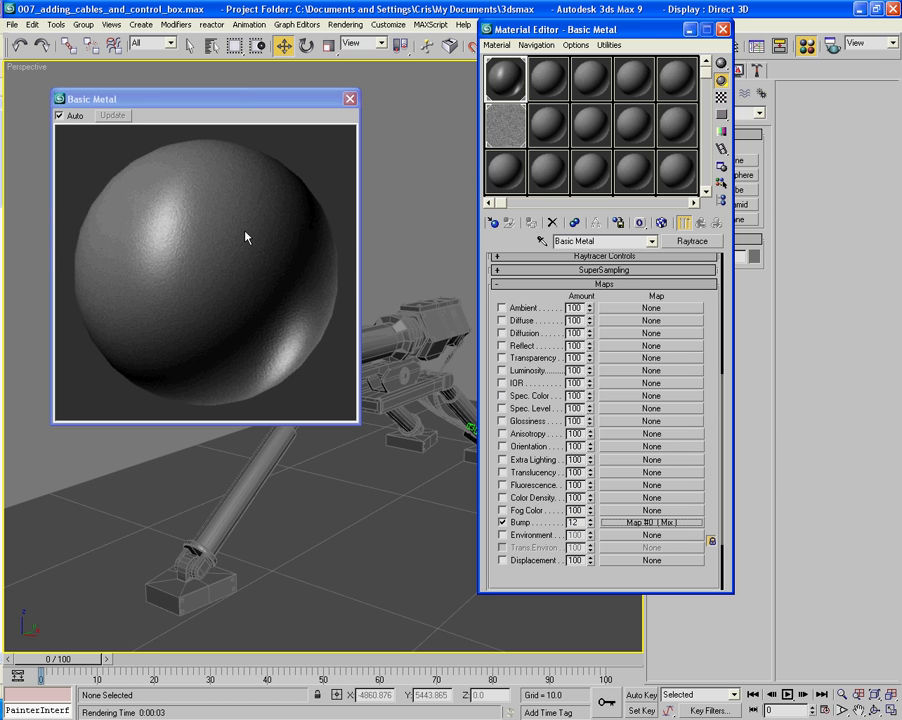
pyautogui.hotkey('shift', 'q')
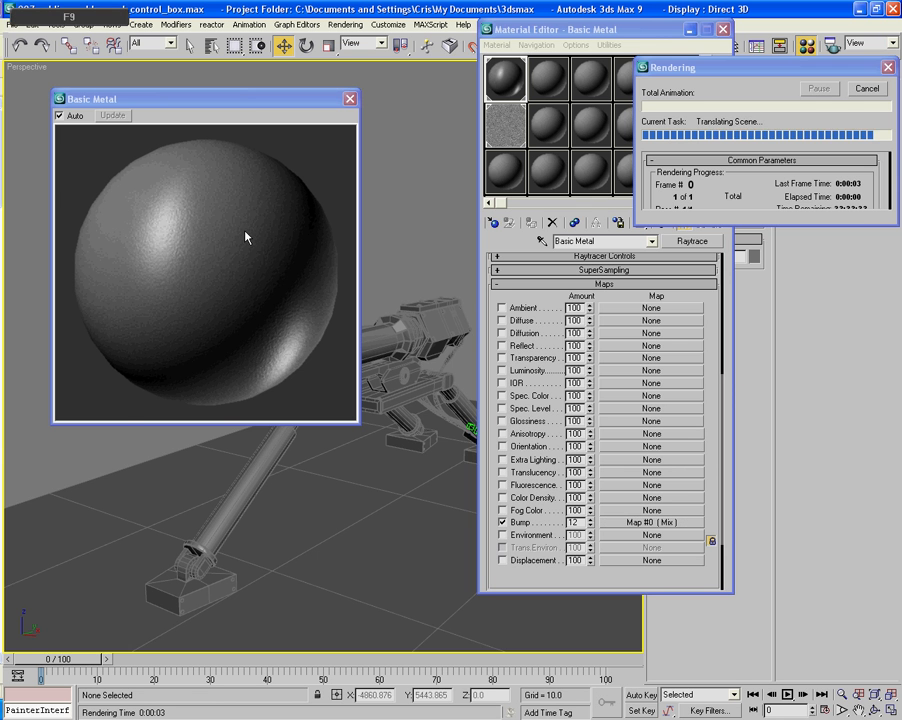
pyautogui.moveTo(0, 226); pyautogui.dragTo(388, 261)
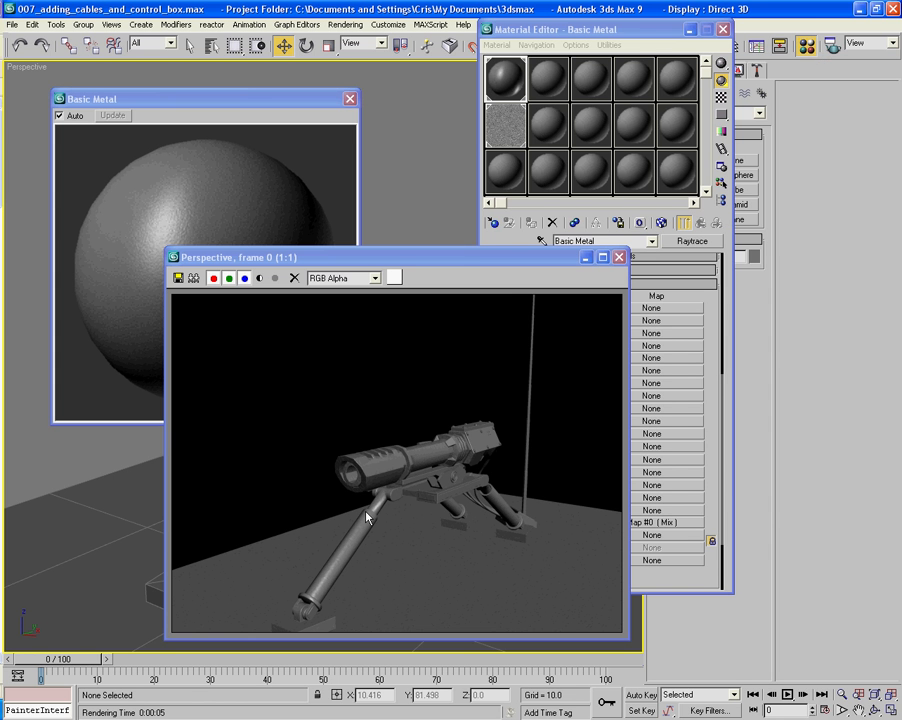
# - Set the render output size to 800x600 and render the Perspective view again
pyautogui.press('F10')
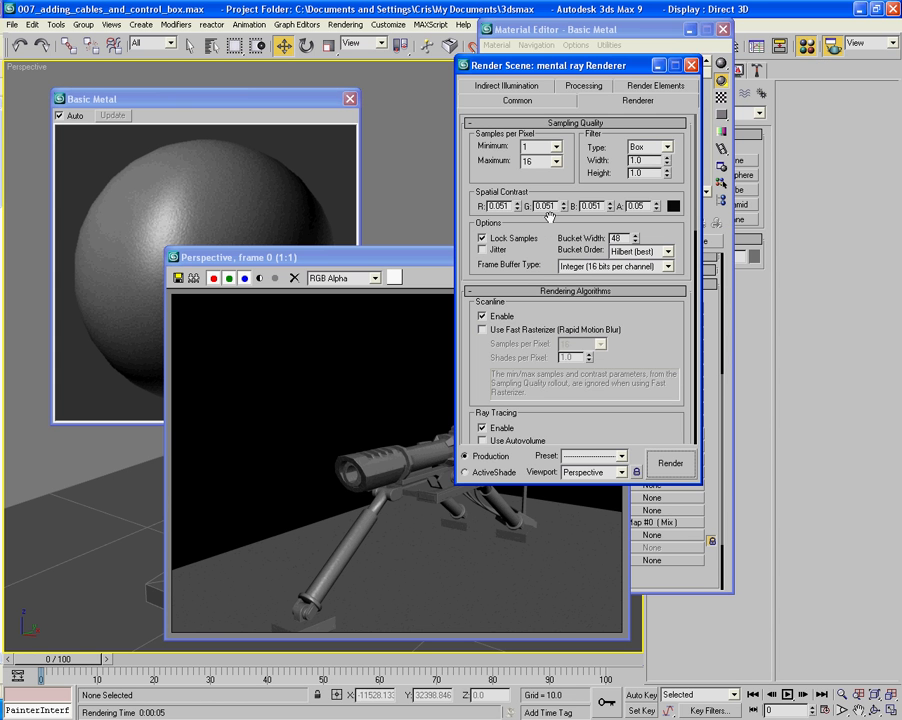
pyautogui.click(517, 100)
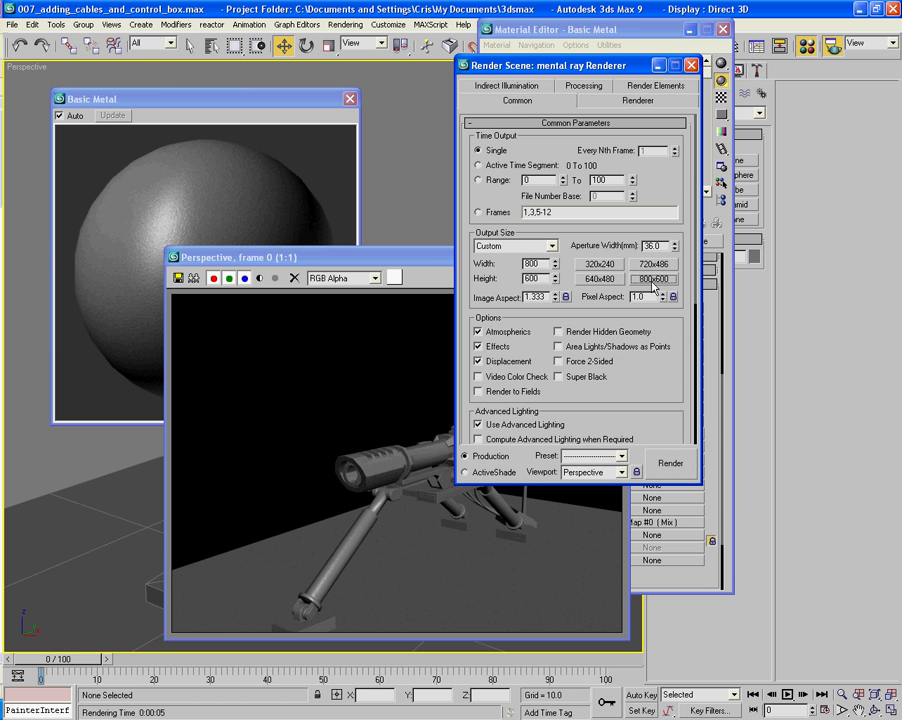
pyautogui.click(670, 464)
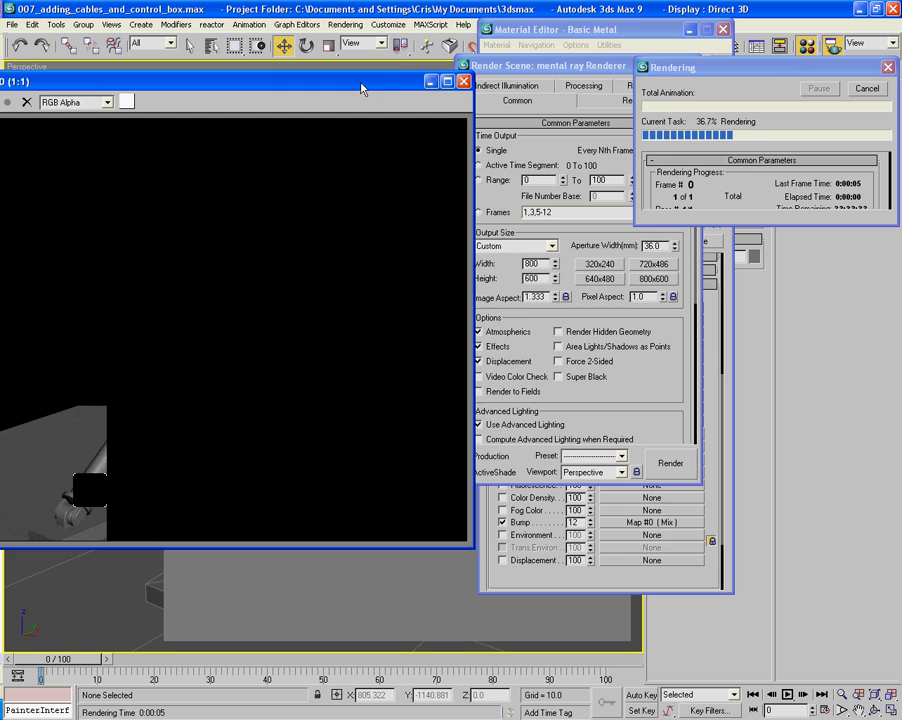
pyautogui.moveTo(361, 84); pyautogui.dragTo(578, 96)
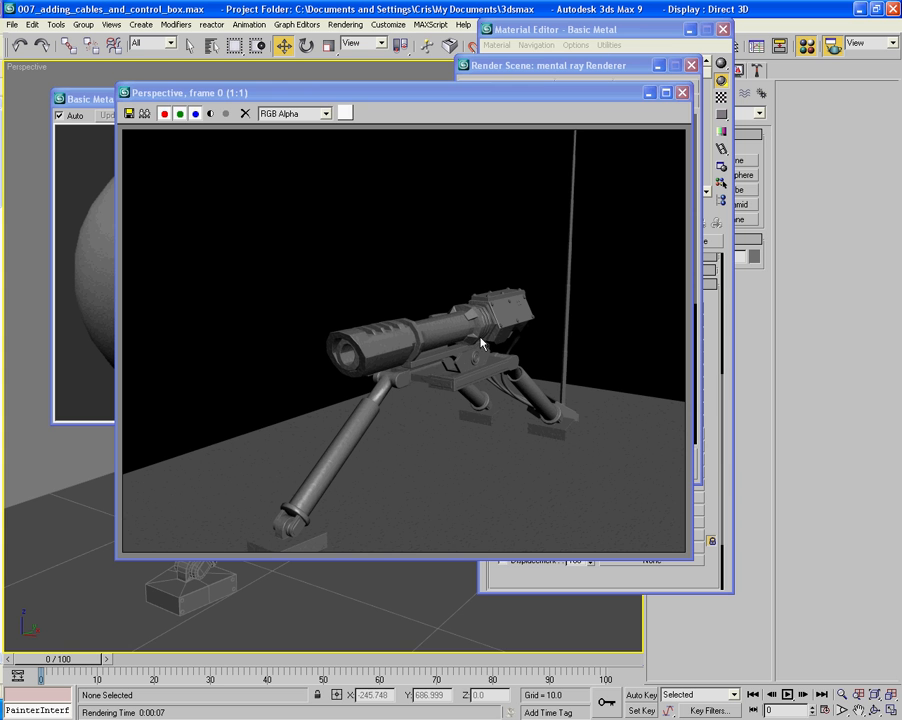
# - Examine the gun barrel's surface close up in the rendered image, and close the render and its settings
pyautogui.click(304, 268)
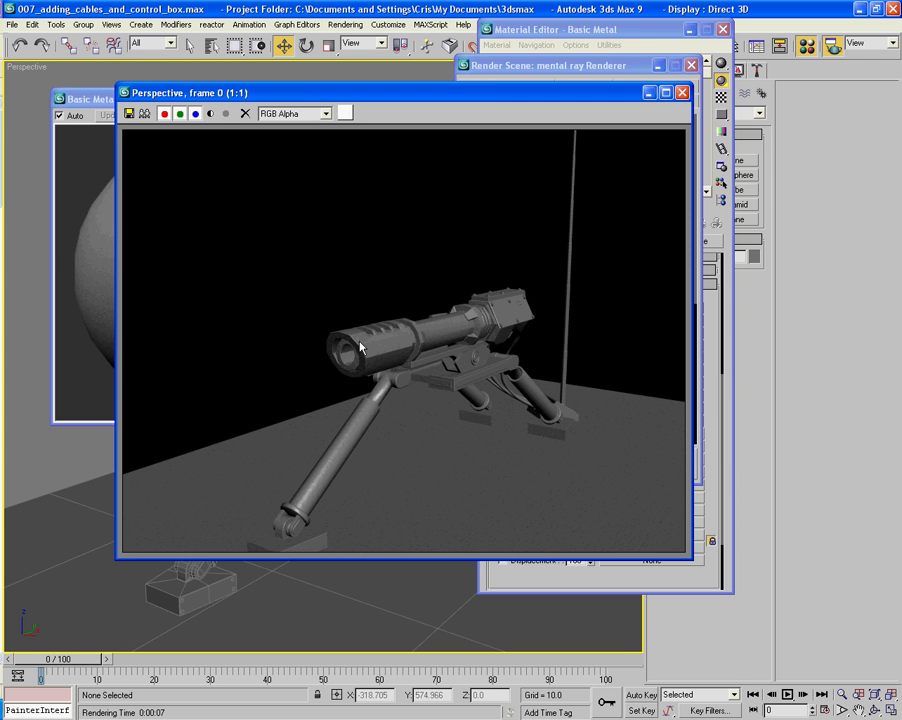
pyautogui.scroll(2, 358, 344)
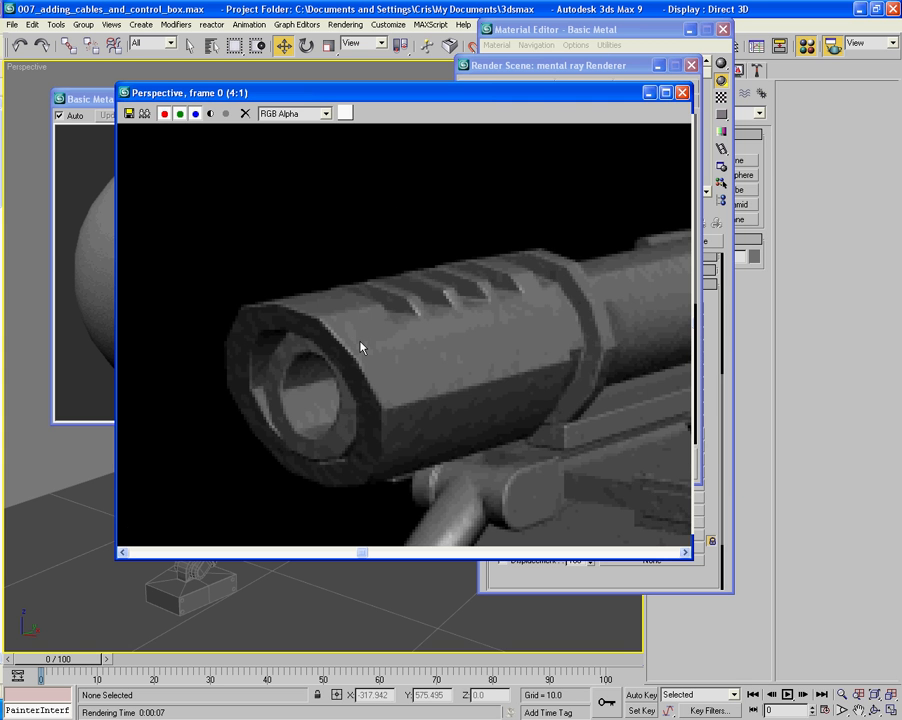
pyautogui.scroll(-3, 361, 347)
pyautogui.scroll(1, 420, 288)
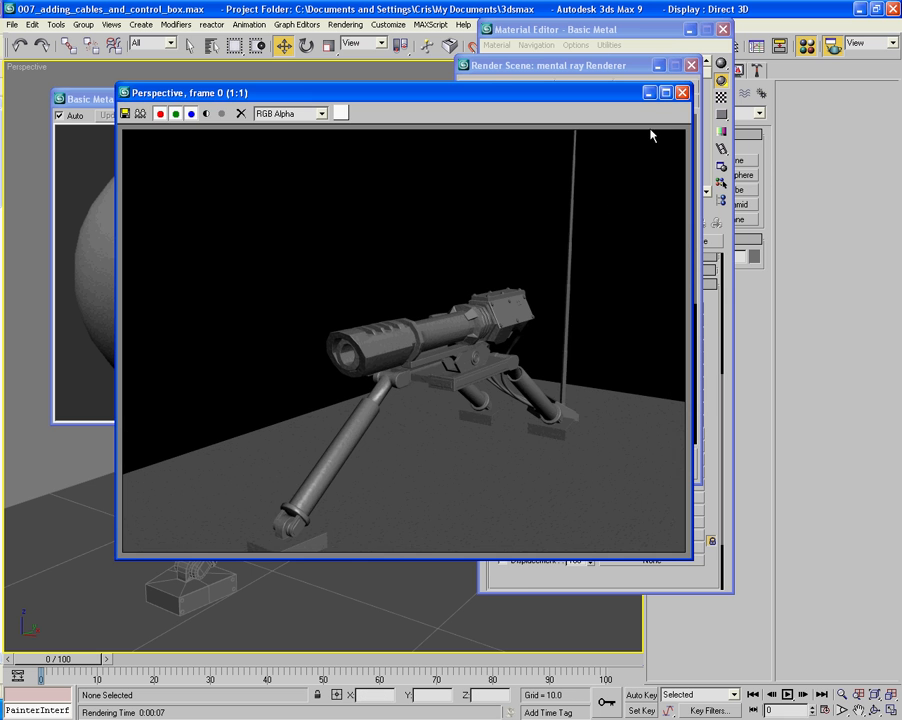
pyautogui.click(682, 93)
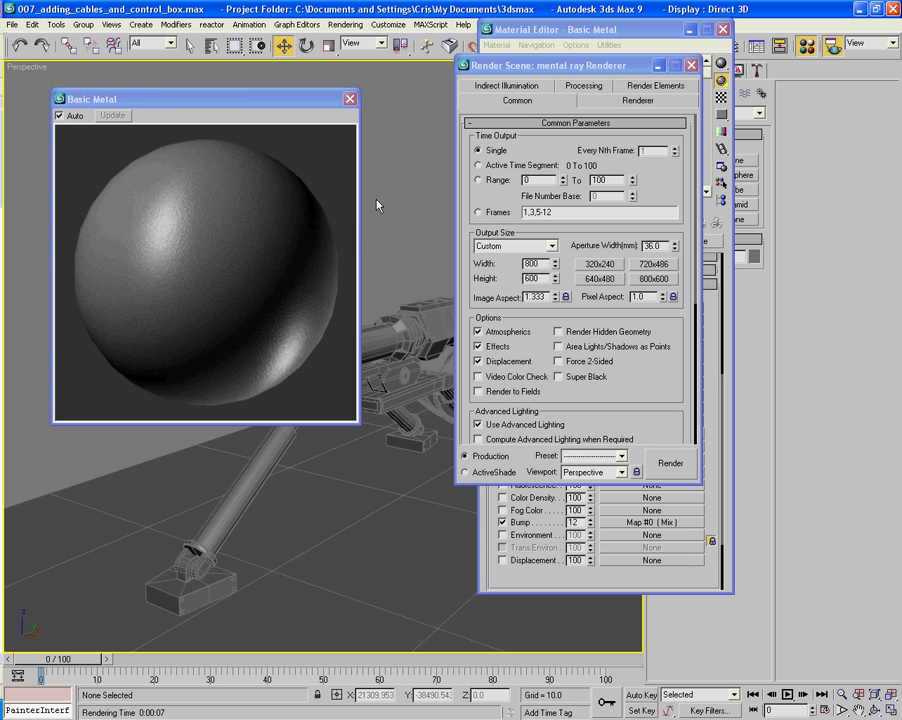
pyautogui.click(698, 70)
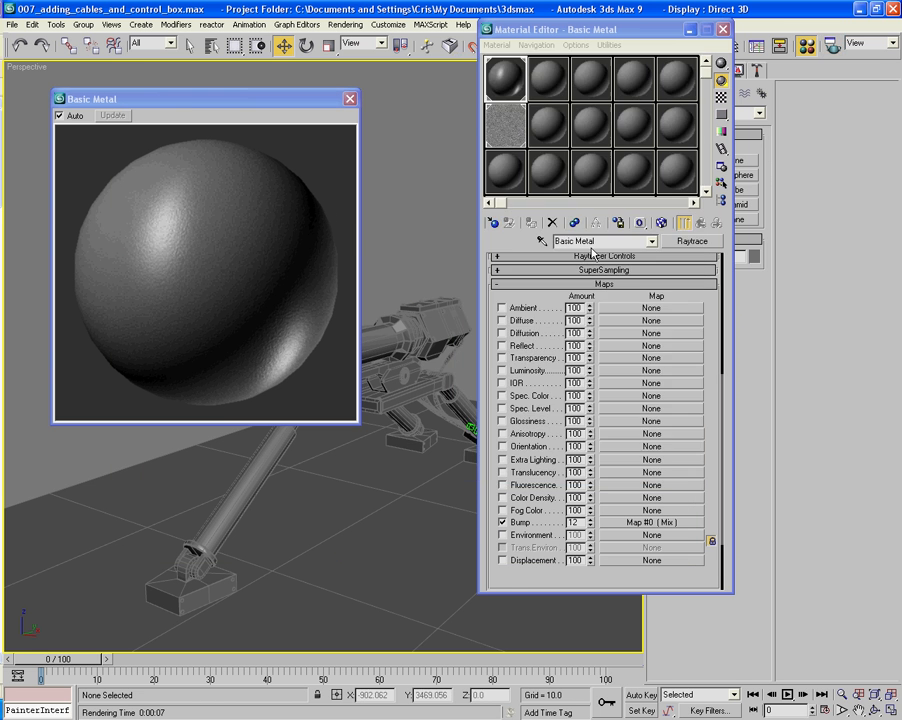
# - Set the cell size of the bump mix's Cellular map to 0.7 and return to the mix
pyautogui.click(652, 629)
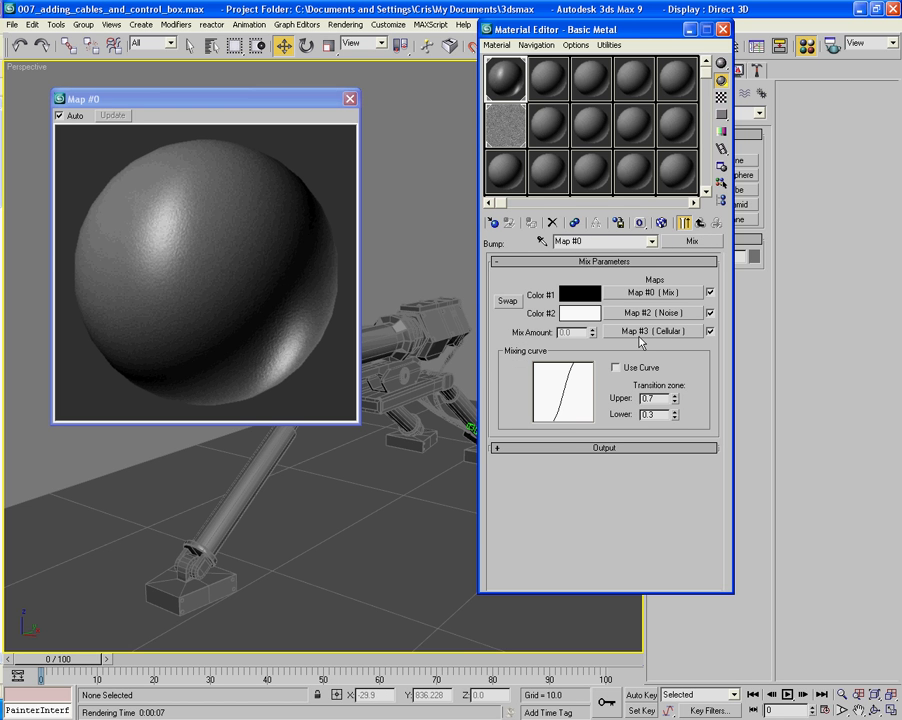
pyautogui.click(639, 335)
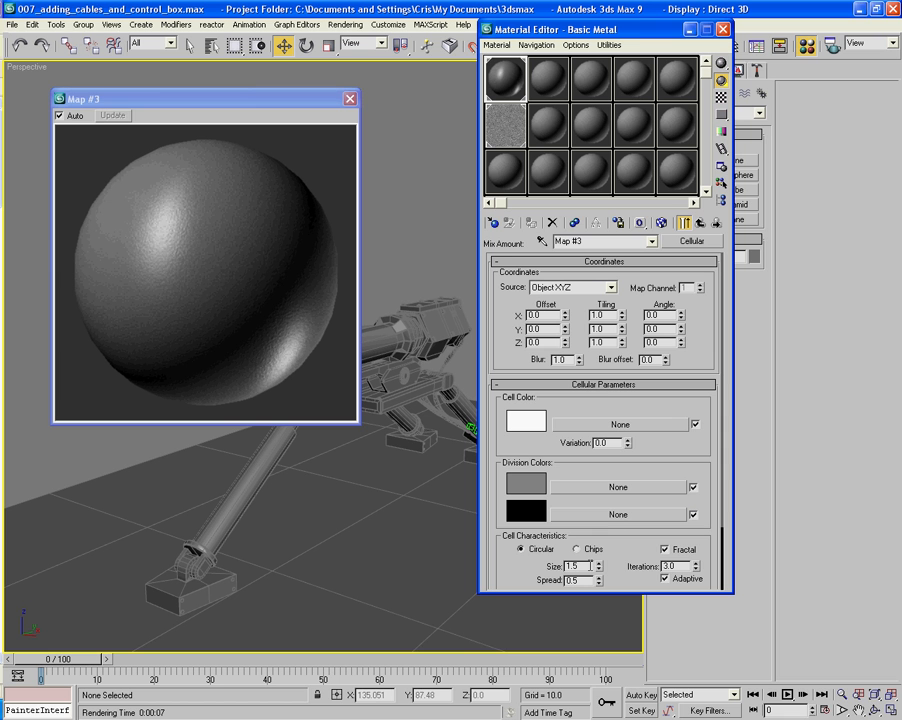
pyautogui.write('0.7')
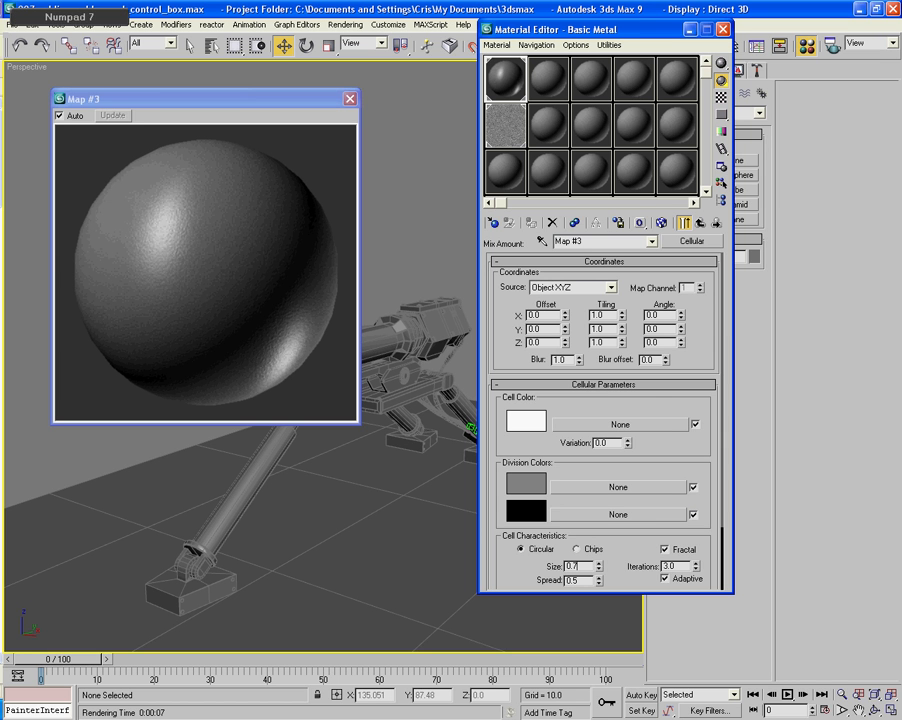
pyautogui.click(699, 224)
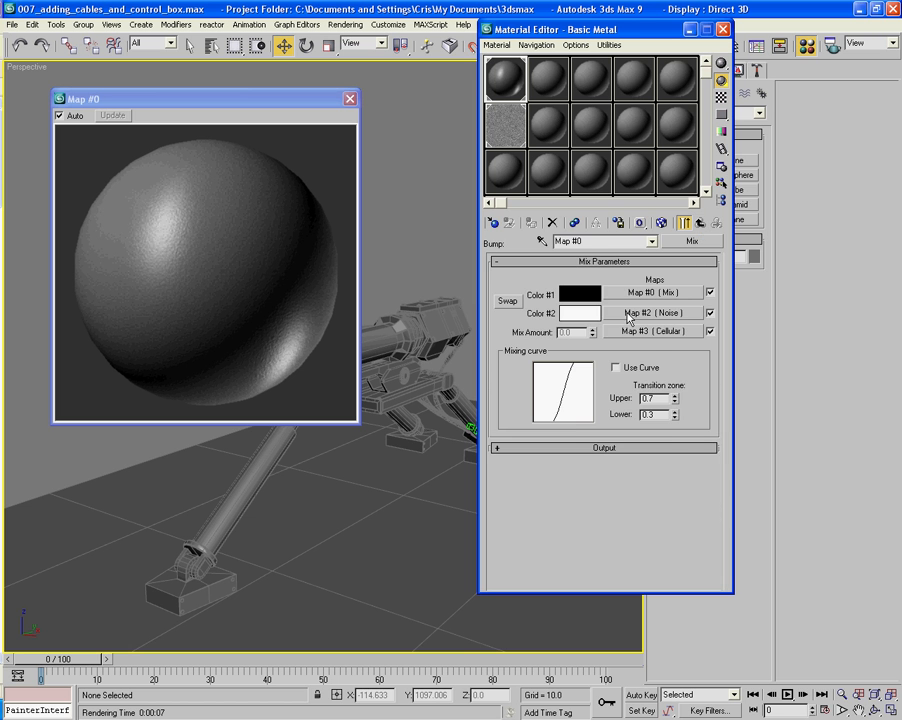
# - Set the size of the Color #2 Noise map to 0.85 and return to the bump mix
pyautogui.click(630, 313)
pyautogui.doubleClick(528, 437)
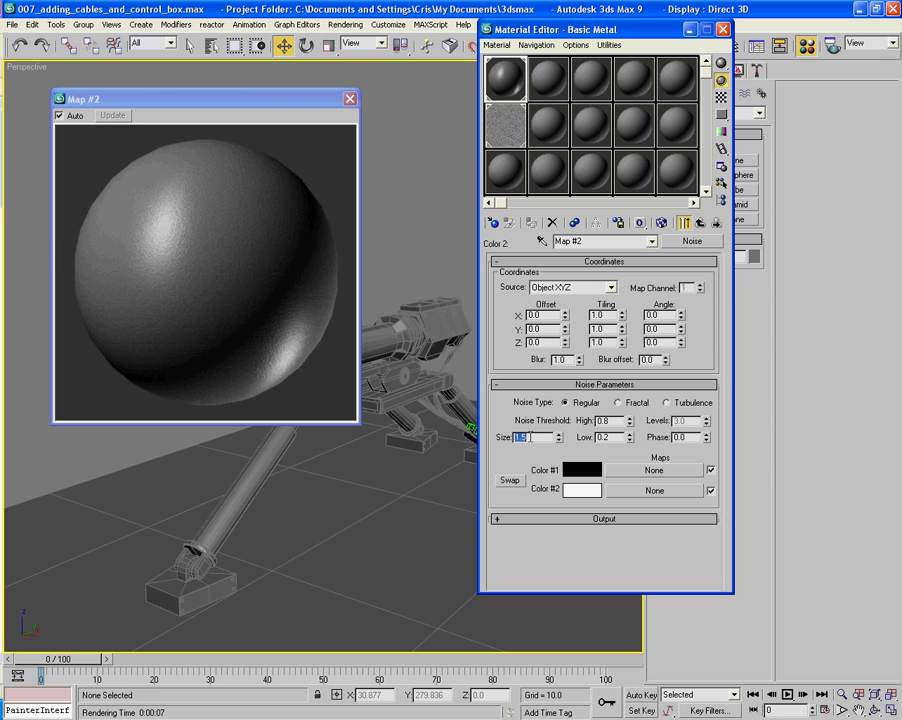
pyautogui.write('0.85')
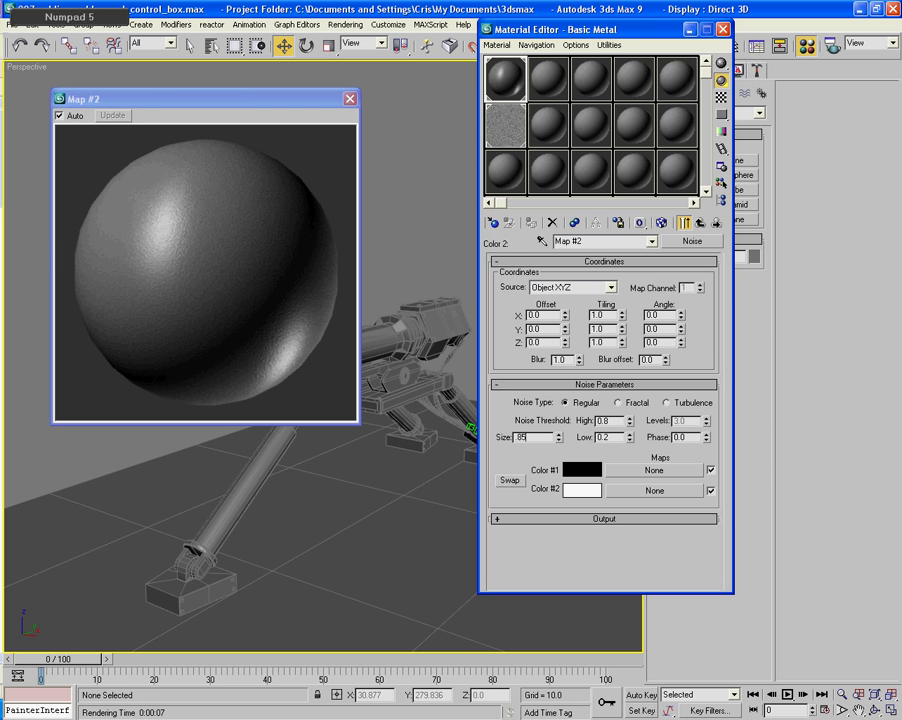
pyautogui.press('Return')
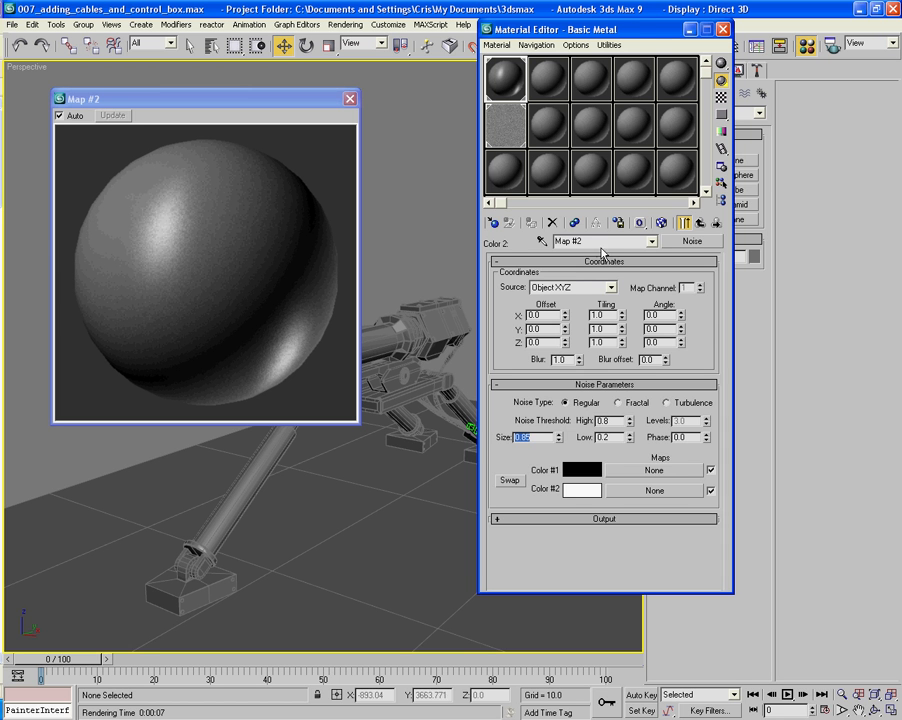
pyautogui.click(699, 225)
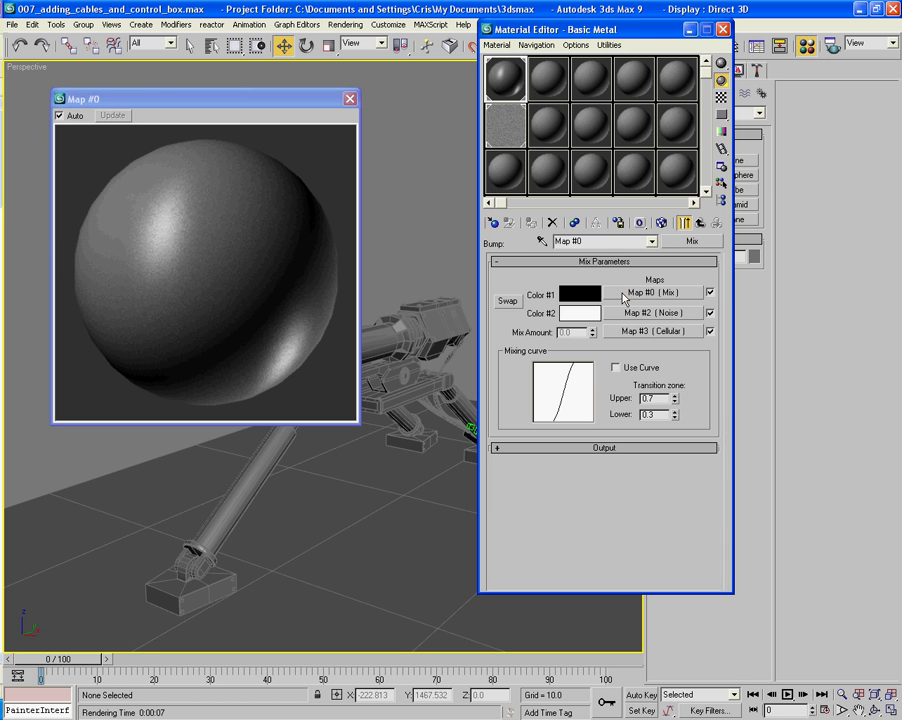
# - Set the Mix Amount Noise size to 1.25 in the nested Color #1 mix and return to that mix
pyautogui.click(640, 334)
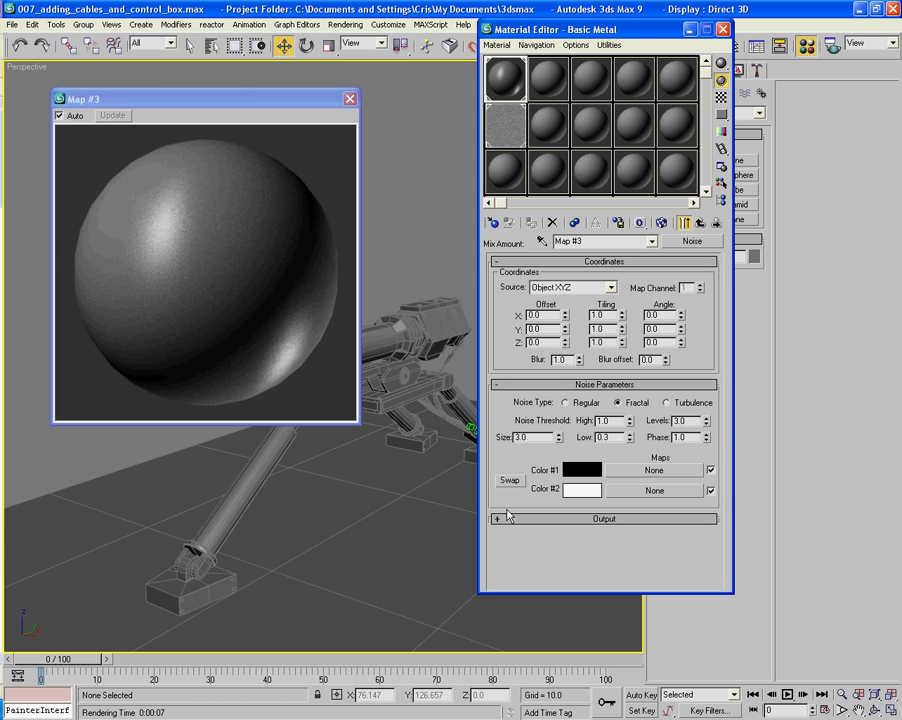
pyautogui.write('1.25')
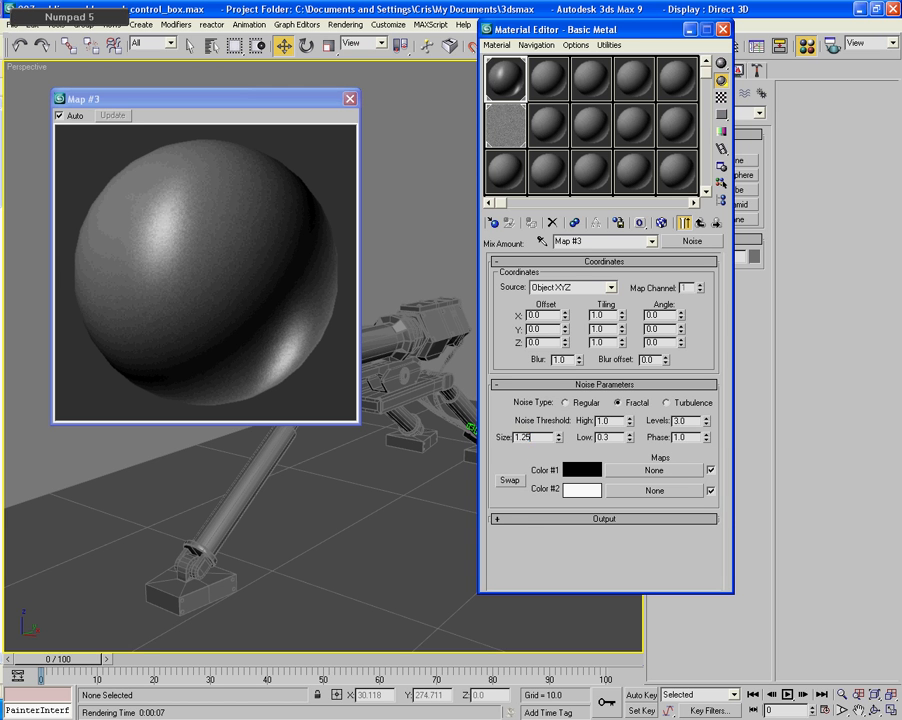
pyautogui.press('Return')
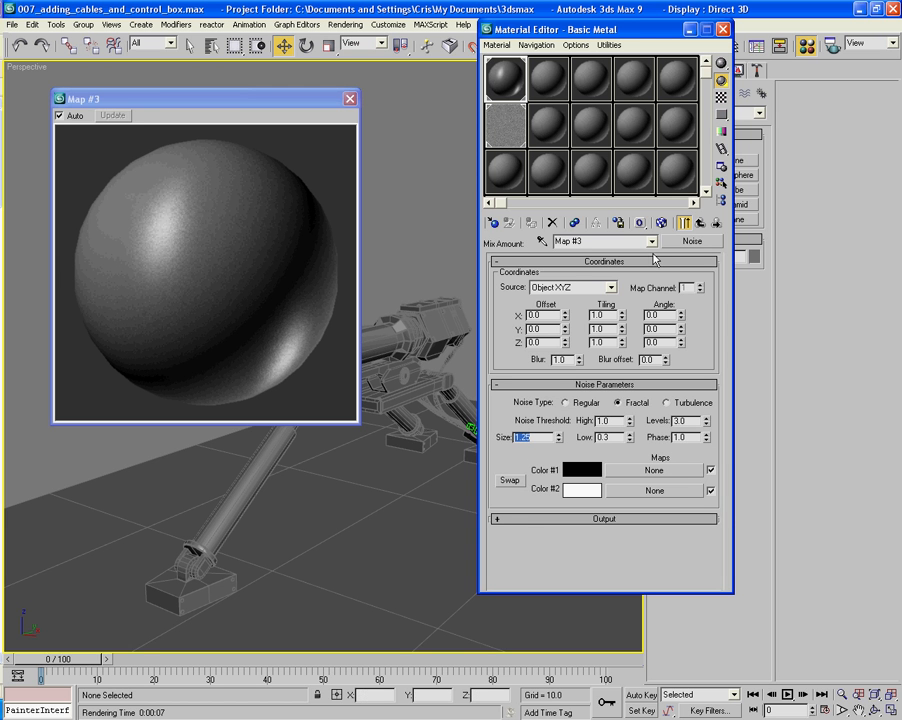
pyautogui.click(700, 224)
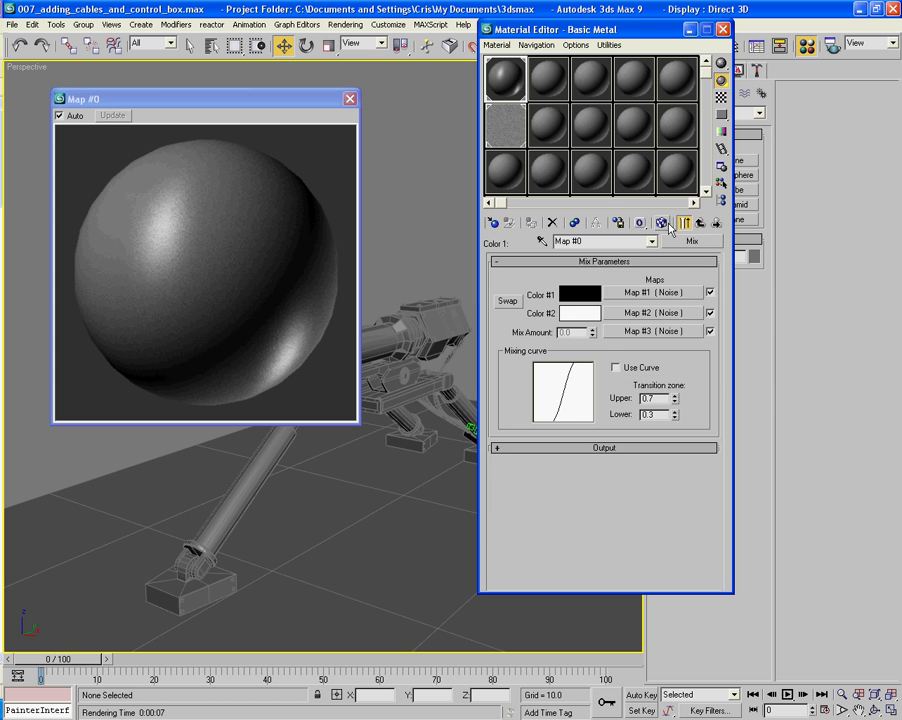
# - Return to Basic Metal's top level and render the Perspective view to check the finer bump, closing the render when done
pyautogui.click(702, 224)
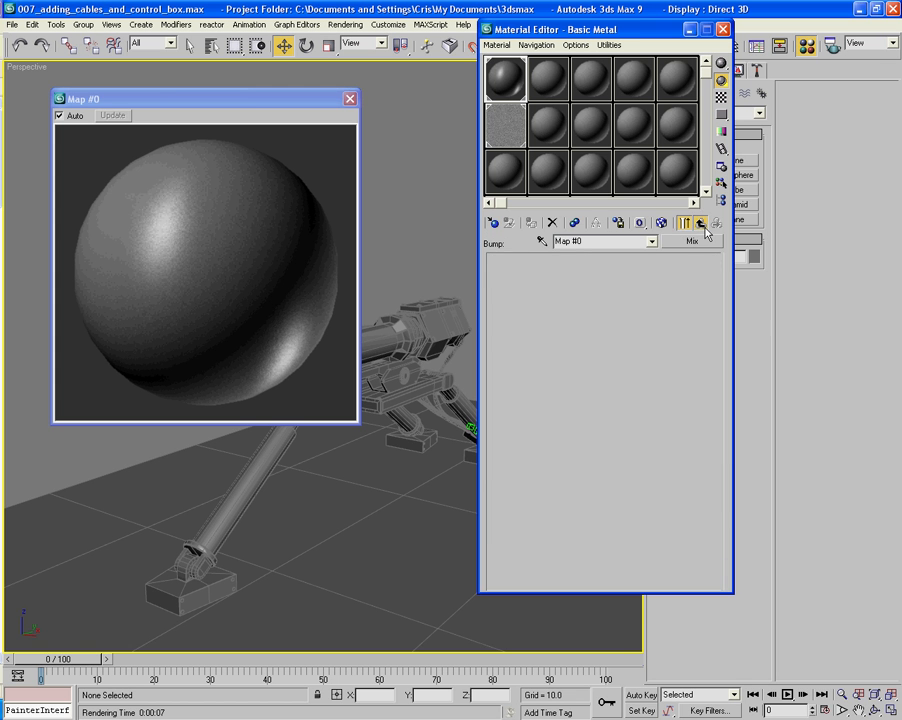
pyautogui.click(702, 225)
pyautogui.hotkey('shift', 'q')
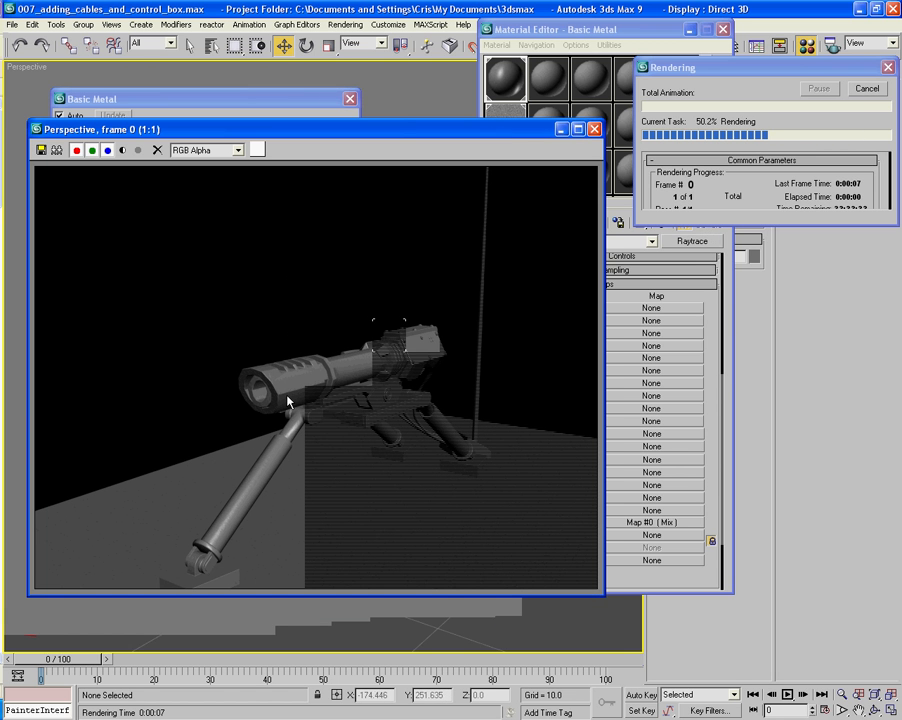
pyautogui.click(594, 129)
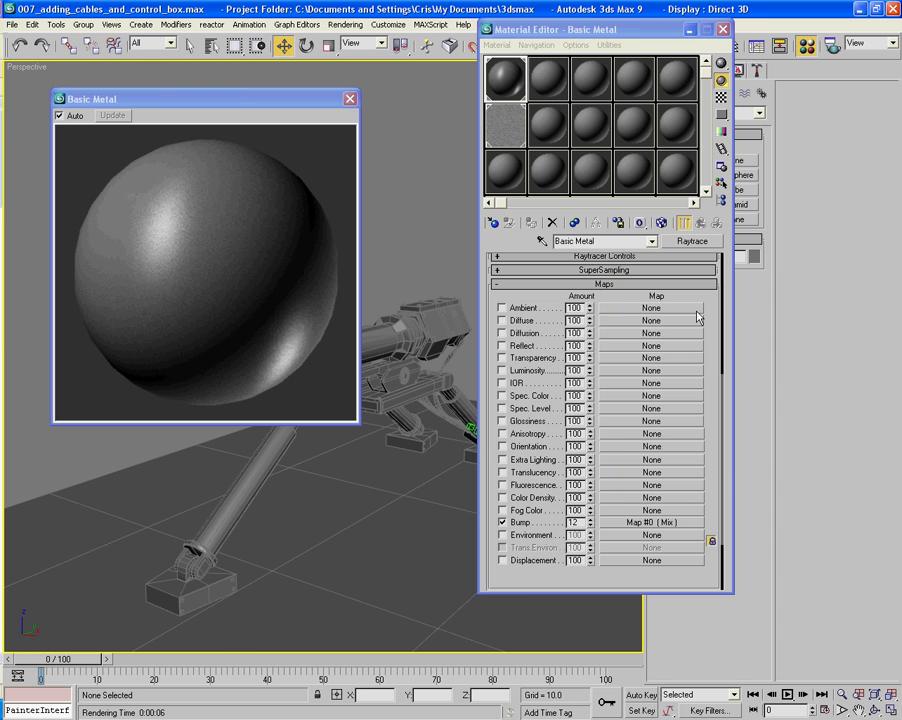
# - Set Basic Metal's Specular Level to 222 and Glossiness to 88
pyautogui.moveTo(710, 307); pyautogui.dragTo(748, 625)
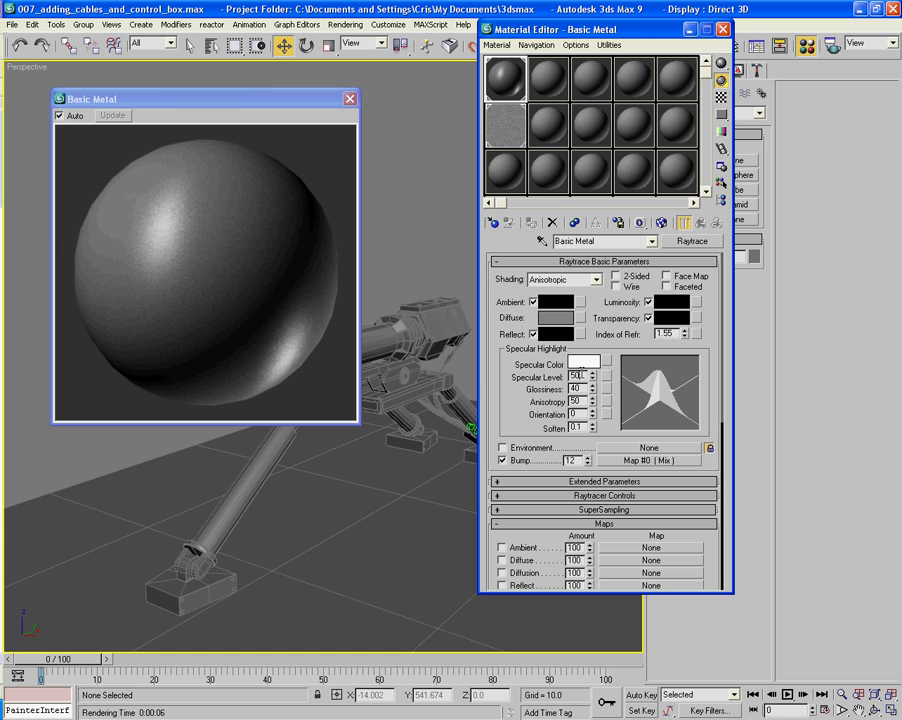
pyautogui.write('222')
pyautogui.press('Tab')
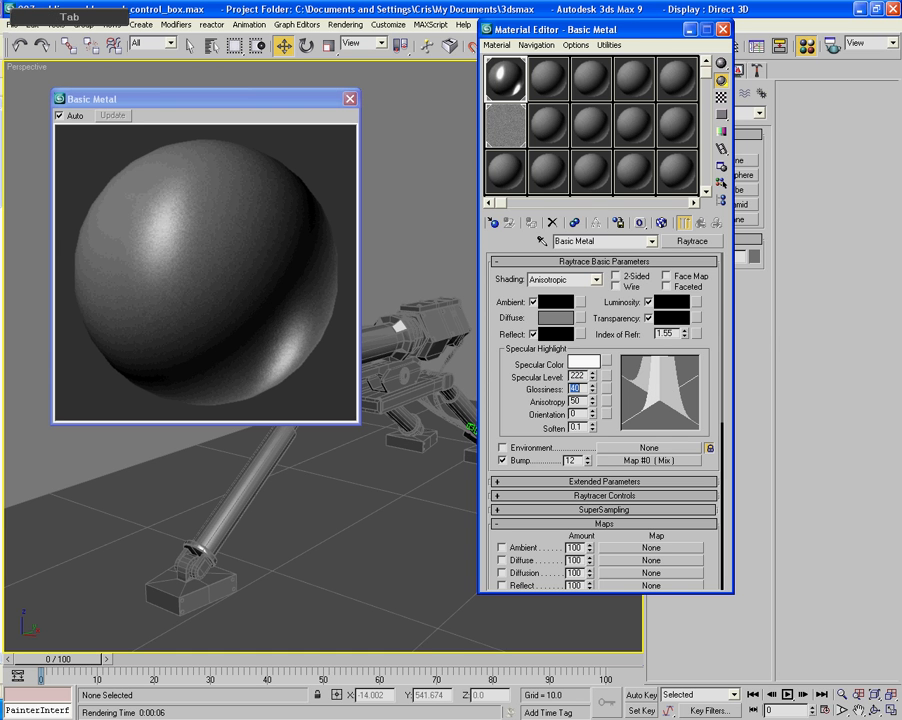
pyautogui.write('88')
pyautogui.press('Tab')
pyautogui.press('Tab')
pyautogui.press('Tab')
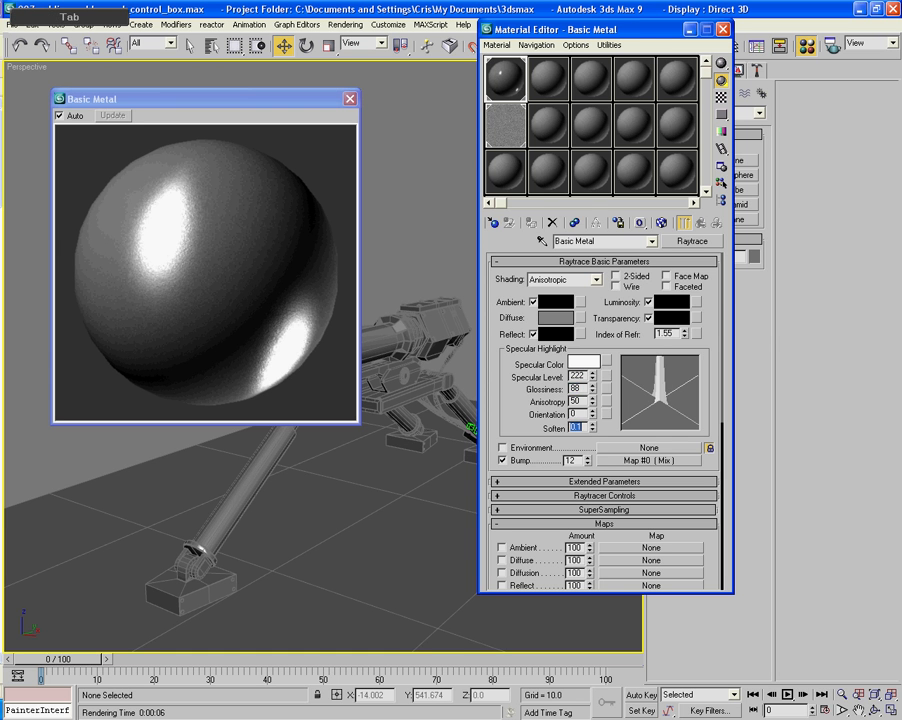
# - Set the Anisotropy of Basic Metal's specular highlight to 70
pyautogui.doubleClick(577, 401)
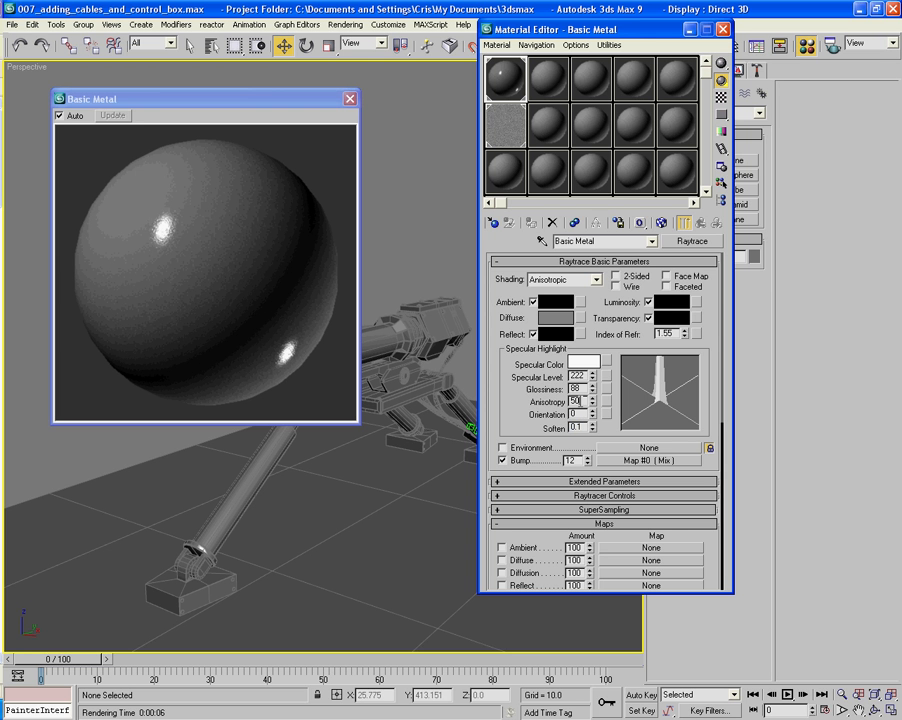
pyautogui.write('7')
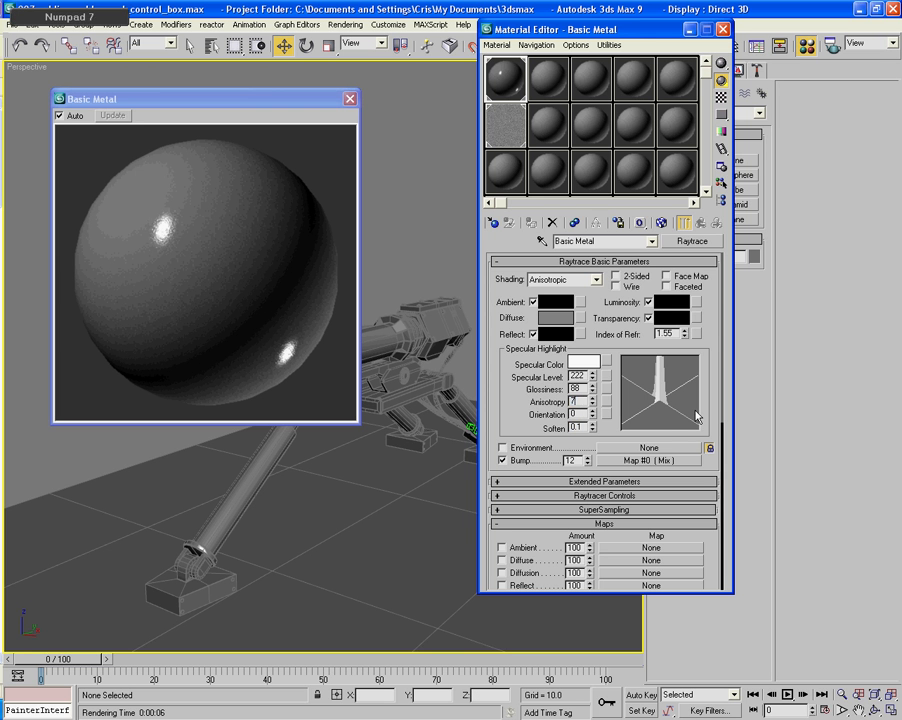
pyautogui.write('0')
pyautogui.press('Return')
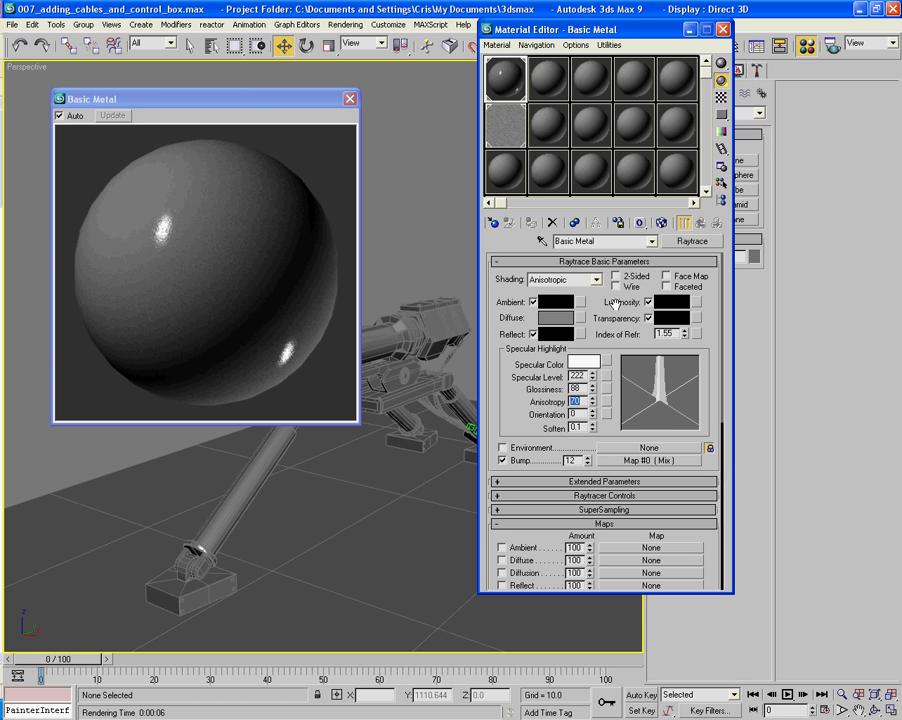
# - Assign an Ambient/Reflective Occlusion (base) map to Basic Metal's Diffuse color
pyautogui.click(581, 318)
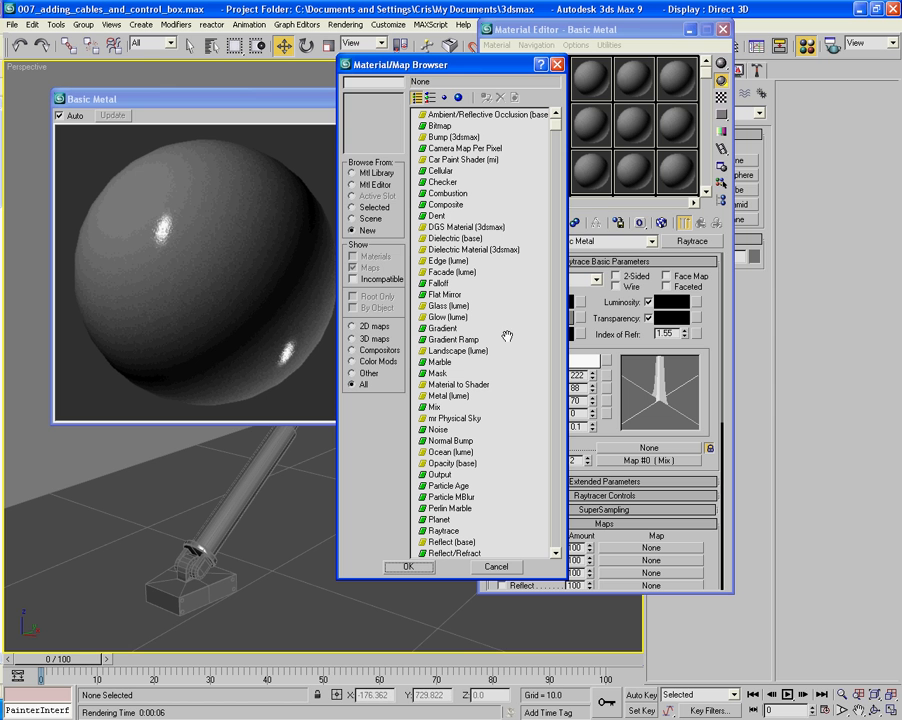
pyautogui.doubleClick(443, 115)
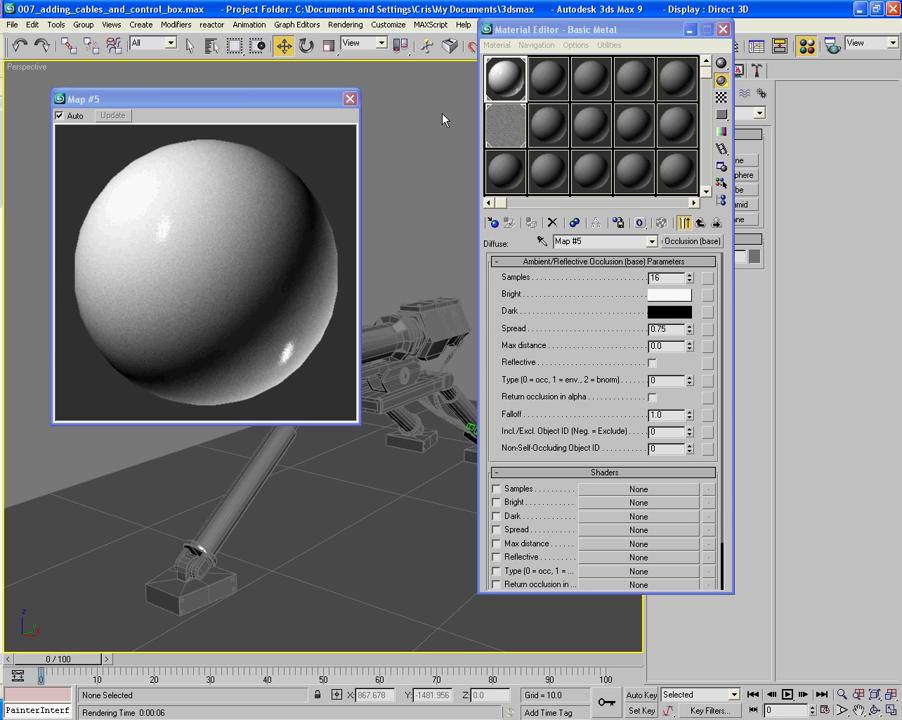
# - Set the diffuse Ambient/Reflective Occlusion map's Samples to 32 and its Spread to 0.7
pyautogui.doubleClick(664, 278)
pyautogui.write('32')
pyautogui.press('Return')
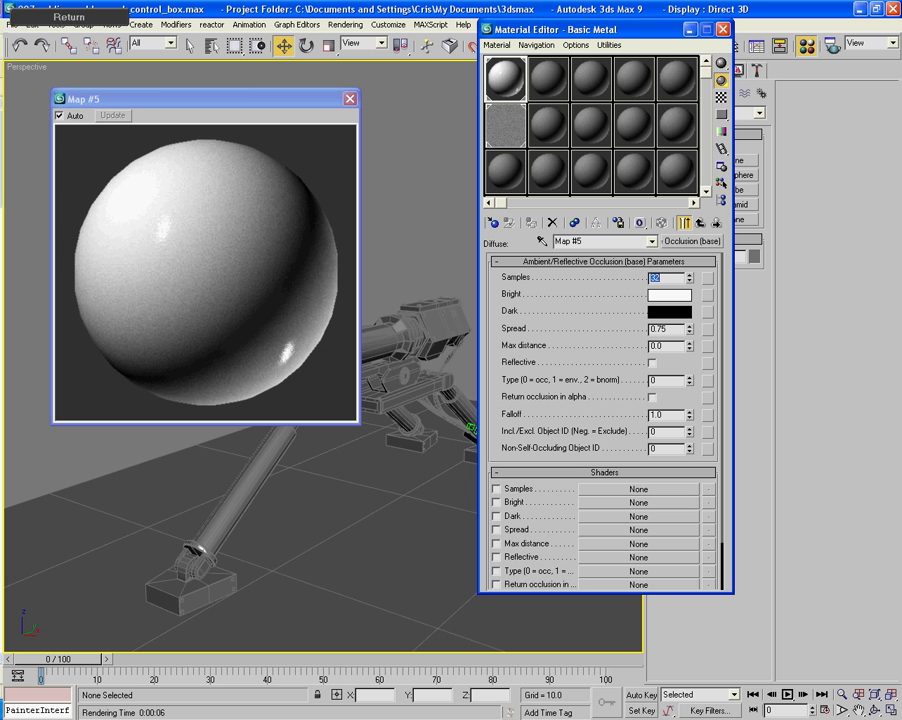
pyautogui.doubleClick(681, 328)
pyautogui.write('0.7')
pyautogui.press('Return')
# - Assign a Metal (lume) map to the Bright color of the occlusion map
pyautogui.click(712, 300)
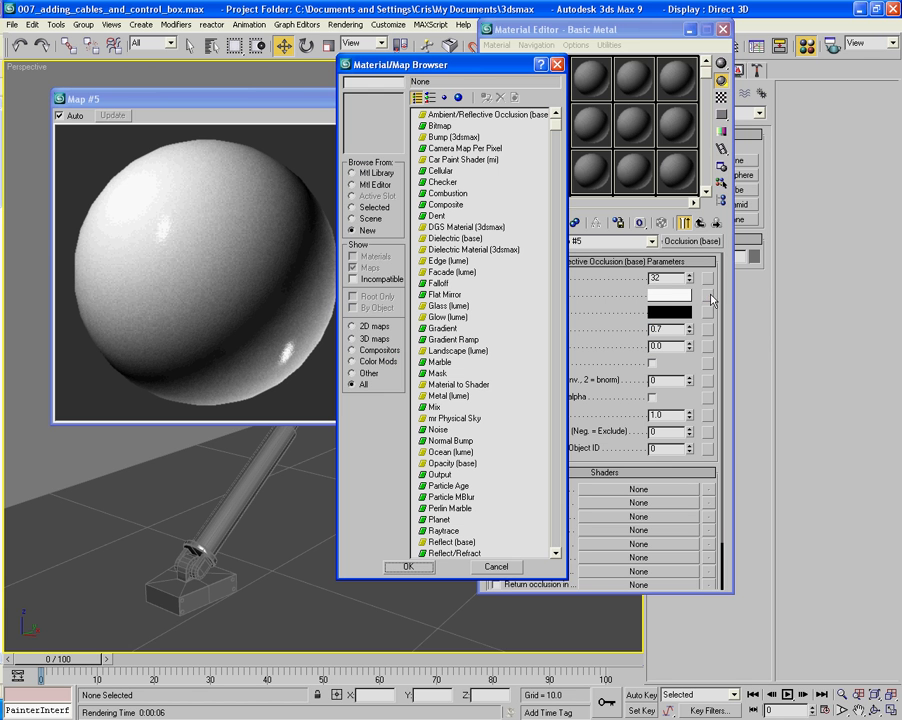
pyautogui.click(432, 396)
pyautogui.doubleClick(432, 396)
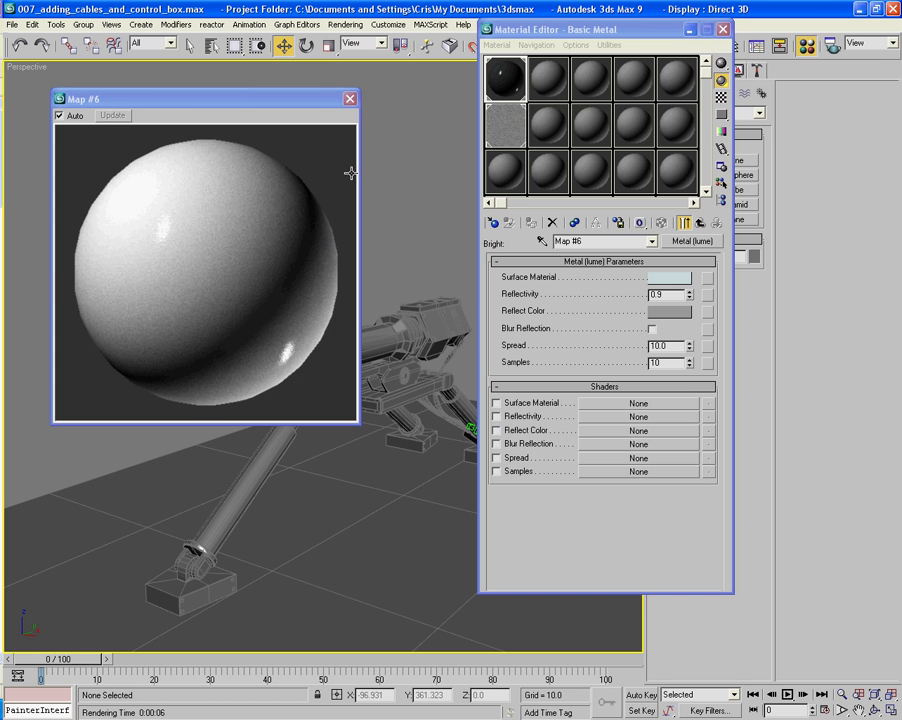
# - Show the checkered background behind the material sample and set the Metal (lume) map's Reflectivity to 0.2
pyautogui.click(722, 98)
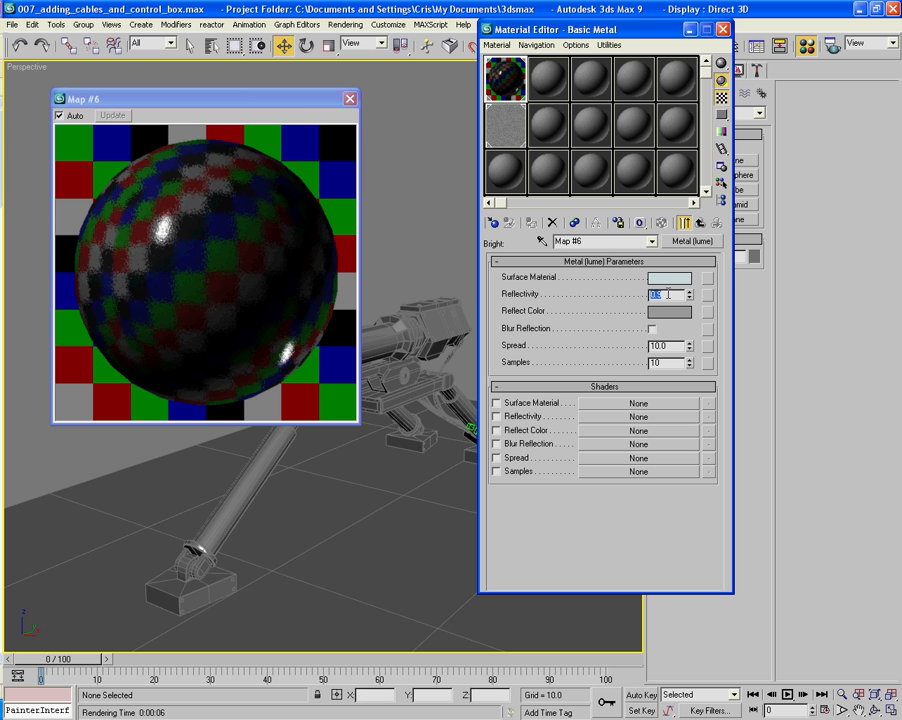
pyautogui.press('BackSpace')
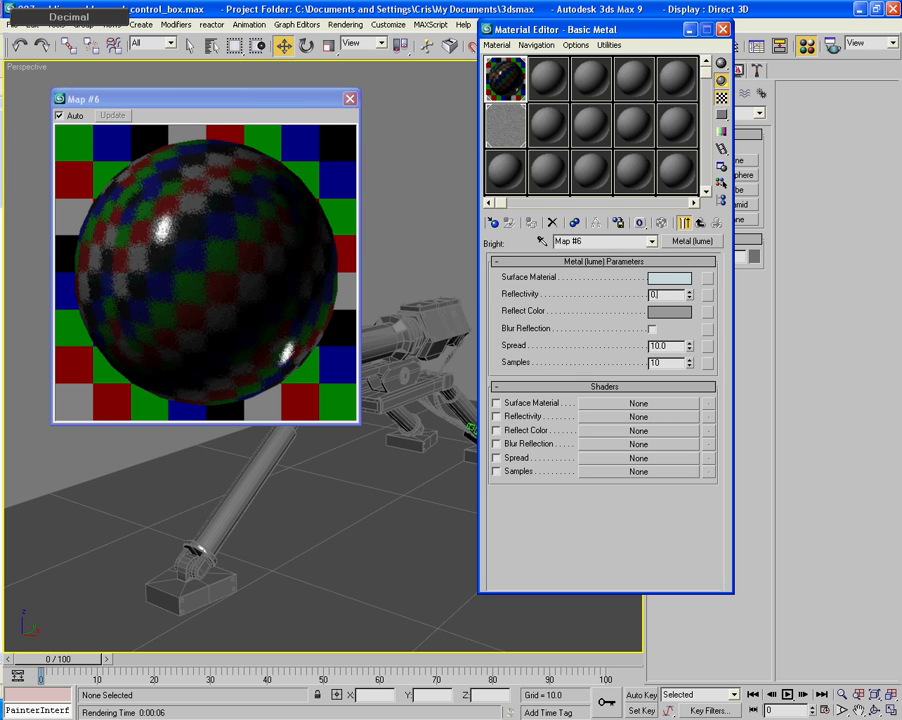
pyautogui.write('0.2')
pyautogui.press('Return')
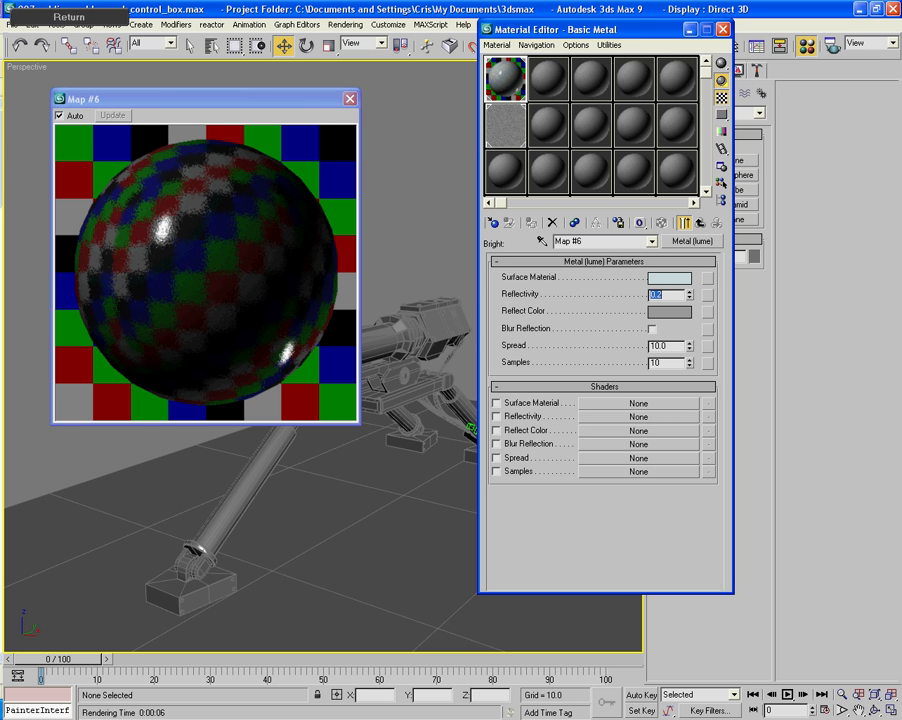
# - Change the Metal (lume) Surface Material color to a dark blue-grey with RGB 0.224, 0.224, 0.259
pyautogui.click(668, 279)
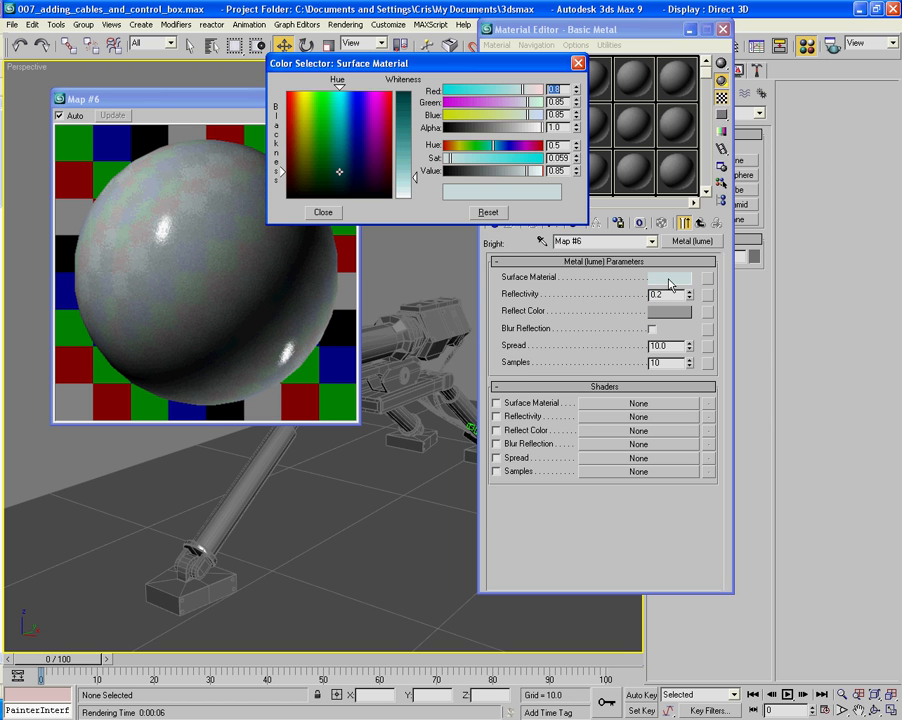
pyautogui.click(470, 179)
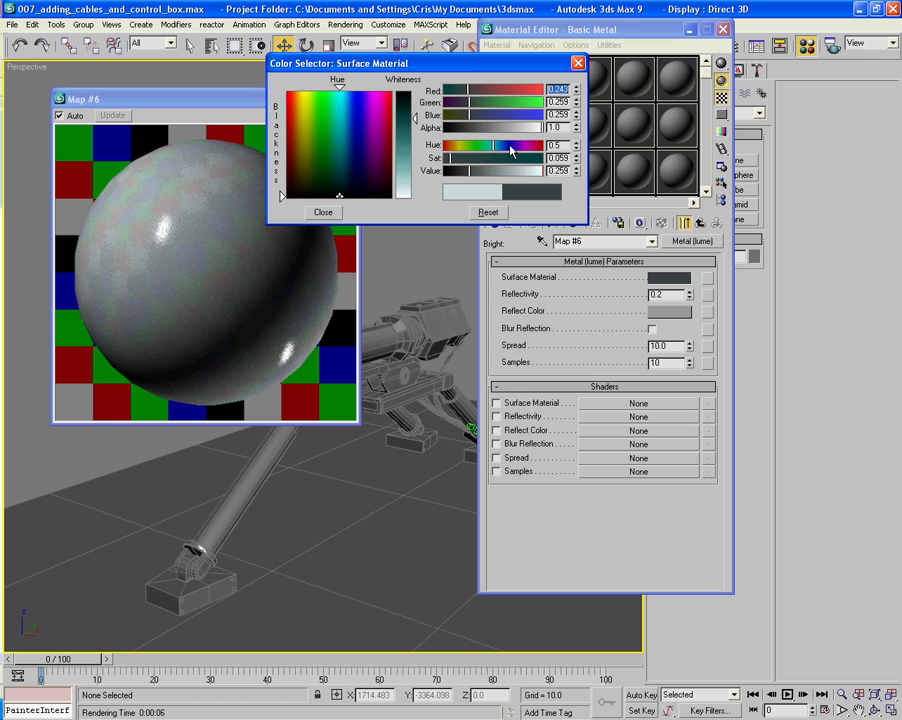
pyautogui.click(510, 147)
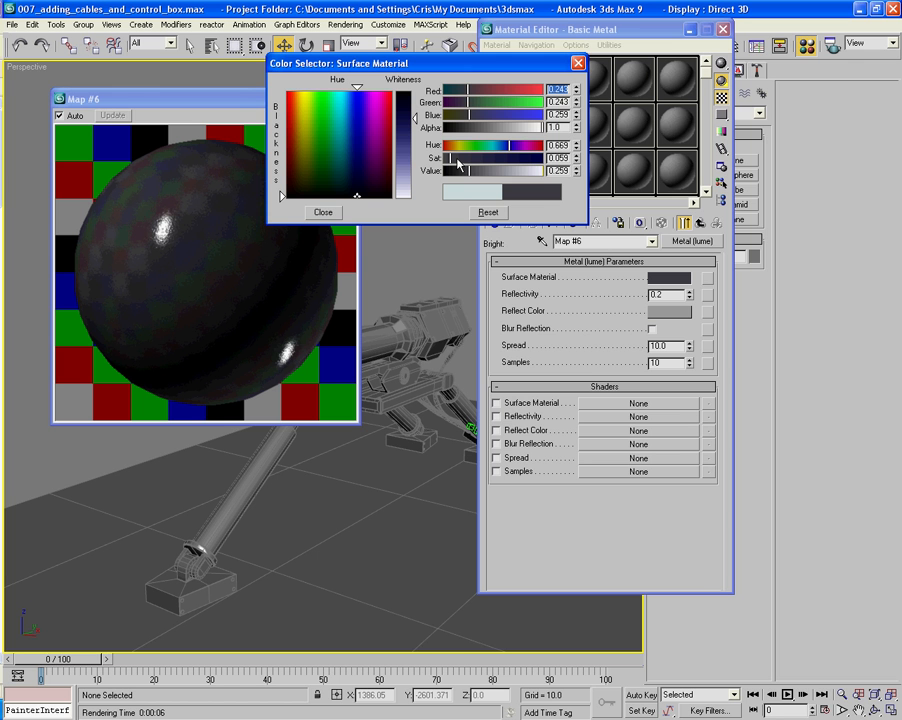
pyautogui.moveTo(457, 162); pyautogui.dragTo(458, 162)
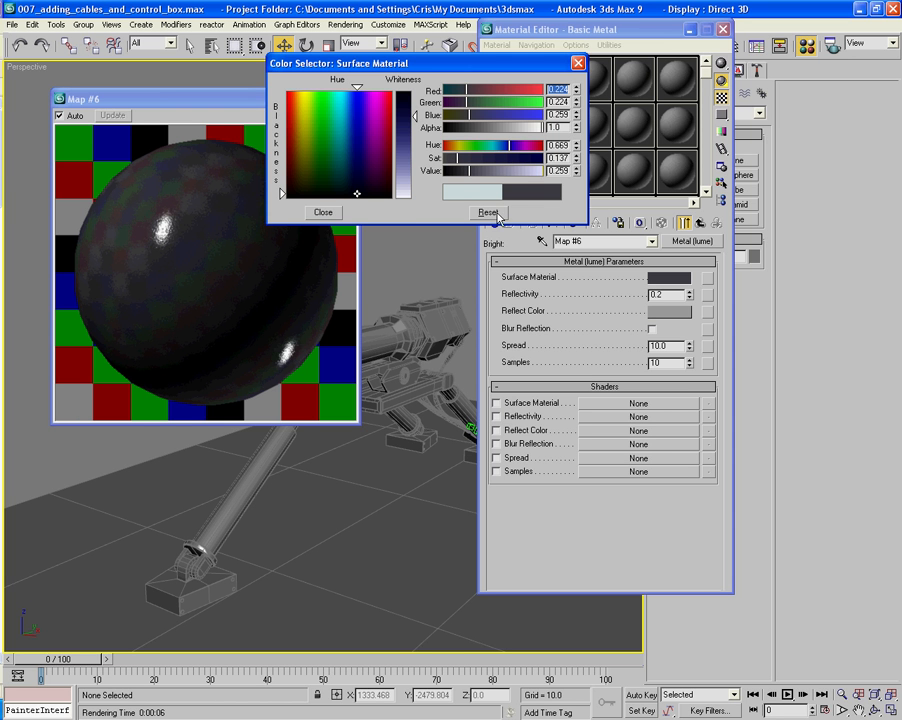
pyautogui.click(323, 213)
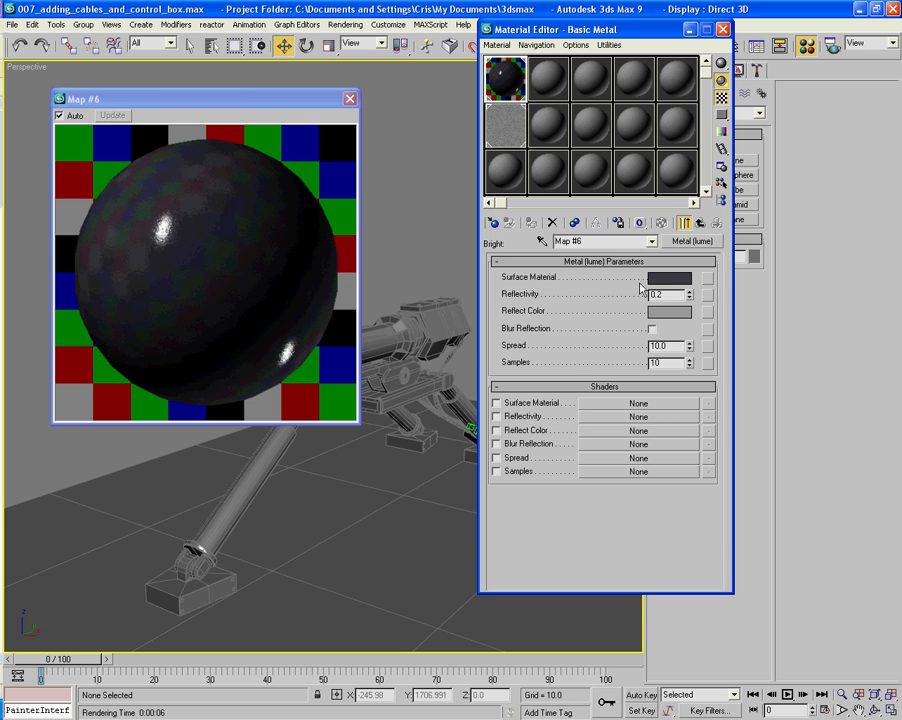
# - Render the Perspective view to check the dark metal on the gun, closing the render when done
pyautogui.press('F9')
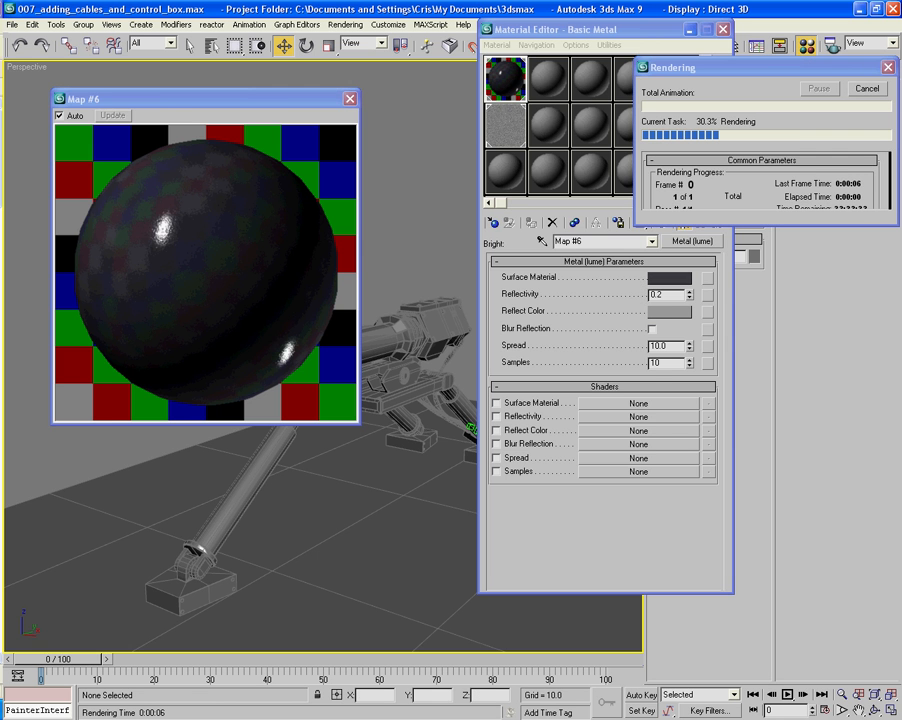
pyautogui.moveTo(0, 130); pyautogui.dragTo(543, 70)
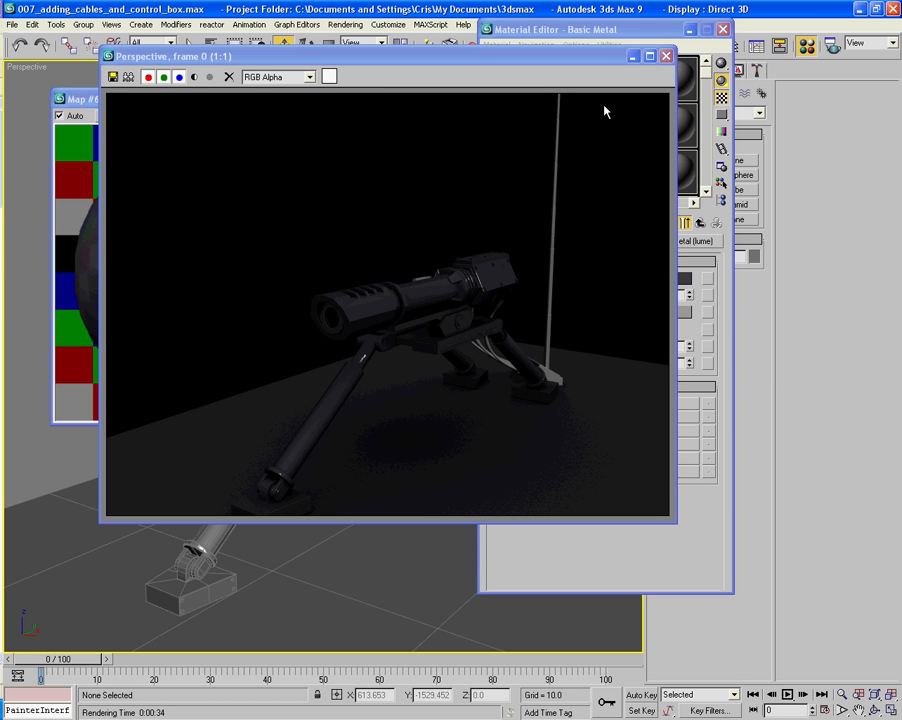
pyautogui.click(665, 57)
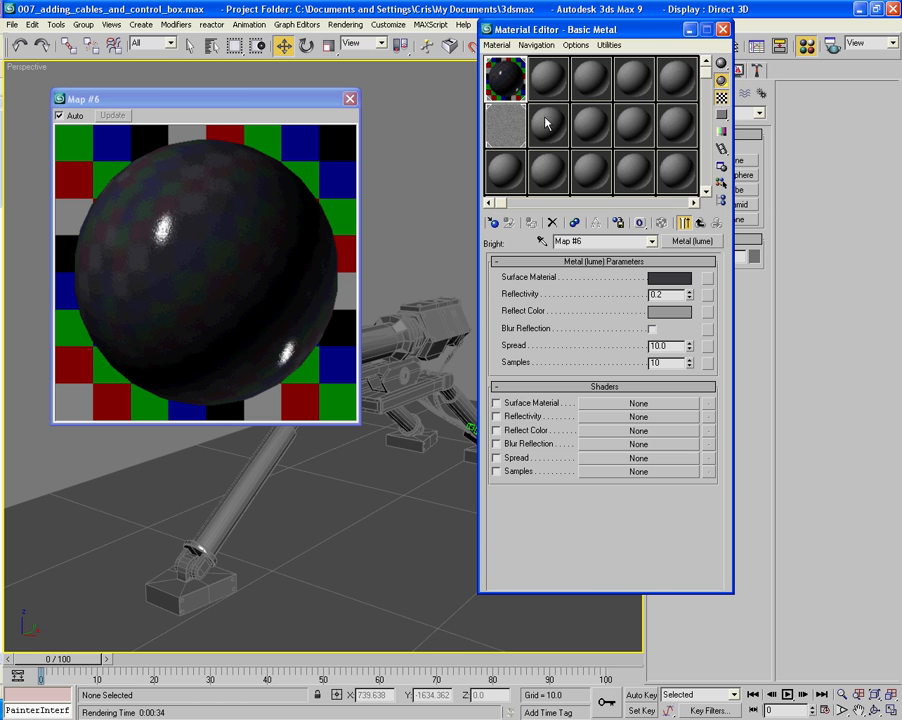
# - Copy the top-level Basic Metal material into the neighbouring empty sample slot and rename the copy Basic Metal - Y
pyautogui.click(699, 224)
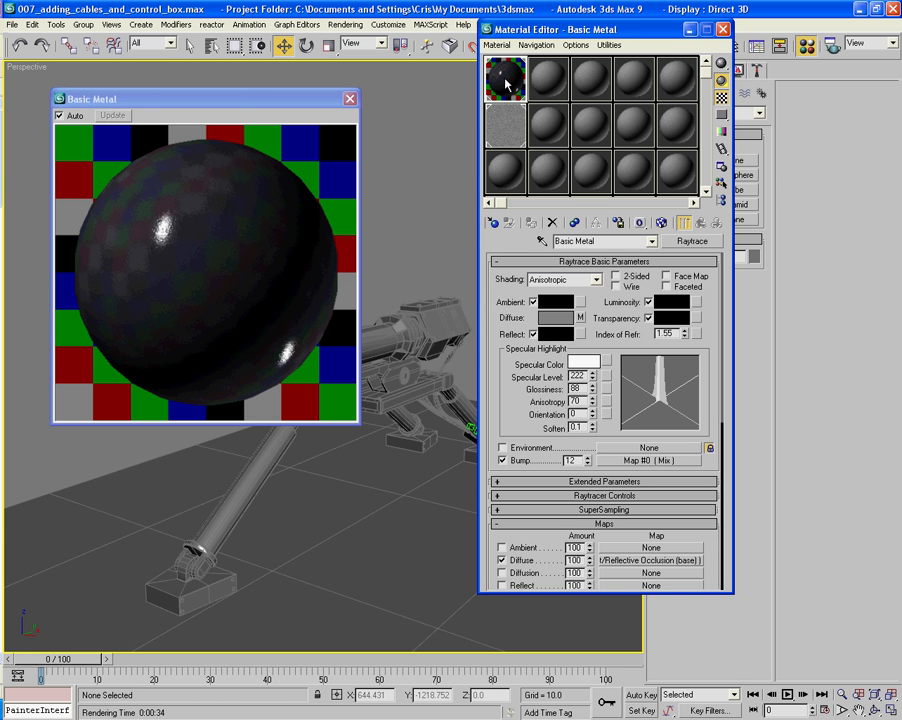
pyautogui.moveTo(505, 84); pyautogui.dragTo(547, 88)
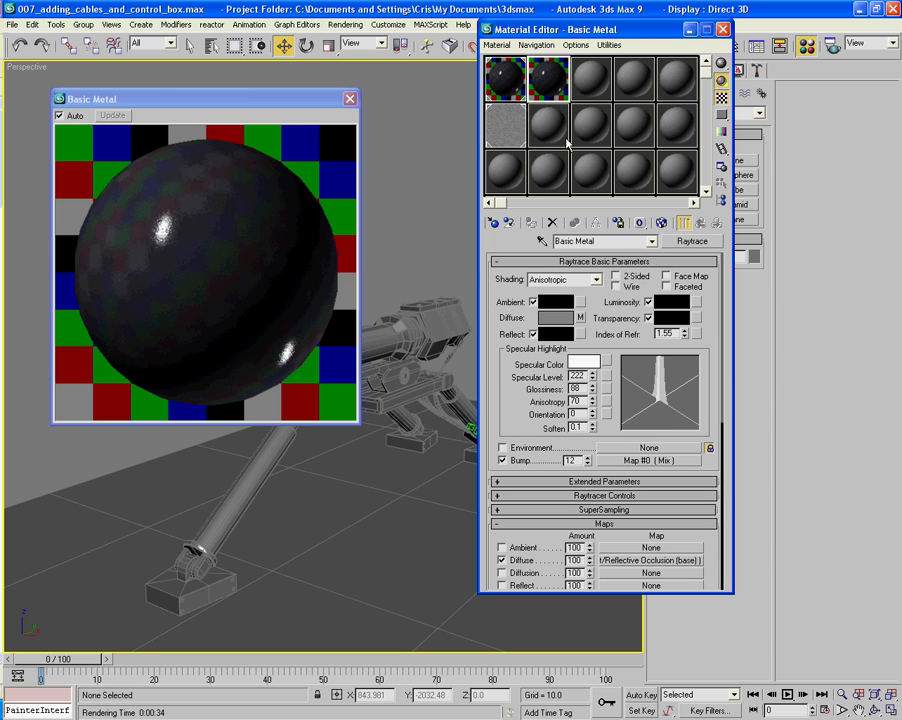
pyautogui.doubleClick(613, 241)
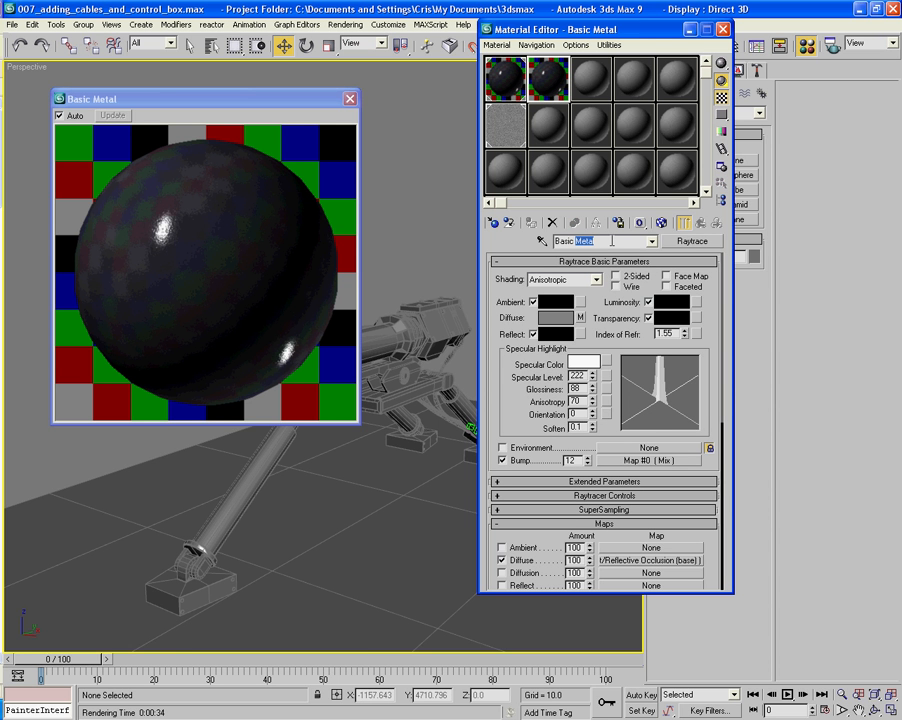
pyautogui.write('- Y')
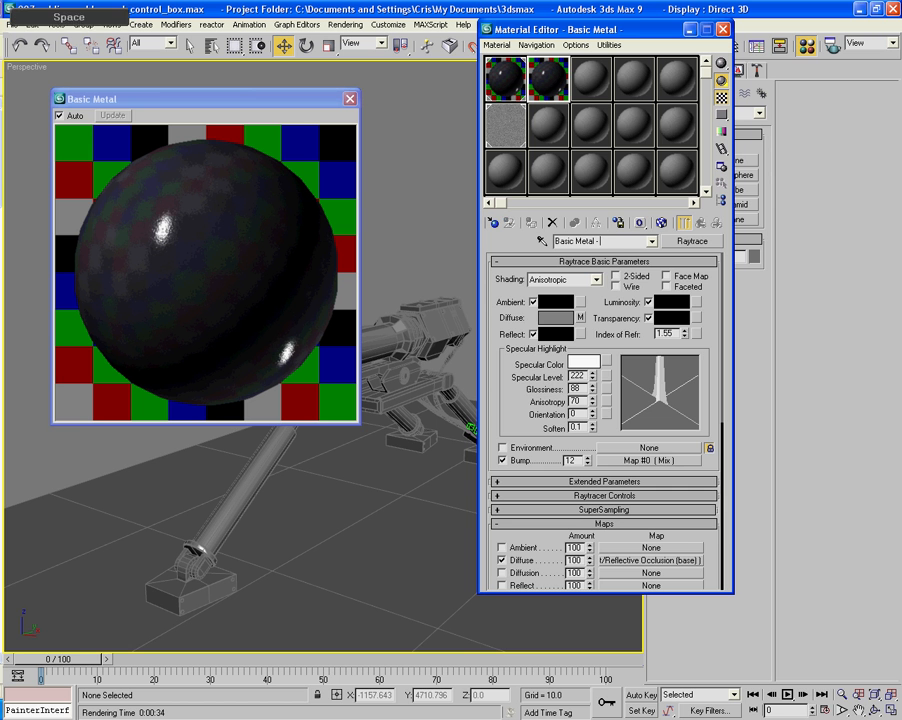
# - Change the Surface Material color in Basic Metal - Y's Metal (lume) map to a dark yellow with RGB 0.439, 0.42, 0.188
pyautogui.click(582, 318)
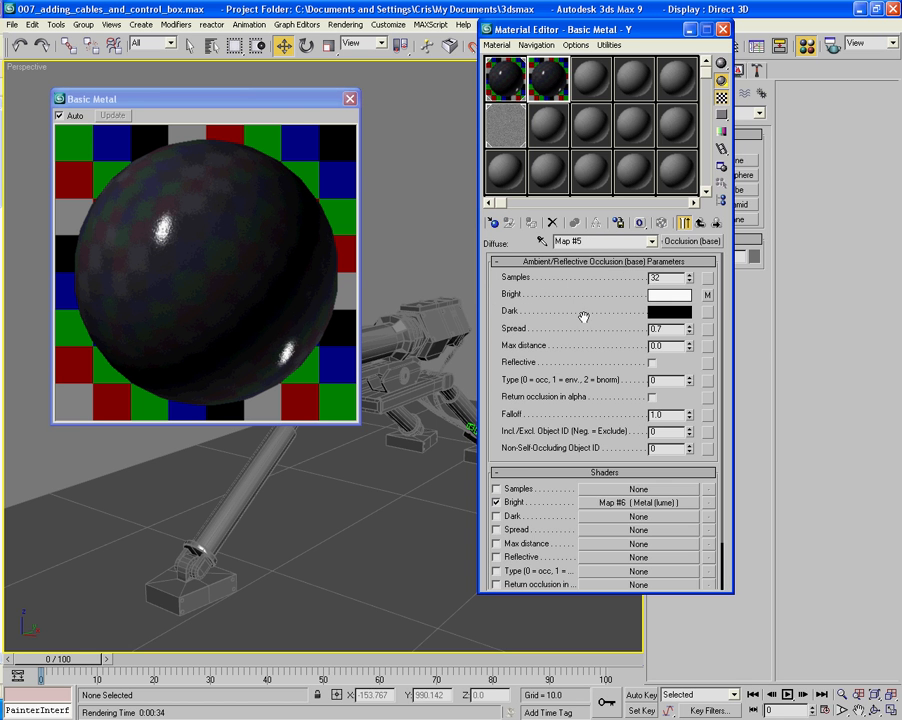
pyautogui.click(707, 294)
pyautogui.click(670, 277)
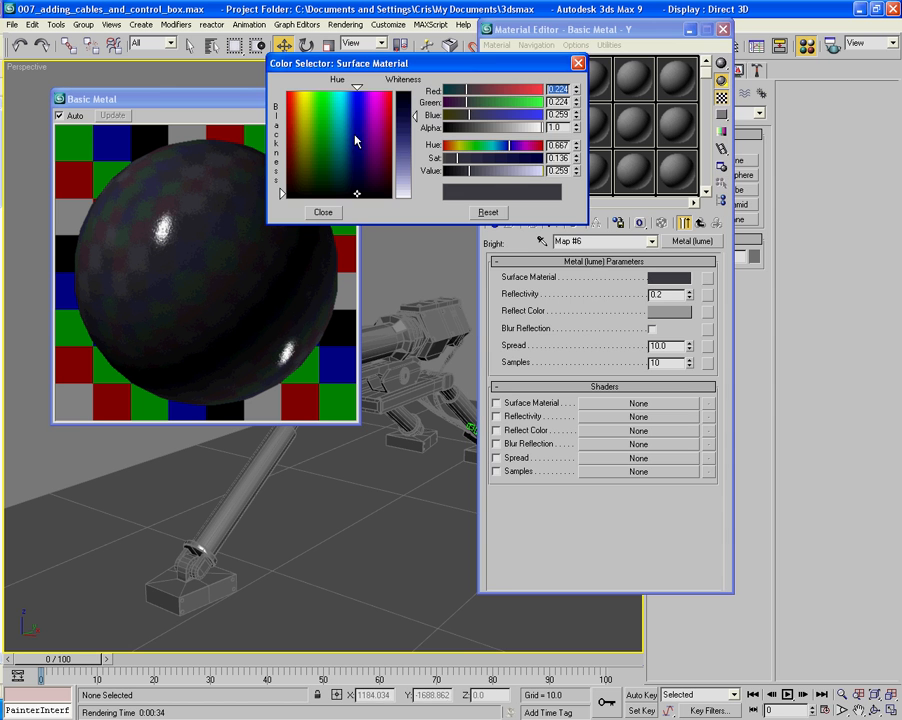
pyautogui.click(460, 146)
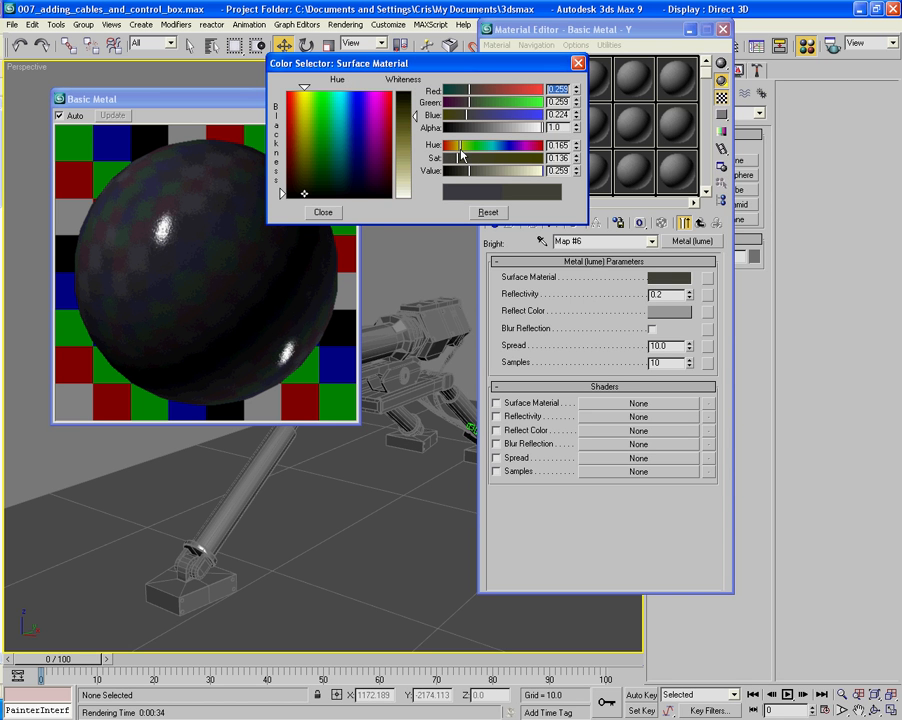
pyautogui.click(304, 176)
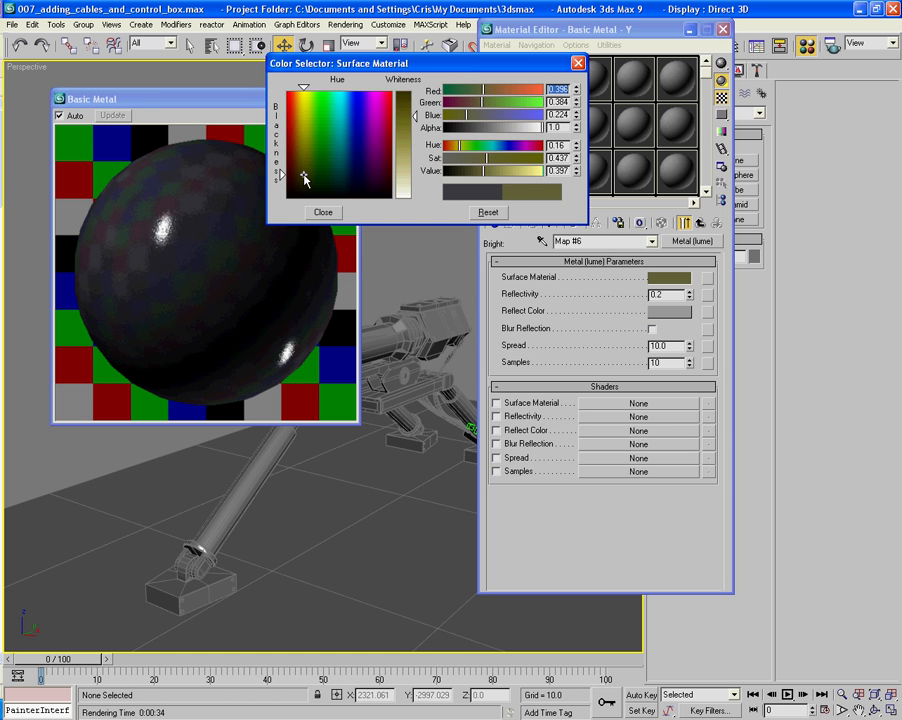
pyautogui.moveTo(304, 178); pyautogui.dragTo(303, 155)
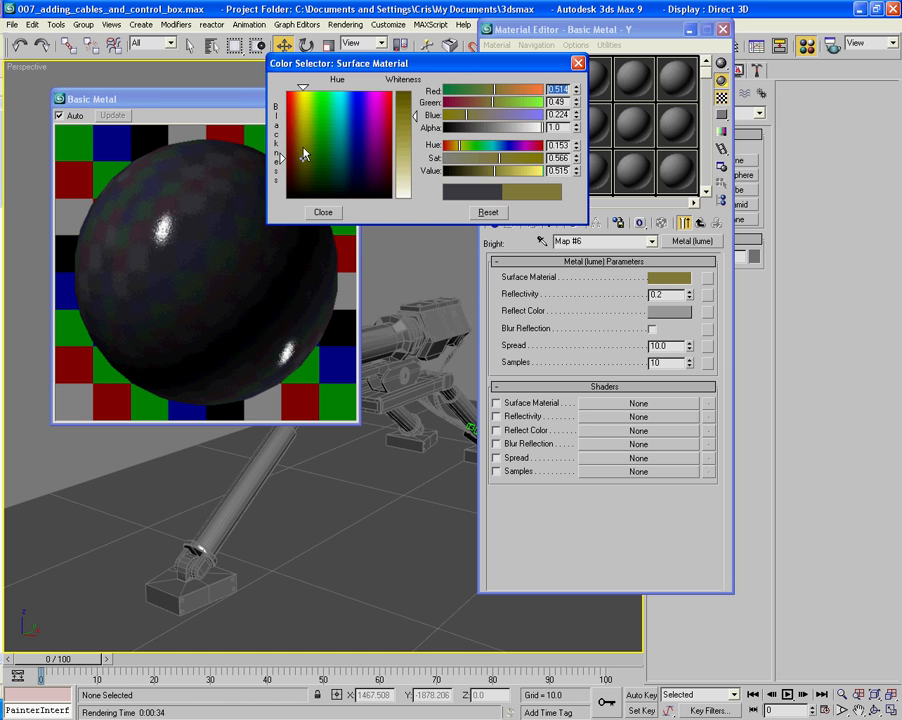
pyautogui.click(303, 148)
pyautogui.click(303, 157)
pyautogui.moveTo(495, 173)
pyautogui.mouseDown()
pyautogui.moveTo(505, 175)
pyautogui.moveTo(487, 174)
pyautogui.mouseUp()
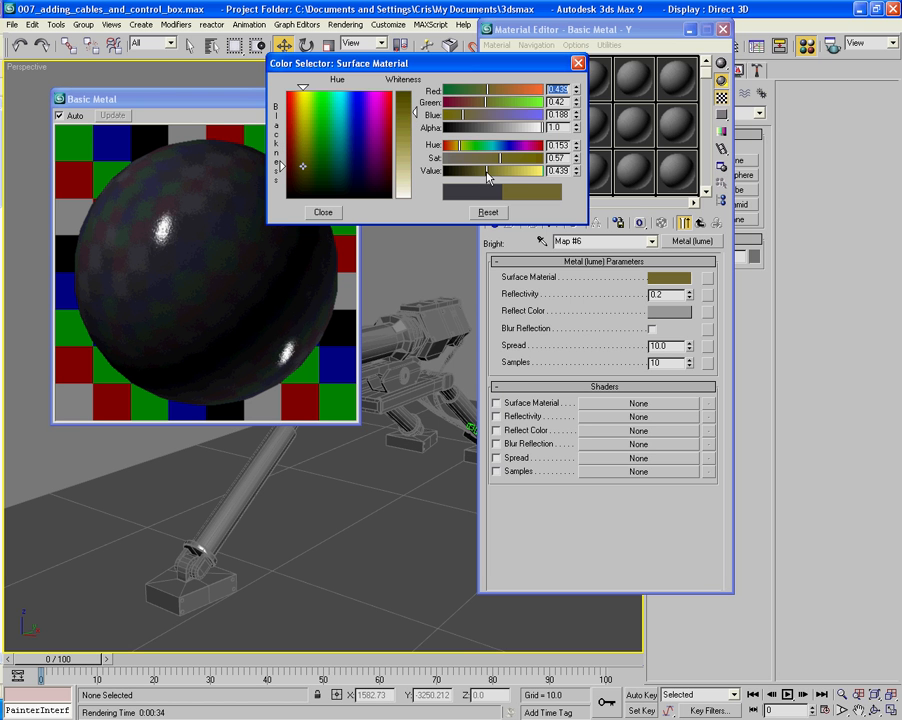
pyautogui.click(329, 215)
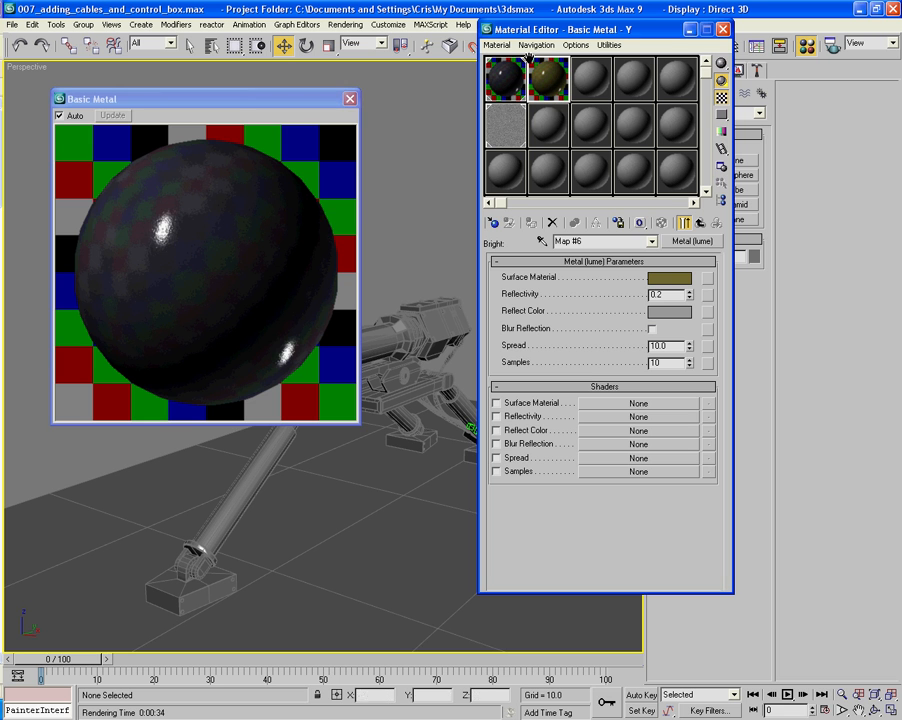
# - Replace the enlarged Basic Metal preview with an enlarged sample preview of Basic Metal - Y
pyautogui.doubleClick(558, 76)
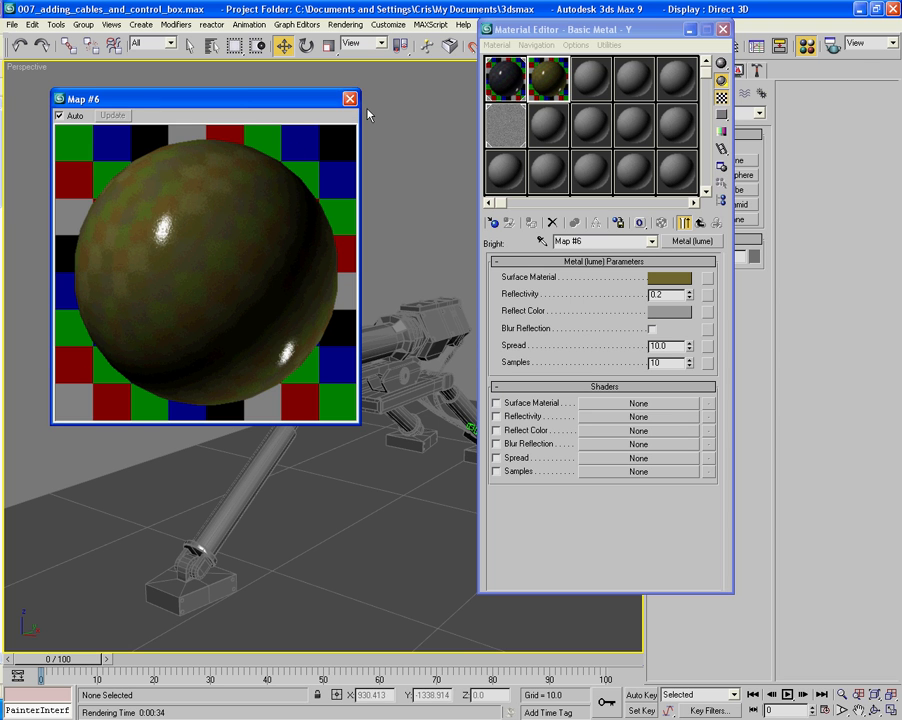
pyautogui.click(349, 98)
pyautogui.doubleClick(545, 76)
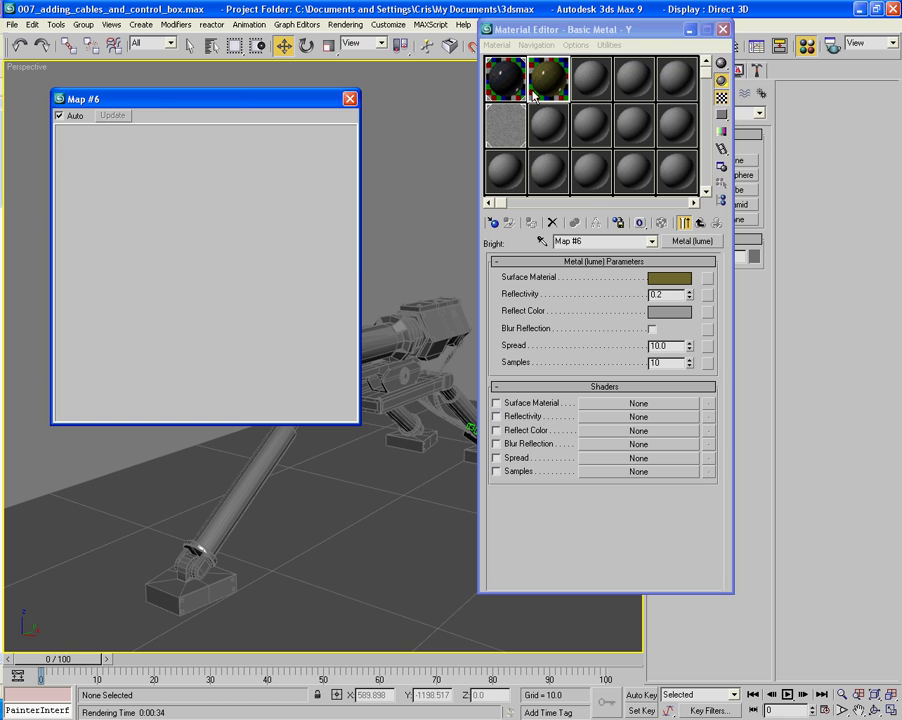
# - Darken Basic Metal - Y's Surface Material color to RGB 0.373, 0.357, 0.161 and close the enlarged preview
pyautogui.click(686, 280)
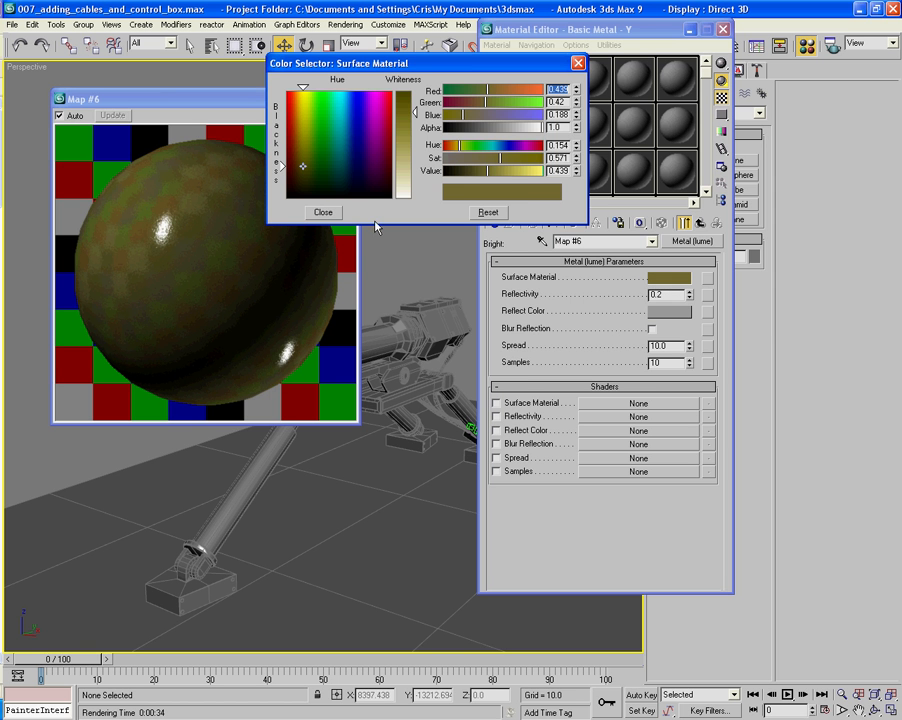
pyautogui.moveTo(481, 176); pyautogui.dragTo(475, 176)
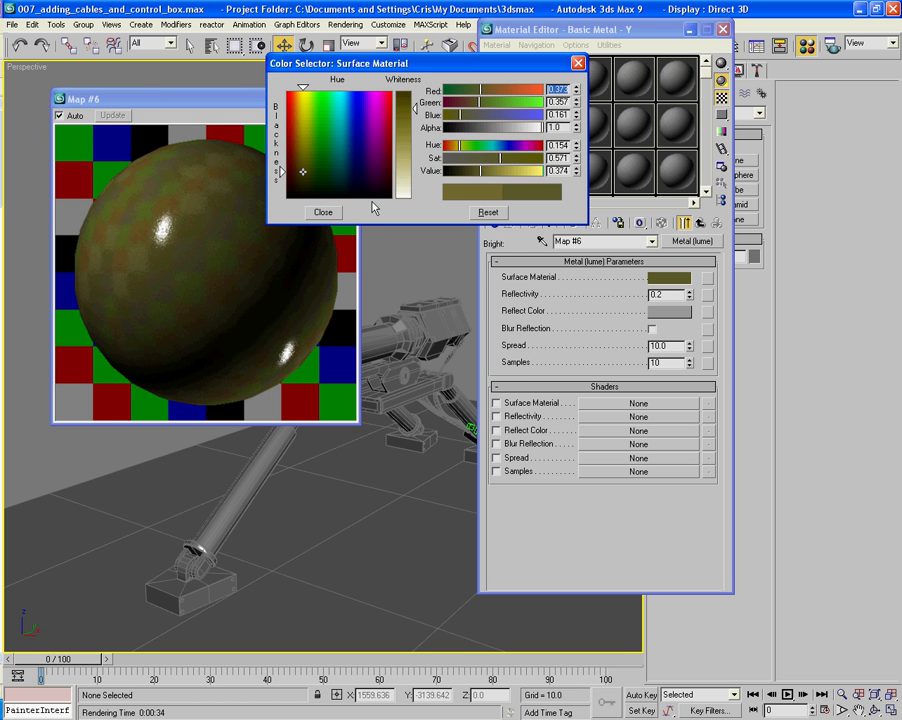
pyautogui.click(322, 213)
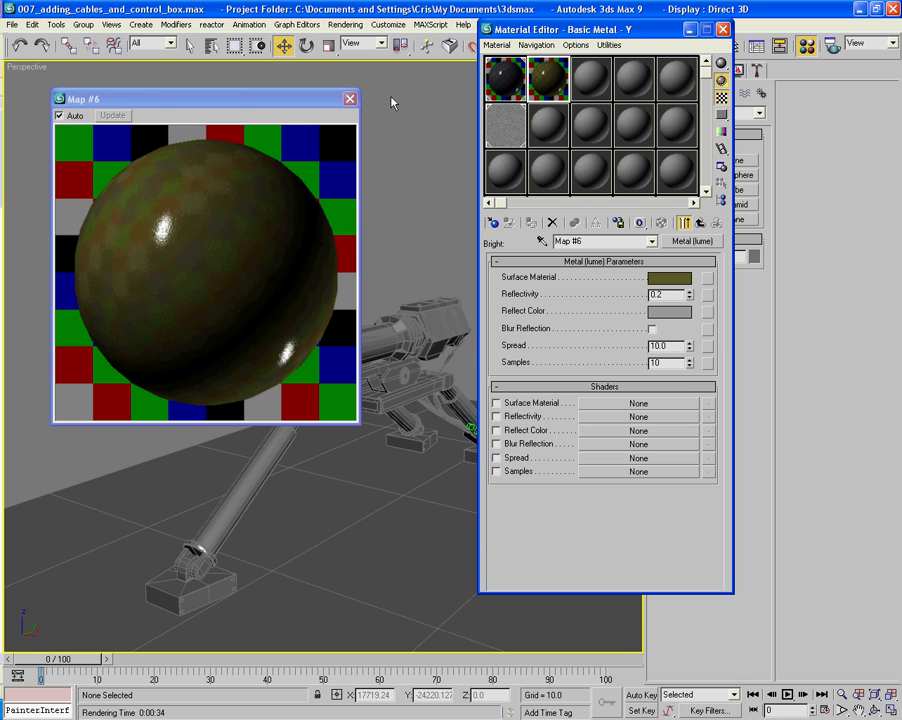
pyautogui.click(354, 99)
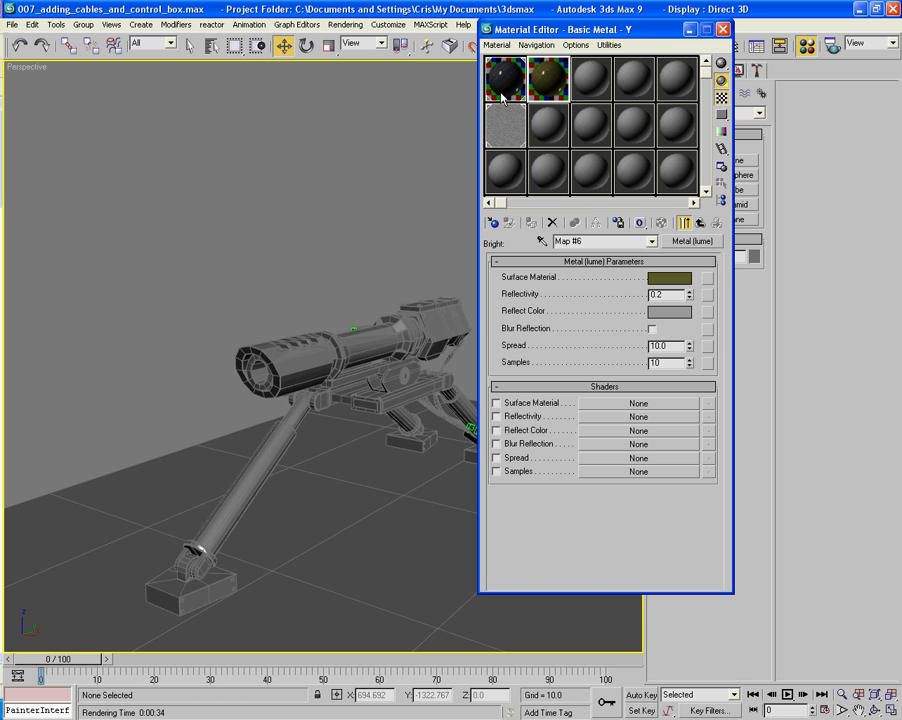
# - Copy Basic Metal into the third sample slot and set its Metal (lume) Surface Material color to bright yellow, RGB 1.0, 0.902, 0.227
pyautogui.moveTo(501, 93); pyautogui.dragTo(595, 86)
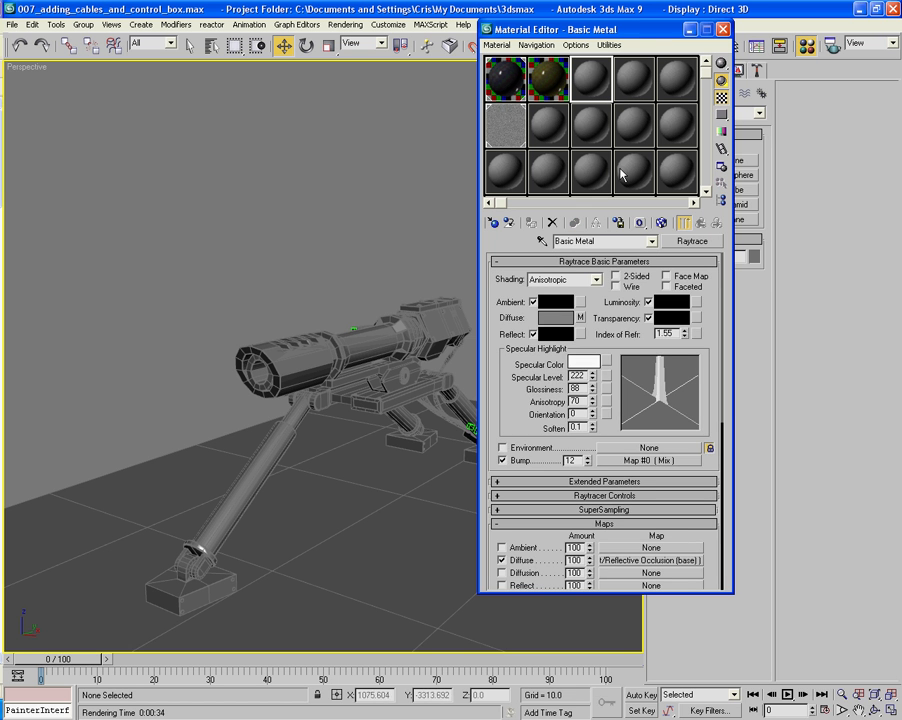
pyautogui.click(651, 560)
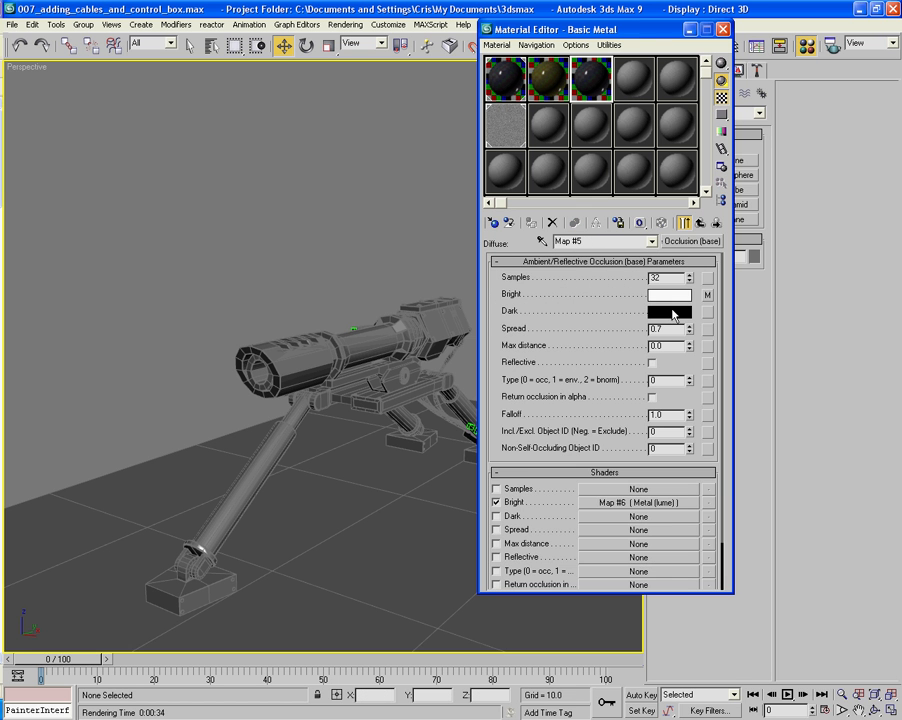
pyautogui.click(707, 296)
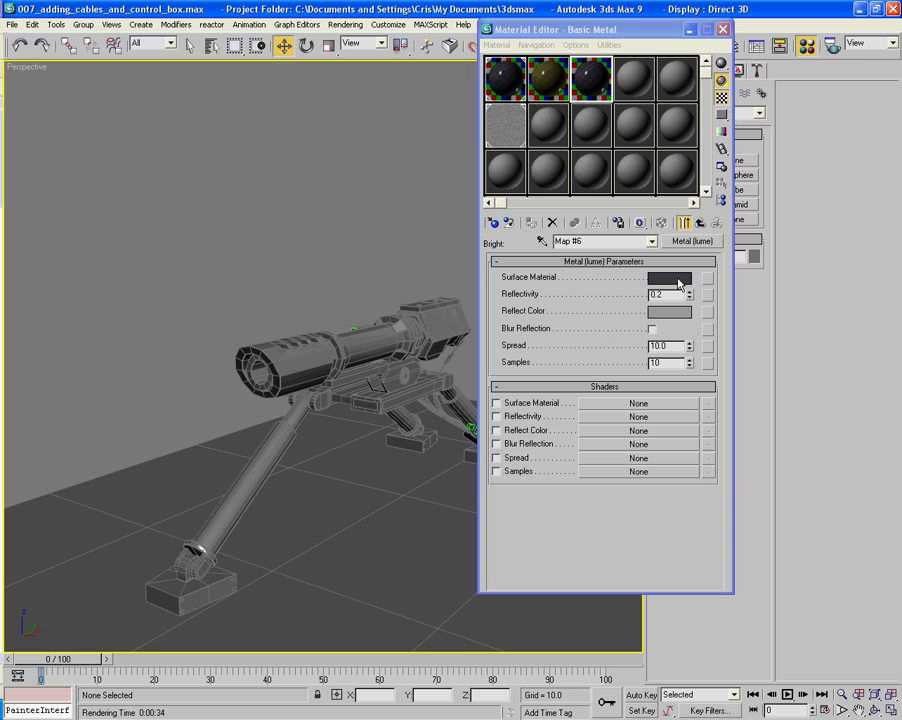
pyautogui.click(668, 277)
pyautogui.click(303, 92)
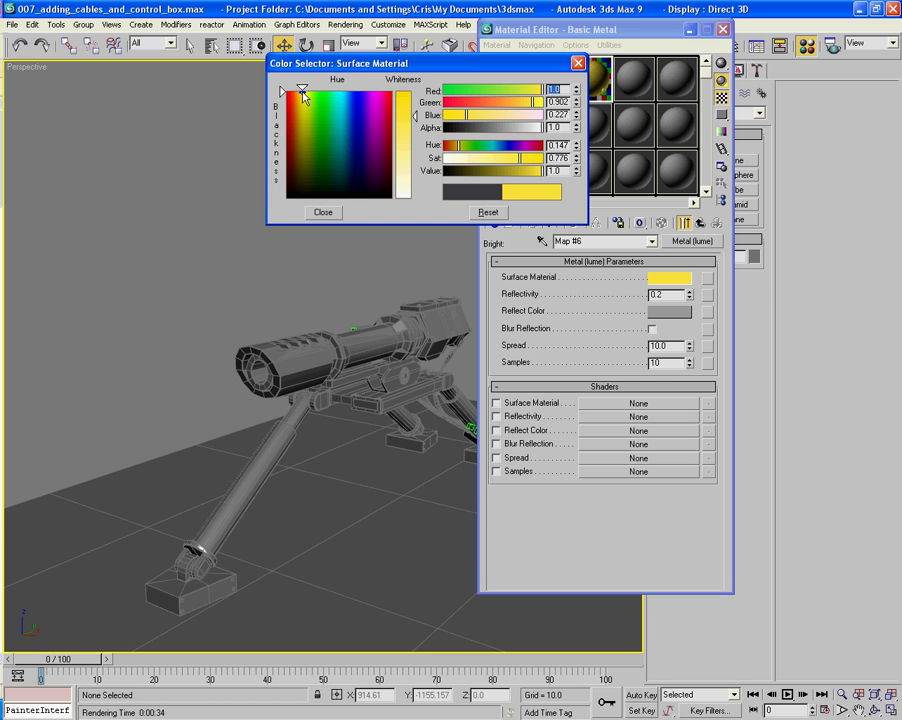
pyautogui.moveTo(451, 64); pyautogui.dragTo(272, 55)
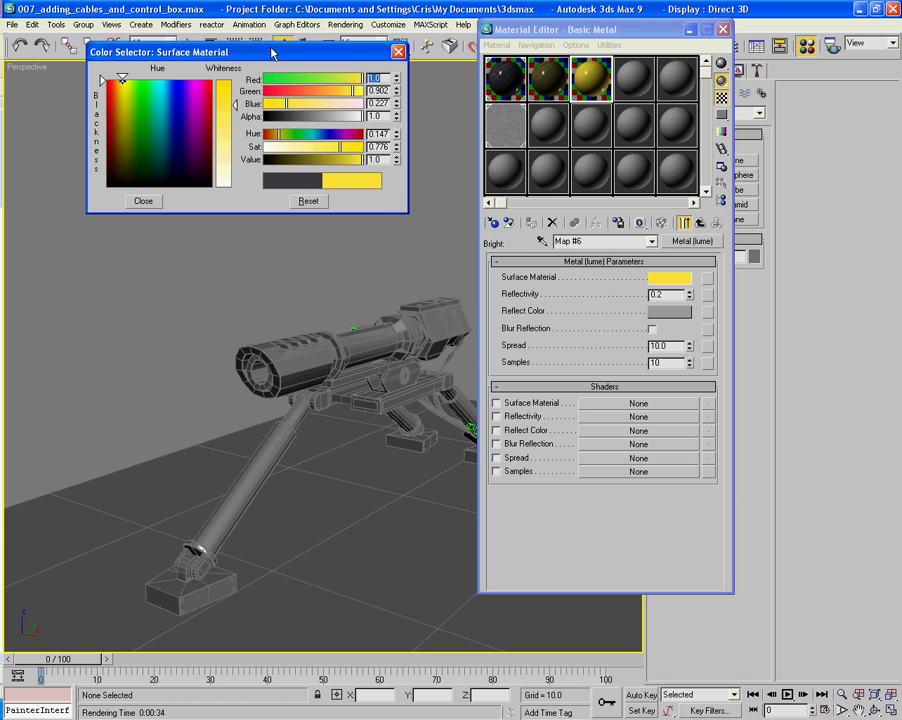
pyautogui.click(146, 203)
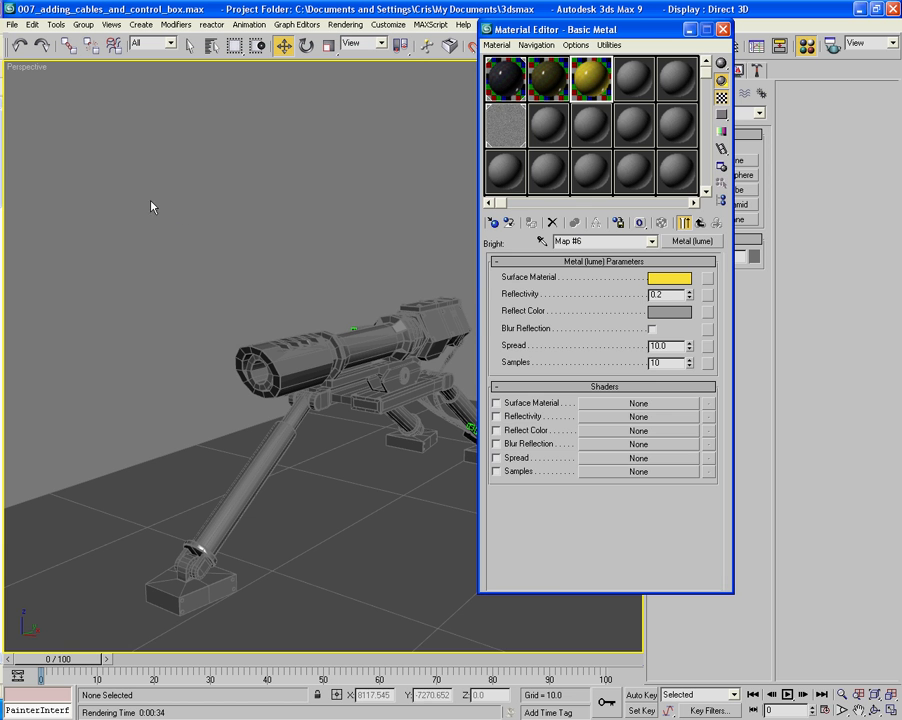
# - Rename the bright yellow copy's top-level material Basic Metal -BY and close the Material Editor
pyautogui.click(701, 223)
pyautogui.click(701, 223)
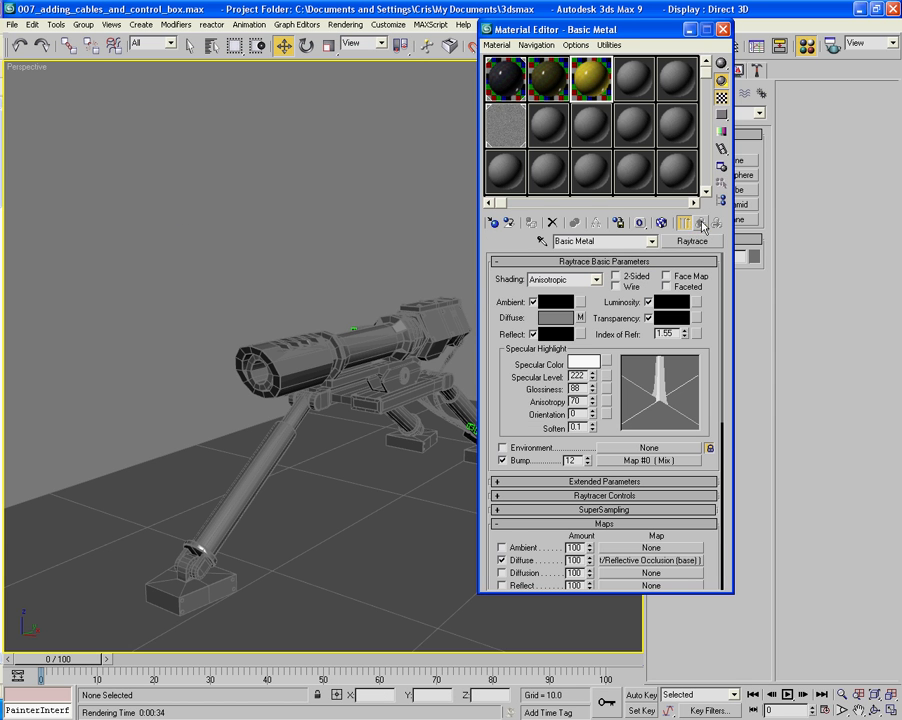
pyautogui.click(621, 241)
pyautogui.write('-')
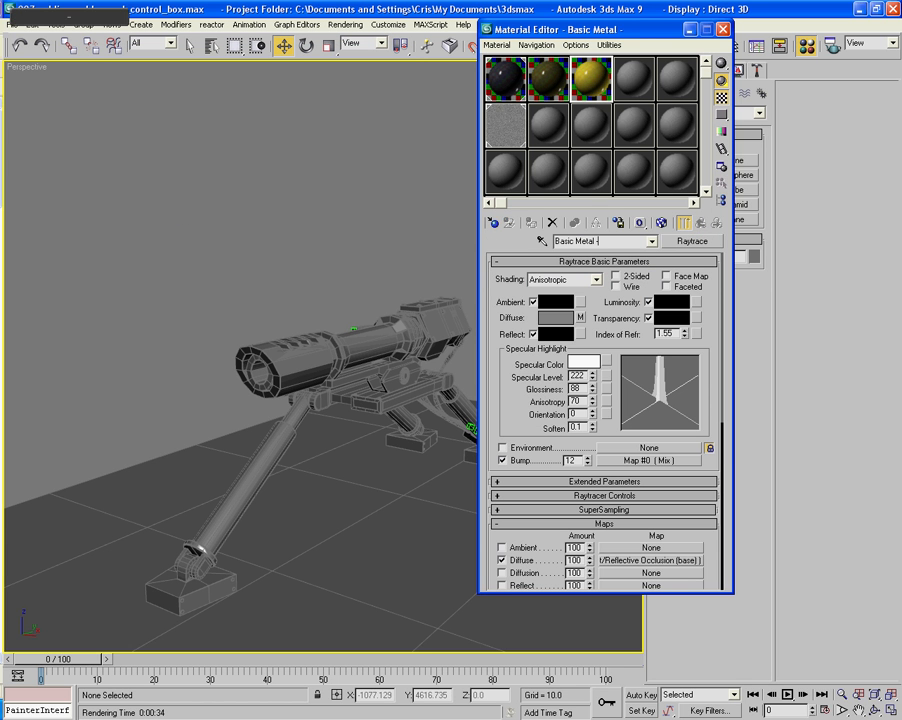
pyautogui.write('BY')
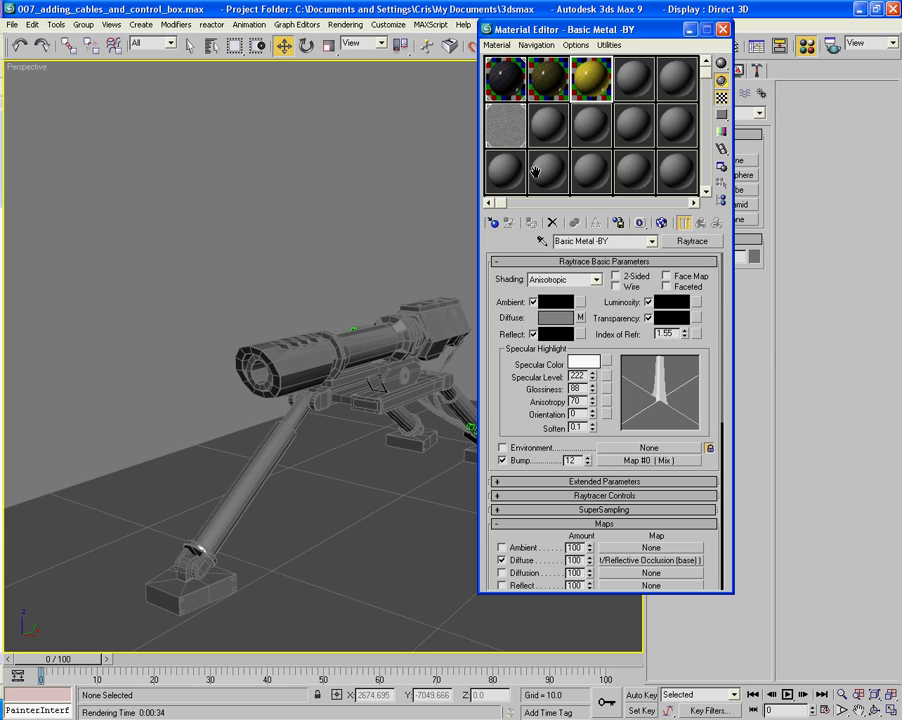
pyautogui.click(723, 29)
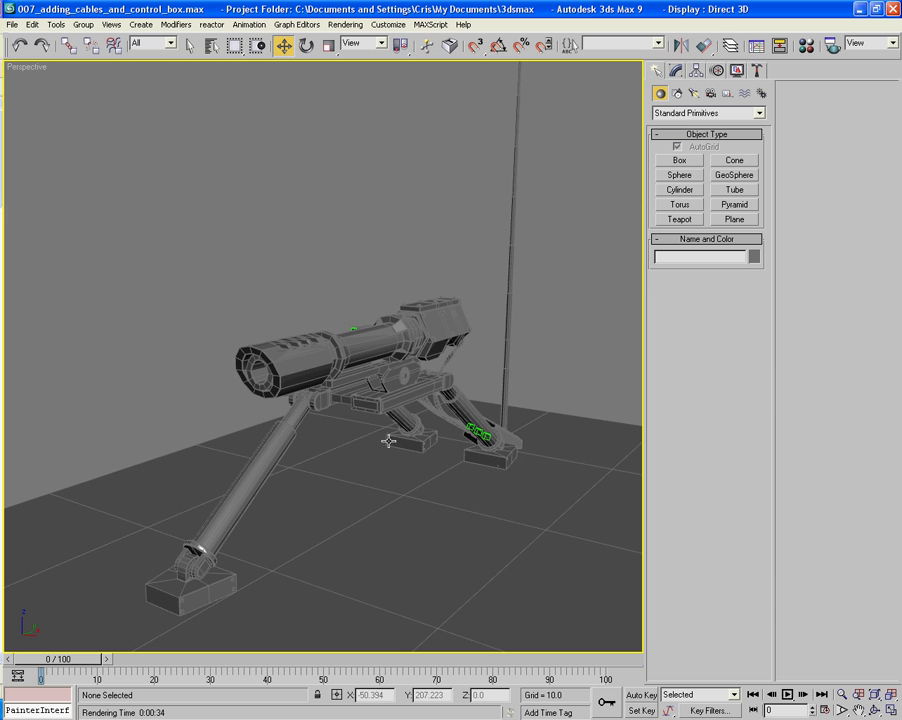
# - Reopen the Material Editor, copy Basic Metal into the fourth sample slot and rename the copy Basic Metal -LC
pyautogui.keyDown('alt'); pyautogui.moveTo(380, 430); pyautogui.dragTo(396, 434, button='middle'); pyautogui.keyUp('alt')
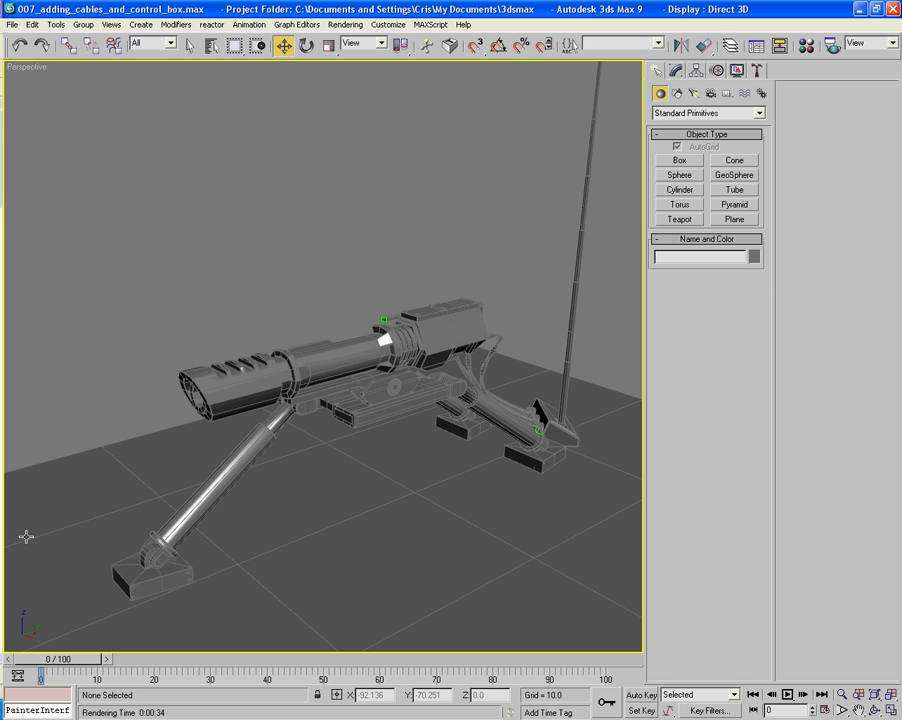
pyautogui.press('m')
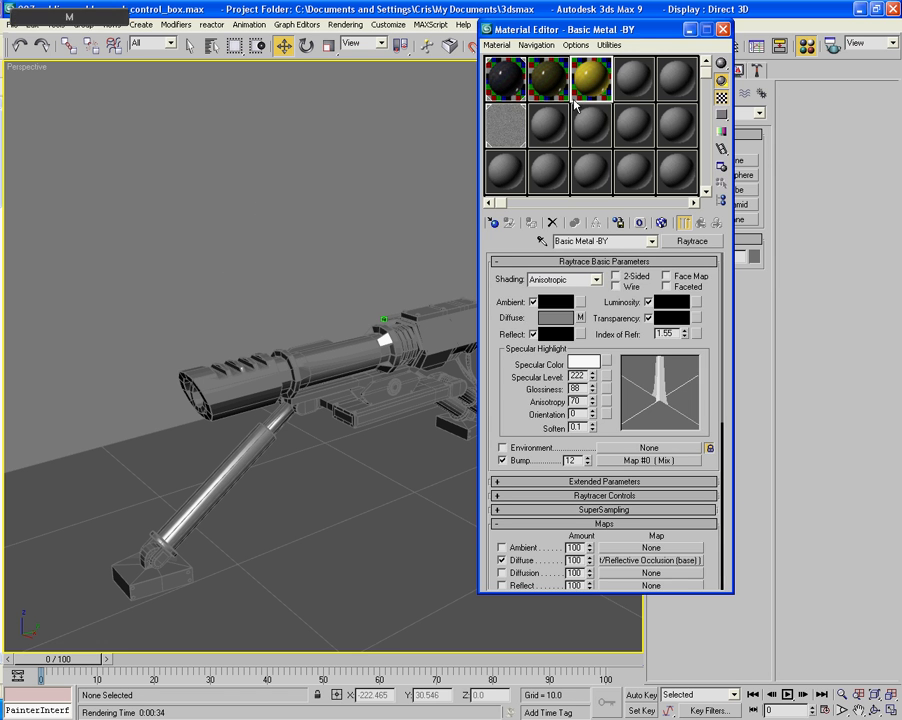
pyautogui.click(645, 79)
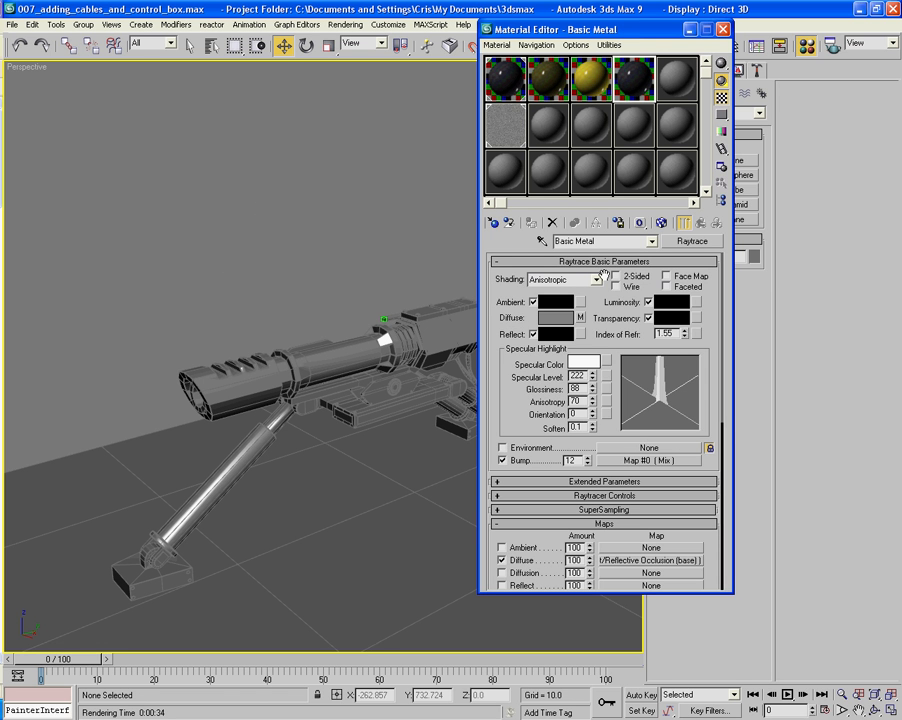
pyautogui.click(604, 243)
pyautogui.write('-LC')
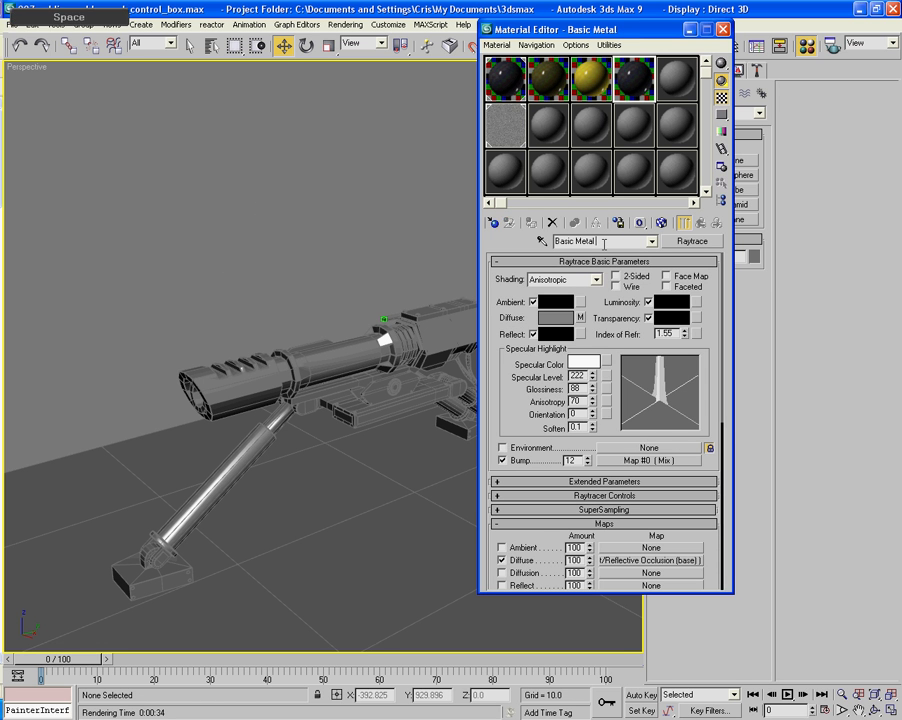
pyautogui.press('Return')
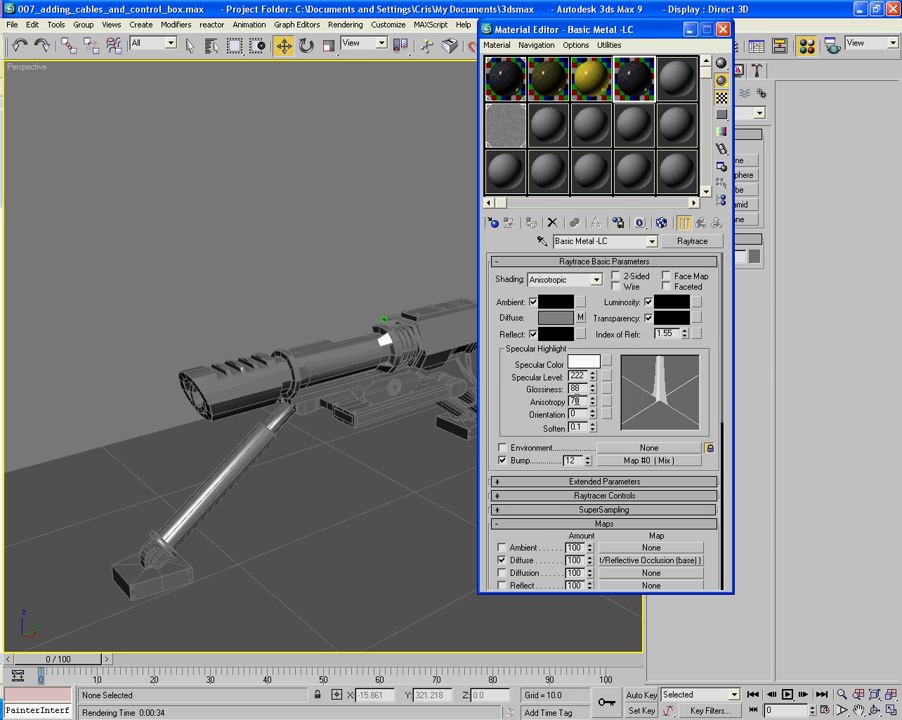
# - Set the specular Anisotropy to 44 for Basic Metal -LC and to 77 for Basic Metal -BY
pyautogui.write('44')
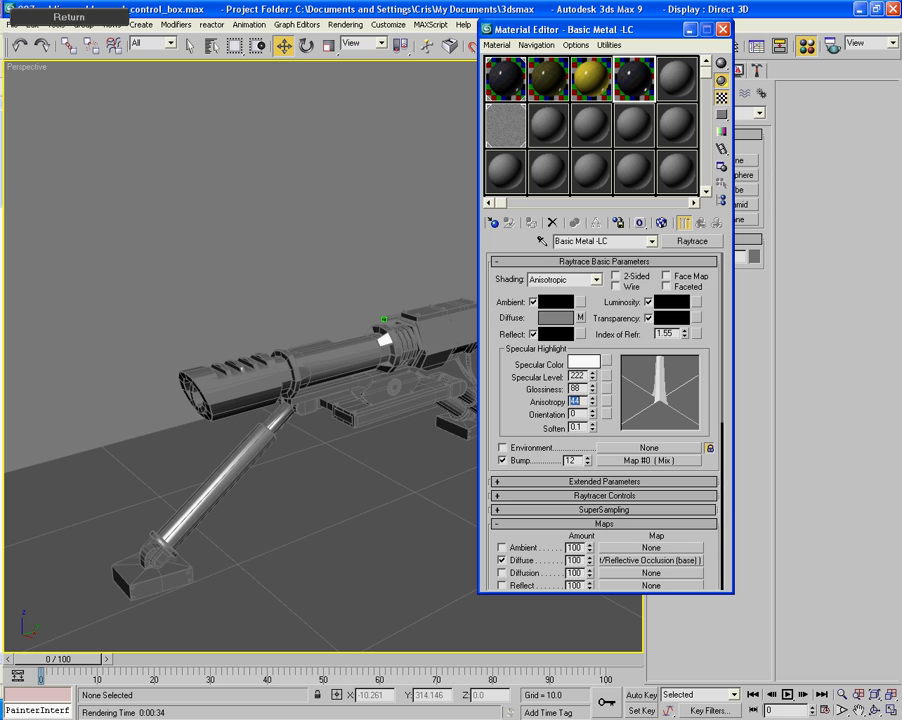
pyautogui.click(604, 90)
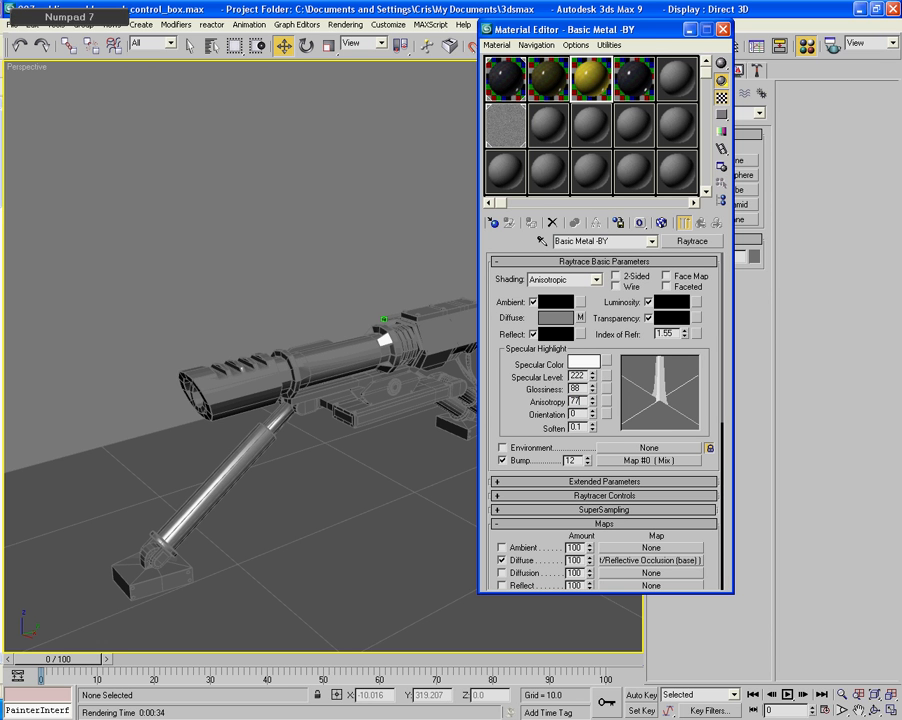
# - Return to the top level of Basic Metal - Y and set its specular Glossiness to 66
pyautogui.click(563, 72)
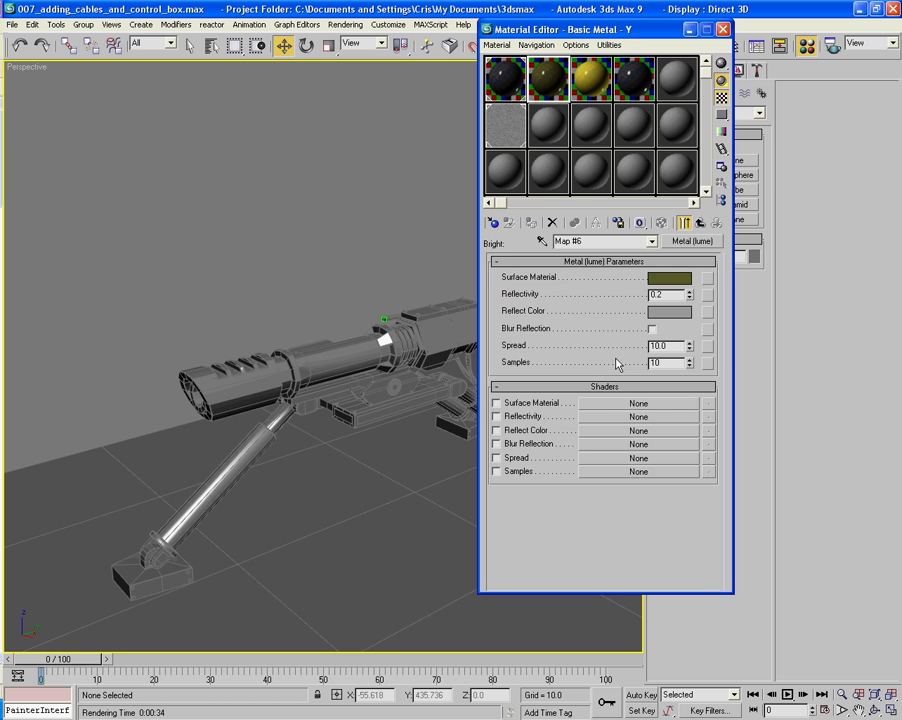
pyautogui.click(698, 224)
pyautogui.click(698, 224)
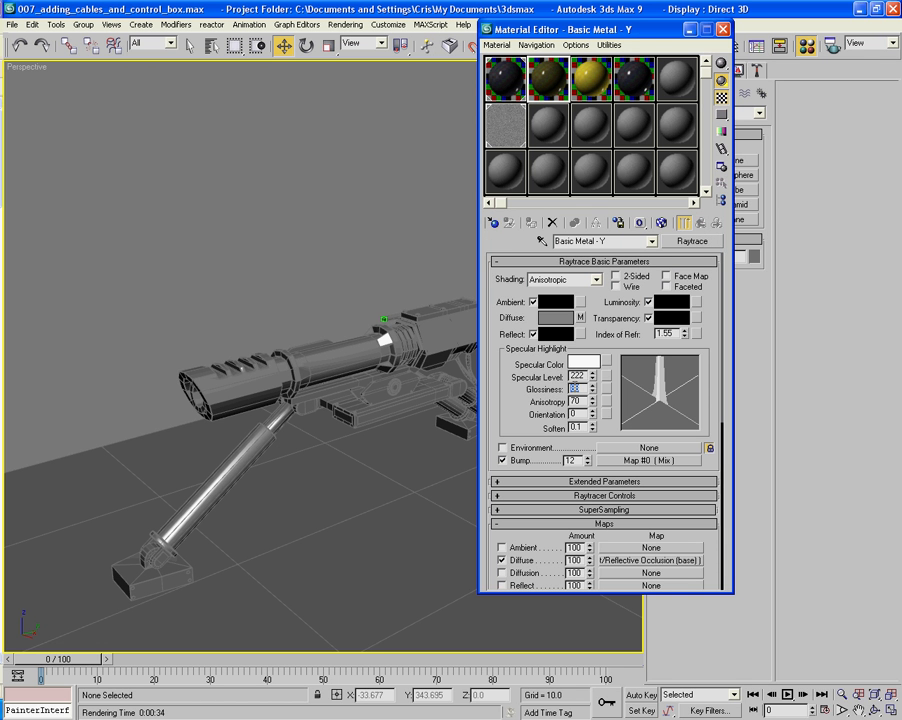
pyautogui.write('35')
pyautogui.press('Return')
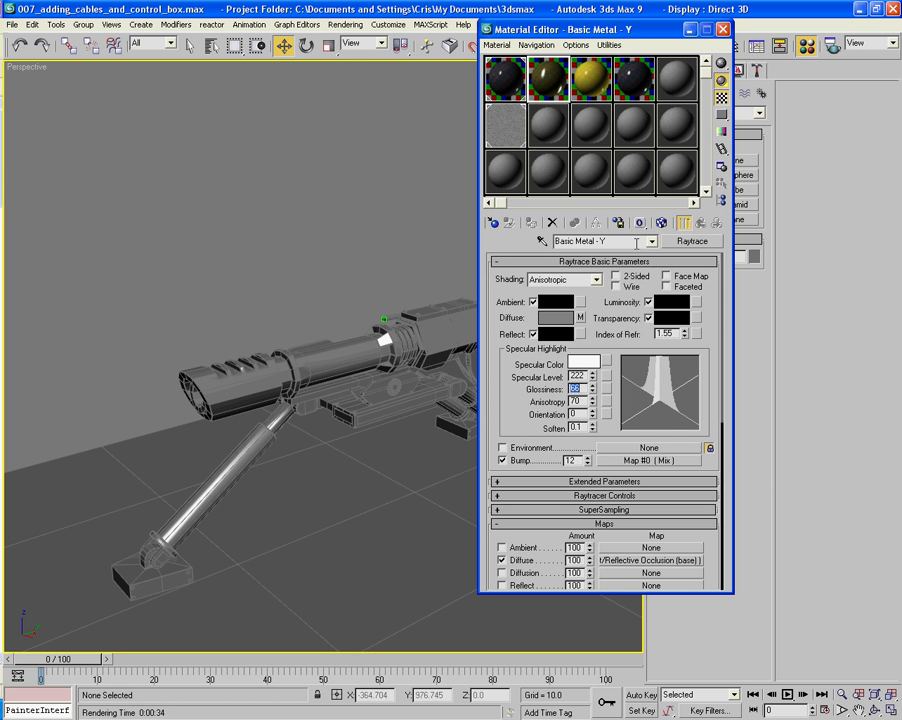
# - Change the Surface Material color in Basic Metal -LC's Metal (lume) map to a neutral light grey with RGB 0.749, 0.749, 0.749
pyautogui.click(631, 75)
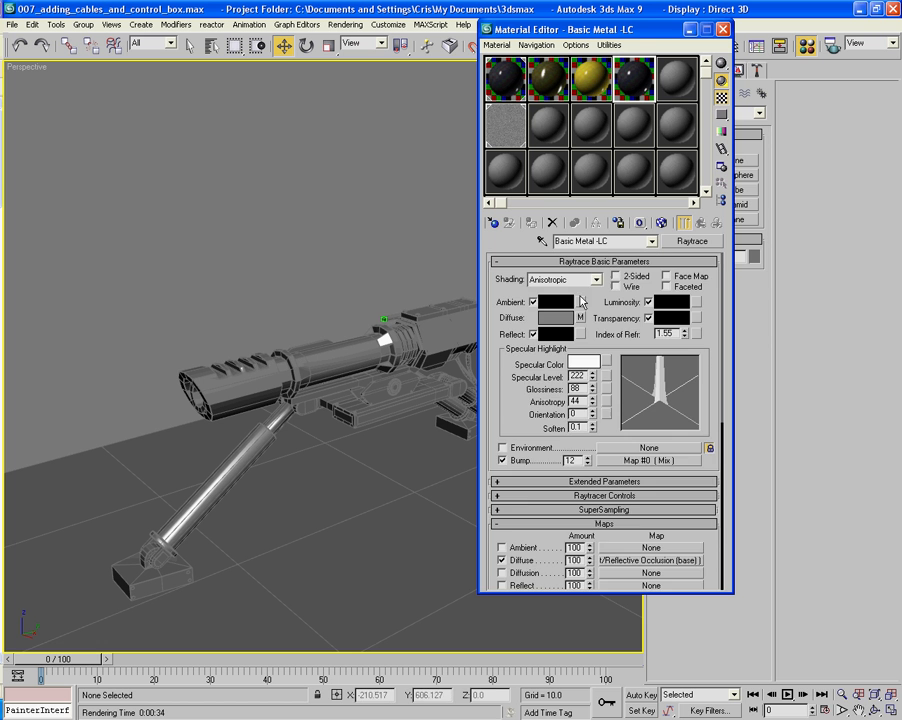
pyautogui.click(583, 318)
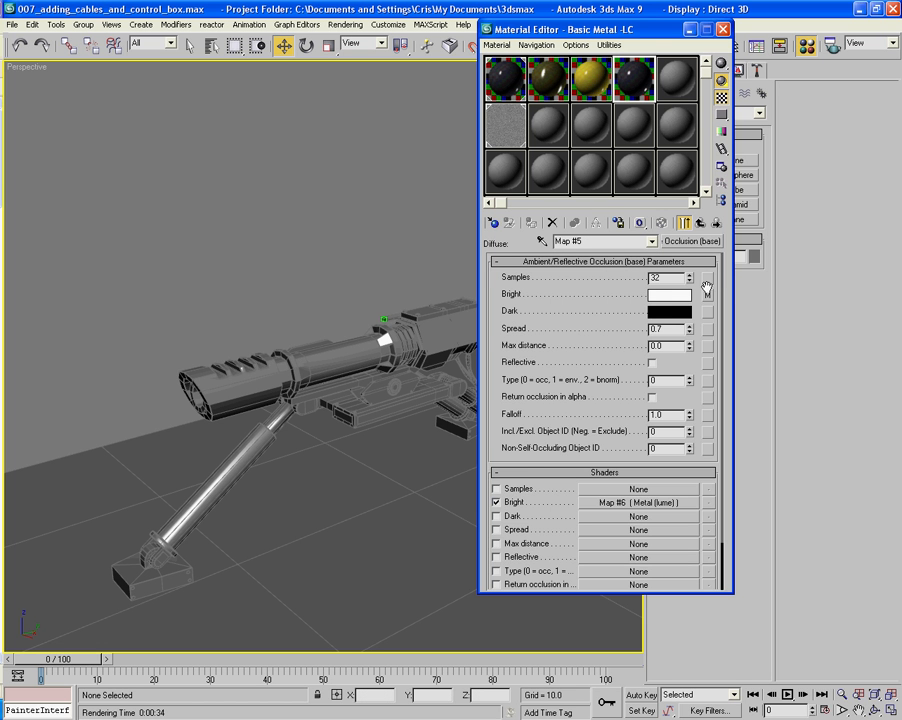
pyautogui.click(708, 293)
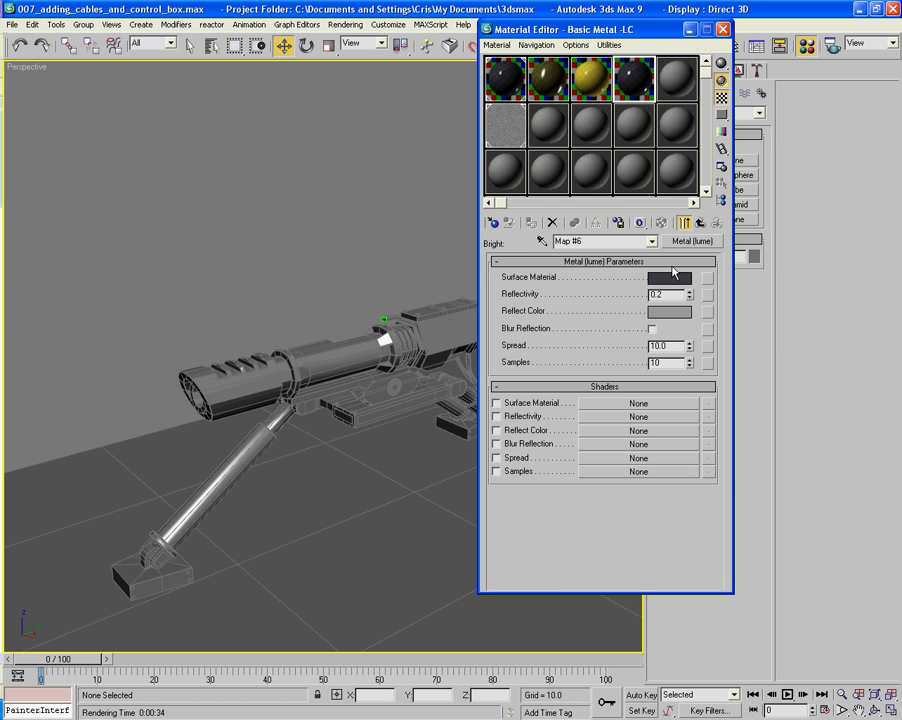
pyautogui.click(669, 278)
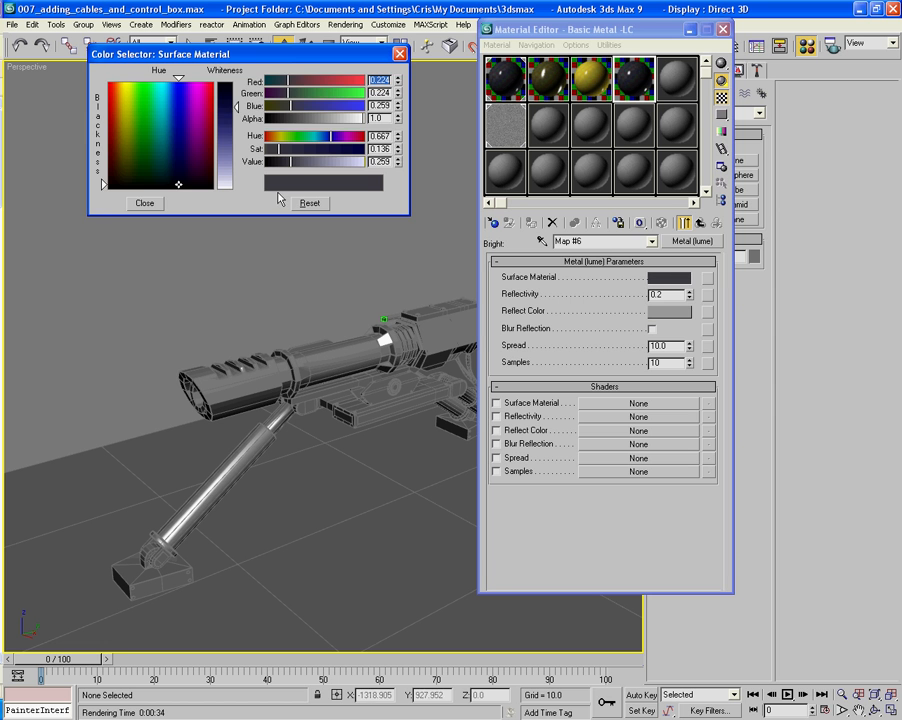
pyautogui.moveTo(321, 162); pyautogui.dragTo(338, 164)
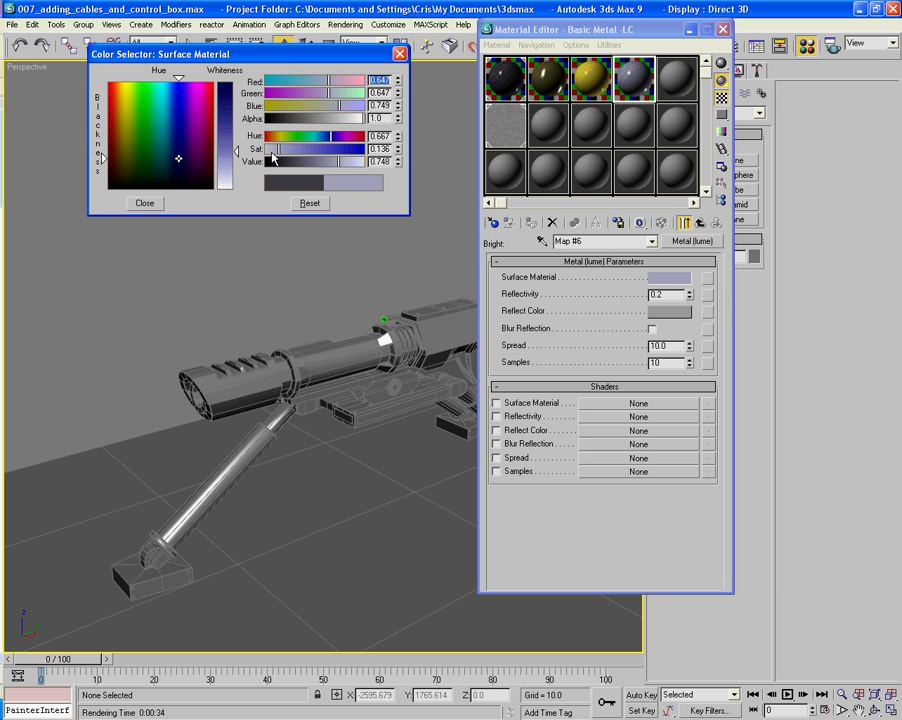
pyautogui.moveTo(272, 153); pyautogui.dragTo(262, 150)
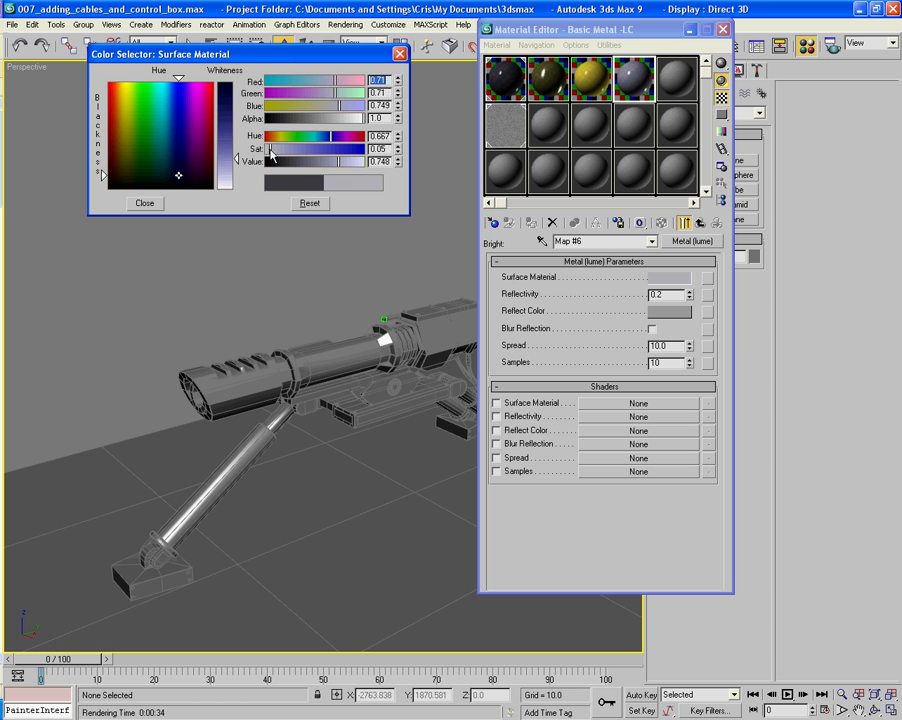
pyautogui.click(150, 203)
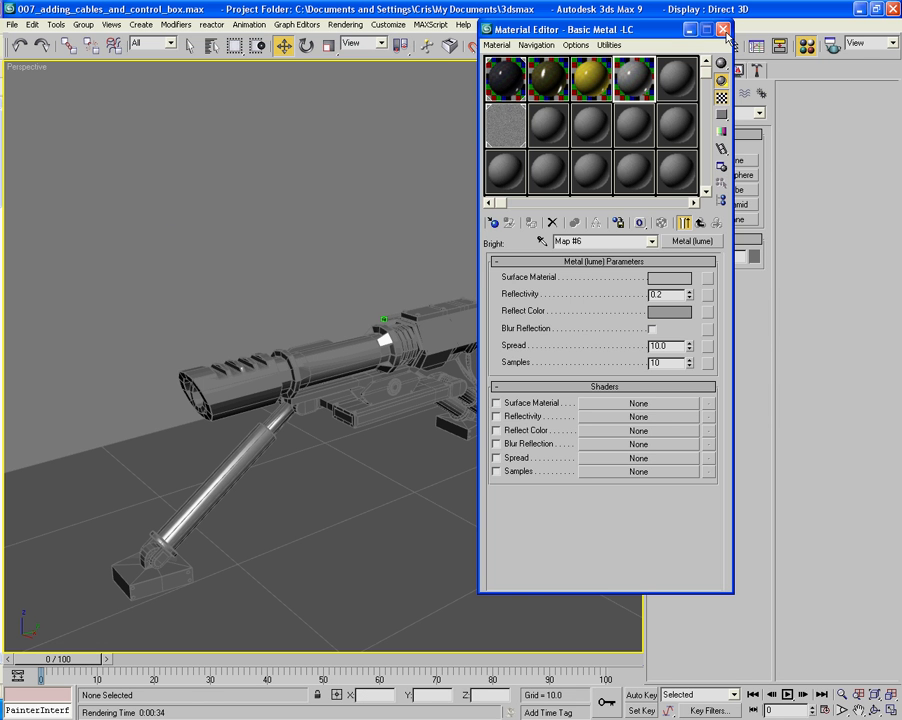
# - Shrink the Material Editor to only its sample slots and place it over the empty floor area beneath the gun
pyautogui.moveTo(508, 28); pyautogui.dragTo(650, 57)
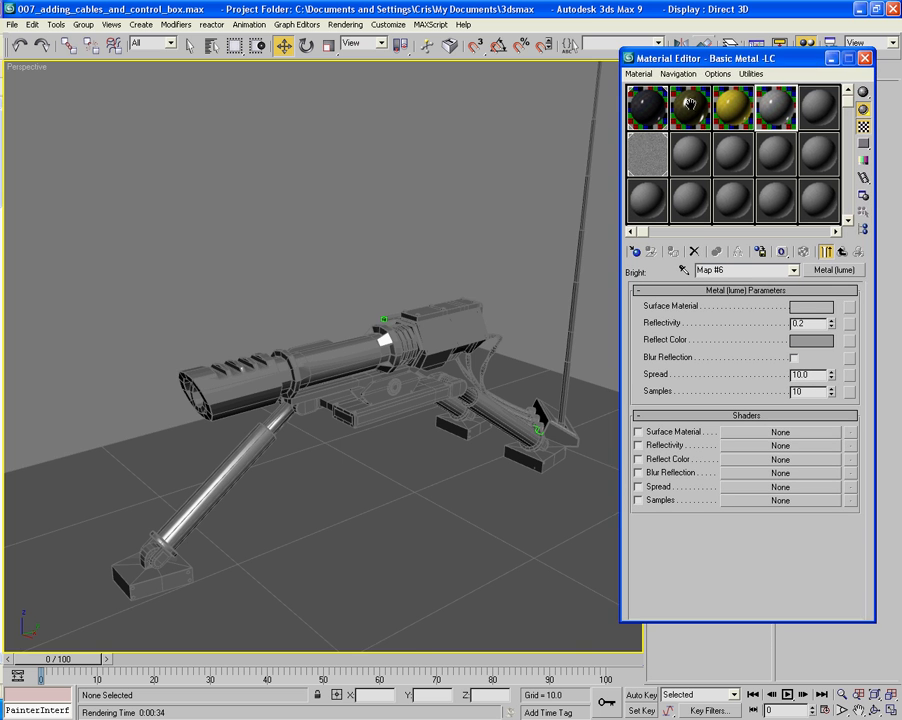
pyautogui.keyDown('alt'); pyautogui.moveTo(340, 240); pyautogui.dragTo(446, 333, button='middle'); pyautogui.keyUp('alt')
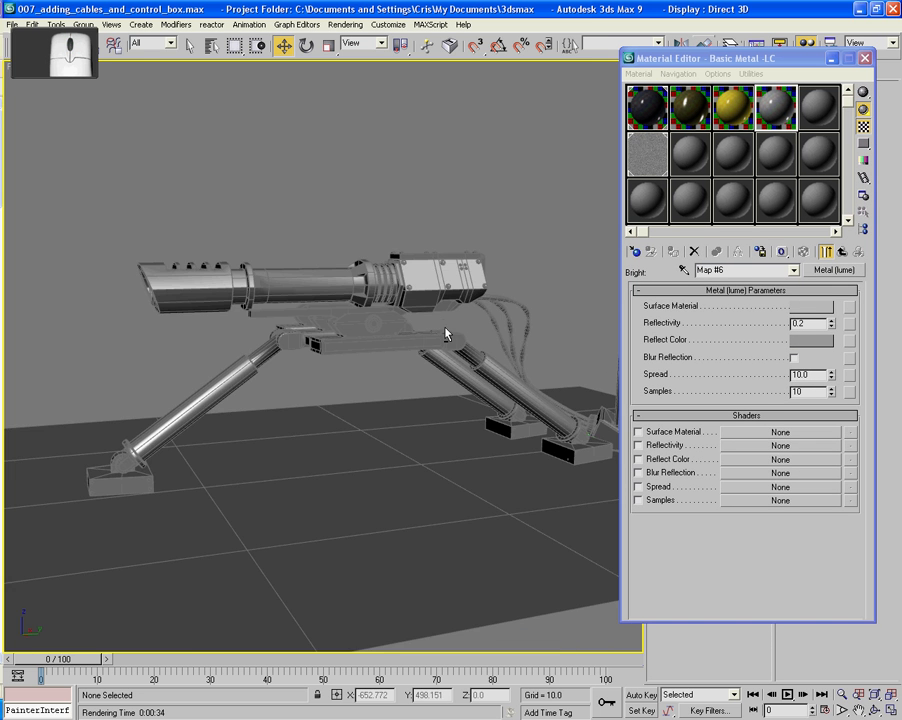
pyautogui.scroll(4, 446, 333)
pyautogui.keyDown('alt'); pyautogui.moveTo(326, 348); pyautogui.dragTo(367, 358, button='middle'); pyautogui.keyUp('alt')
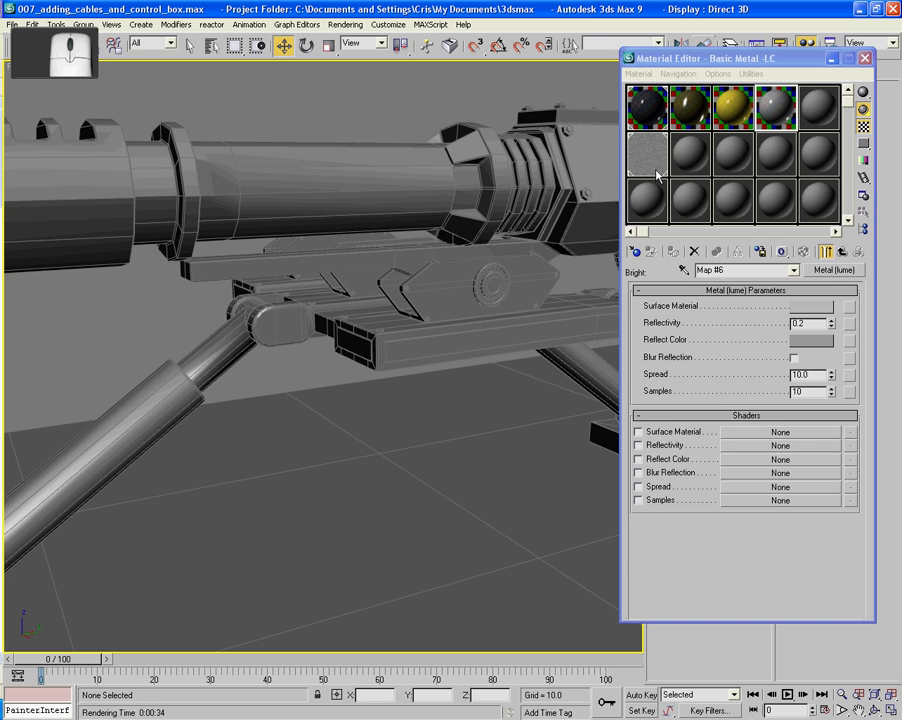
pyautogui.moveTo(722, 49); pyautogui.dragTo(512, 461)
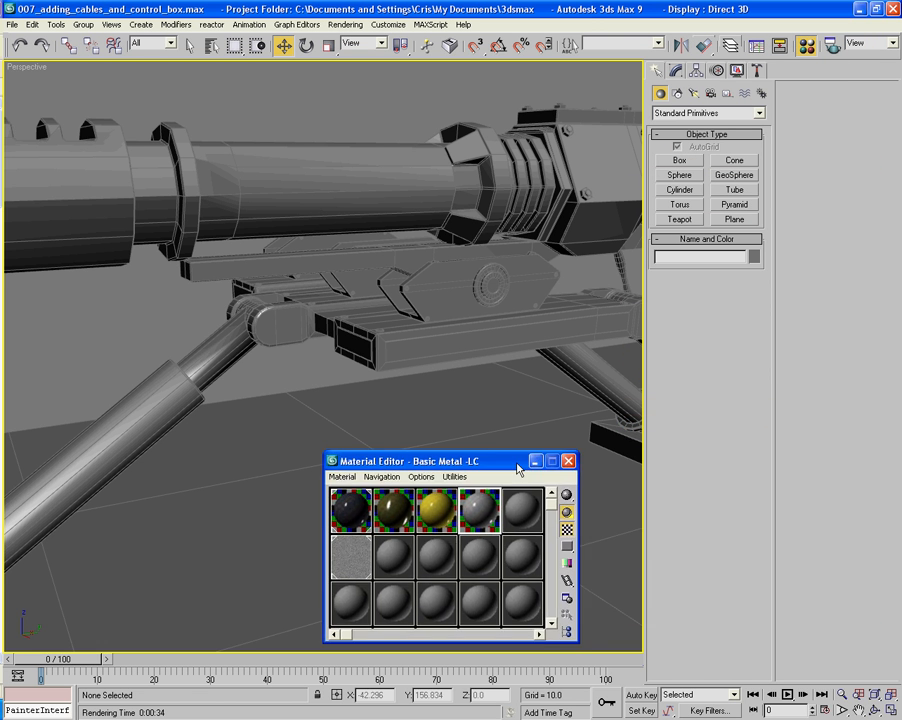
# - Select the front tripod leg, Tripod_Leg_01, and enter Polygon sub-object level on its Editable Poly
pyautogui.moveTo(426, 406); pyautogui.dragTo(539, 327, button='middle')
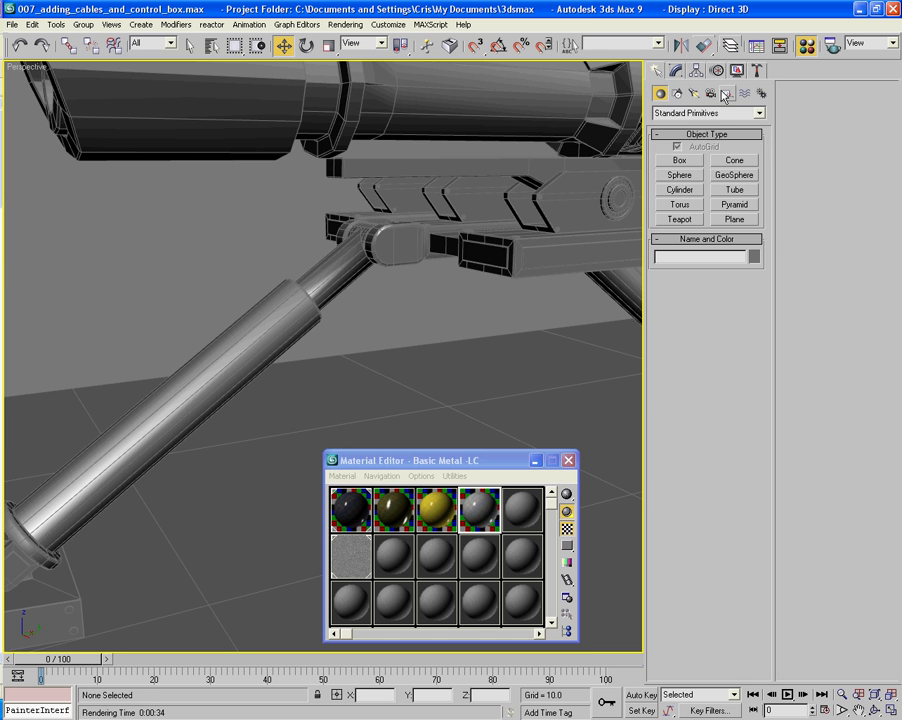
pyautogui.click(676, 70)
pyautogui.click(330, 322)
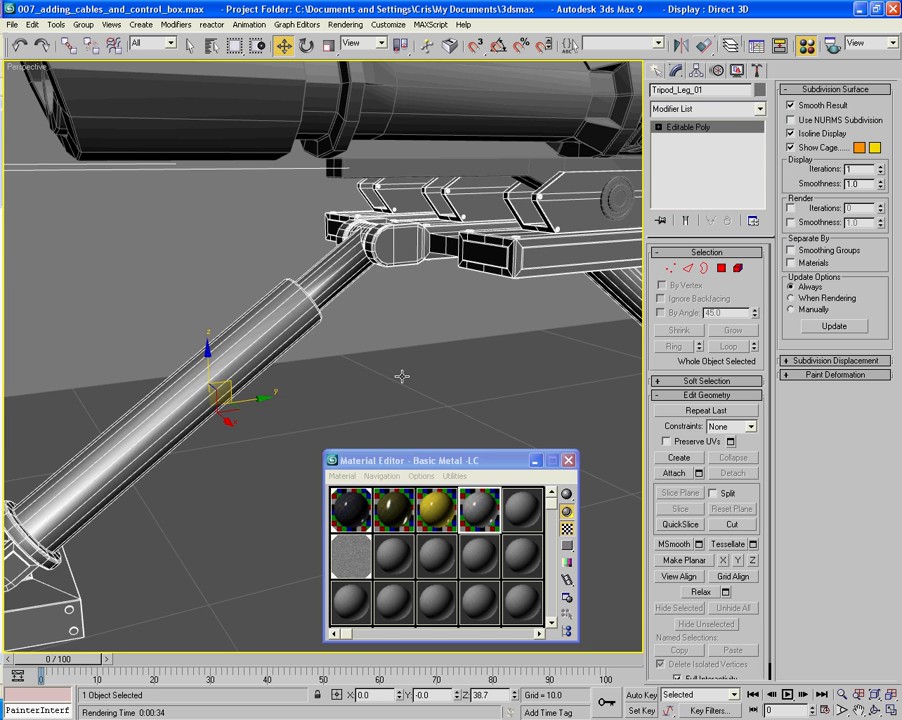
pyautogui.keyDown('alt'); pyautogui.moveTo(400, 374); pyautogui.dragTo(469, 339, button='middle'); pyautogui.keyUp('alt')
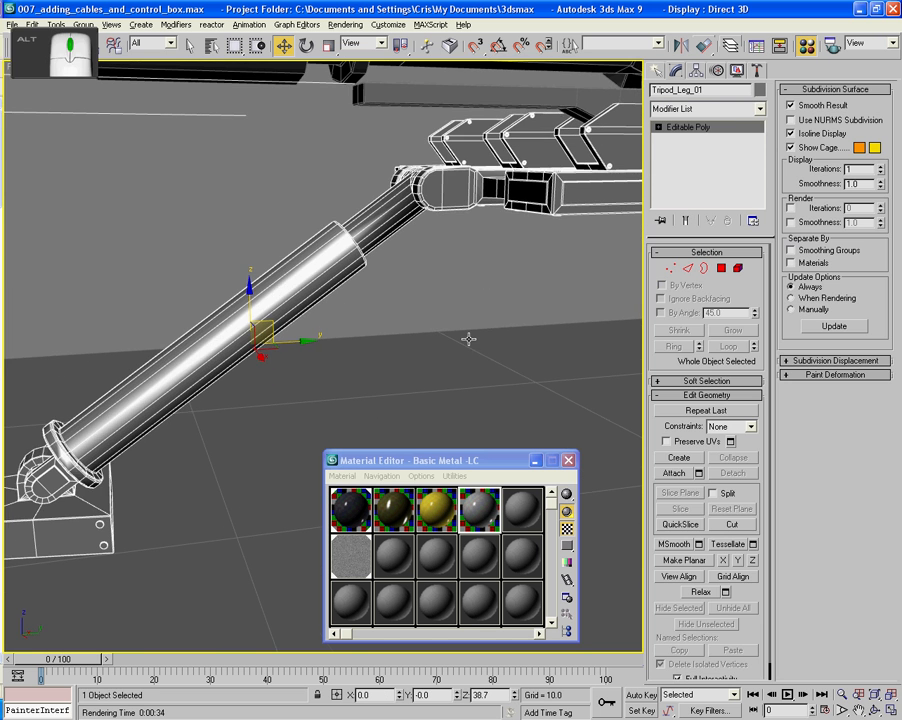
pyautogui.click(721, 270)
pyautogui.moveTo(373, 274); pyautogui.dragTo(341, 322, button='middle')
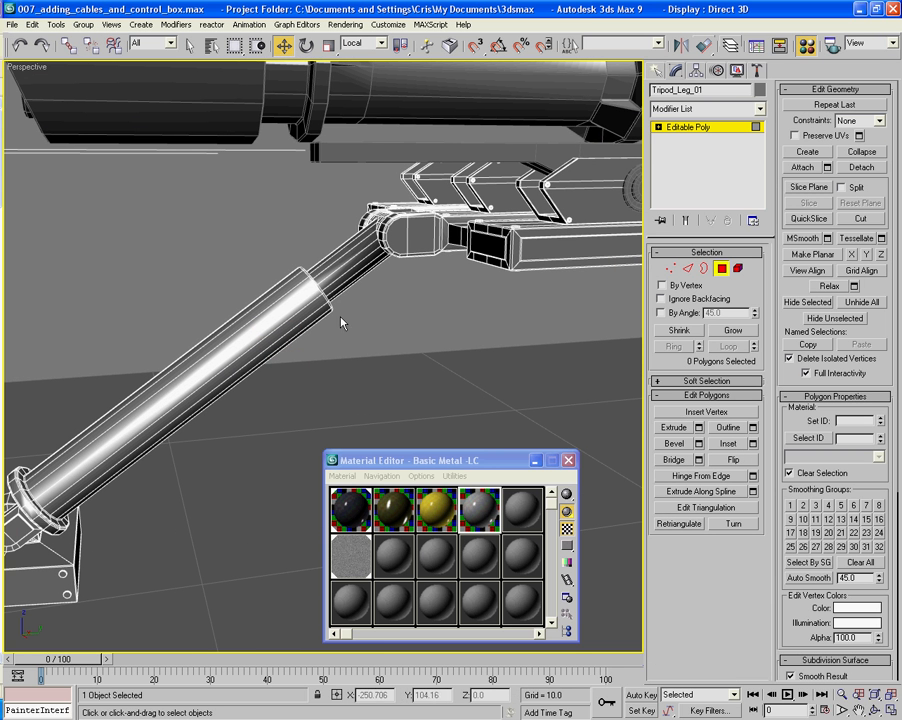
# - Select the polygons of the exposed inner tubes on all the tripod legs, between the hinges and the thicker outer tubes
pyautogui.moveTo(349, 308); pyautogui.dragTo(354, 236)
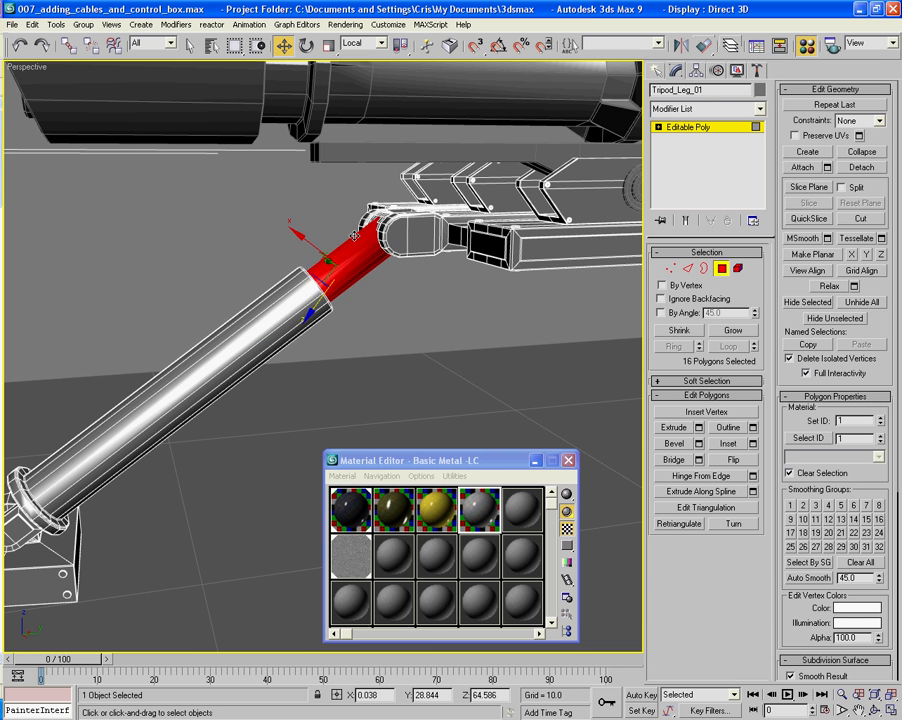
pyautogui.keyDown('alt'); pyautogui.moveTo(463, 313); pyautogui.dragTo(275, 320, button='middle'); pyautogui.keyUp('alt')
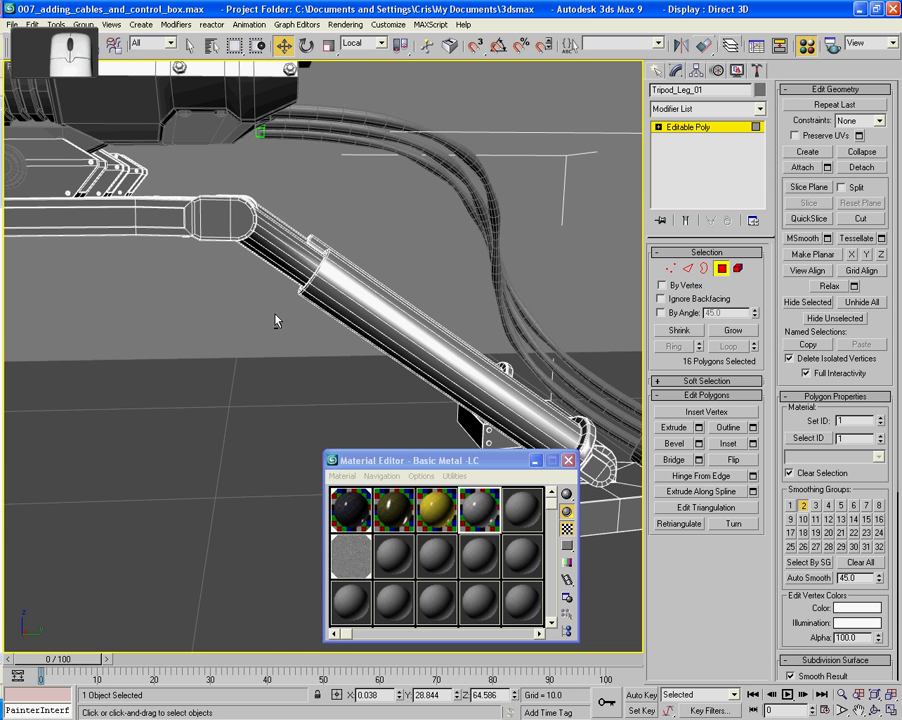
pyautogui.moveTo(278, 320); pyautogui.dragTo(277, 178)
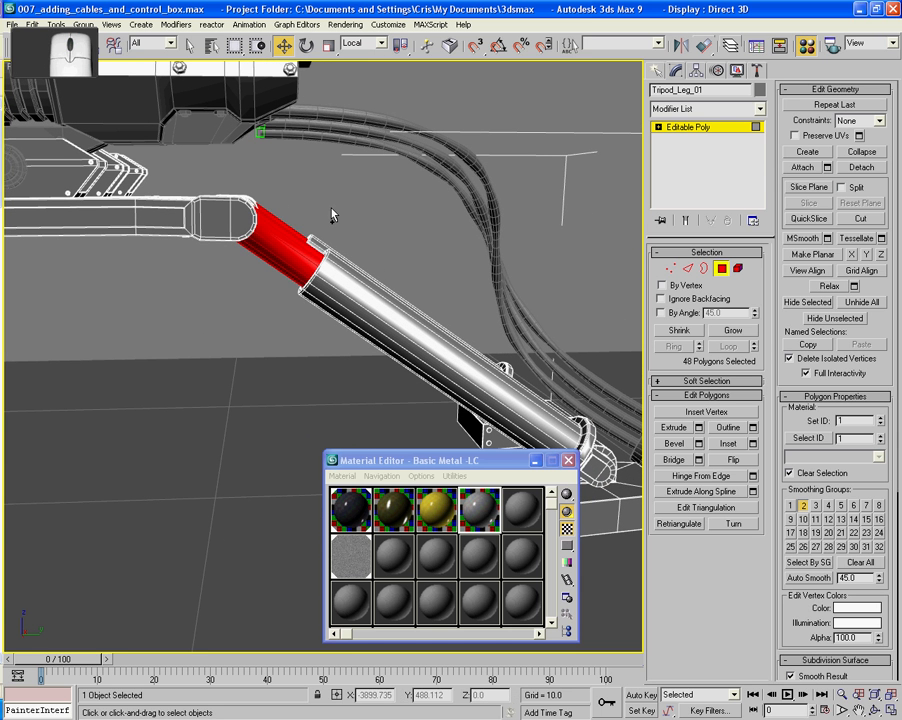
pyautogui.keyDown('alt'); pyautogui.moveTo(334, 207); pyautogui.dragTo(358, 204, button='middle'); pyautogui.keyUp('alt')
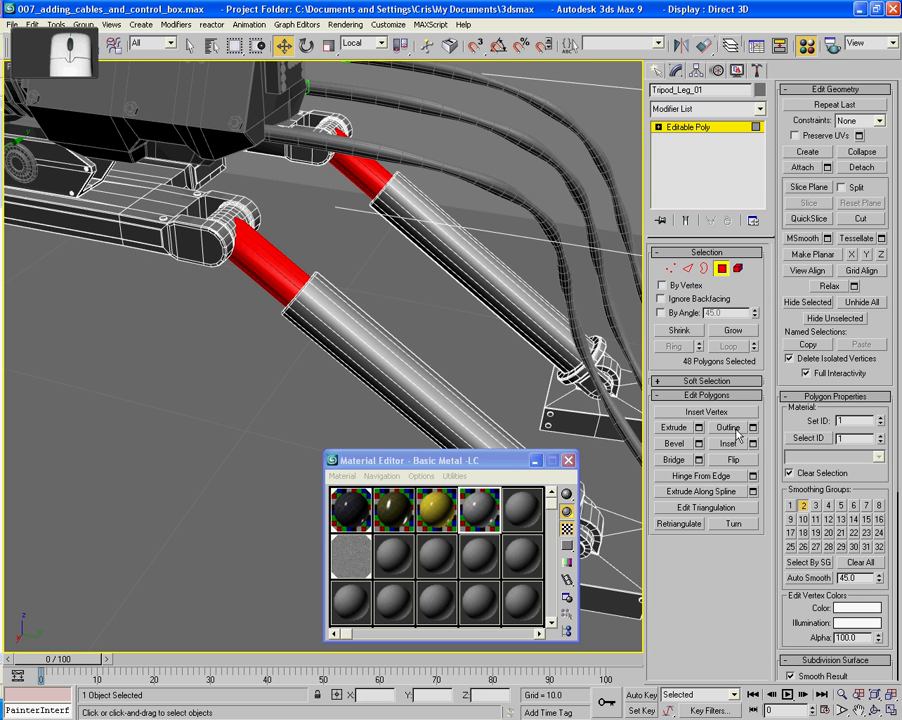
# - Grow and shrink the polygon selection so it covers the inner tubes, hinge barrels and collar rims but excludes the outer tubes' long sides
pyautogui.click(726, 331)
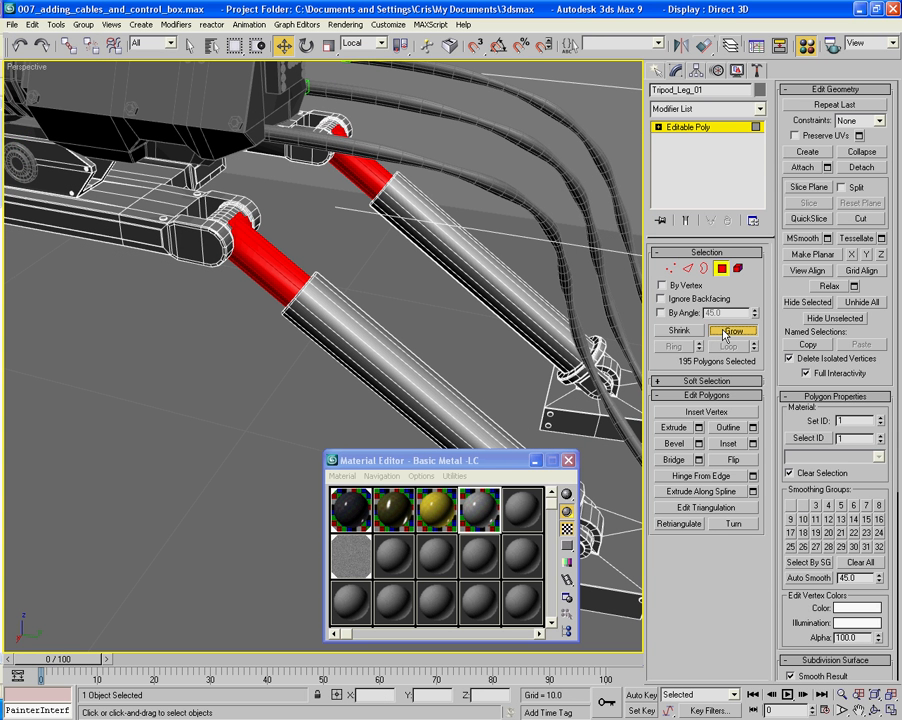
pyautogui.click(726, 331)
pyautogui.click(726, 331)
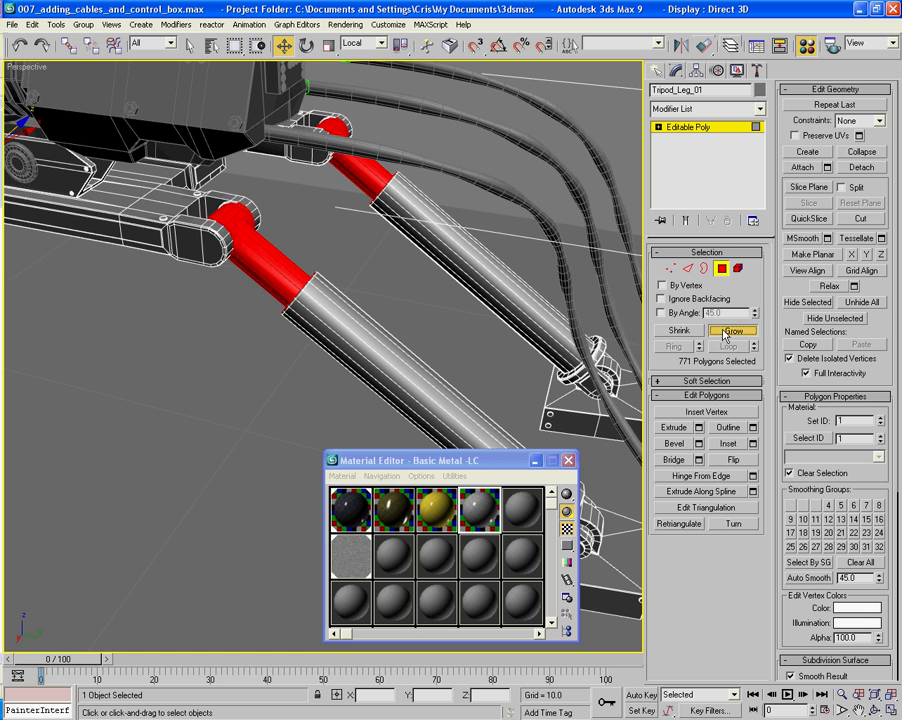
pyautogui.click(726, 331)
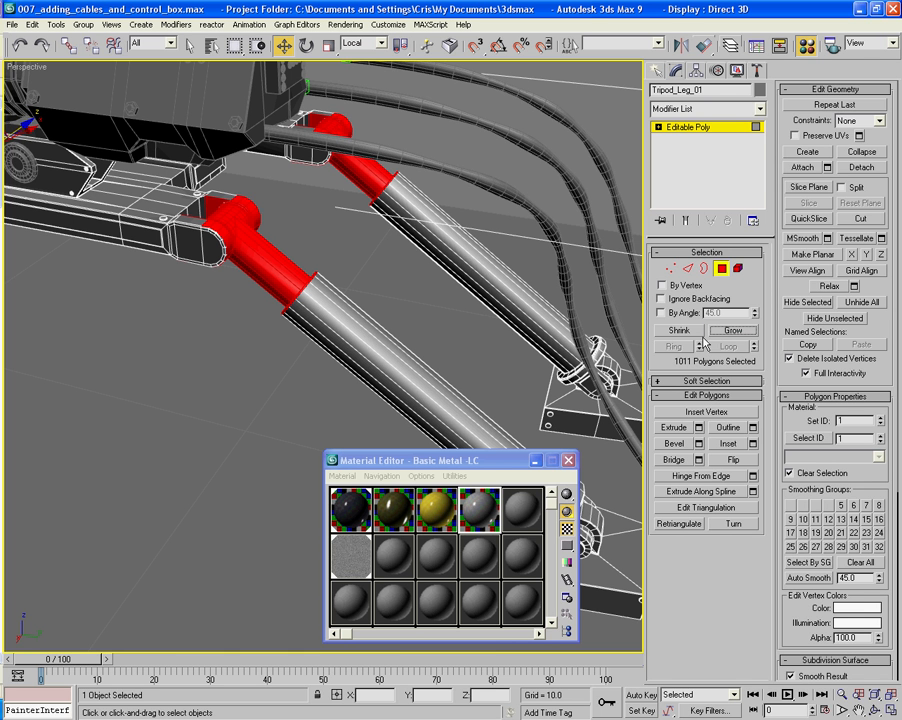
pyautogui.click(683, 332)
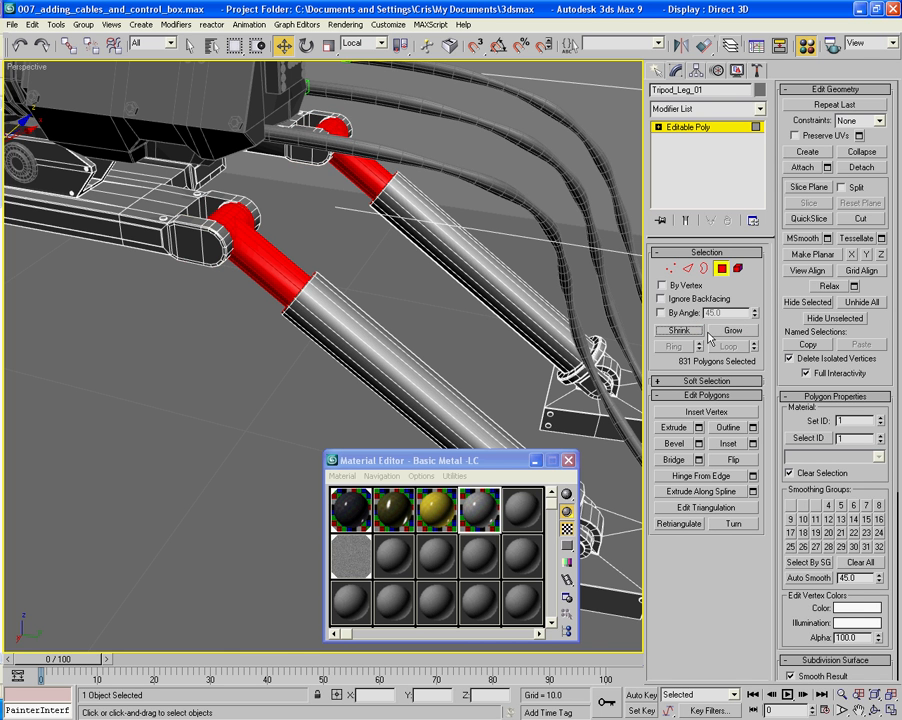
pyautogui.click(726, 331)
pyautogui.click(726, 331)
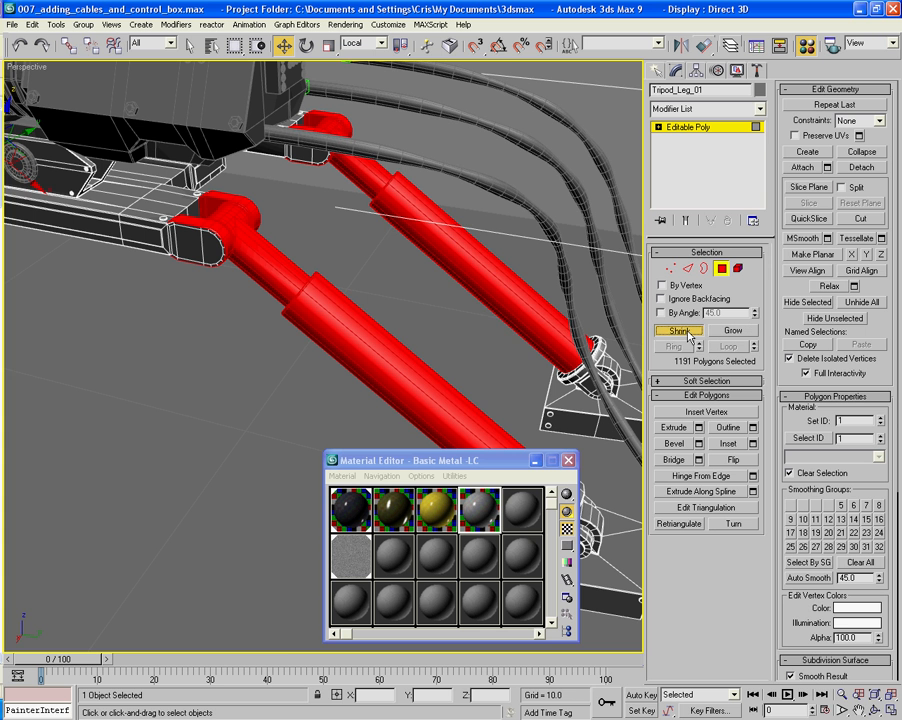
pyautogui.click(680, 331)
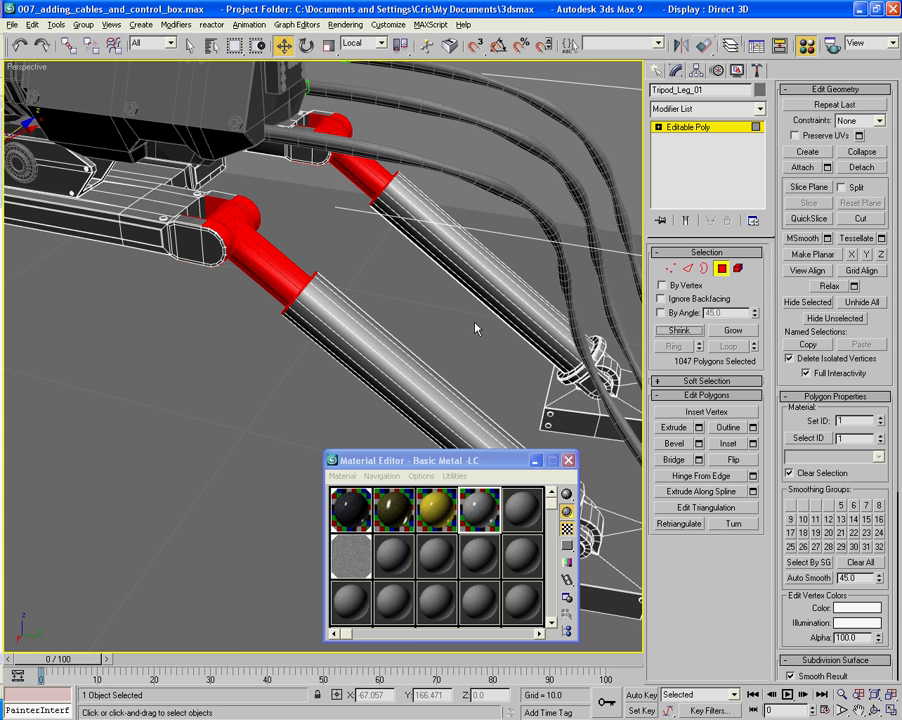
# - Deselect an upper polygon on one fork arm of the nearest leg's hinge, and switch from Move to the Select Object tool
pyautogui.keyDown('alt'); pyautogui.moveTo(476, 327); pyautogui.dragTo(402, 338, button='middle'); pyautogui.keyUp('alt')
pyautogui.moveTo(334, 286)
pyautogui.keyDown('alt'); pyautogui.mouseDown(button='middle')
pyautogui.moveTo(401, 364)
pyautogui.moveTo(439, 362)
pyautogui.moveTo(355, 300)
pyautogui.moveTo(336, 300)
pyautogui.moveTo(340, 326)
pyautogui.moveTo(320, 300)
pyautogui.mouseUp(button='middle'); pyautogui.keyUp('alt')
pyautogui.keyDown('ctrl'); pyautogui.click(276, 258); pyautogui.keyUp('ctrl')
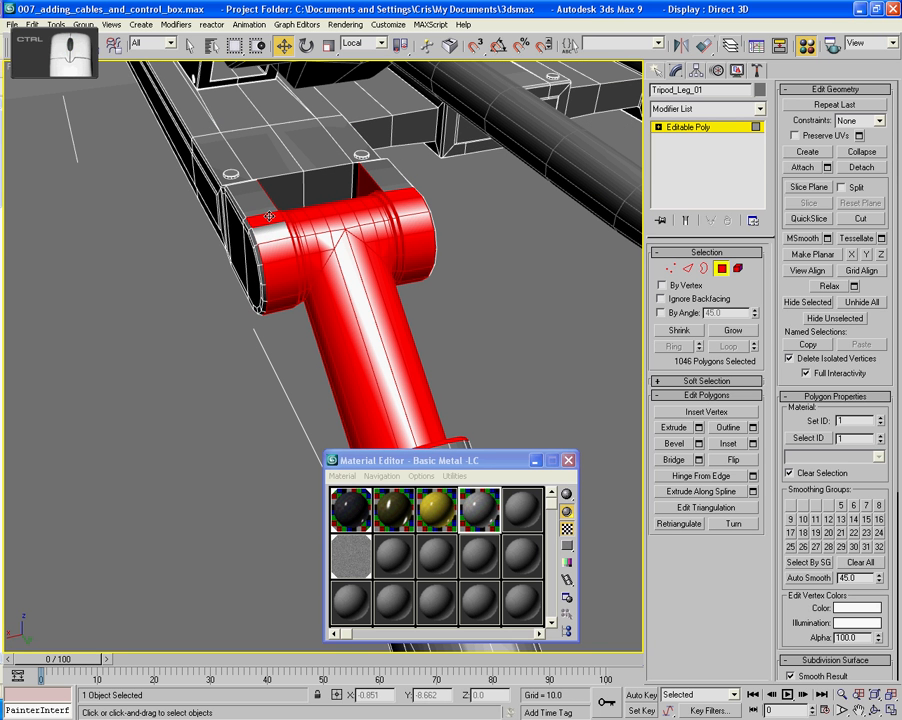
pyautogui.keyDown('ctrl'); pyautogui.click(277, 233); pyautogui.keyUp('ctrl')
pyautogui.hotkey('ctrl', 'z')
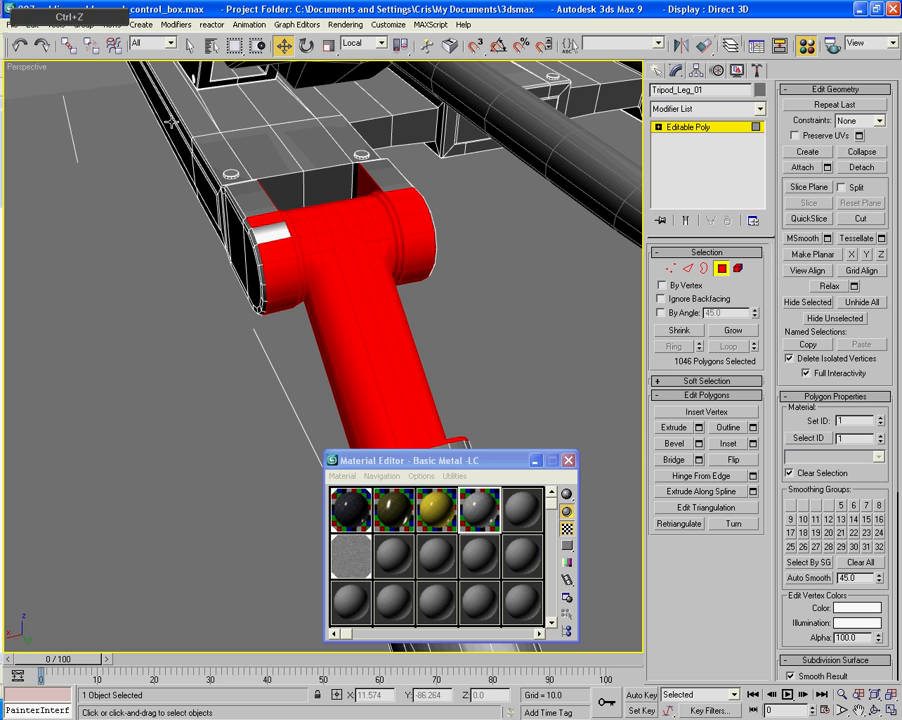
pyautogui.click(190, 46)
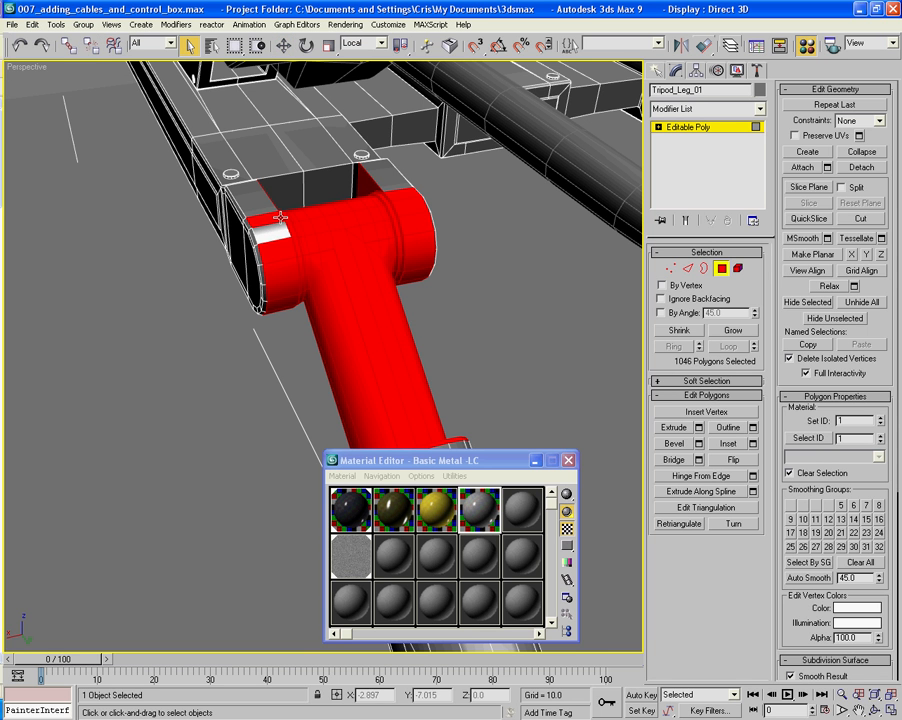
# - Turn on Ignore Backfacing and deselect the front curved polygons on that same fork arm of the hinge
pyautogui.keyDown('ctrl'); pyautogui.click(281, 247); pyautogui.keyUp('ctrl')
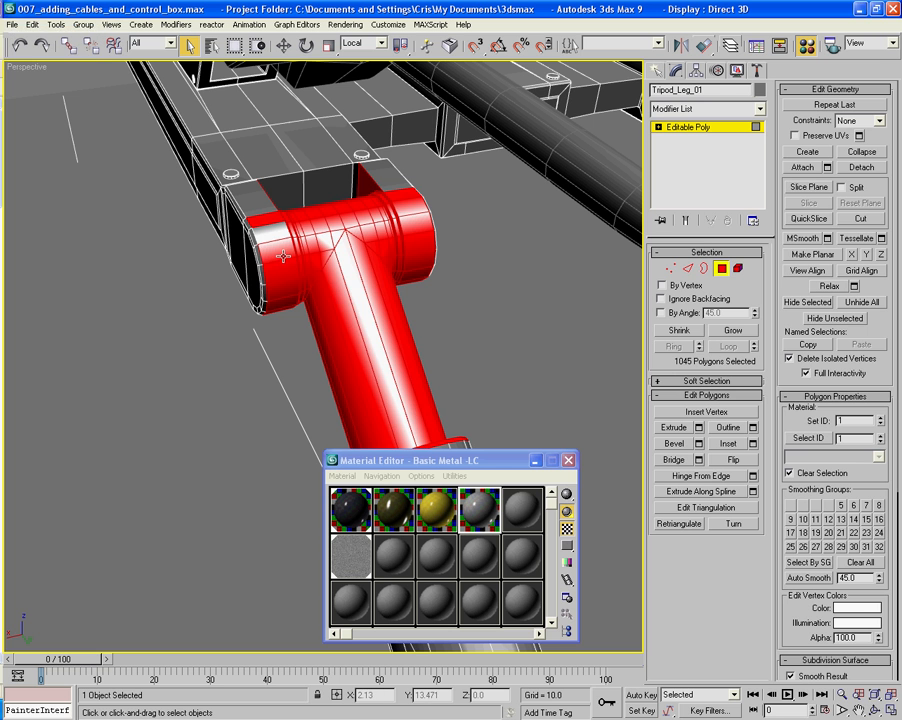
pyautogui.hotkey('ctrl', 'z')
pyautogui.keyDown('ctrl'); pyautogui.click(271, 247); pyautogui.keyUp('ctrl')
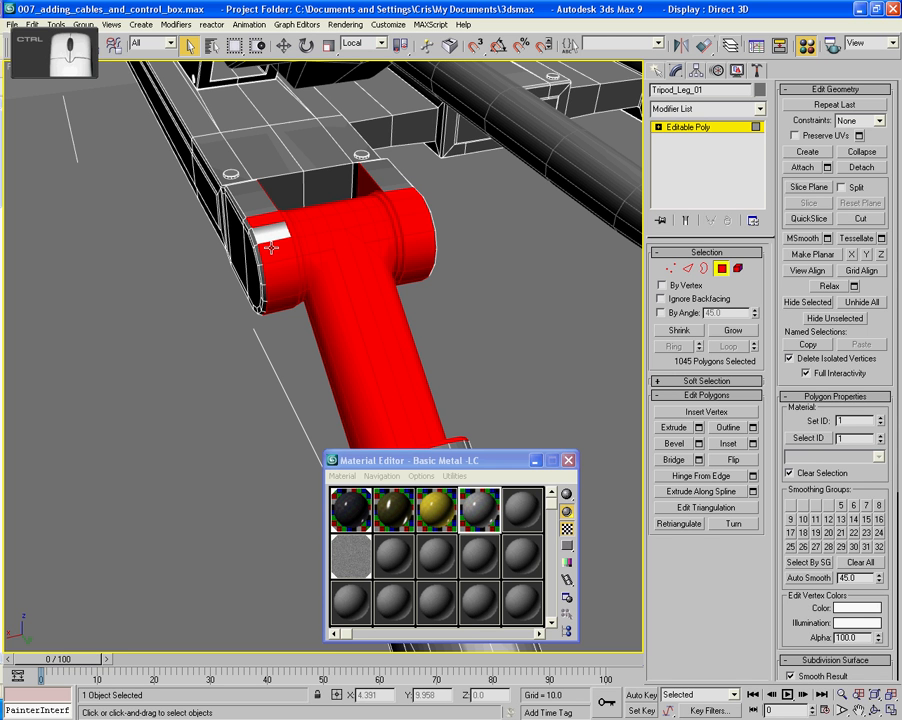
pyautogui.keyDown('ctrl'); pyautogui.click(274, 274); pyautogui.keyUp('ctrl')
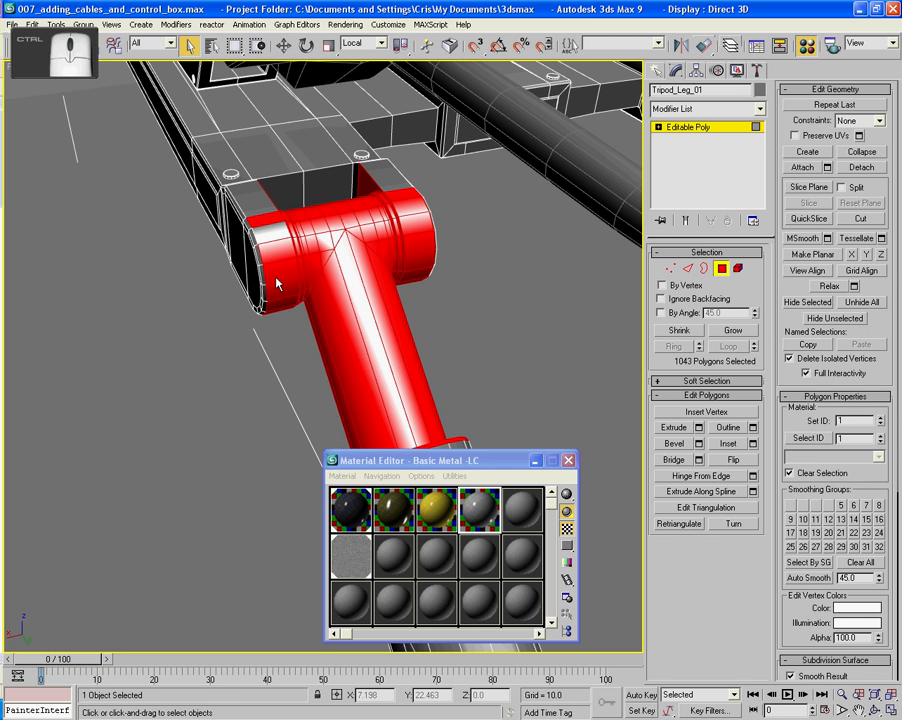
pyautogui.keyDown('ctrl'); pyautogui.click(277, 262); pyautogui.keyUp('ctrl')
pyautogui.keyDown('ctrl'); pyautogui.click(278, 256); pyautogui.keyUp('ctrl')
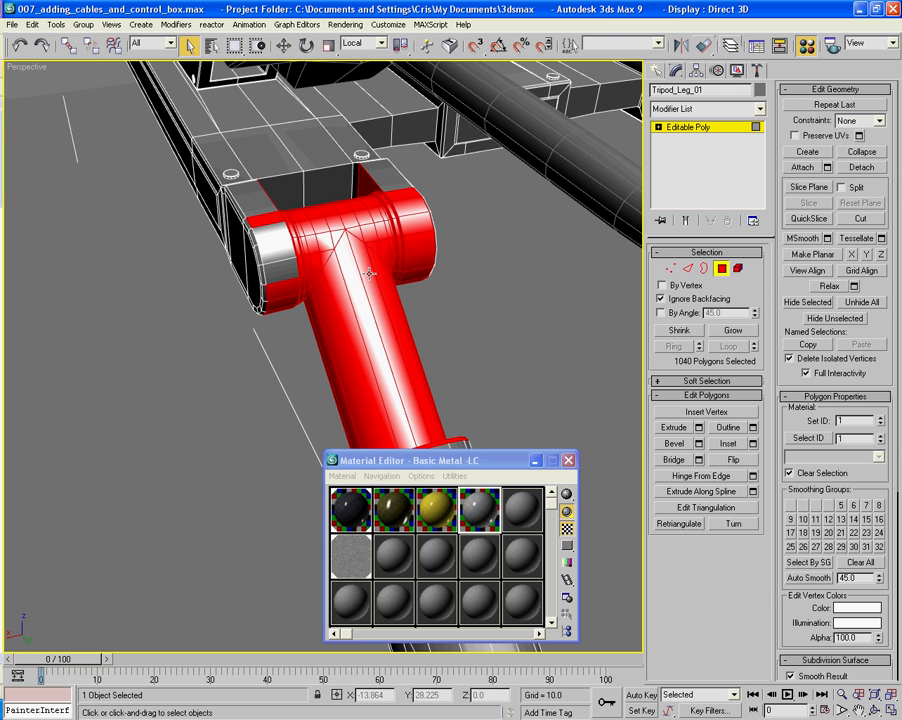
# - Deselect the remaining outer polygons around the rounded end and underside of the first fork arm, keeping the hinge barrel selected
pyautogui.keyDown('alt'); pyautogui.moveTo(351, 271); pyautogui.dragTo(406, 291, button='middle'); pyautogui.keyUp('alt')
pyautogui.keyDown('ctrl'); pyautogui.click(294, 288); pyautogui.keyUp('ctrl')
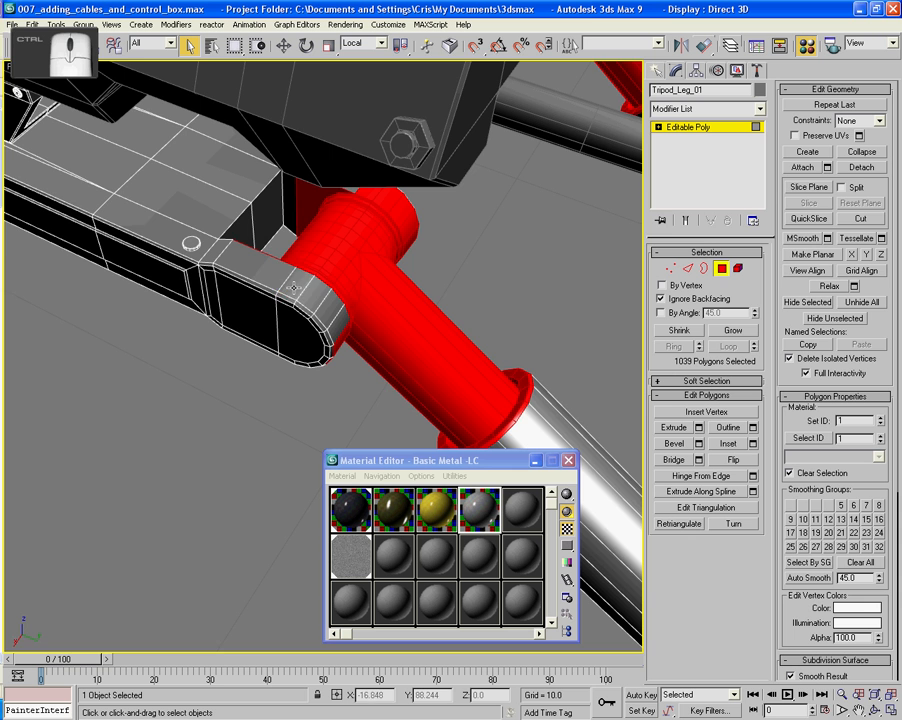
pyautogui.keyDown('alt'); pyautogui.moveTo(342, 342); pyautogui.dragTo(333, 301, button='middle'); pyautogui.keyUp('alt')
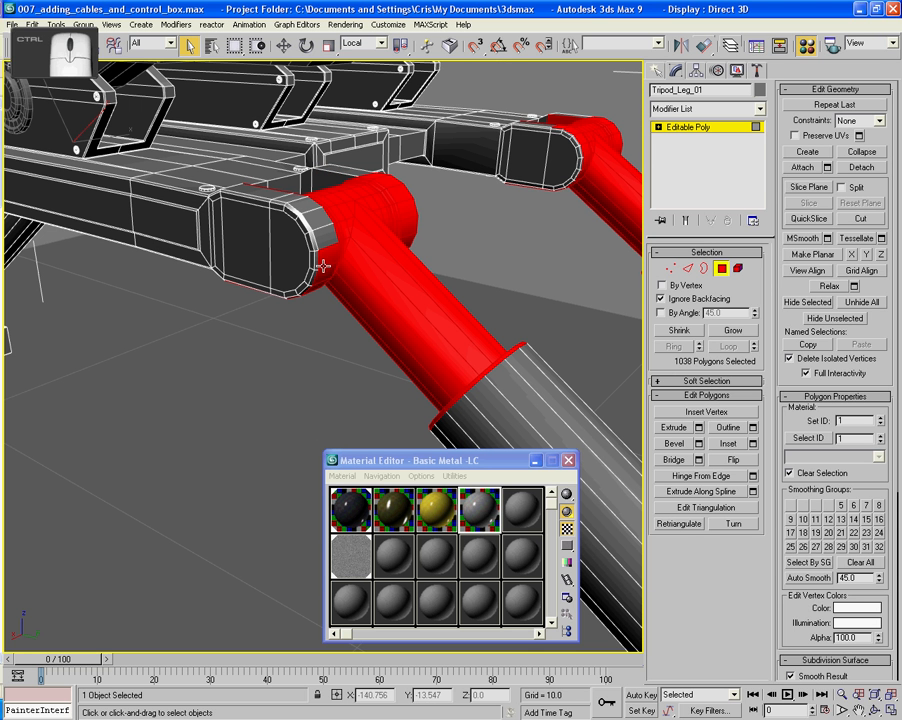
pyautogui.hotkey('ctrl', 'z')
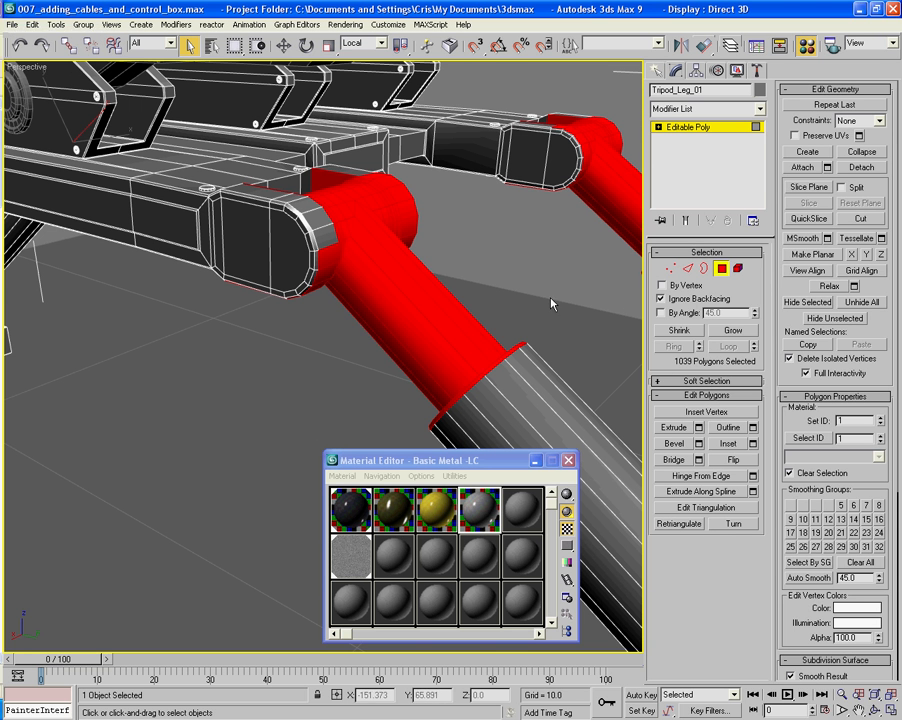
pyautogui.keyDown('alt'); pyautogui.moveTo(318, 298); pyautogui.dragTo(281, 239, button='middle'); pyautogui.keyUp('alt')
pyautogui.keyDown('ctrl'); pyautogui.click(287, 289); pyautogui.keyUp('ctrl')
pyautogui.keyDown('ctrl'); pyautogui.click(287, 290); pyautogui.keyUp('ctrl')
pyautogui.keyDown('ctrl'); pyautogui.click(282, 245); pyautogui.keyUp('ctrl')
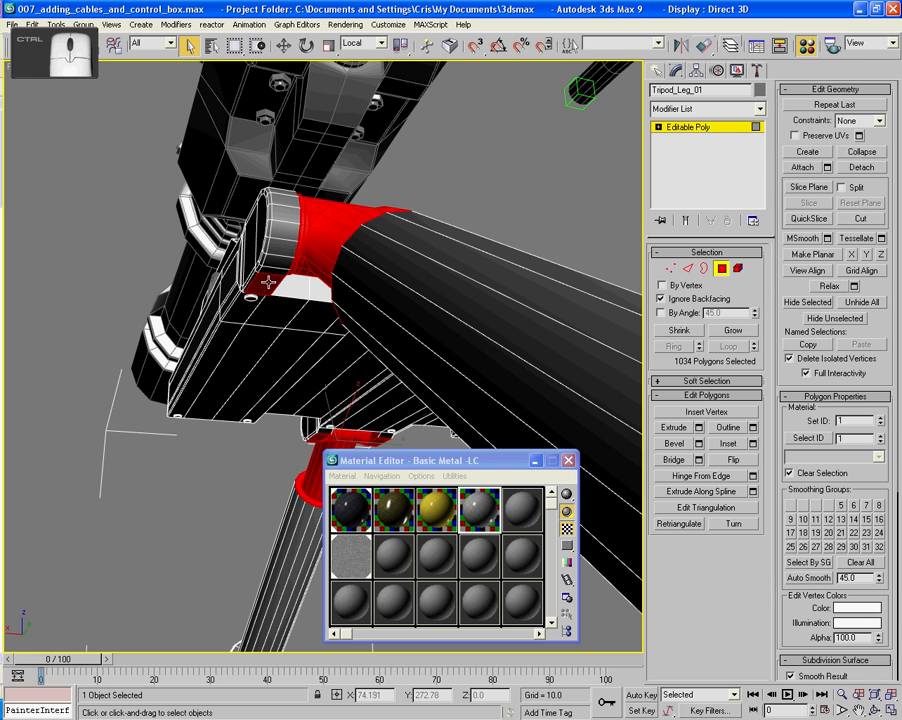
pyautogui.keyDown('ctrl'); pyautogui.click(268, 283); pyautogui.keyUp('ctrl')
pyautogui.keyDown('alt'); pyautogui.moveTo(268, 283); pyautogui.dragTo(301, 340, button='middle'); pyautogui.keyUp('alt')
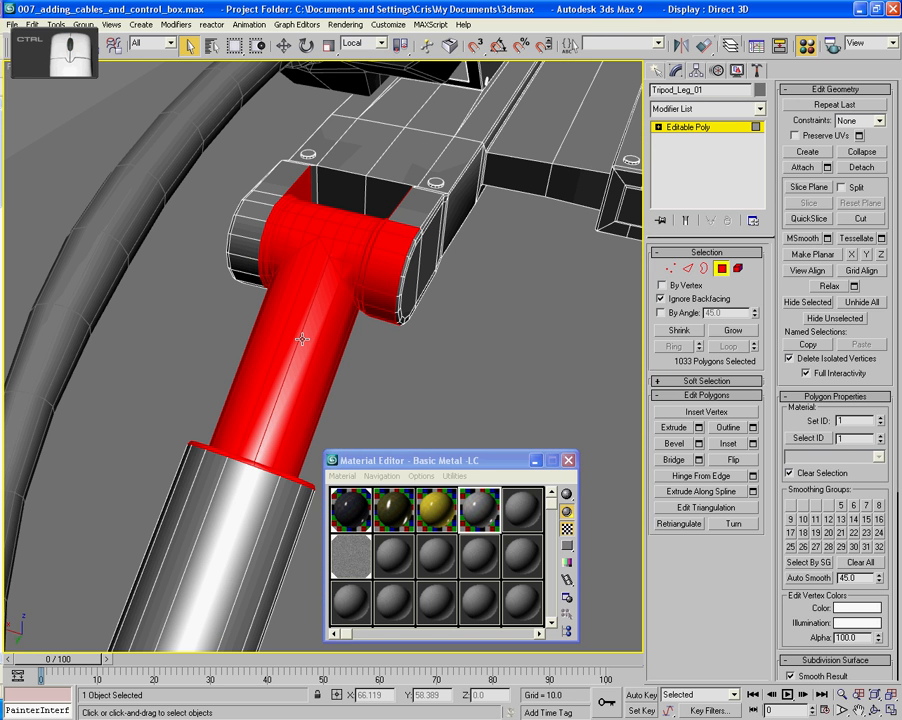
# - Deselect the curved front polygons on the opposite fork arm of the same leg hinge
pyautogui.keyDown('alt'); pyautogui.moveTo(391, 233); pyautogui.dragTo(403, 236, button='middle'); pyautogui.keyUp('alt')
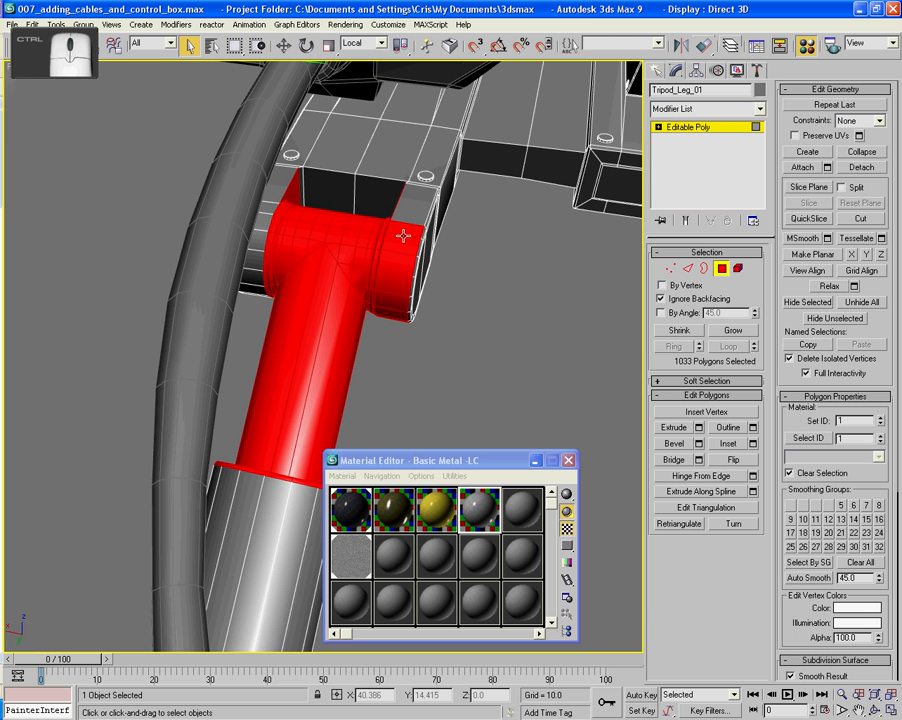
pyautogui.keyDown('ctrl'); pyautogui.click(401, 231); pyautogui.keyUp('ctrl')
pyautogui.keyDown('ctrl'); pyautogui.click(402, 242); pyautogui.keyUp('ctrl')
pyautogui.keyDown('ctrl'); pyautogui.click(403, 264); pyautogui.keyUp('ctrl')
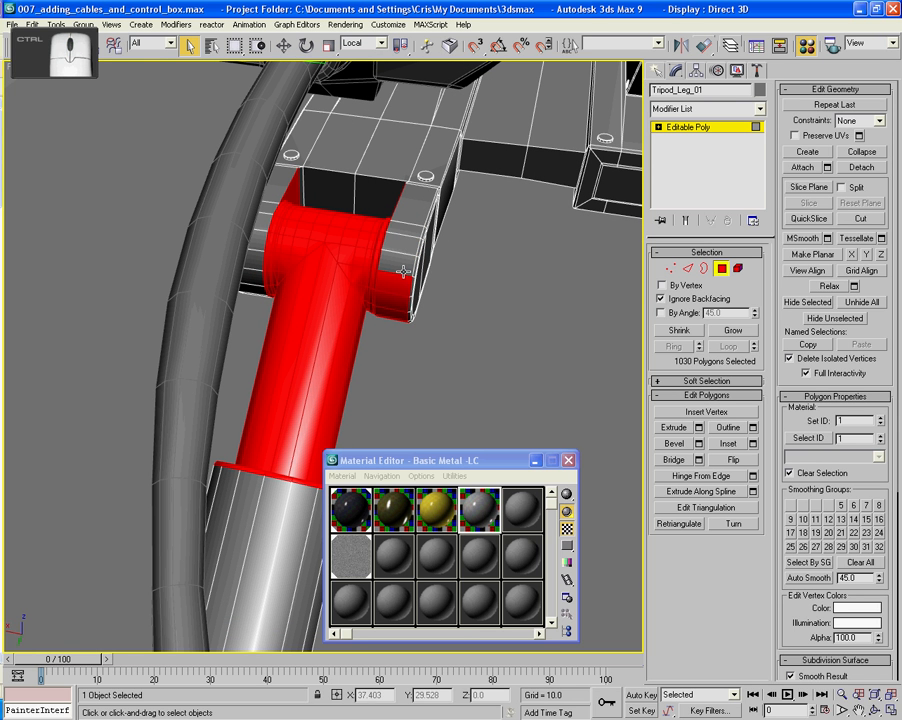
pyautogui.keyDown('ctrl'); pyautogui.click(404, 287); pyautogui.keyUp('ctrl')
pyautogui.keyDown('ctrl'); pyautogui.click(400, 304); pyautogui.keyUp('ctrl')
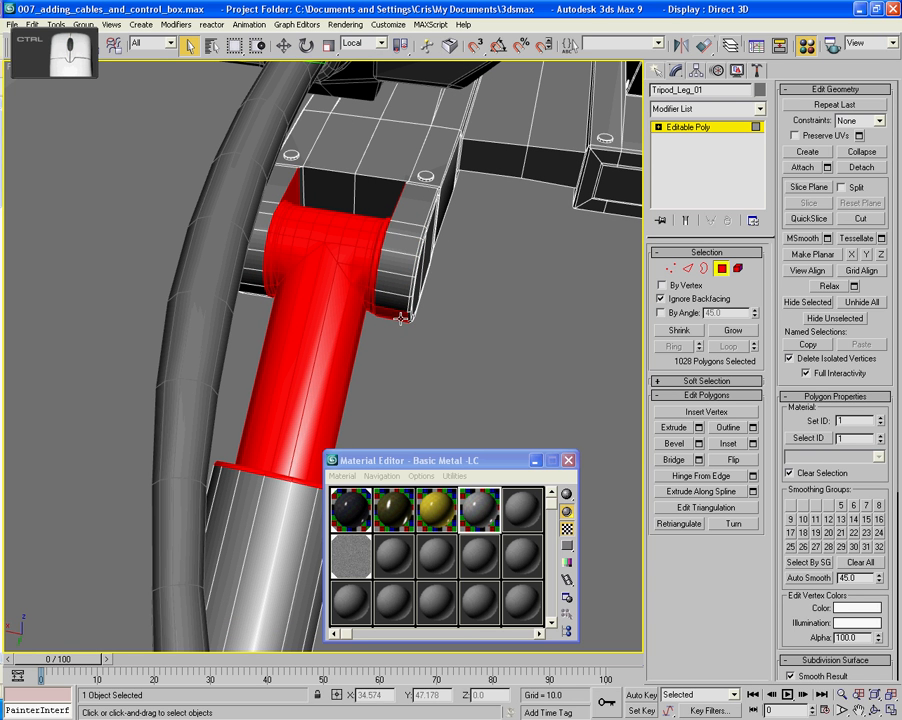
pyautogui.keyDown('ctrl'); pyautogui.click(401, 317); pyautogui.keyUp('ctrl')
# - Deselect the underside polygons of the opposite fork arm, undoing any wrong picks
pyautogui.keyDown('alt'); pyautogui.moveTo(401, 317); pyautogui.dragTo(401, 263, button='middle'); pyautogui.keyUp('alt')
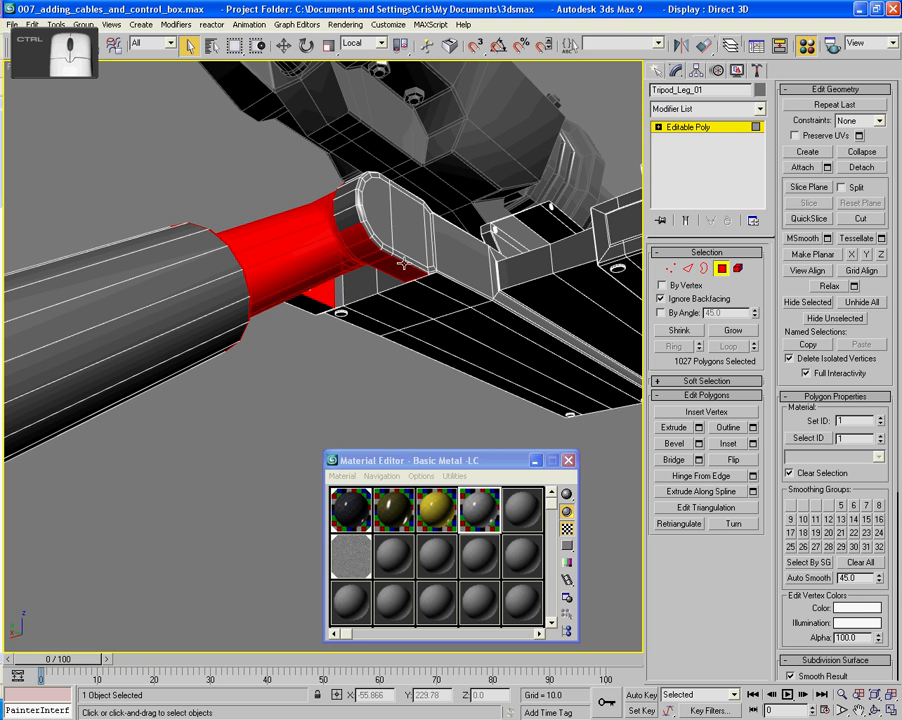
pyautogui.keyDown('ctrl'); pyautogui.click(377, 261); pyautogui.keyUp('ctrl')
pyautogui.keyDown('ctrl'); pyautogui.click(368, 246); pyautogui.keyUp('ctrl')
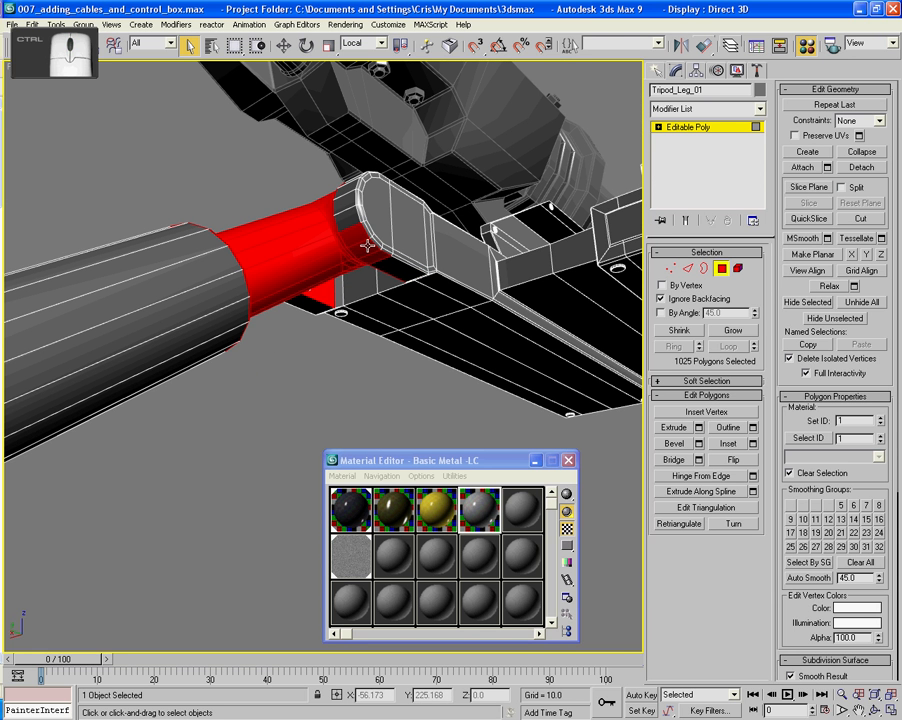
pyautogui.hotkey('ctrl', 'z')
pyautogui.keyDown('ctrl'); pyautogui.click(367, 250); pyautogui.keyUp('ctrl')
pyautogui.hotkey('ctrl', 'z')
pyautogui.keyDown('alt'); pyautogui.moveTo(367, 248); pyautogui.dragTo(455, 295, button='middle'); pyautogui.keyUp('alt')
pyautogui.keyDown('ctrl'); pyautogui.click(389, 247); pyautogui.keyUp('ctrl')
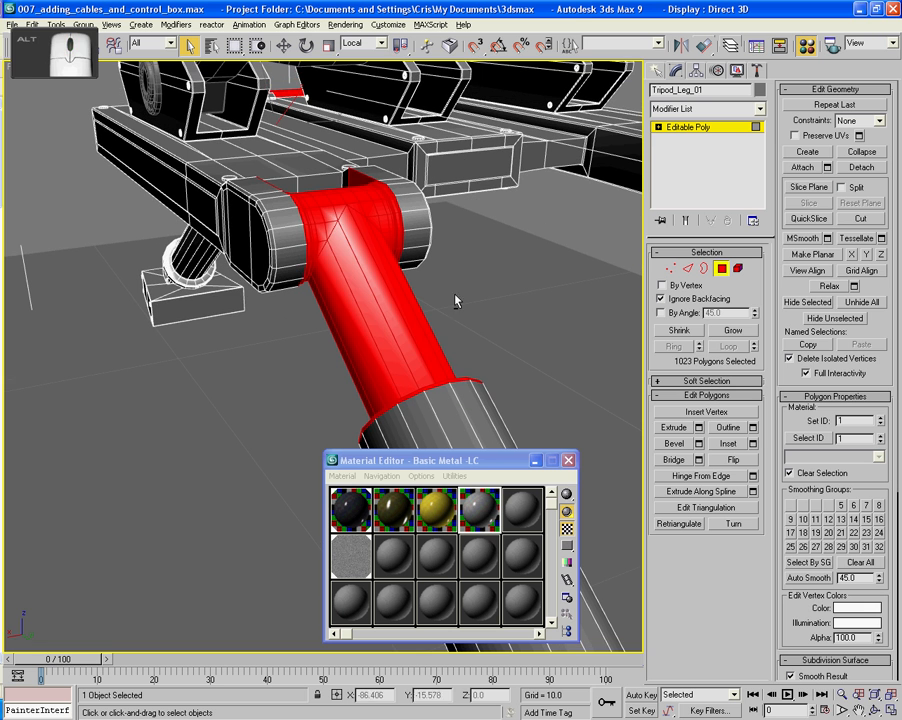
# - Try to shrink the polygon selection to drop the fork's inner faces, and undo it
pyautogui.click(695, 332)
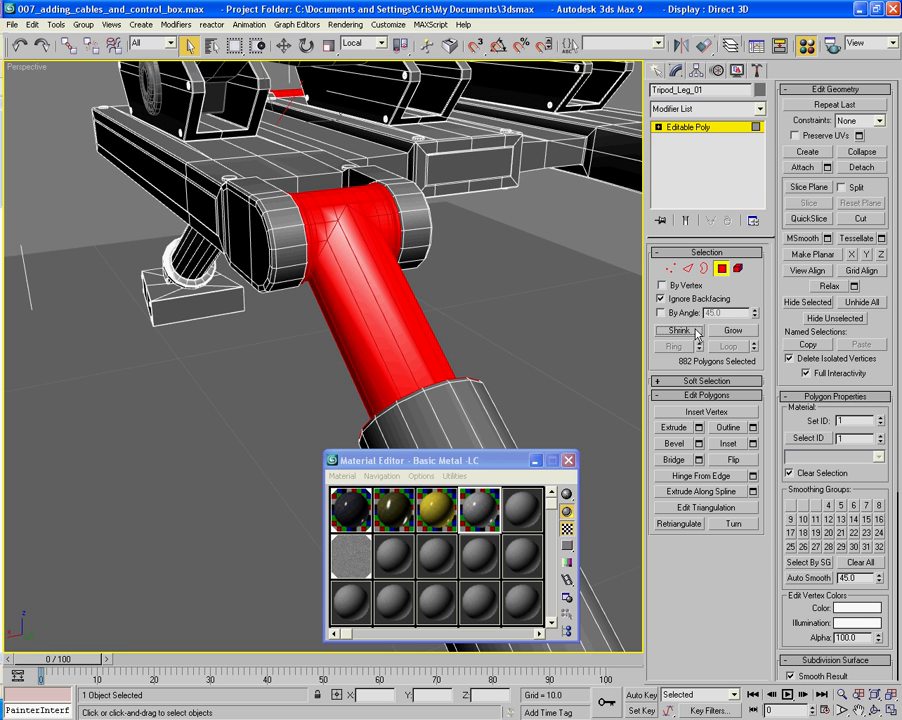
pyautogui.keyDown('alt'); pyautogui.moveTo(577, 266); pyautogui.dragTo(671, 309, button='middle'); pyautogui.keyUp('alt')
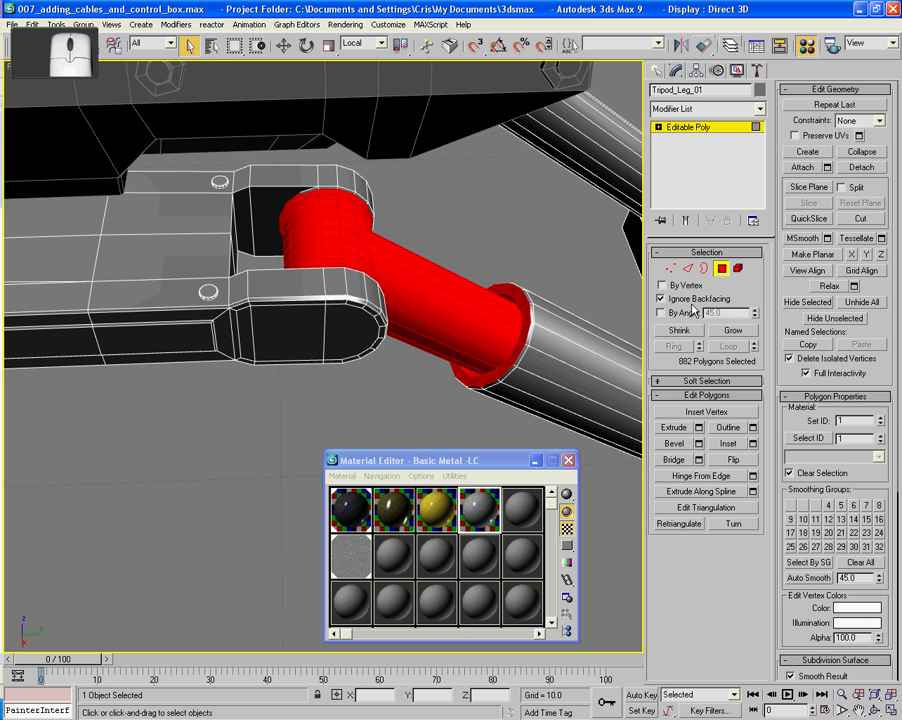
pyautogui.hotkey('ctrl', 'z')
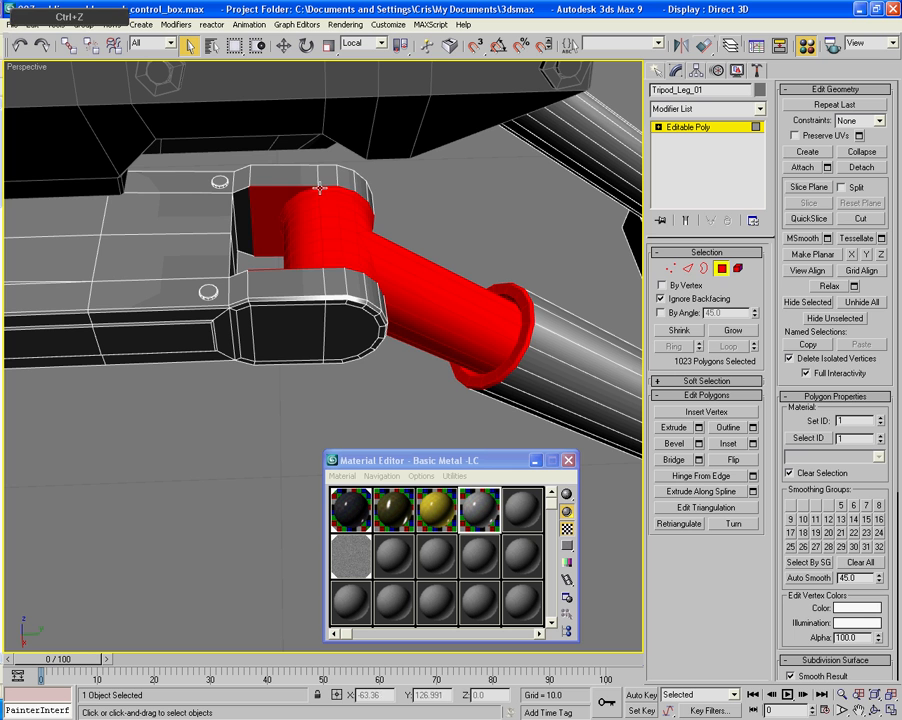
# - Deselect the inner side faces of both fork arms around the first leg's hinge barrel
pyautogui.keyDown('alt'); pyautogui.click(270, 195); pyautogui.keyUp('alt')
pyautogui.keyDown('alt'); pyautogui.moveTo(318, 201); pyautogui.dragTo(100, 190, button='middle'); pyautogui.keyUp('alt')
pyautogui.keyDown('ctrl'); pyautogui.click(370, 181); pyautogui.keyUp('ctrl')
pyautogui.keyDown('ctrl'); pyautogui.click(369, 183); pyautogui.keyUp('ctrl')
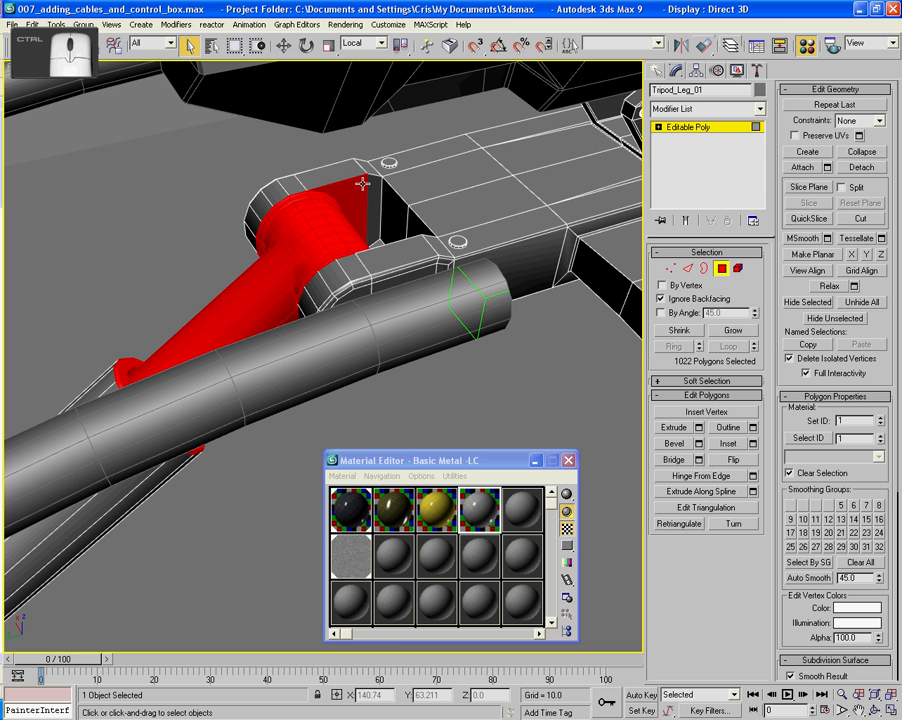
pyautogui.keyDown('ctrl'); pyautogui.click(361, 183); pyautogui.keyUp('ctrl')
pyautogui.scroll(-5, 318, 180)
pyautogui.keyDown('alt'); pyautogui.moveTo(318, 180); pyautogui.dragTo(483, 254, button='middle'); pyautogui.keyUp('alt')
pyautogui.scroll(6, 457, 285)
pyautogui.keyDown('ctrl'); pyautogui.click(412, 197); pyautogui.keyUp('ctrl')
# - Deselect the curved front polygons of one fork arm on the second leg's hinge
pyautogui.keyDown('alt'); pyautogui.moveTo(414, 200); pyautogui.dragTo(529, 231, button='middle'); pyautogui.keyUp('alt')
pyautogui.moveTo(543, 82); pyautogui.dragTo(546, 130, button='middle')
pyautogui.keyDown('ctrl'); pyautogui.click(605, 166); pyautogui.keyUp('ctrl')
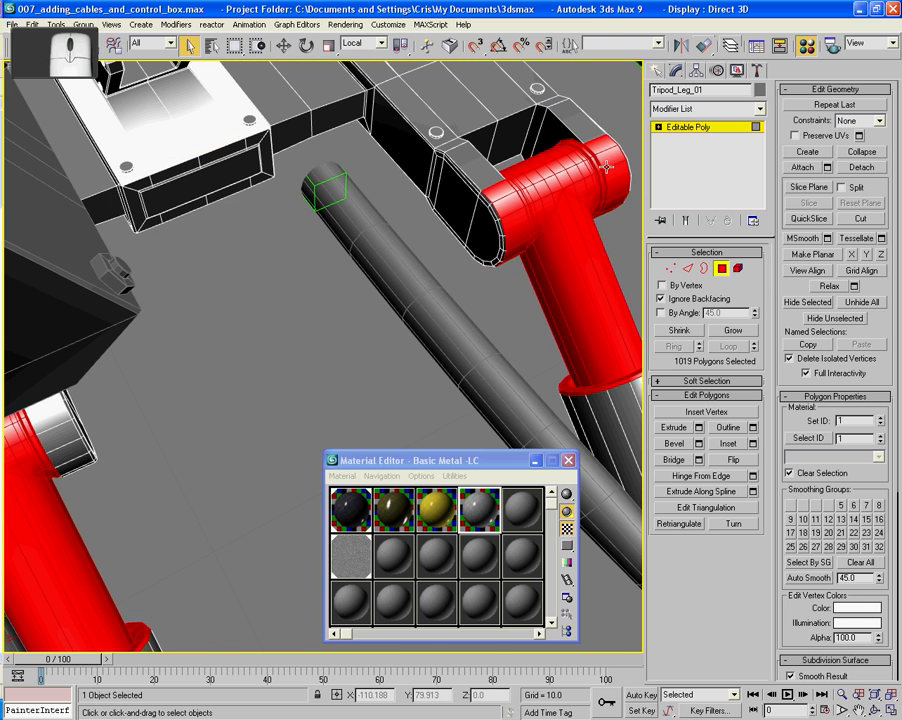
pyautogui.keyDown('alt'); pyautogui.moveTo(616, 171); pyautogui.dragTo(607, 232, button='middle'); pyautogui.keyUp('alt')
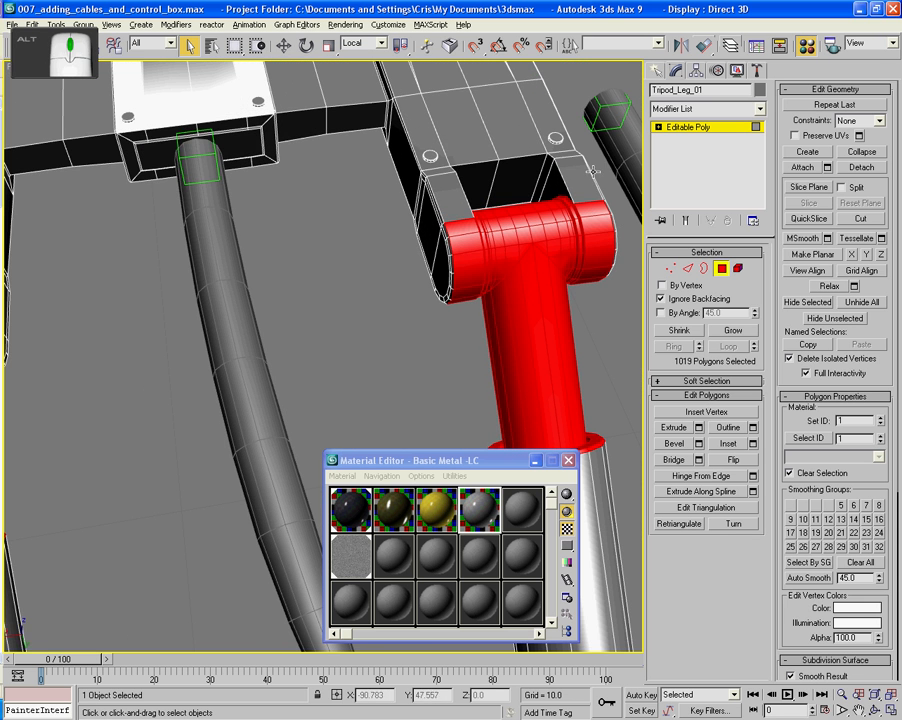
pyautogui.keyDown('ctrl'); pyautogui.click(605, 230); pyautogui.keyUp('ctrl')
pyautogui.keyDown('ctrl'); pyautogui.click(597, 233); pyautogui.keyUp('ctrl')
pyautogui.keyDown('ctrl'); pyautogui.click(602, 252); pyautogui.keyUp('ctrl')
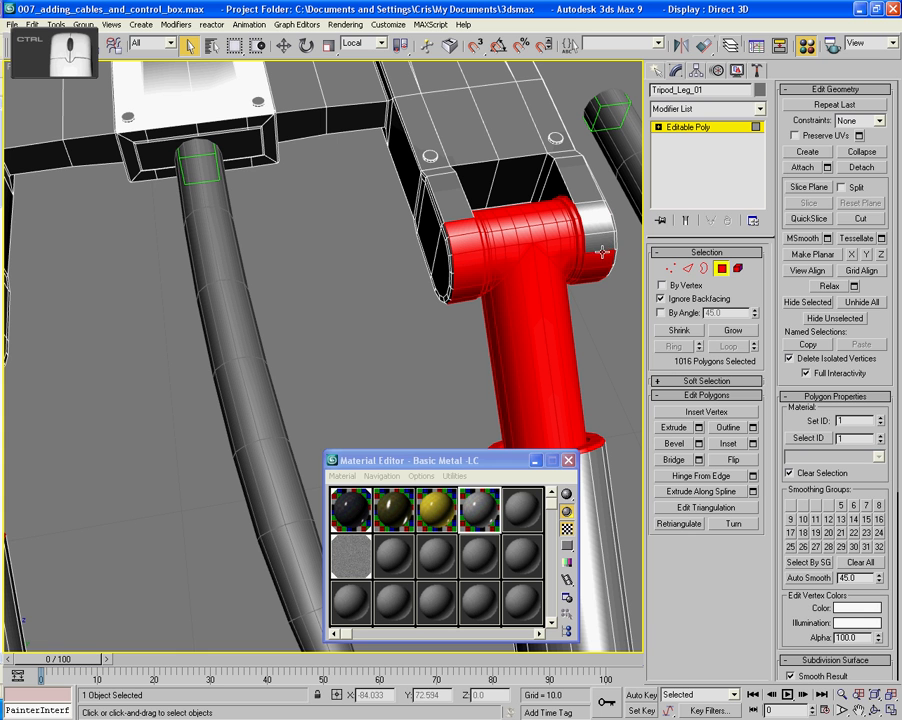
pyautogui.keyDown('ctrl'); pyautogui.click(604, 268); pyautogui.keyUp('ctrl')
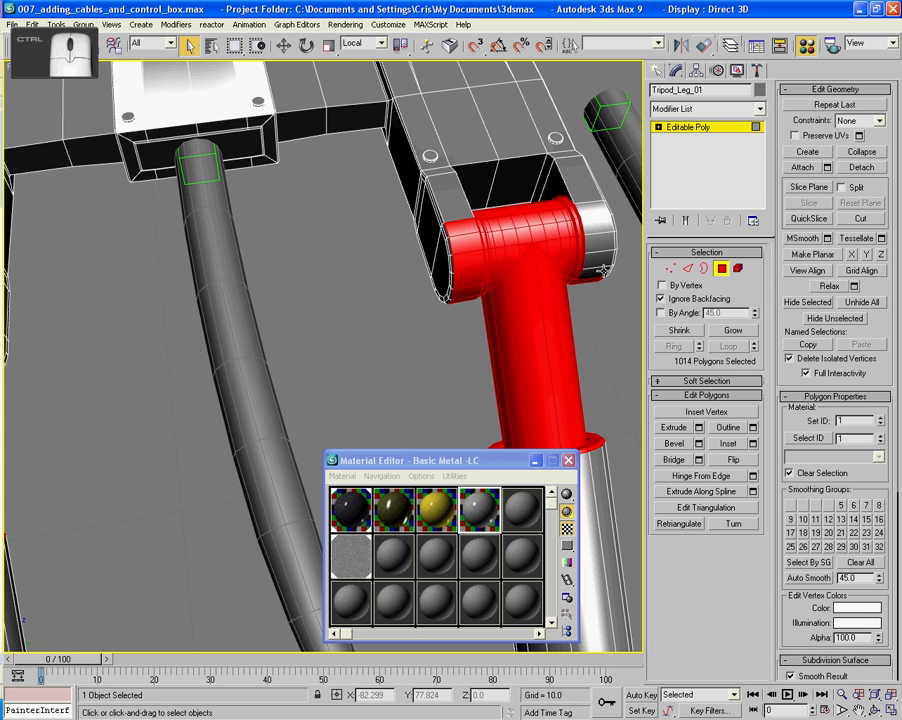
# - Deselect the curved front polygons of the opposite fork arm on the second leg's hinge, undoing any wrong pick
pyautogui.keyDown('ctrl'); pyautogui.click(471, 291); pyautogui.keyUp('ctrl')
pyautogui.keyDown('ctrl'); pyautogui.click(468, 279); pyautogui.keyUp('ctrl')
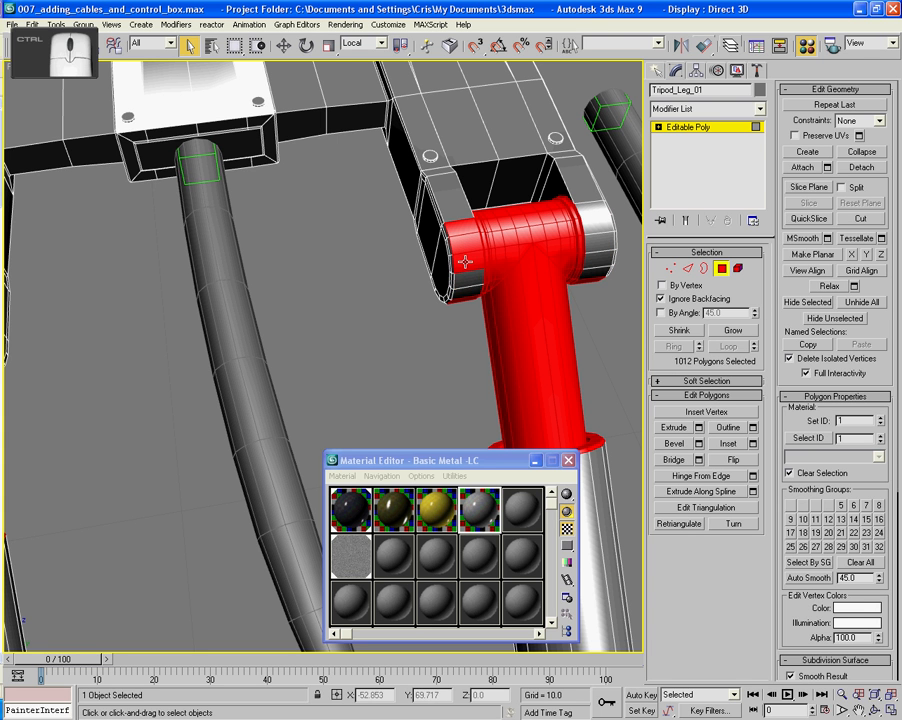
pyautogui.keyDown('ctrl'); pyautogui.click(463, 246); pyautogui.keyUp('ctrl')
pyautogui.hotkey('ctrl', 'z')
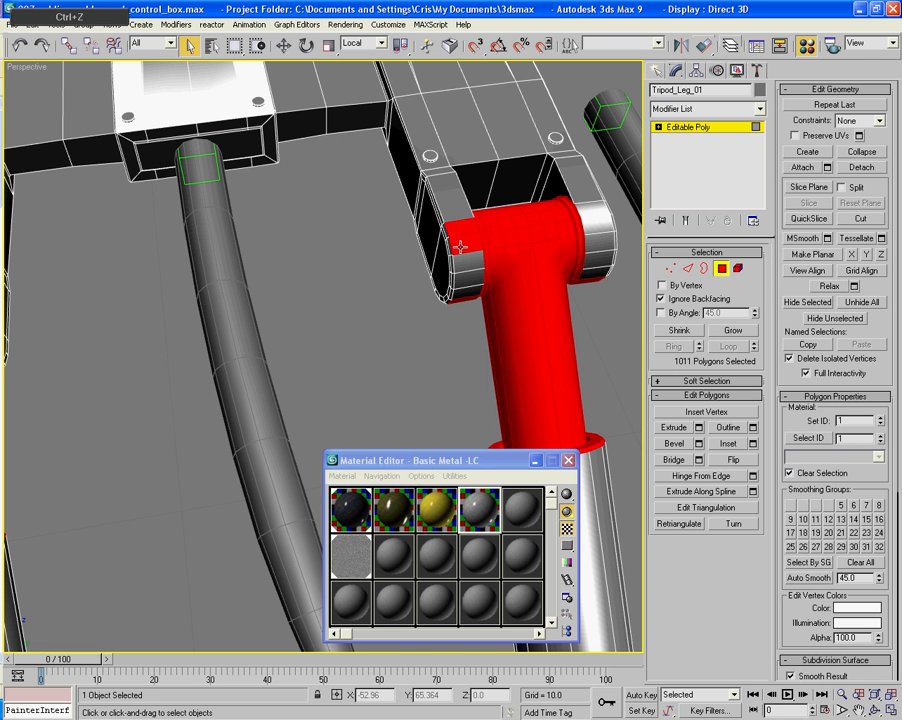
pyautogui.keyDown('ctrl'); pyautogui.click(460, 245); pyautogui.keyUp('ctrl')
pyautogui.keyDown('ctrl'); pyautogui.click(457, 250); pyautogui.keyUp('ctrl')
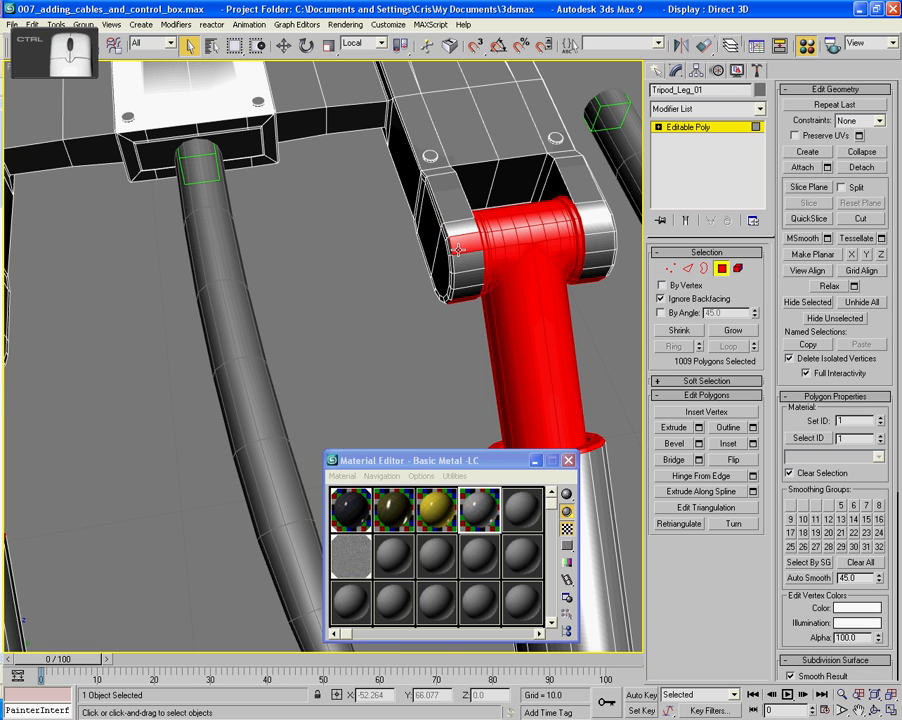
# - Deselect the remaining lower and underside polygons of both fork arms on the second leg's hinge
pyautogui.keyDown('alt'); pyautogui.moveTo(457, 248); pyautogui.dragTo(372, 338, button='middle'); pyautogui.keyUp('alt')
pyautogui.keyDown('ctrl'); pyautogui.click(399, 221); pyautogui.keyUp('ctrl')
pyautogui.keyDown('ctrl'); pyautogui.click(373, 238); pyautogui.keyUp('ctrl')
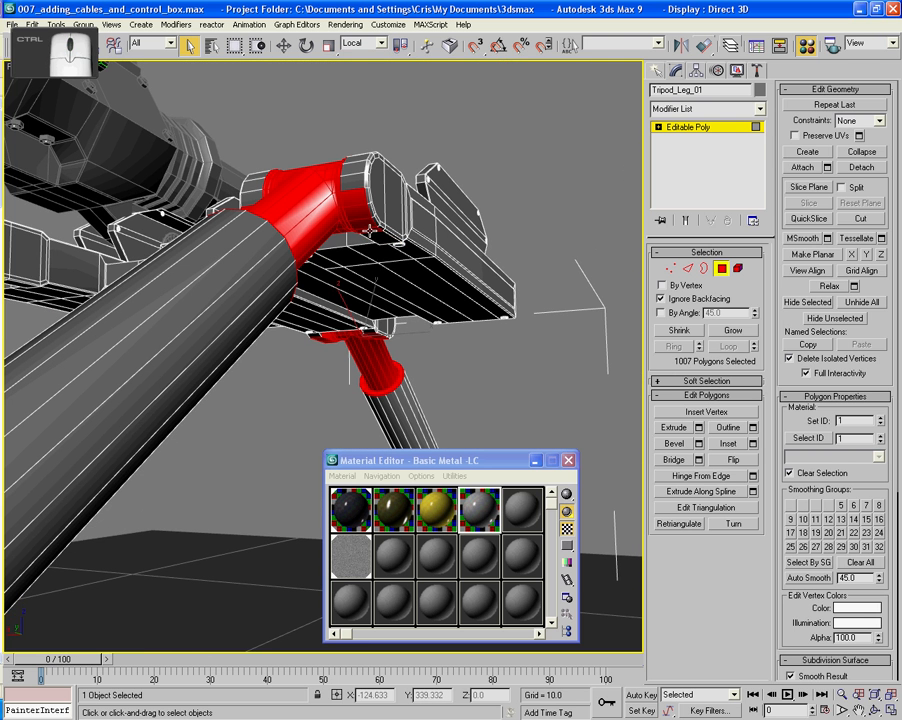
pyautogui.keyDown('ctrl'); pyautogui.click(368, 231); pyautogui.keyUp('ctrl')
pyautogui.keyDown('ctrl'); pyautogui.click(366, 224); pyautogui.keyUp('ctrl')
pyautogui.keyDown('ctrl'); pyautogui.click(364, 218); pyautogui.keyUp('ctrl')
pyautogui.keyDown('ctrl'); pyautogui.click(361, 205); pyautogui.keyUp('ctrl')
pyautogui.keyDown('alt'); pyautogui.moveTo(361, 205); pyautogui.dragTo(357, 238, button='middle'); pyautogui.keyUp('alt')
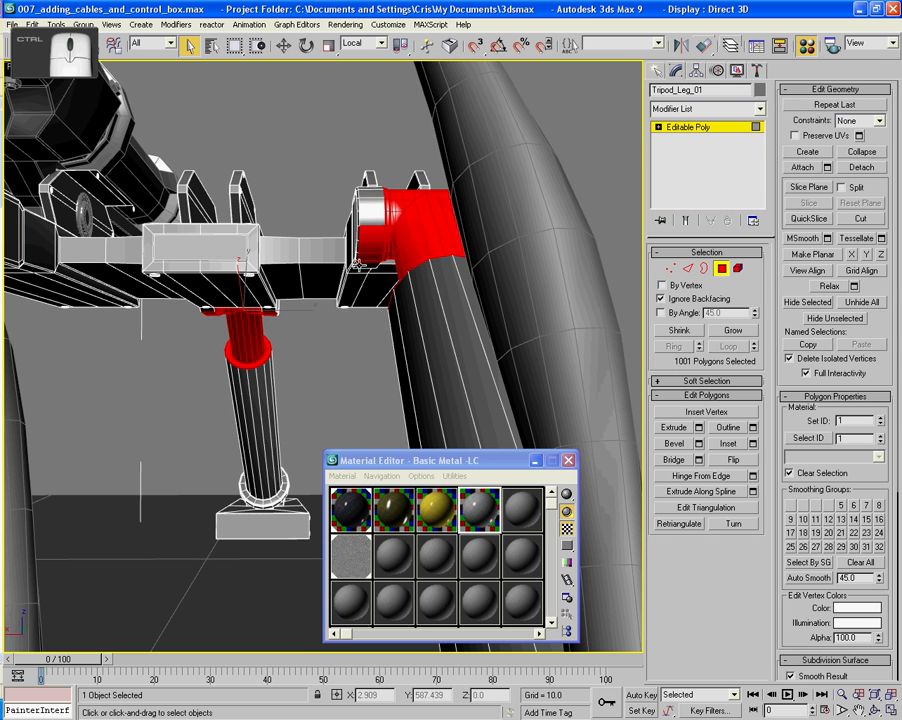
pyautogui.keyDown('ctrl'); pyautogui.click(364, 252); pyautogui.keyUp('ctrl')
pyautogui.keyDown('ctrl'); pyautogui.click(363, 241); pyautogui.keyUp('ctrl')
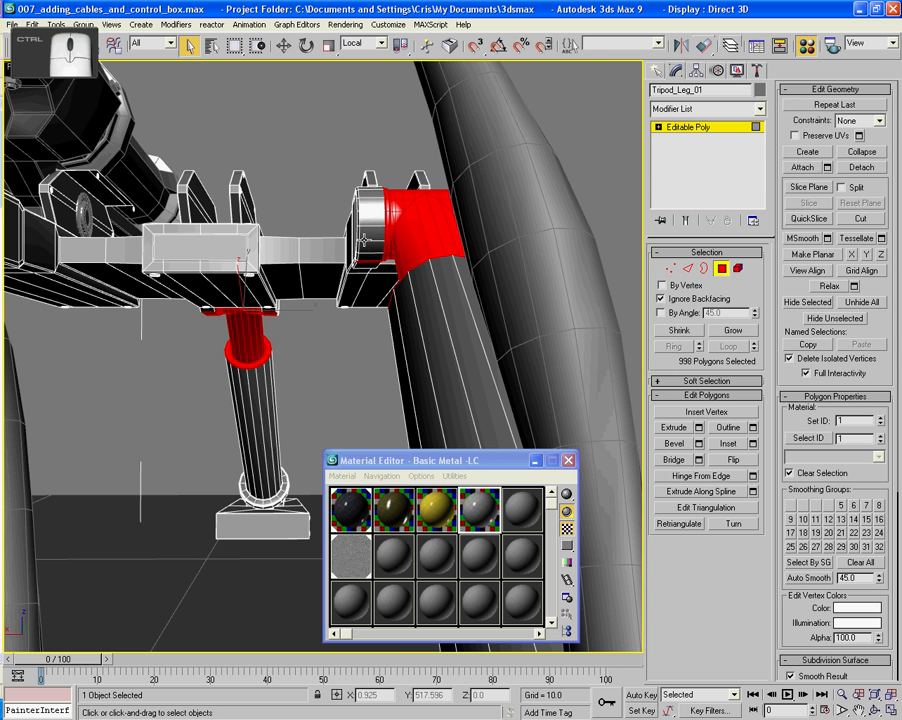
# - Deselect the upper and curved front polygons of one fork arm on the third leg's hinge
pyautogui.keyDown('alt'); pyautogui.moveTo(420, 258); pyautogui.dragTo(367, 282, button='middle'); pyautogui.keyUp('alt')
pyautogui.scroll(3, 375, 237)
pyautogui.scroll(10, 403, 280)
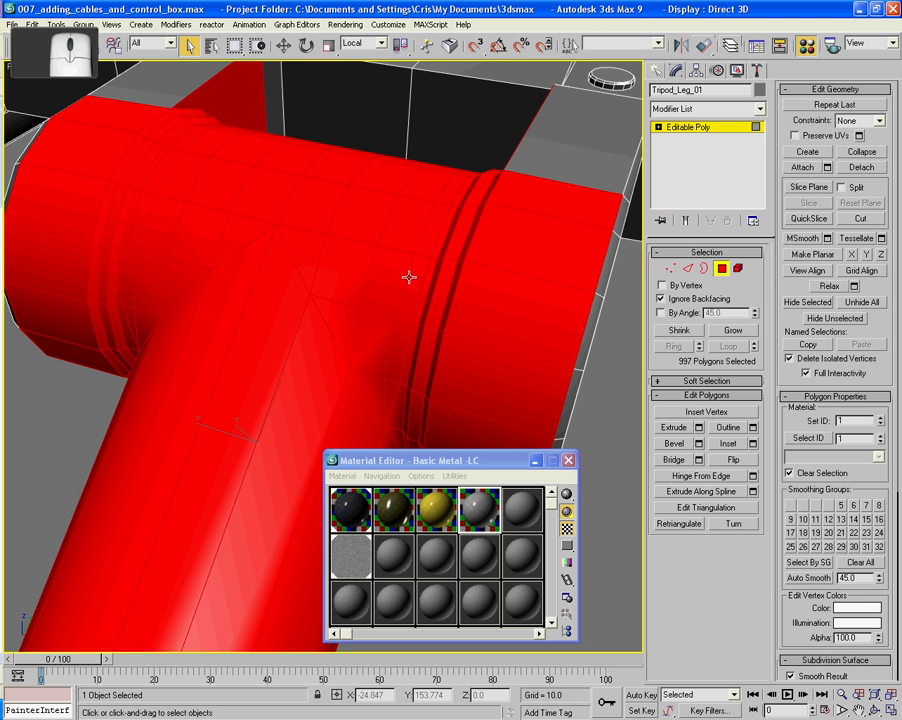
pyautogui.keyDown('alt'); pyautogui.moveTo(420, 310); pyautogui.dragTo(364, 309, button='middle'); pyautogui.keyUp('alt')
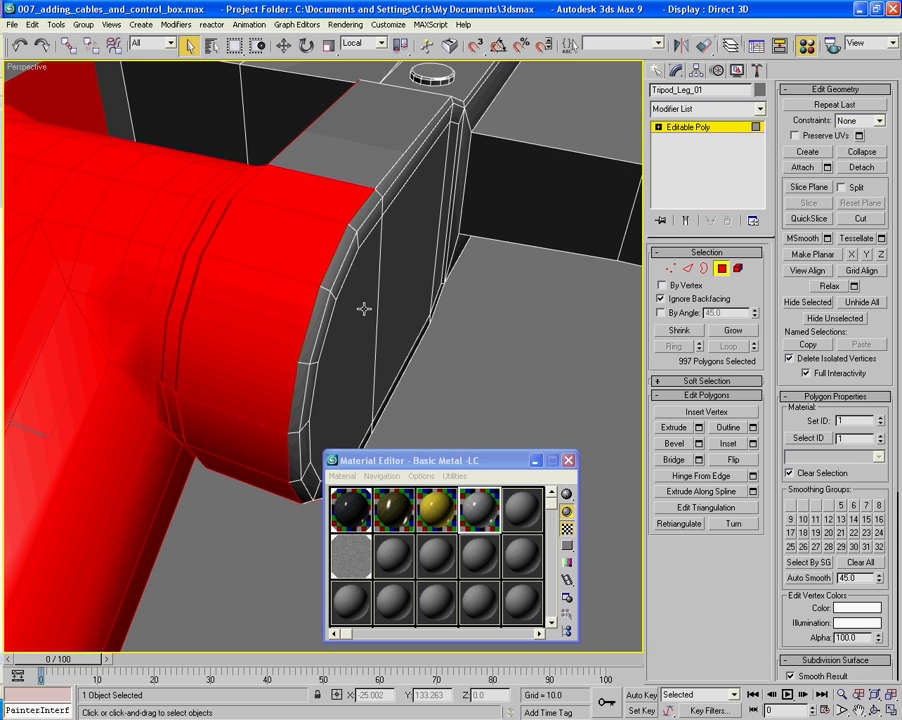
pyautogui.keyDown('ctrl'); pyautogui.click(334, 202); pyautogui.keyUp('ctrl')
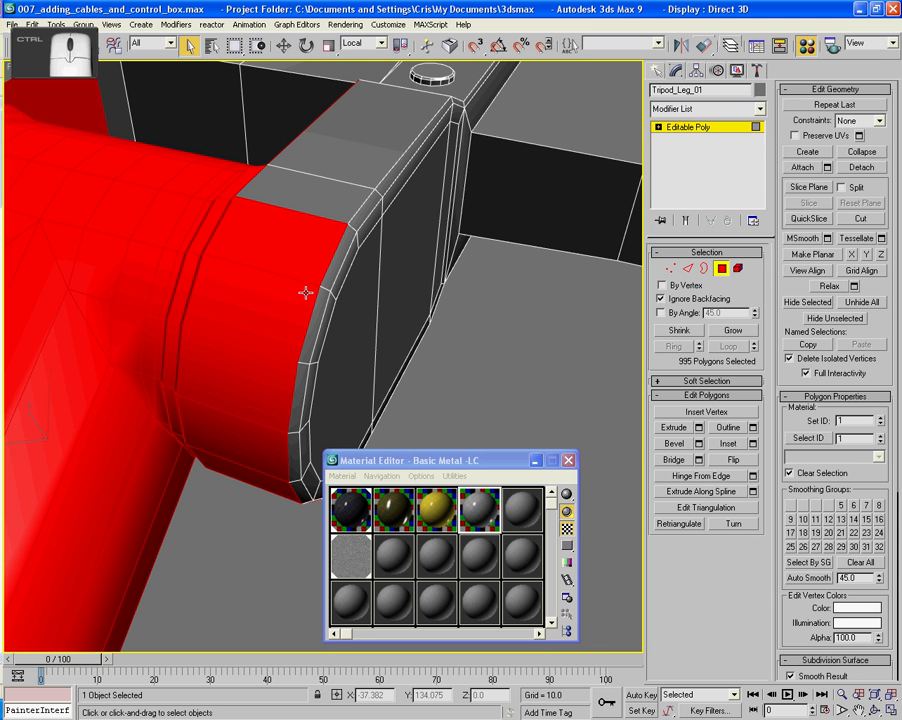
pyautogui.keyDown('ctrl'); pyautogui.click(296, 249); pyautogui.keyUp('ctrl')
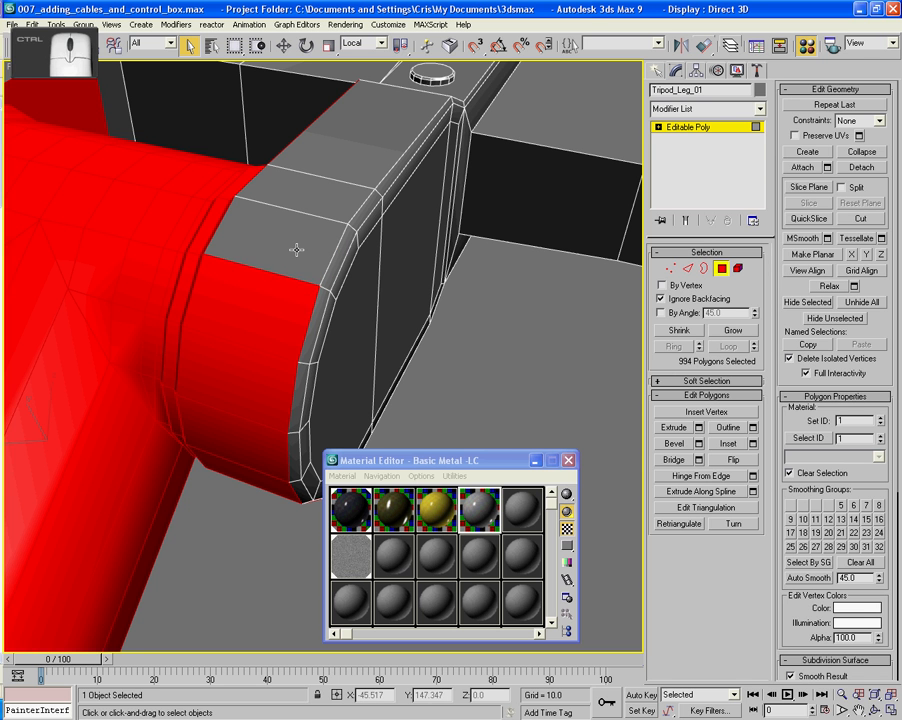
pyautogui.keyDown('ctrl'); pyautogui.click(282, 364); pyautogui.keyUp('ctrl')
pyautogui.keyDown('ctrl'); pyautogui.click(283, 375); pyautogui.keyUp('ctrl')
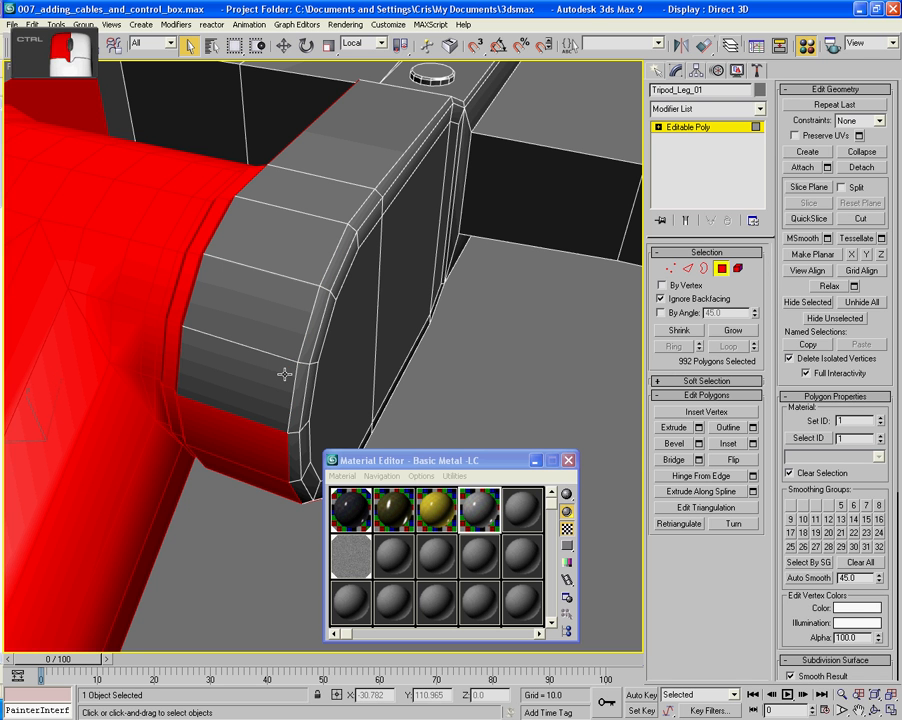
pyautogui.keyDown('ctrl'); pyautogui.click(283, 438); pyautogui.keyUp('ctrl')
pyautogui.keyDown('ctrl'); pyautogui.click(282, 489); pyautogui.keyUp('ctrl')
# - Deselect the underside polygons and inner side face of that same fork arm on the third leg's hinge
pyautogui.scroll(-5, 280, 474)
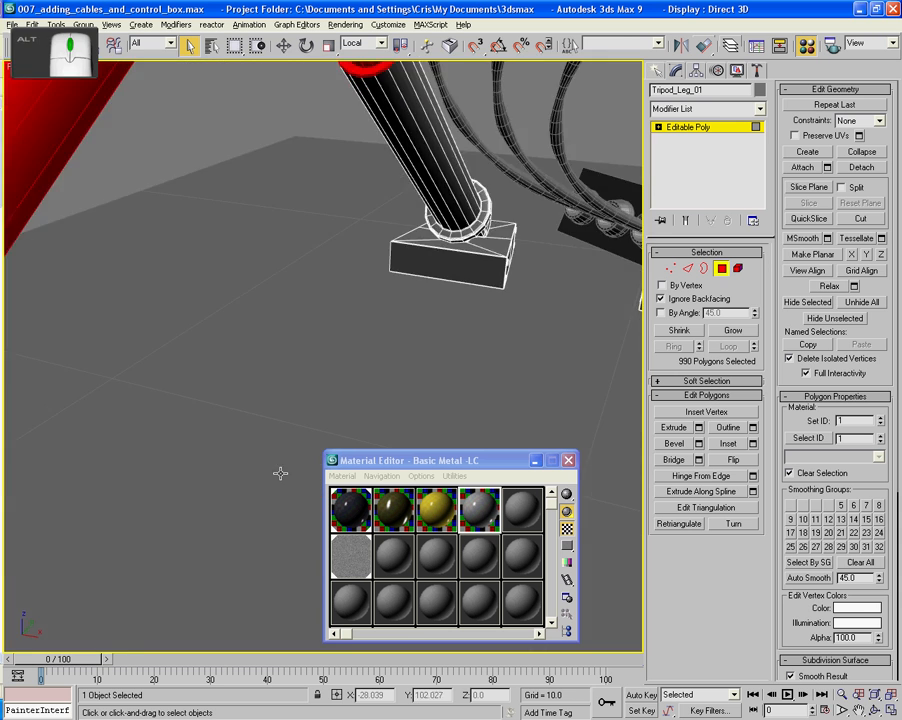
pyautogui.moveTo(280, 422); pyautogui.dragTo(296, 638, button='middle')
pyautogui.moveTo(246, 511)
pyautogui.keyDown('alt'); pyautogui.mouseDown(button='middle')
pyautogui.moveTo(242, 467)
pyautogui.moveTo(249, 518)
pyautogui.mouseUp(button='middle'); pyautogui.keyUp('alt')
pyautogui.keyDown('ctrl'); pyautogui.click(315, 191); pyautogui.keyUp('ctrl')
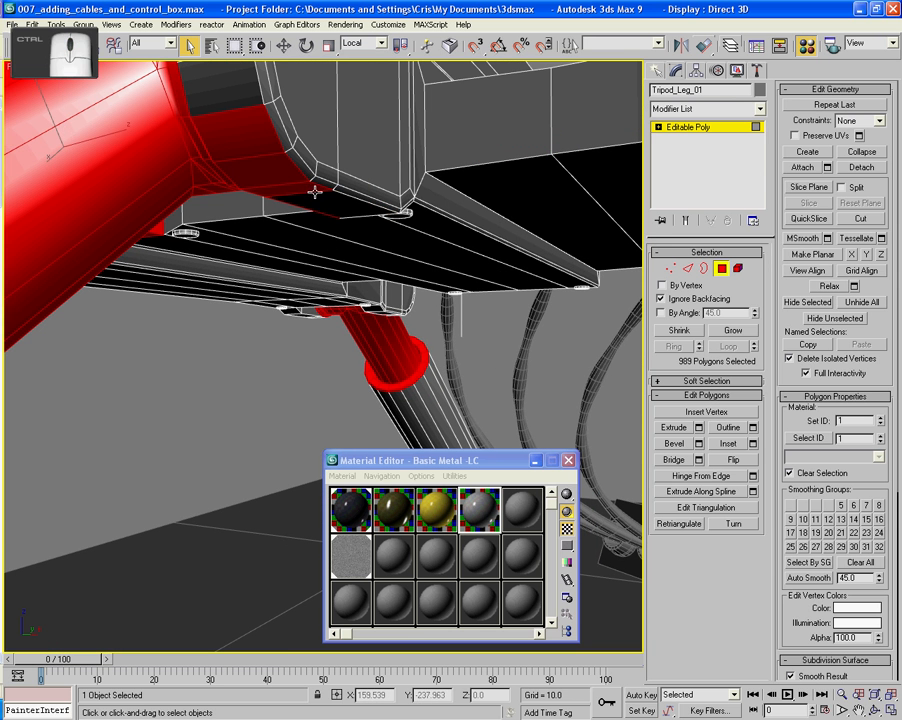
pyautogui.keyDown('ctrl'); pyautogui.click(308, 186); pyautogui.keyUp('ctrl')
pyautogui.keyDown('ctrl'); pyautogui.click(283, 168); pyautogui.keyUp('ctrl')
pyautogui.keyDown('ctrl'); pyautogui.click(255, 135); pyautogui.keyUp('ctrl')
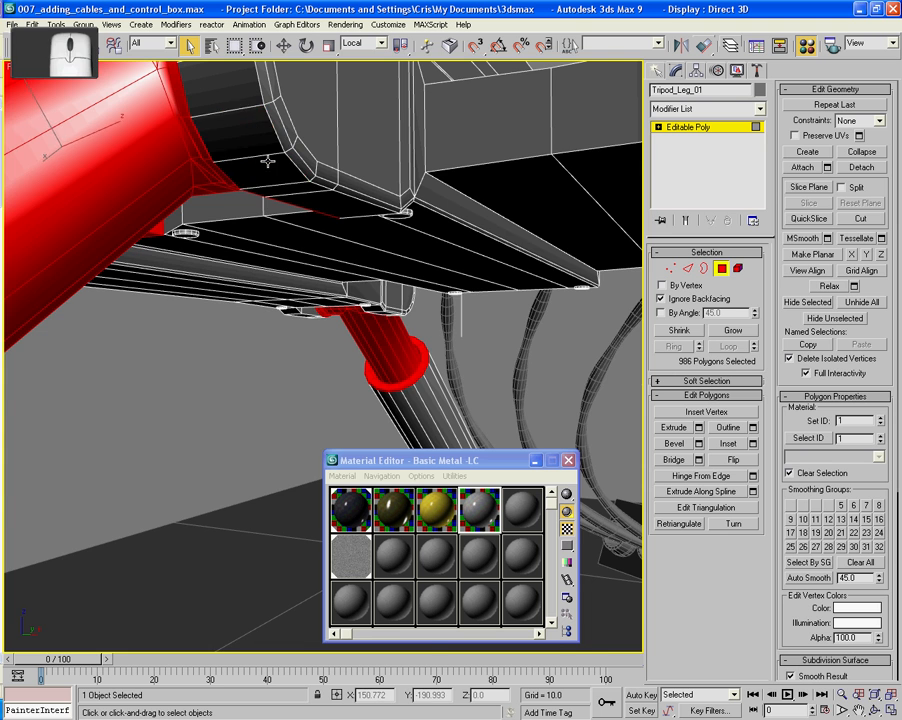
pyautogui.scroll(-4, 268, 161)
pyautogui.keyDown('alt'); pyautogui.moveTo(268, 161); pyautogui.dragTo(300, 113, button='middle'); pyautogui.keyUp('alt')
pyautogui.scroll(-4, 300, 113)
pyautogui.moveTo(379, 129); pyautogui.dragTo(246, 320, button='middle')
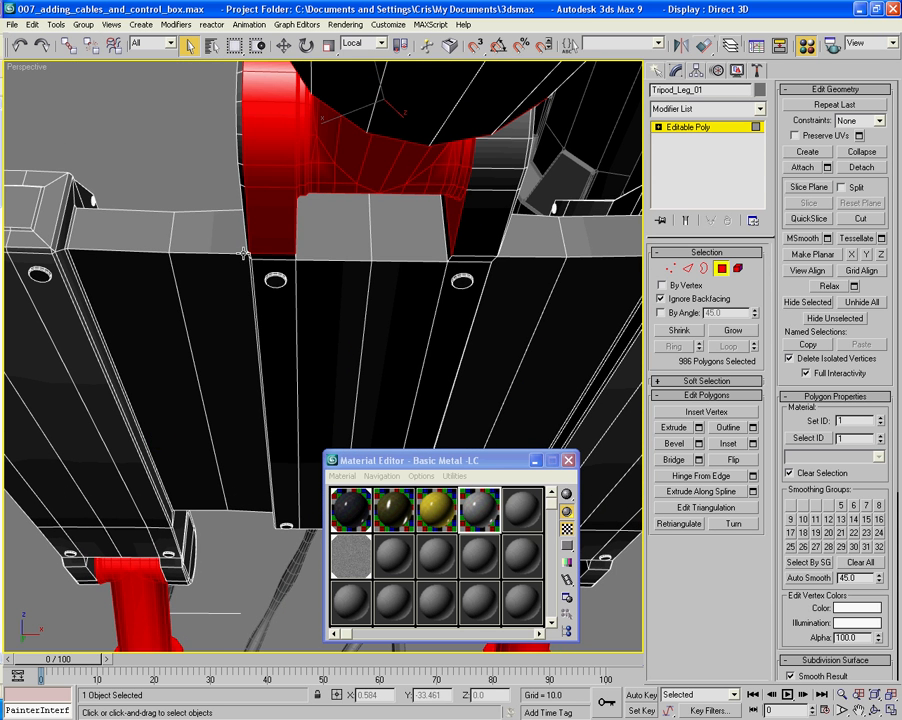
pyautogui.keyDown('ctrl'); pyautogui.click(450, 216); pyautogui.keyUp('ctrl')
# - Deselect the underside and curved front polygons of the opposite fork arm on the third leg's hinge
pyautogui.keyDown('ctrl'); pyautogui.click(272, 217); pyautogui.keyUp('ctrl')
pyautogui.keyDown('ctrl'); pyautogui.click(270, 177); pyautogui.keyUp('ctrl')
pyautogui.keyDown('ctrl'); pyautogui.click(269, 145); pyautogui.keyUp('ctrl')
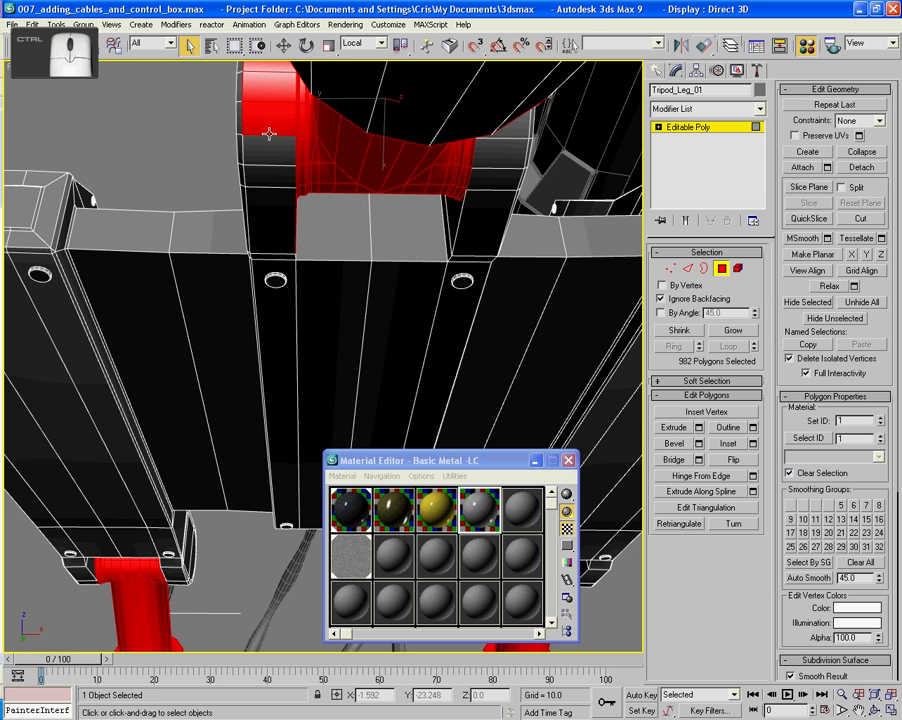
pyautogui.keyDown('ctrl'); pyautogui.click(267, 121); pyautogui.keyUp('ctrl')
pyautogui.keyDown('ctrl'); pyautogui.click(266, 92); pyautogui.keyUp('ctrl')
pyautogui.keyDown('ctrl'); pyautogui.click(265, 71); pyautogui.keyUp('ctrl')
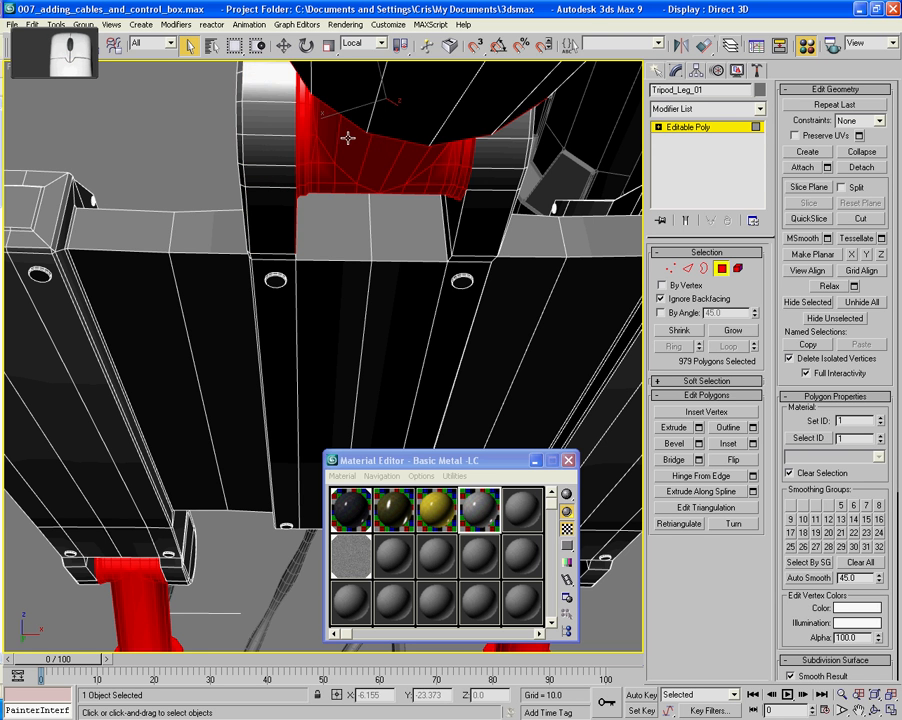
# - Deselect the top polygons and inner side face of the opposite fork arm on the third leg's hinge
pyautogui.keyDown('alt'); pyautogui.moveTo(347, 138); pyautogui.dragTo(328, 143, button='middle'); pyautogui.keyUp('alt')
pyautogui.keyDown('ctrl'); pyautogui.click(325, 122); pyautogui.keyUp('ctrl')
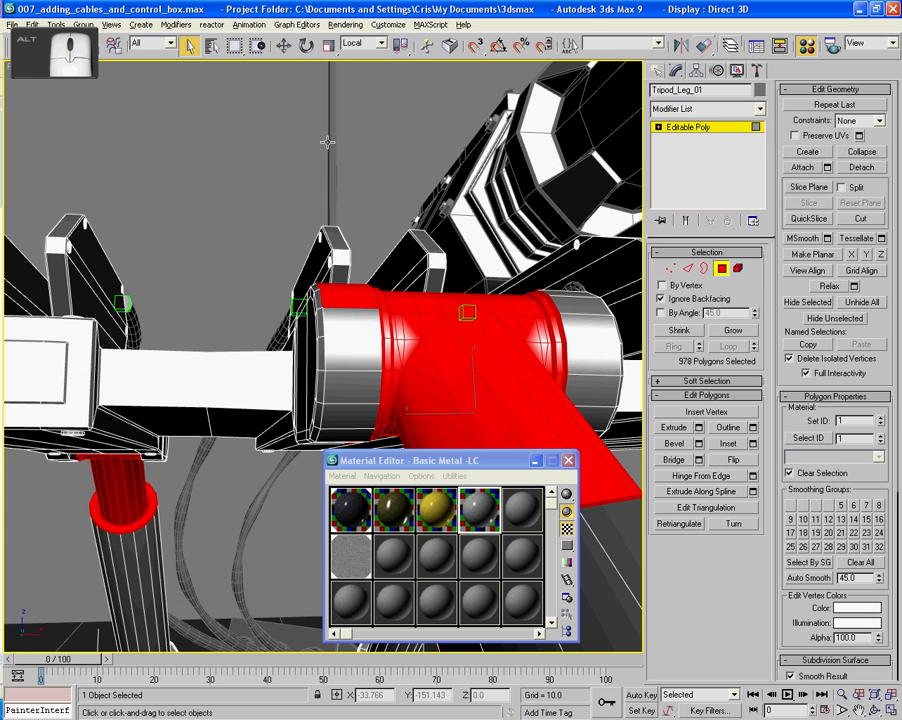
pyautogui.keyDown('ctrl'); pyautogui.click(355, 296); pyautogui.keyUp('ctrl')
pyautogui.keyDown('alt'); pyautogui.moveTo(355, 296); pyautogui.dragTo(316, 275, button='middle'); pyautogui.keyUp('alt')
pyautogui.keyDown('ctrl'); pyautogui.click(264, 459); pyautogui.keyUp('ctrl')
pyautogui.keyDown('ctrl'); pyautogui.click(264, 443); pyautogui.keyUp('ctrl')
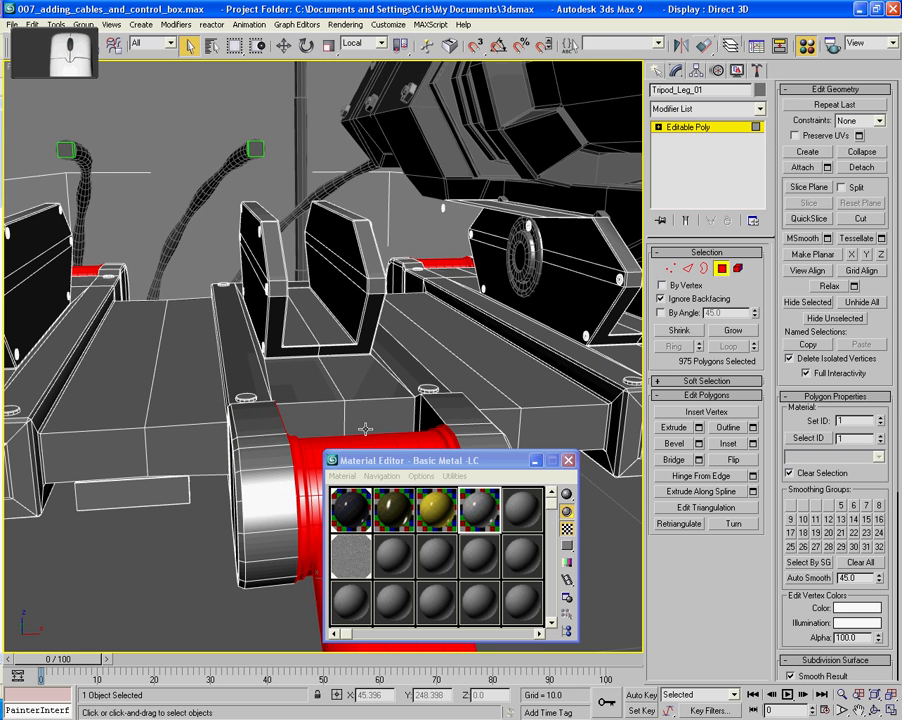
pyautogui.keyDown('alt'); pyautogui.moveTo(380, 420); pyautogui.dragTo(319, 427, button='middle'); pyautogui.keyUp('alt')
pyautogui.keyDown('ctrl'); pyautogui.click(135, 410); pyautogui.keyUp('ctrl')
# - Shrink the polygon selection to drop the collar rims and assign the Basic Metal -LC material to it
pyautogui.keyDown('alt'); pyautogui.moveTo(181, 438); pyautogui.dragTo(365, 335, button='middle'); pyautogui.keyUp('alt')
pyautogui.click(680, 331)
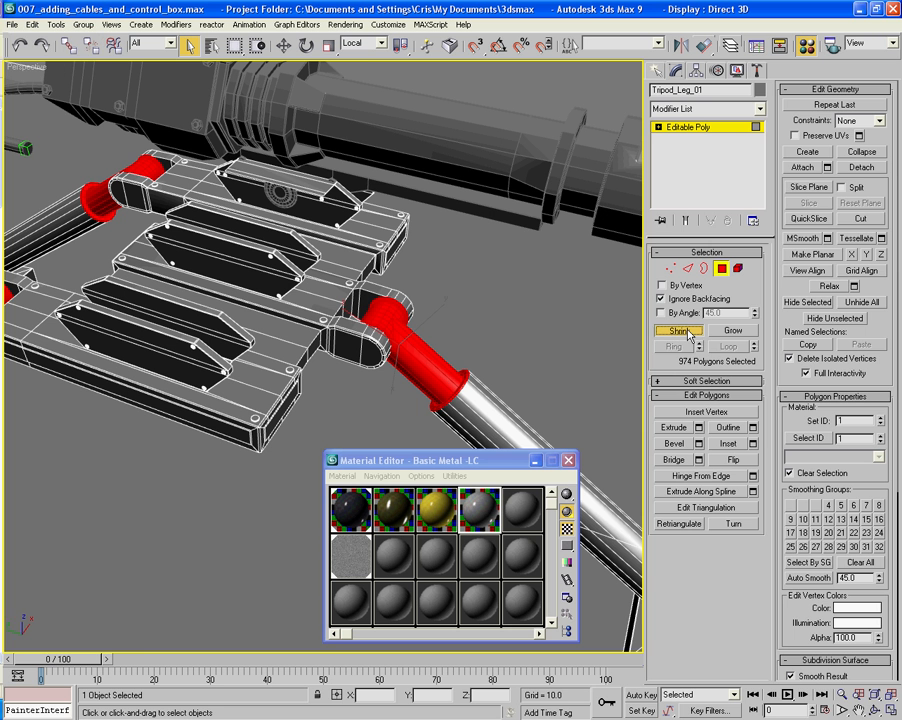
pyautogui.click(680, 331)
pyautogui.click(680, 331)
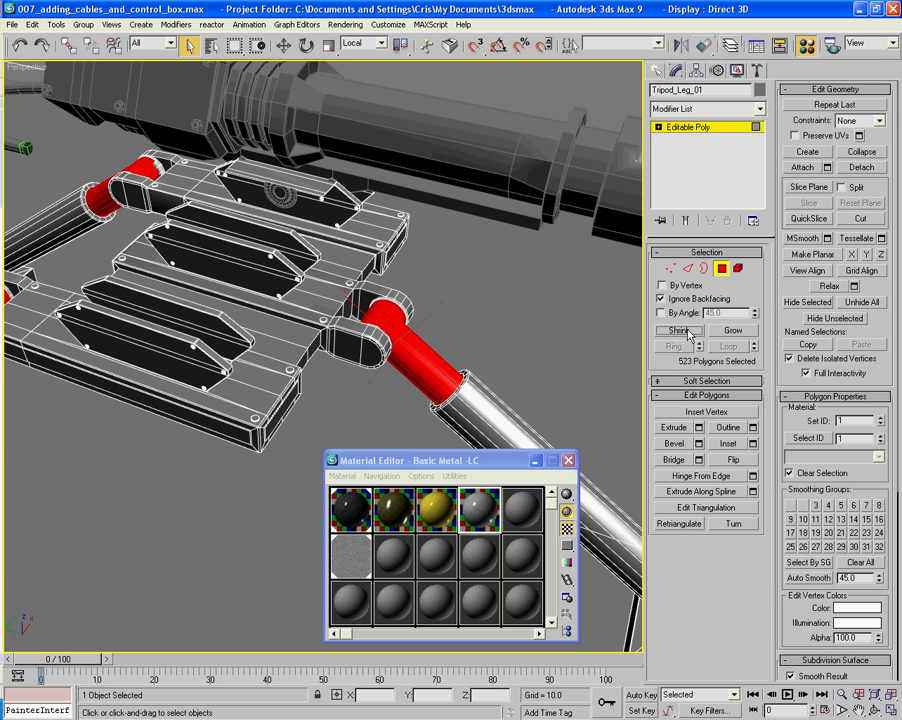
pyautogui.keyDown('alt'); pyautogui.moveTo(463, 344); pyautogui.dragTo(337, 324, button='middle'); pyautogui.keyUp('alt')
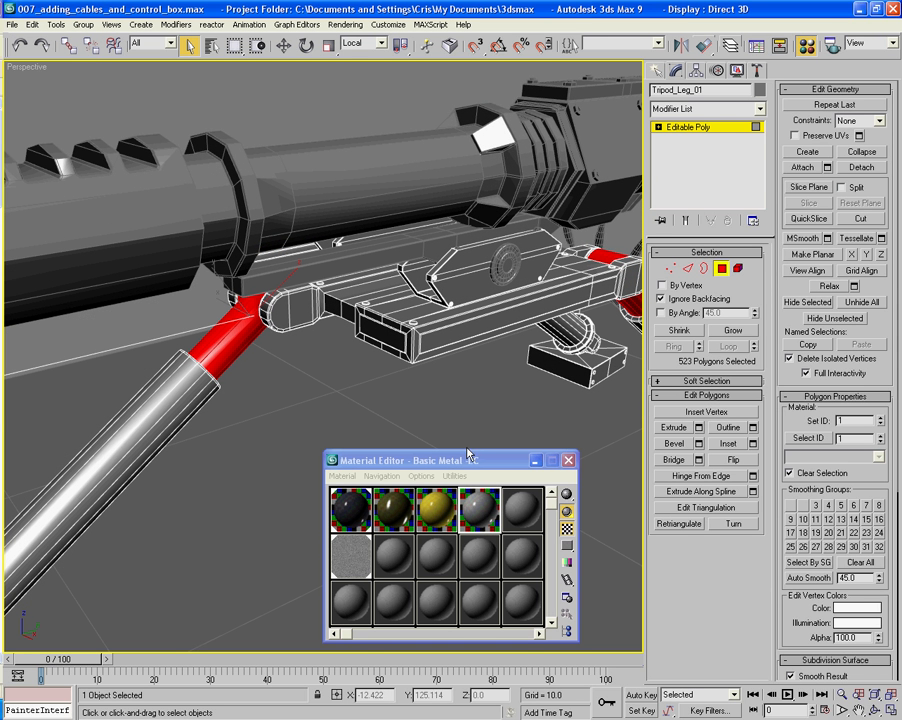
pyautogui.moveTo(466, 451); pyautogui.dragTo(468, 413)
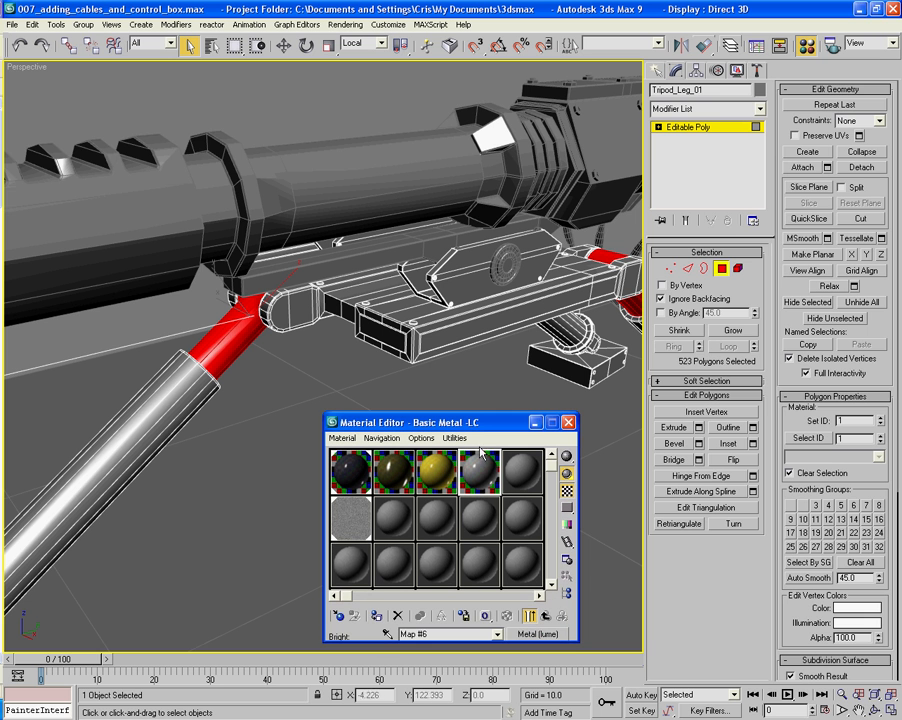
pyautogui.click(376, 617)
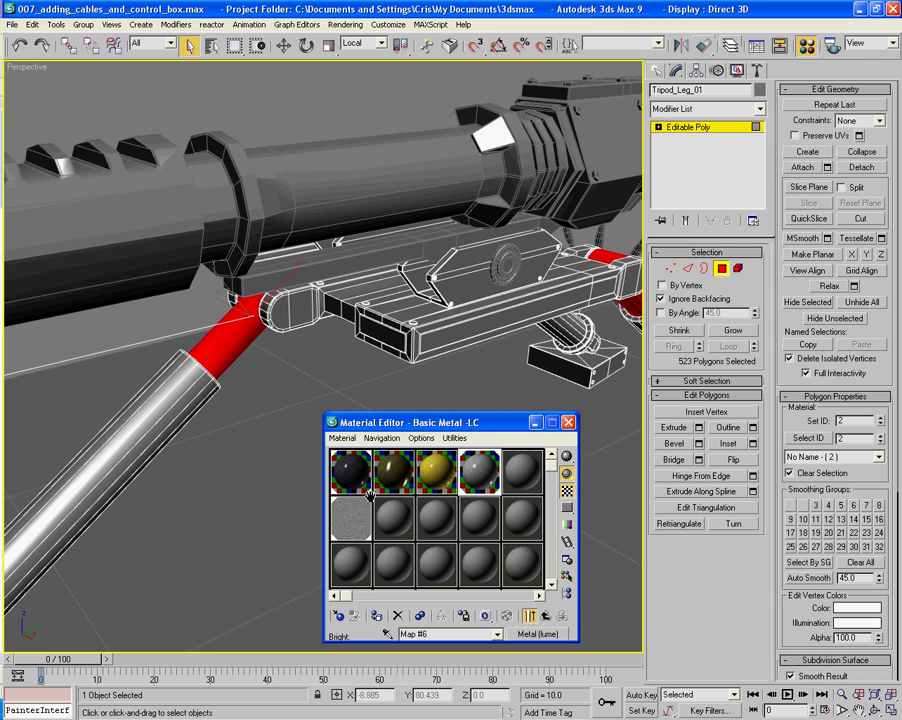
# - Invert the polygon selection to the remaining tripod parts, pick the Basic Metal material, and leave polygon editing
pyautogui.hotkey('ctrl', 'i')
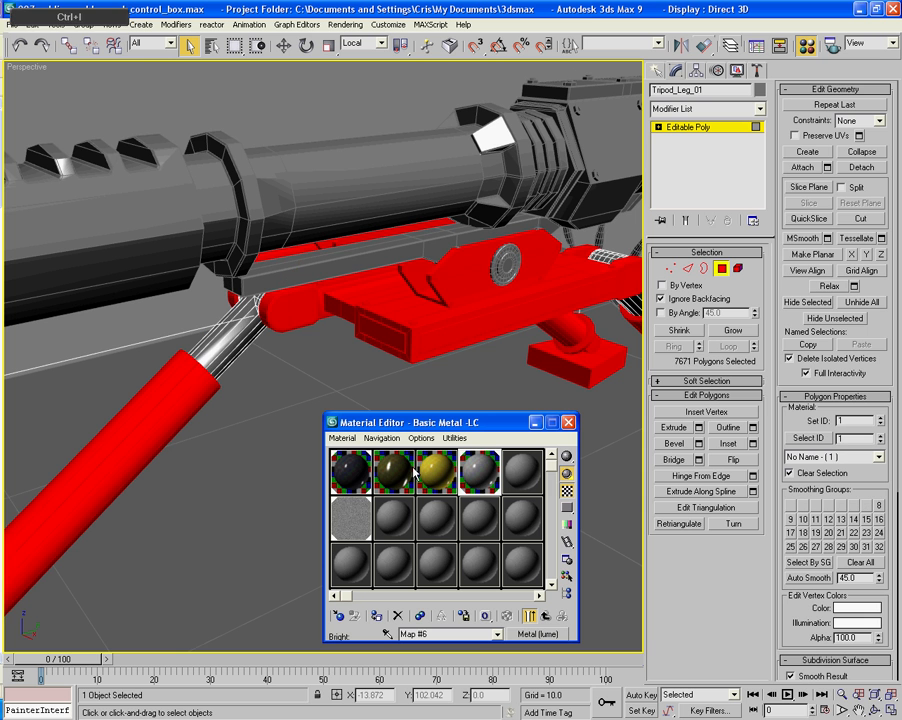
pyautogui.click(362, 468)
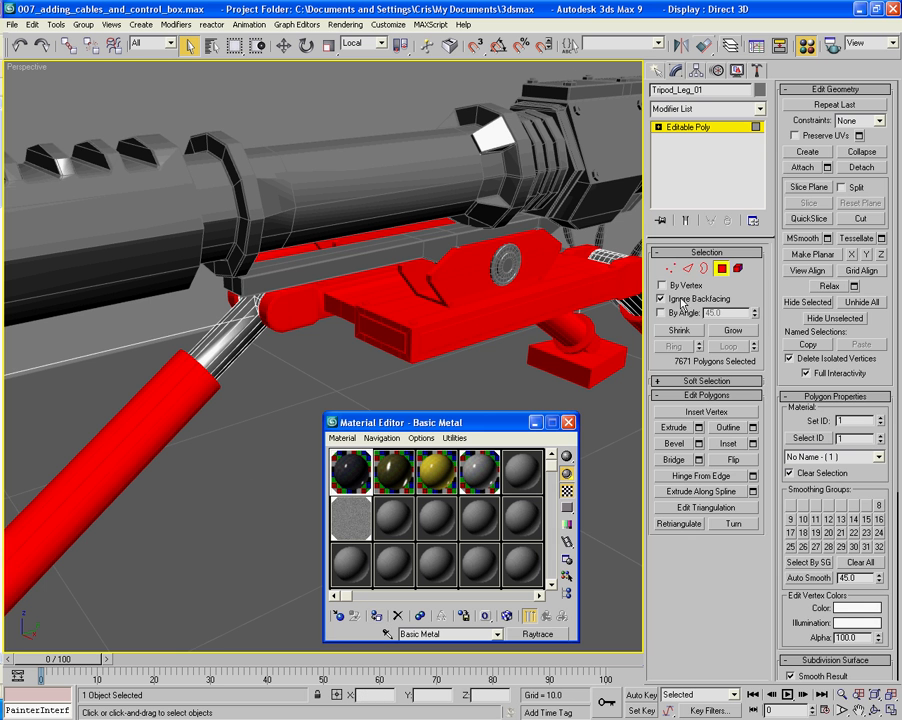
pyautogui.click(725, 272)
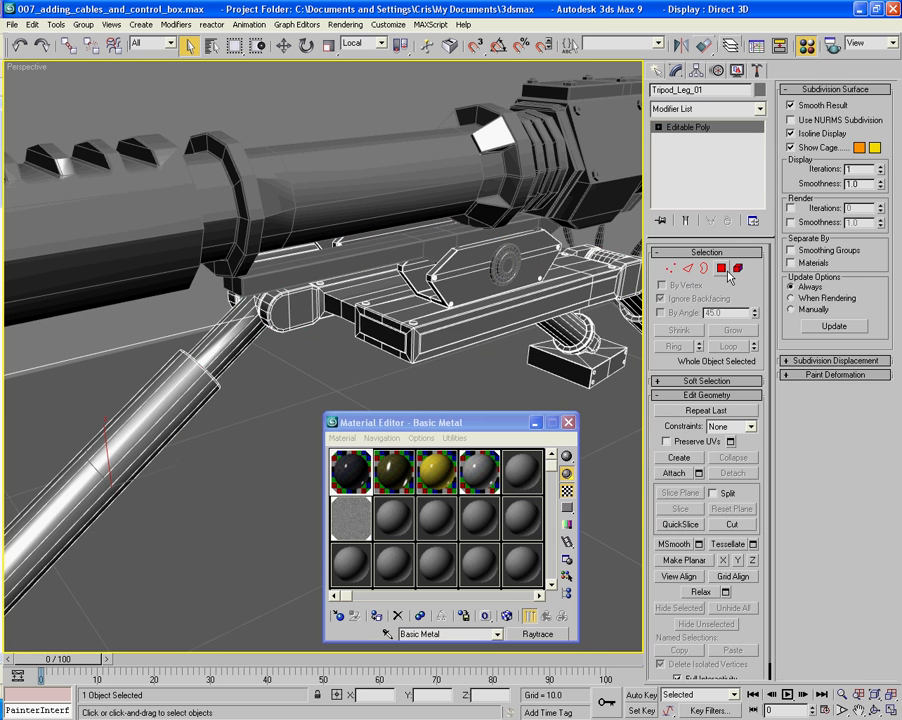
# - Turn off edged-faces display and render the Perspective view of the whole gun and tripod
pyautogui.click(310, 393)
pyautogui.press('F4')
pyautogui.scroll(-6, 275, 424)
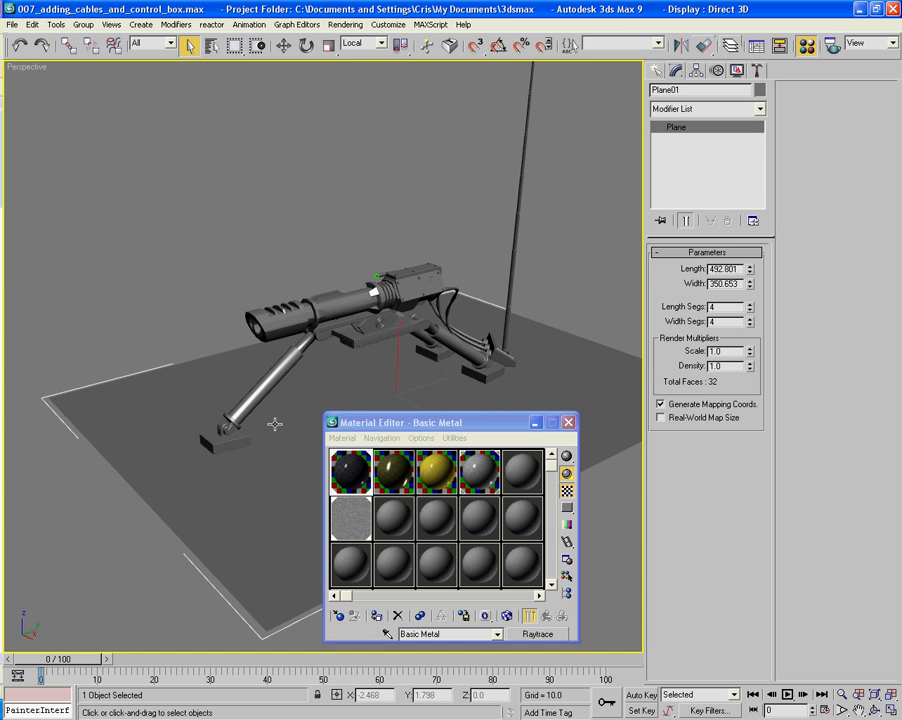
pyautogui.keyDown('alt'); pyautogui.moveTo(238, 394); pyautogui.dragTo(254, 386, button='middle'); pyautogui.keyUp('alt')
pyautogui.scroll(2, 254, 386)
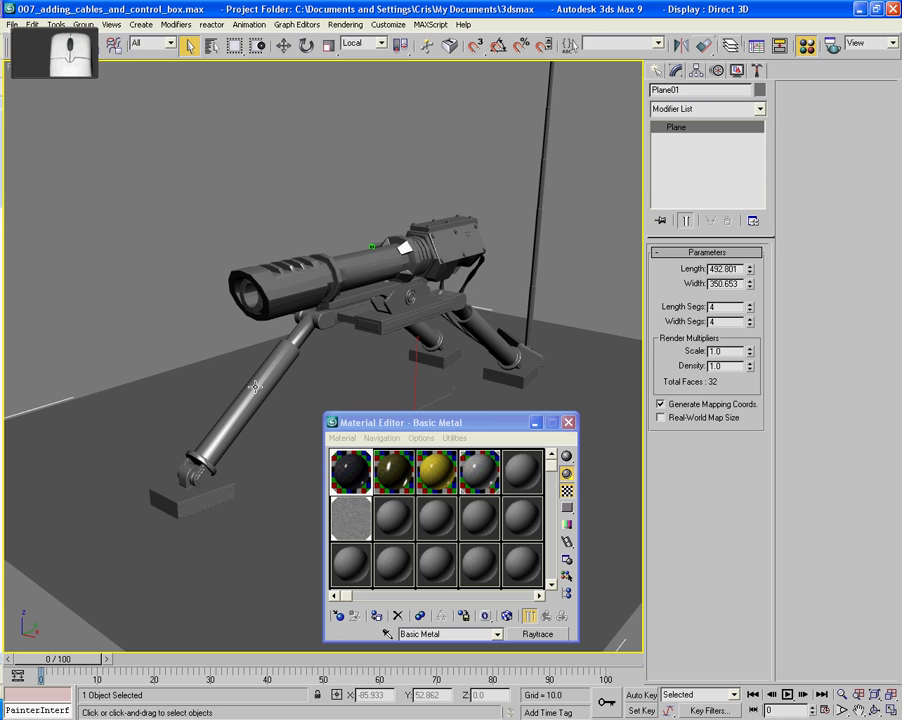
pyautogui.hotkey('shift', 'q')
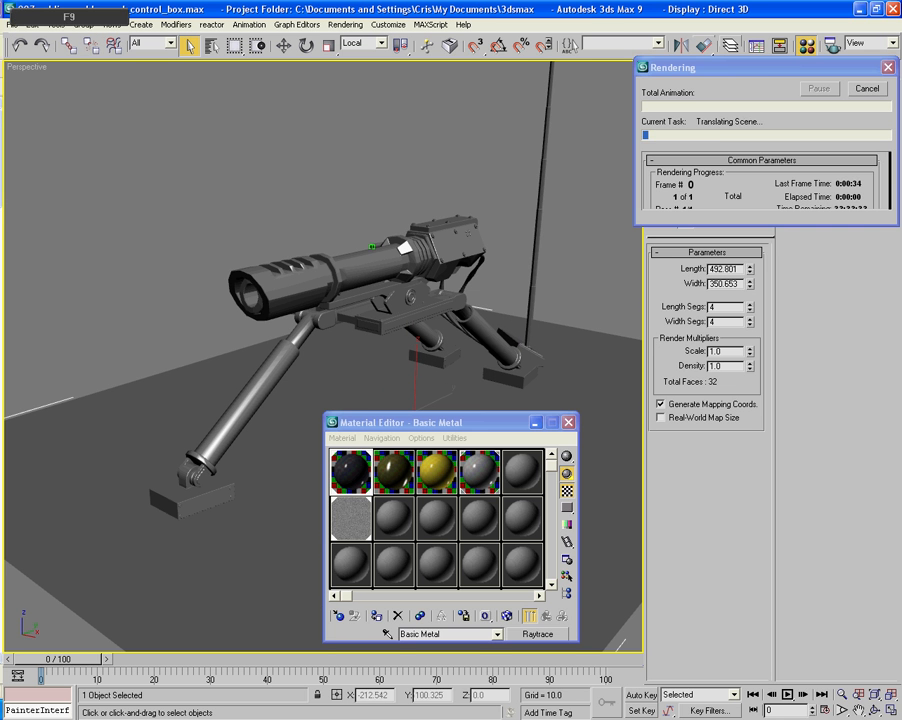
pyautogui.moveTo(305, 124); pyautogui.dragTo(500, 104)
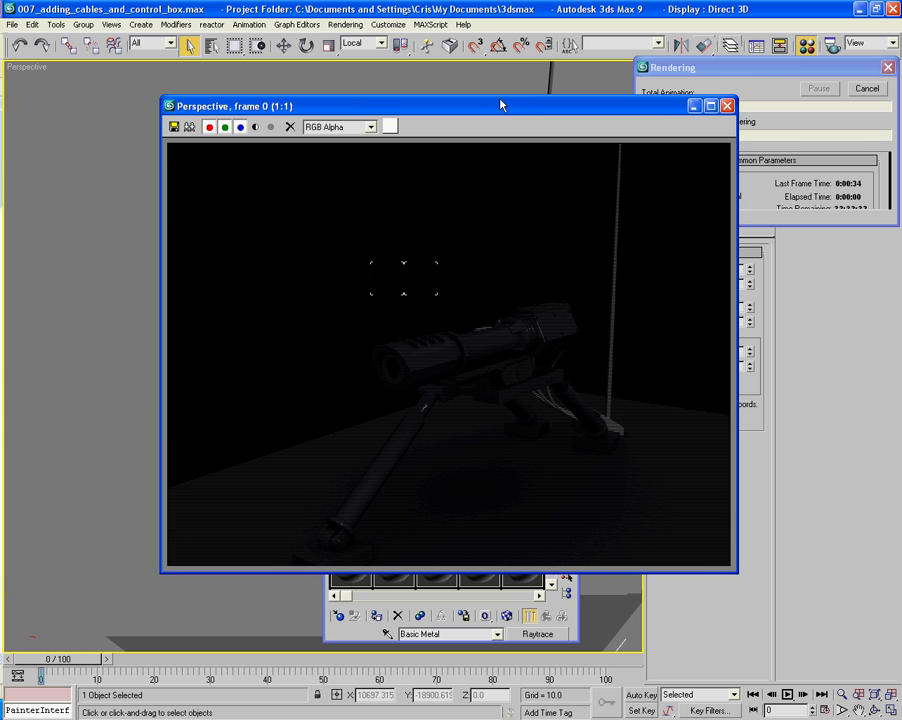
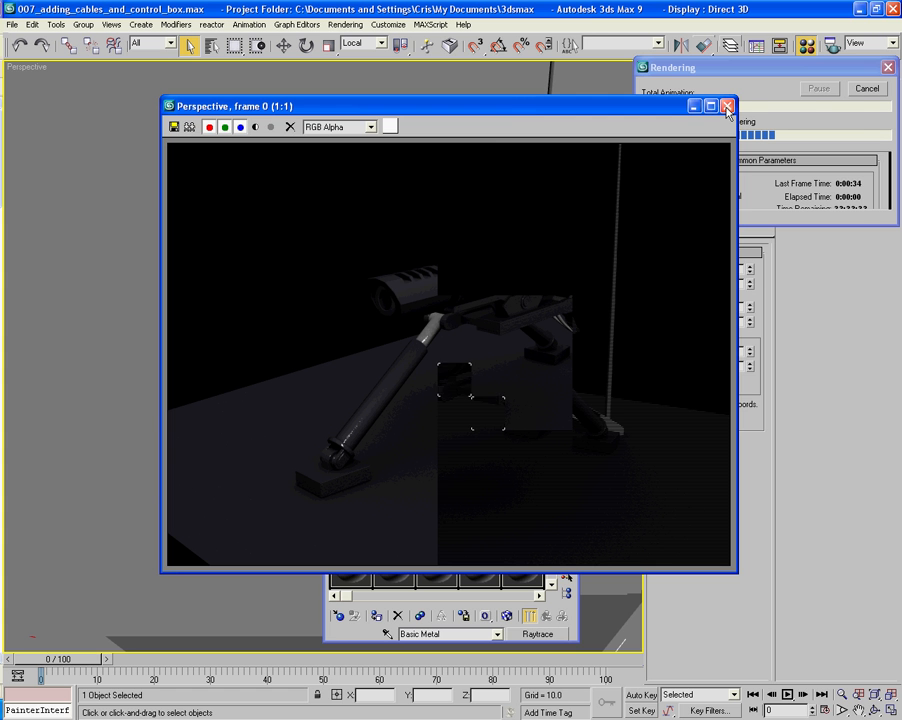
# - Cancel the running Perspective render and close its frame window
pyautogui.click(858, 96)
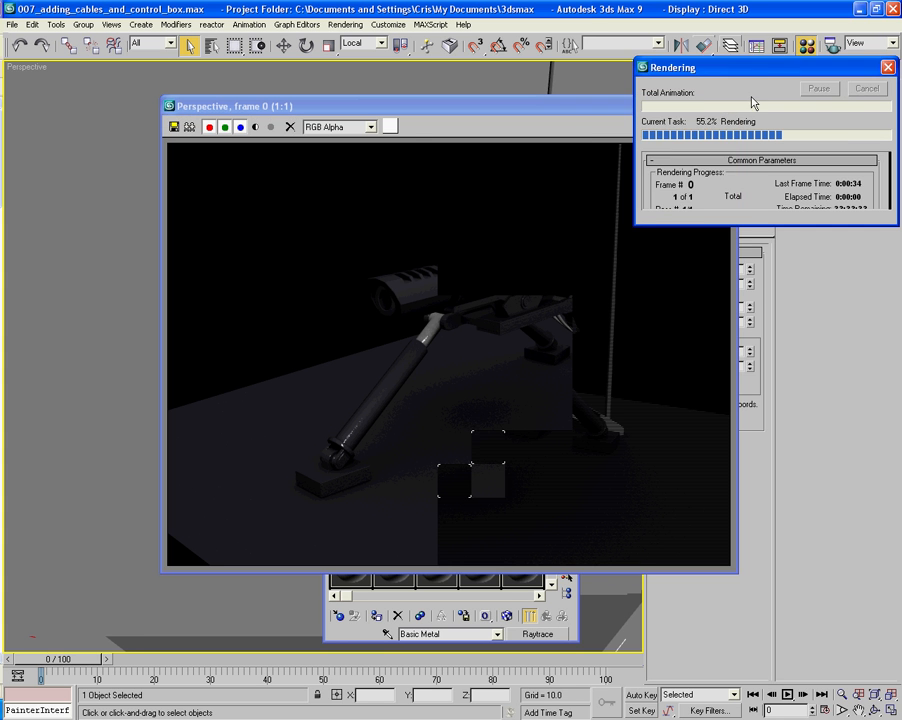
pyautogui.click(728, 106)
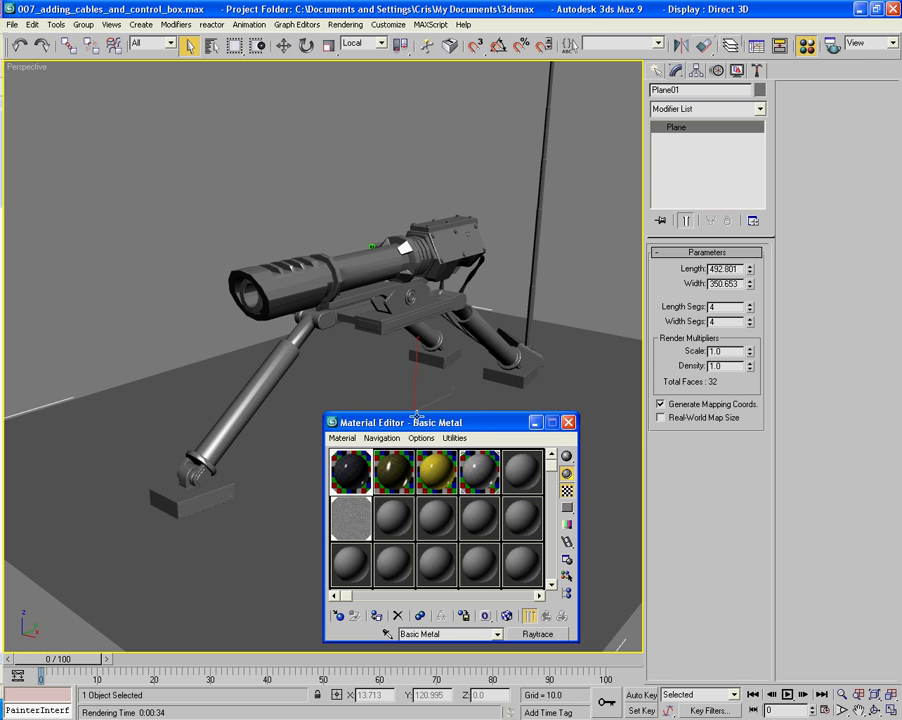
# - Set the Basic Metal material's glossiness to 55 and its specular level to 61, then close the Material Editor
pyautogui.moveTo(417, 410); pyautogui.dragTo(417, 124)
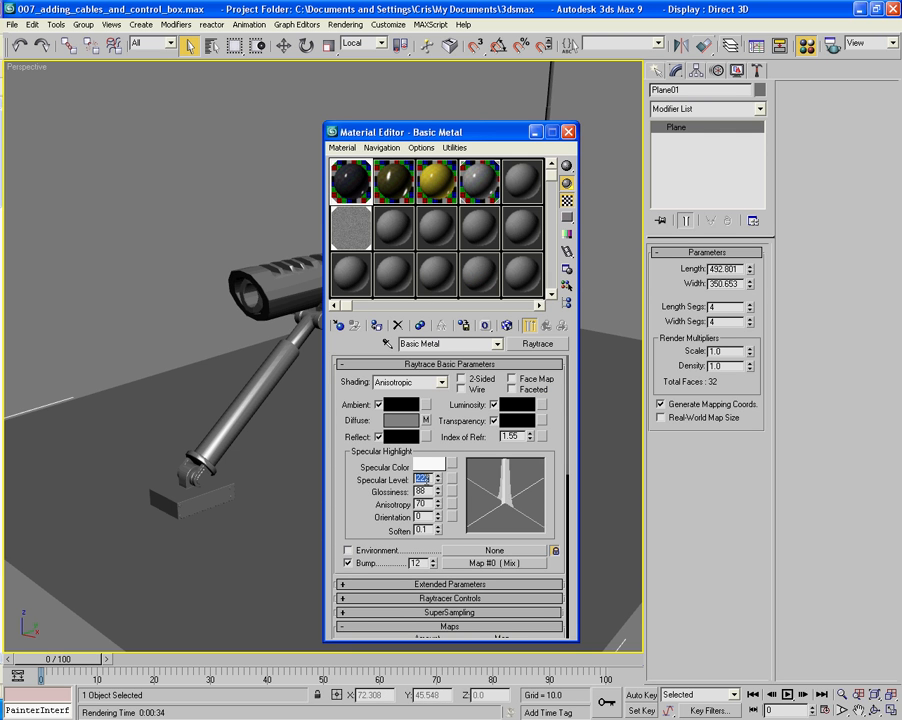
pyautogui.write('88')
pyautogui.press('Tab')
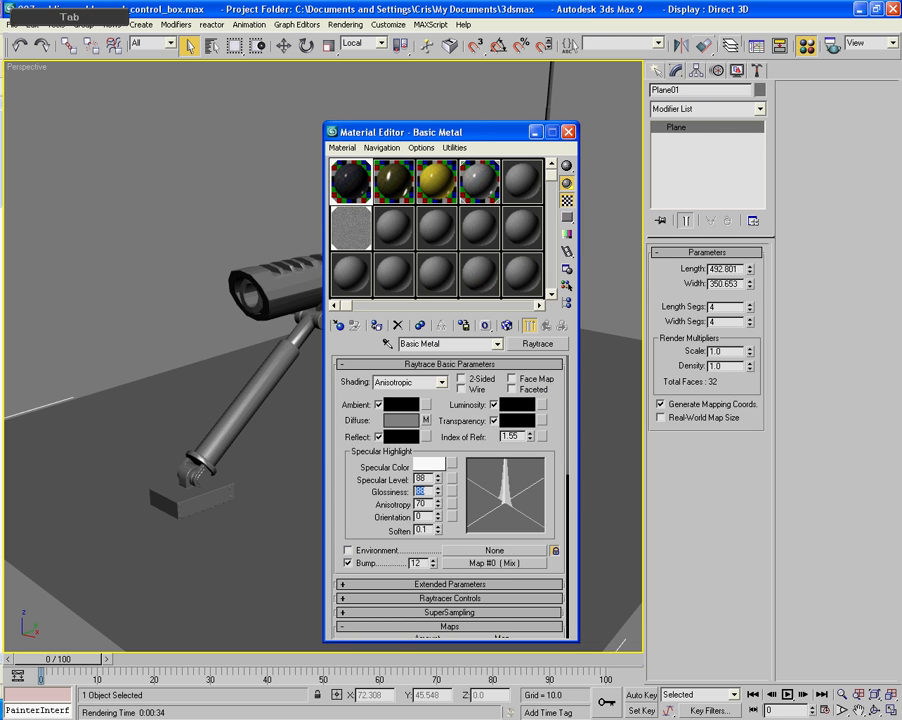
pyautogui.write('44')
pyautogui.press('Tab')
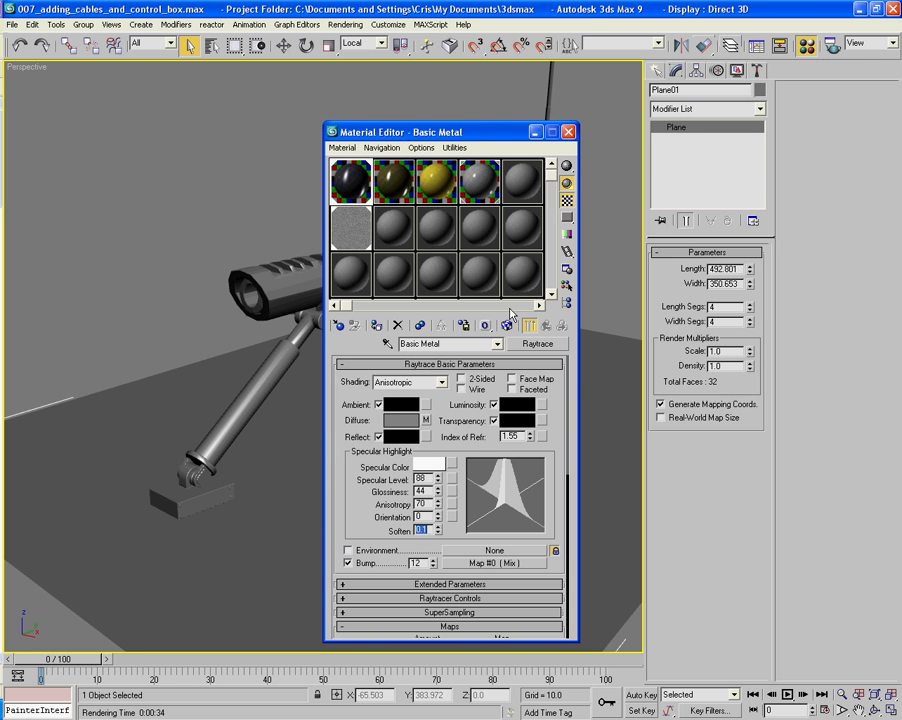
pyautogui.hotkey('shift', 'Tab')
pyautogui.write('55')
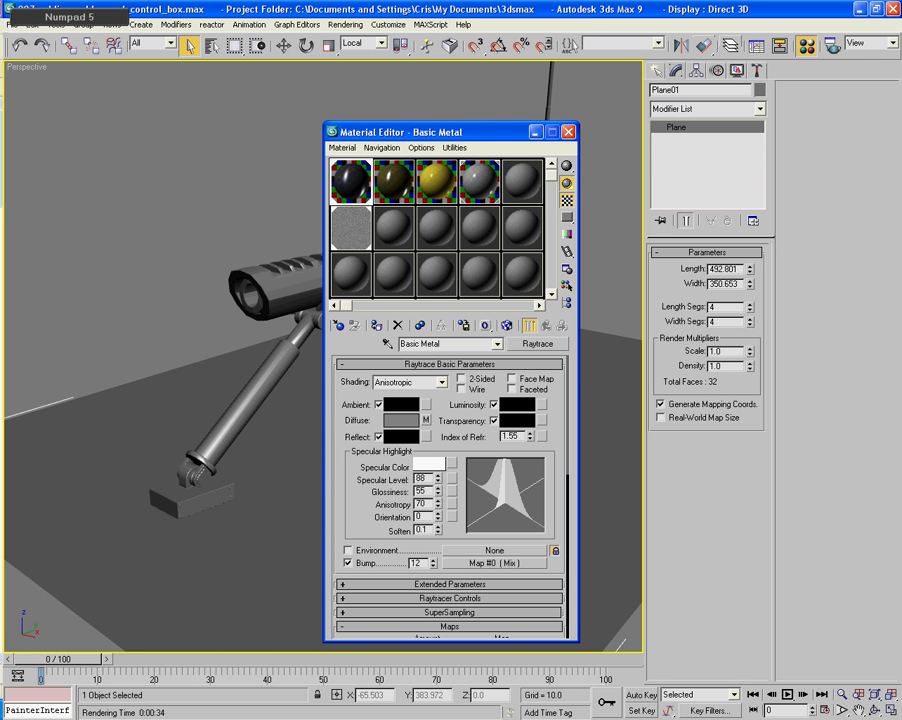
pyautogui.hotkey('shift', 'Tab')
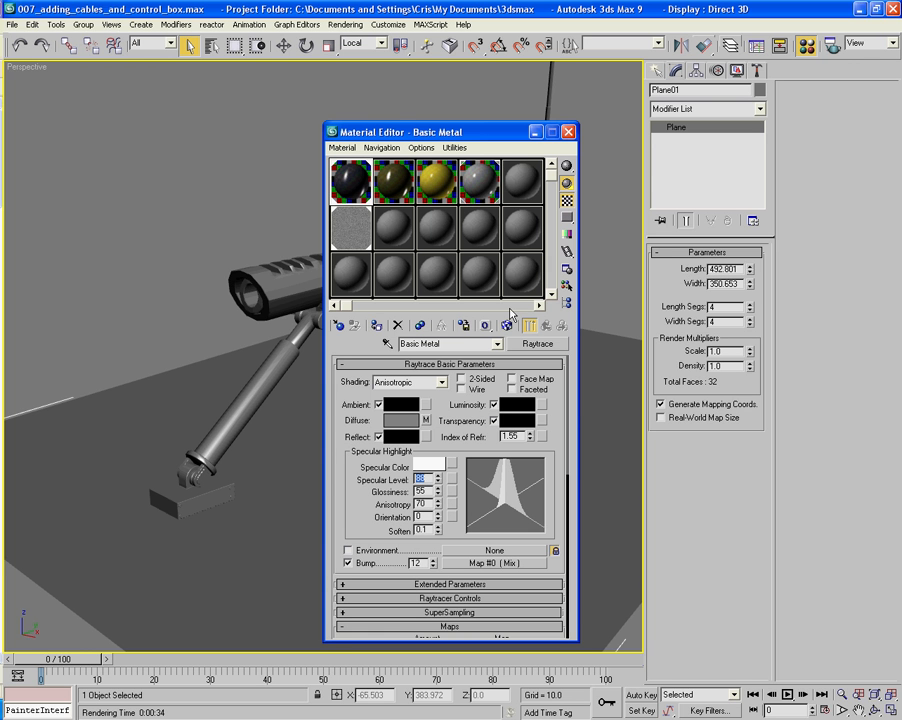
pyautogui.write('99')
pyautogui.press('Tab')
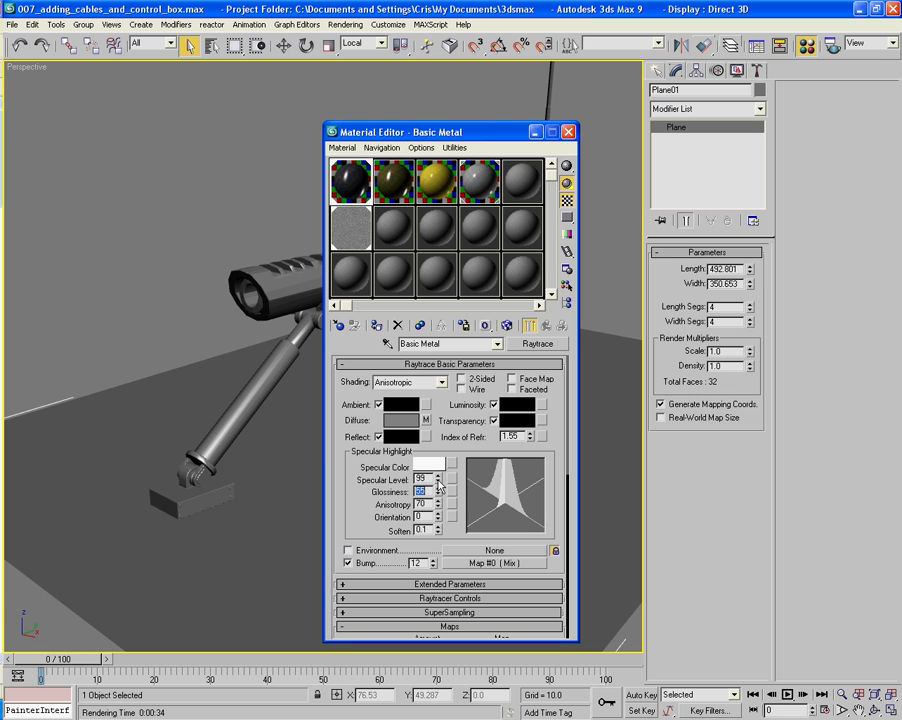
pyautogui.moveTo(439, 485); pyautogui.dragTo(440, 498)
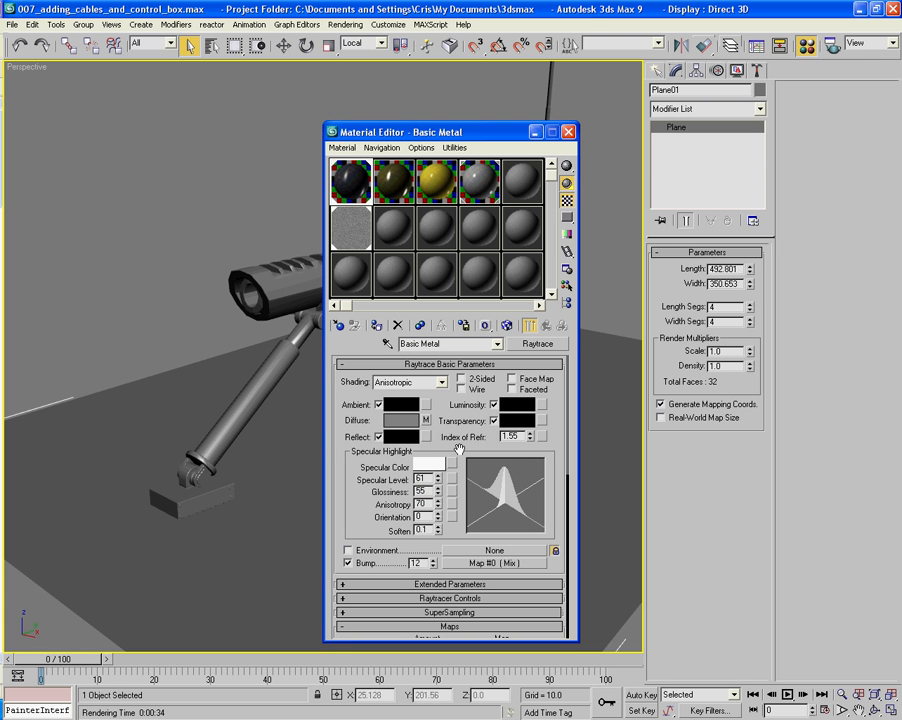
pyautogui.click(569, 133)
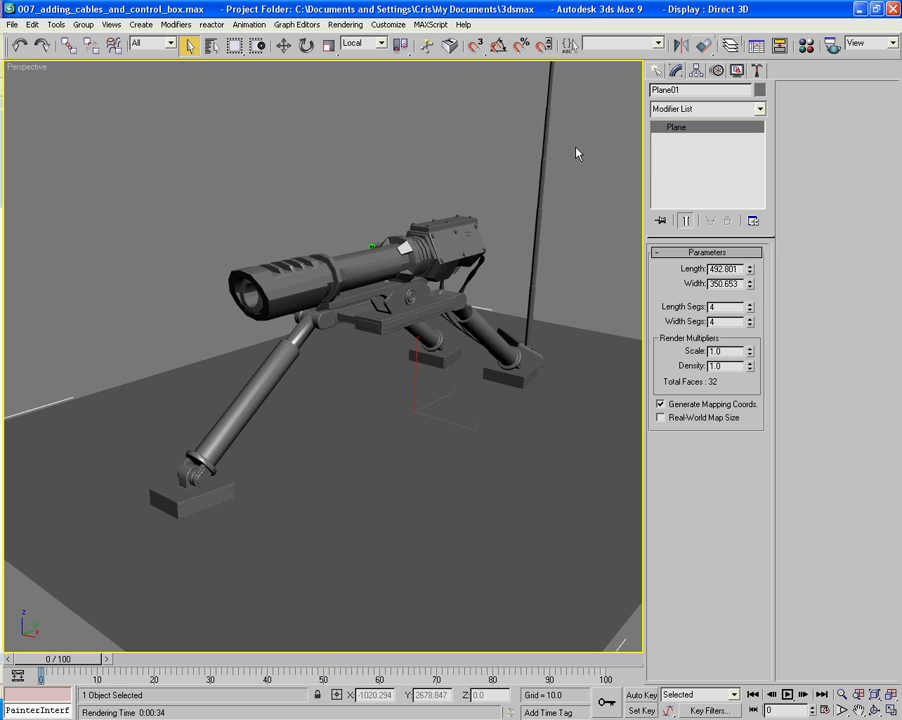
# - Select the gun body, reopen the Material Editor at reduced height, and turn on edged-faces display
pyautogui.keyDown('alt'); pyautogui.moveTo(584, 207); pyautogui.dragTo(487, 227, button='middle'); pyautogui.keyUp('alt')
pyautogui.click(414, 250)
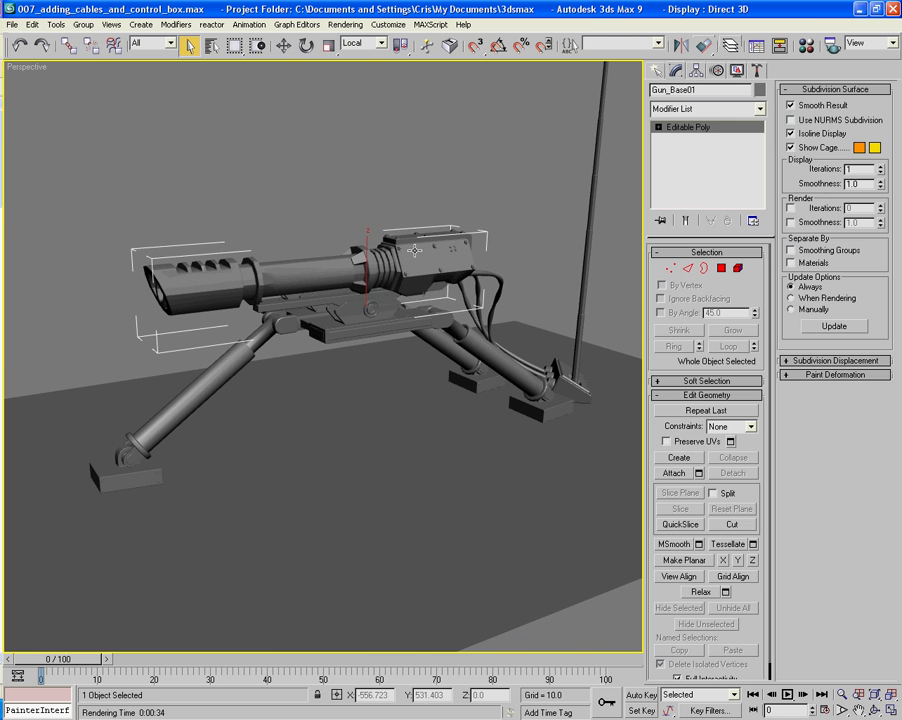
pyautogui.press('m')
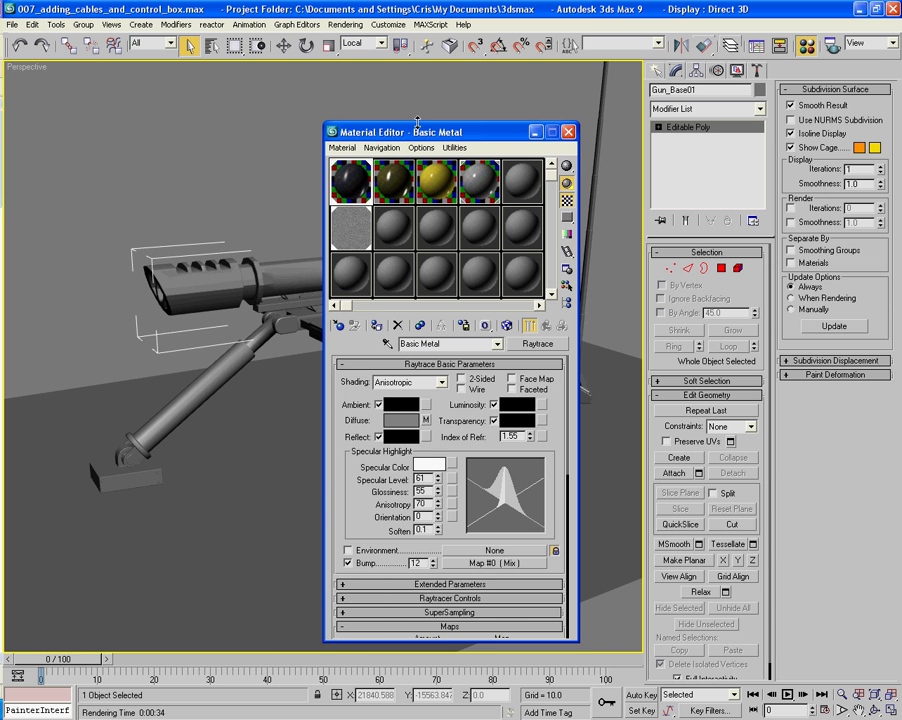
pyautogui.moveTo(418, 122); pyautogui.dragTo(431, 414)
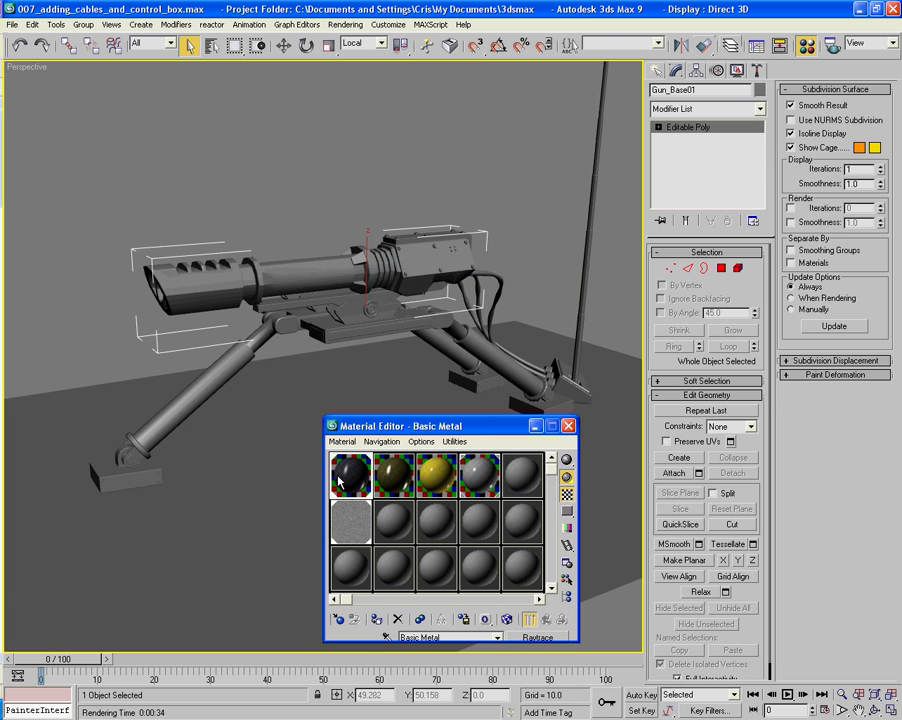
pyautogui.moveTo(205, 292); pyautogui.dragTo(203, 288)
pyautogui.keyDown('alt'); pyautogui.moveTo(402, 235); pyautogui.dragTo(356, 237, button='middle'); pyautogui.keyUp('alt')
pyautogui.press('F4')
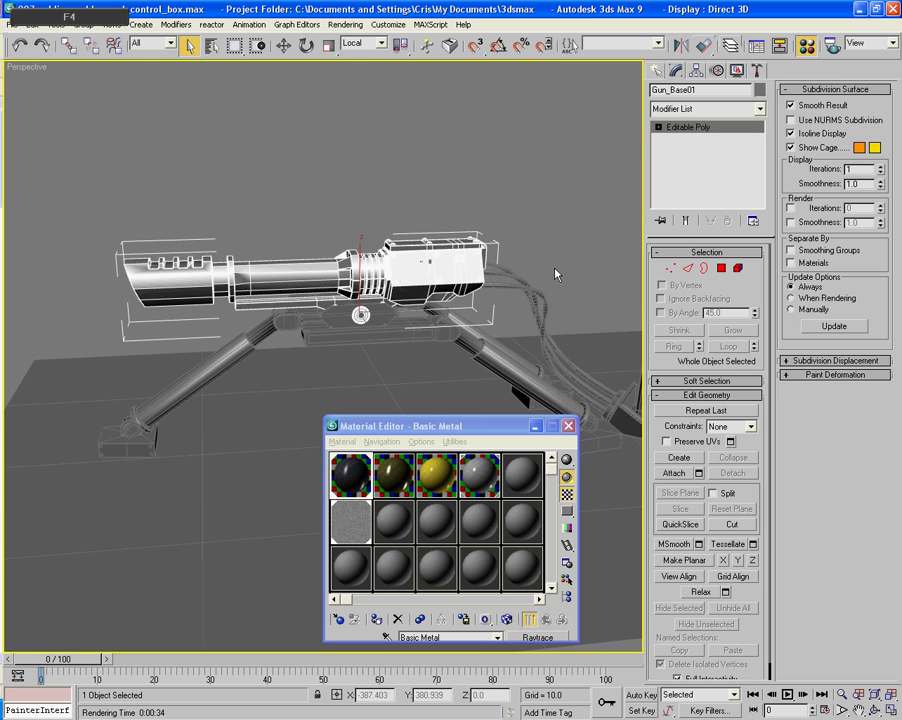
# - Enter polygon editing and select the long barrel tube polygons plus the short strips reaching the front collar on the near side
pyautogui.moveTo(555, 273); pyautogui.dragTo(588, 264, button='middle')
pyautogui.scroll(4, 588, 264)
pyautogui.moveTo(533, 212); pyautogui.dragTo(526, 317, button='middle')
pyautogui.click(722, 268)
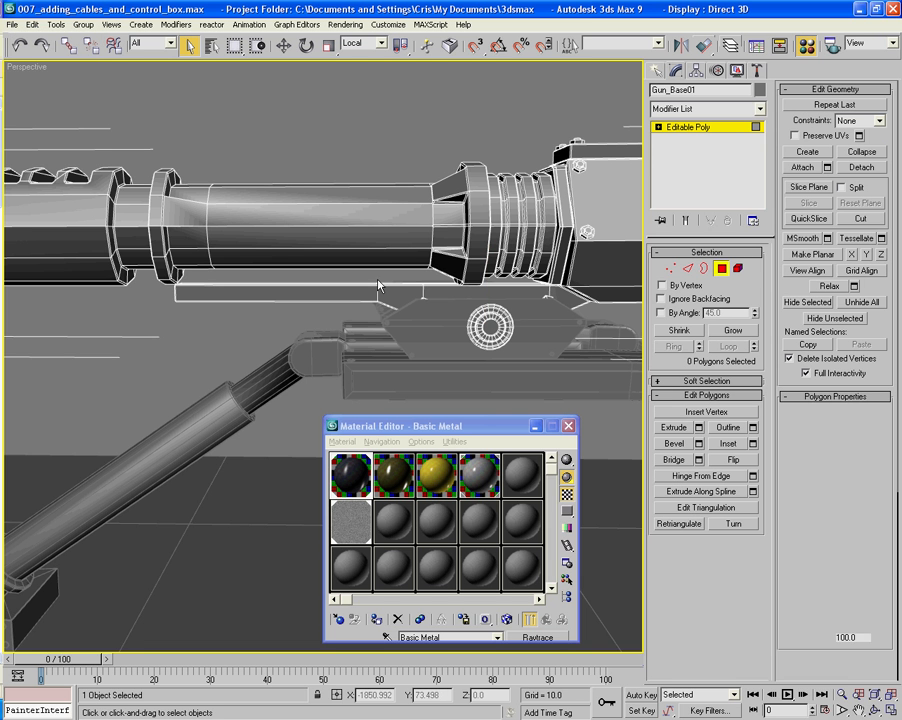
pyautogui.moveTo(294, 222); pyautogui.dragTo(305, 274)
pyautogui.keyDown('alt'); pyautogui.moveTo(305, 274); pyautogui.dragTo(228, 224, button='middle'); pyautogui.keyUp('alt')
pyautogui.keyDown('ctrl'); pyautogui.click(200, 228); pyautogui.keyUp('ctrl')
pyautogui.keyDown('ctrl'); pyautogui.click(213, 231); pyautogui.keyUp('ctrl')
pyautogui.keyDown('ctrl'); pyautogui.click(214, 223); pyautogui.keyUp('ctrl')
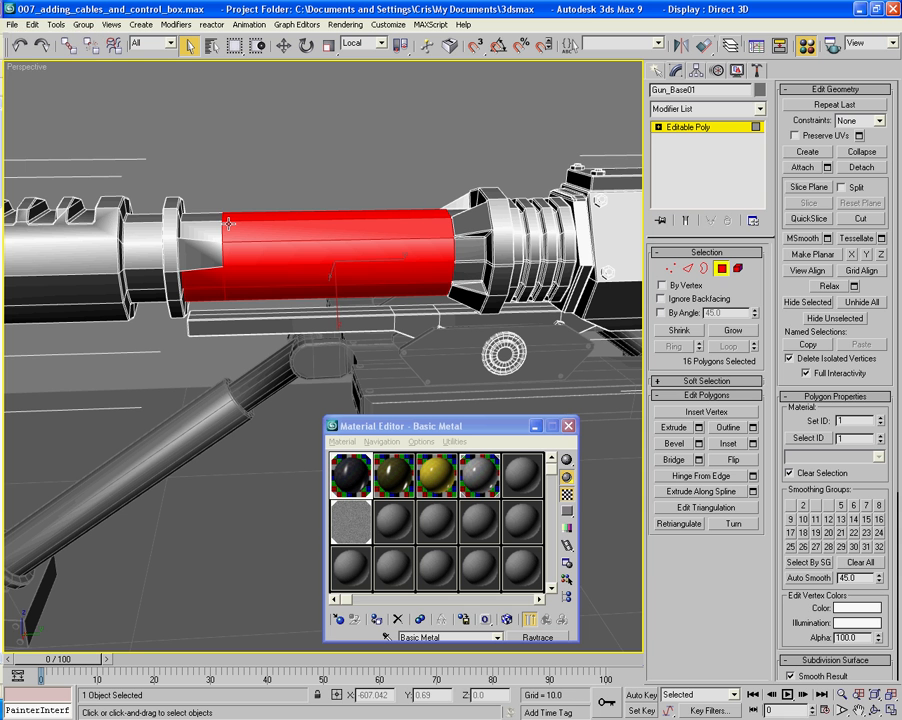
pyautogui.keyDown('ctrl'); pyautogui.click(211, 231); pyautogui.keyUp('ctrl')
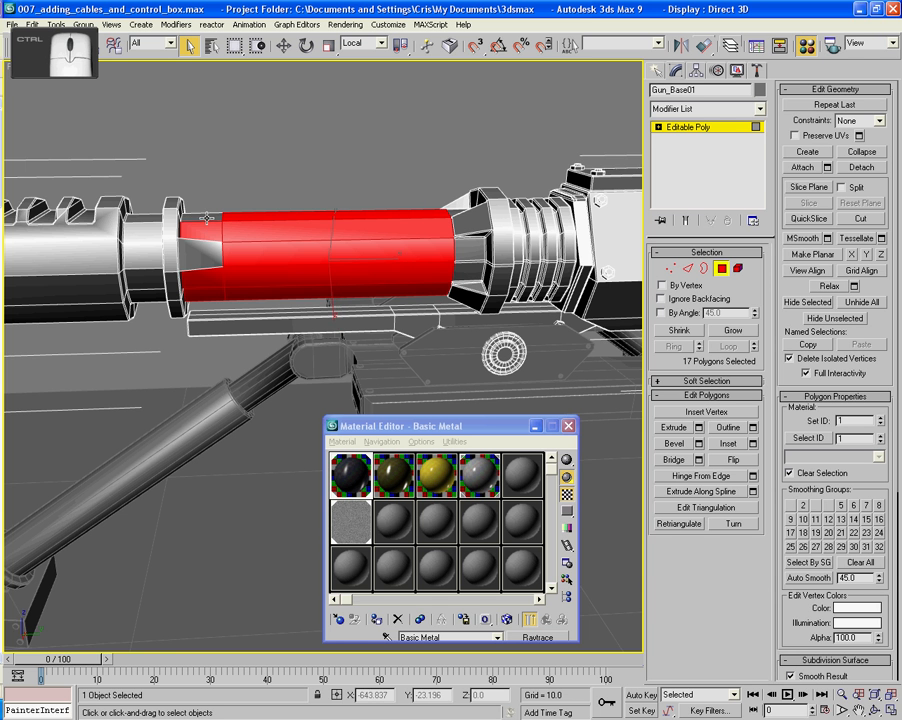
pyautogui.keyDown('alt'); pyautogui.moveTo(245, 211); pyautogui.dragTo(132, 186, button='middle'); pyautogui.keyUp('alt')
# - Add the short polygons between the barrel tube and the front collar on the opposite side, leaving out the sloped wedge faces
pyautogui.keyDown('ctrl'); pyautogui.click(399, 182); pyautogui.keyUp('ctrl')
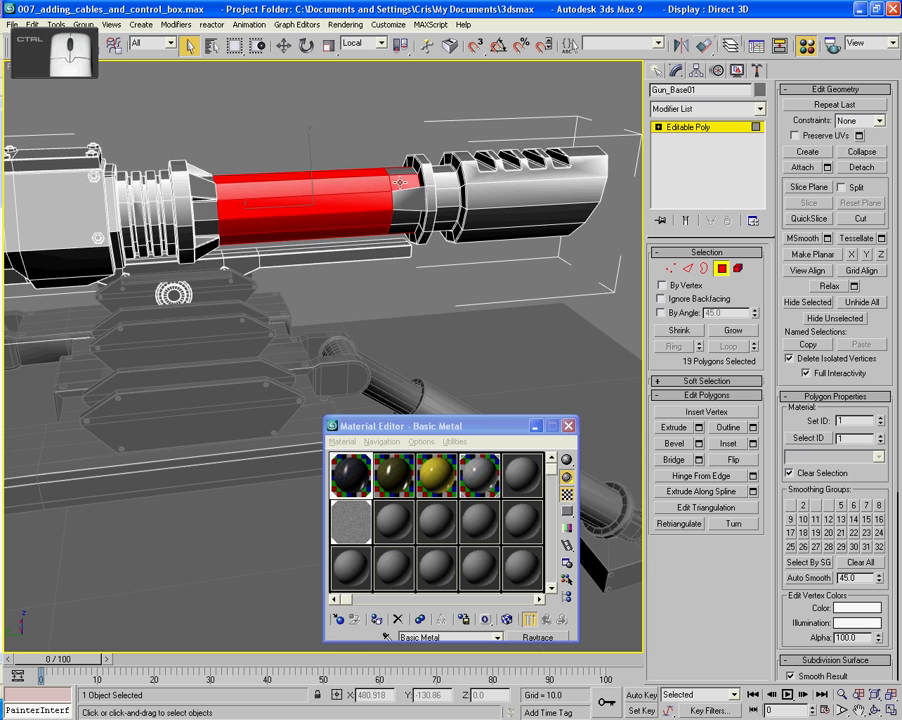
pyautogui.hotkey('ctrl', 'z')
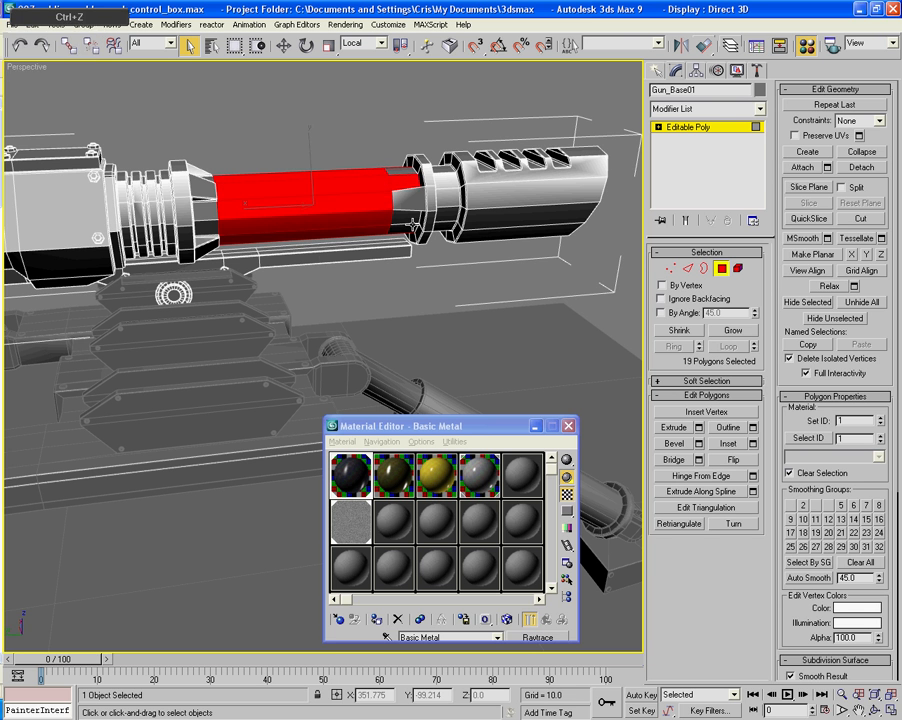
pyautogui.keyDown('alt'); pyautogui.moveTo(410, 222); pyautogui.dragTo(402, 144, button='middle'); pyautogui.keyUp('alt')
pyautogui.keyDown('ctrl'); pyautogui.click(384, 146); pyautogui.keyUp('ctrl')
pyautogui.keyDown('ctrl'); pyautogui.click(411, 241); pyautogui.keyUp('ctrl')
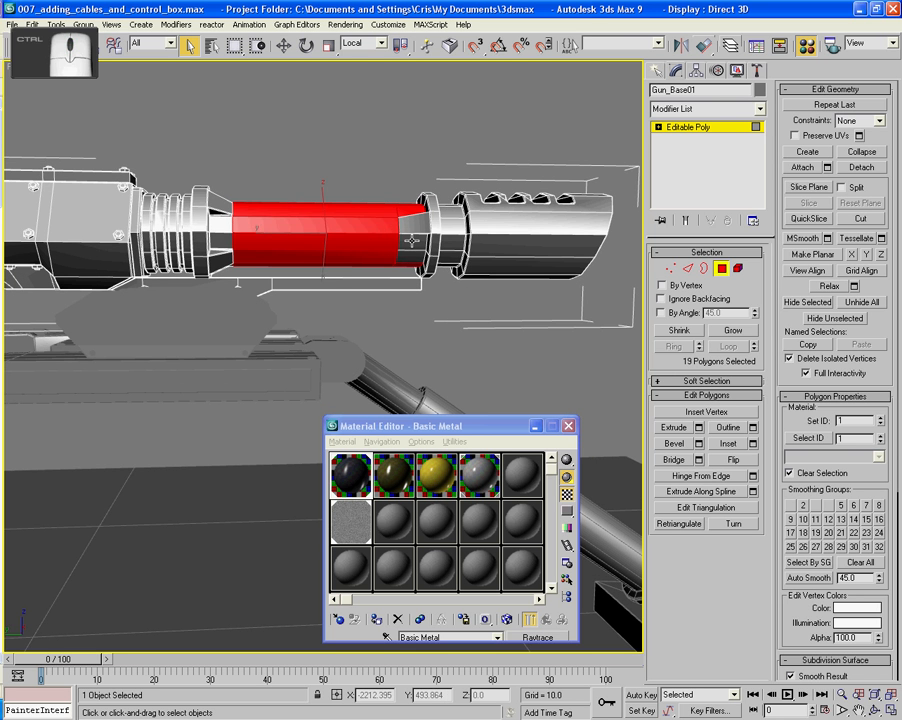
pyautogui.hotkey('ctrl', 'z')
pyautogui.keyDown('ctrl'); pyautogui.click(419, 257); pyautogui.keyUp('ctrl')
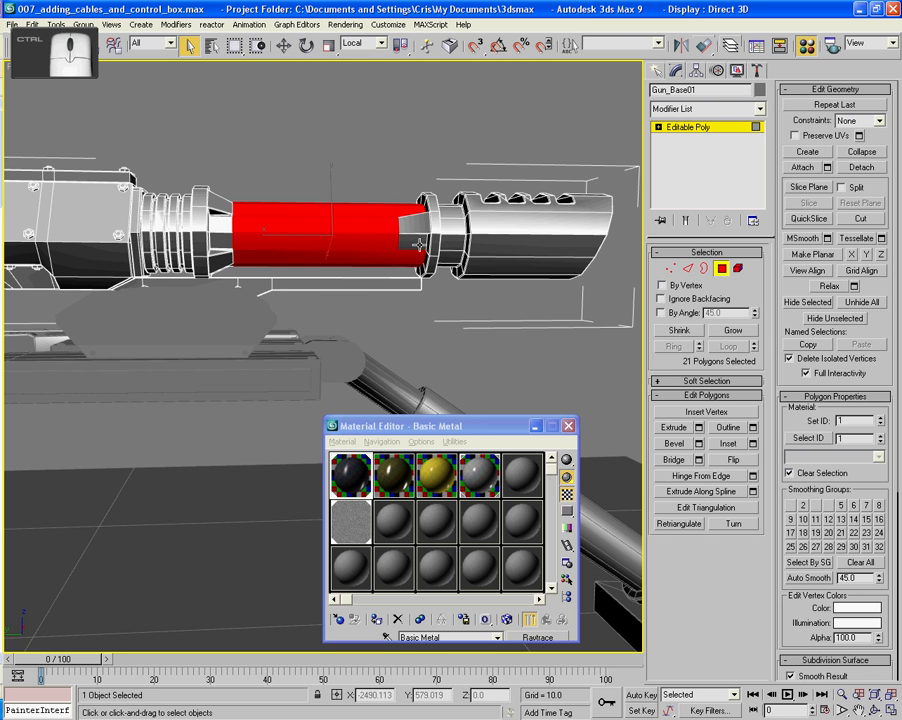
pyautogui.keyDown('ctrl'); pyautogui.click(420, 241); pyautogui.keyUp('ctrl')
# - Add the tube polygons exposed between the rear collar's fins on the opposite side and top of the barrel
pyautogui.keyDown('alt'); pyautogui.moveTo(361, 213); pyautogui.dragTo(300, 240, button='middle'); pyautogui.keyUp('alt')
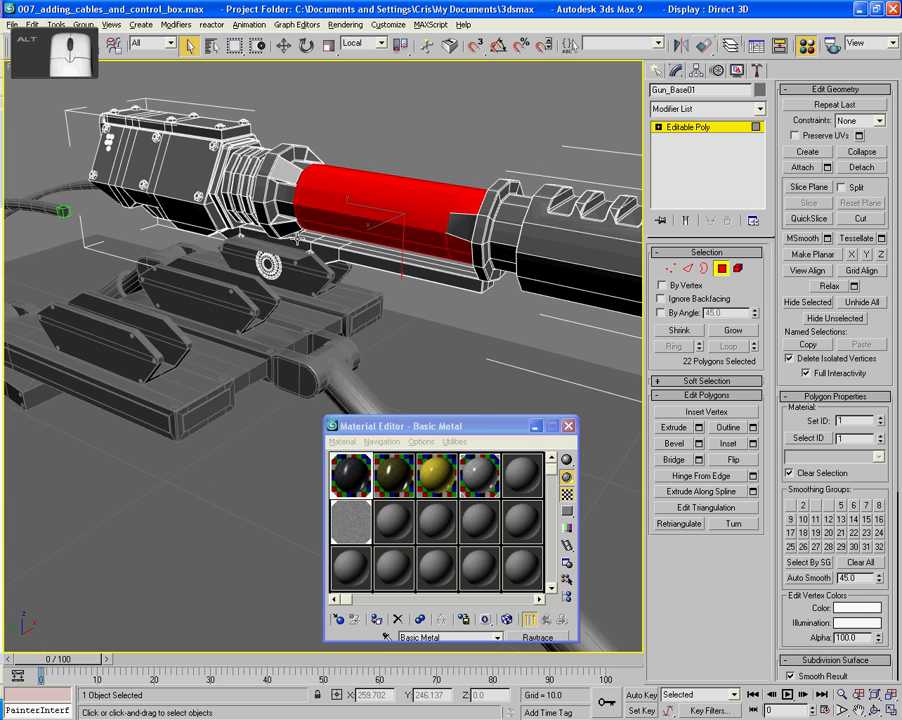
pyautogui.keyDown('ctrl'); pyautogui.click(287, 212); pyautogui.keyUp('ctrl')
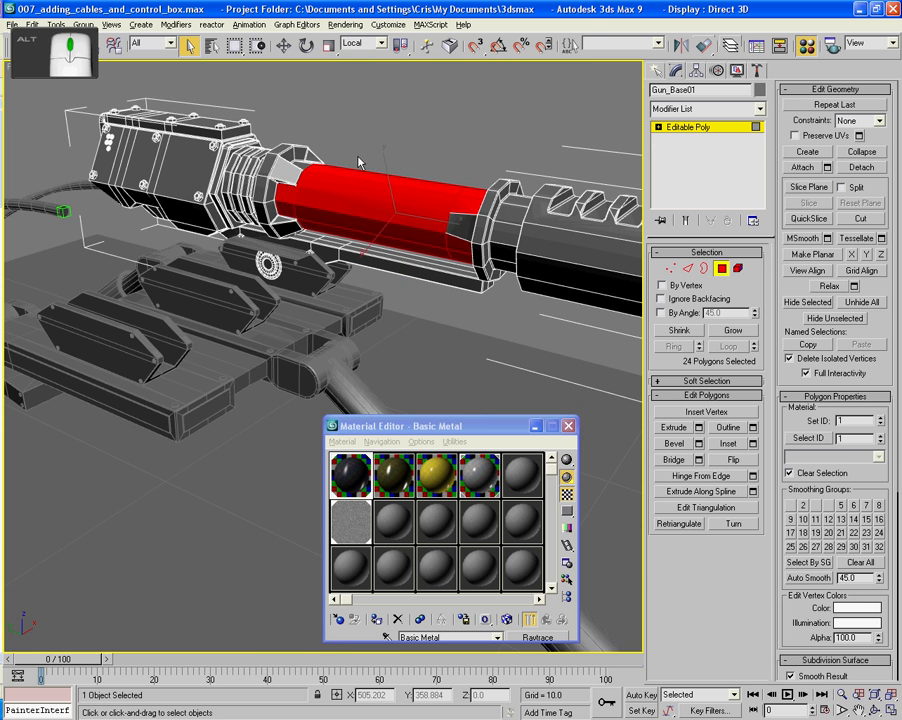
pyautogui.keyDown('alt'); pyautogui.moveTo(361, 163); pyautogui.dragTo(200, 128, button='middle'); pyautogui.keyUp('alt')
pyautogui.keyDown('ctrl'); pyautogui.click(433, 160); pyautogui.keyUp('ctrl')
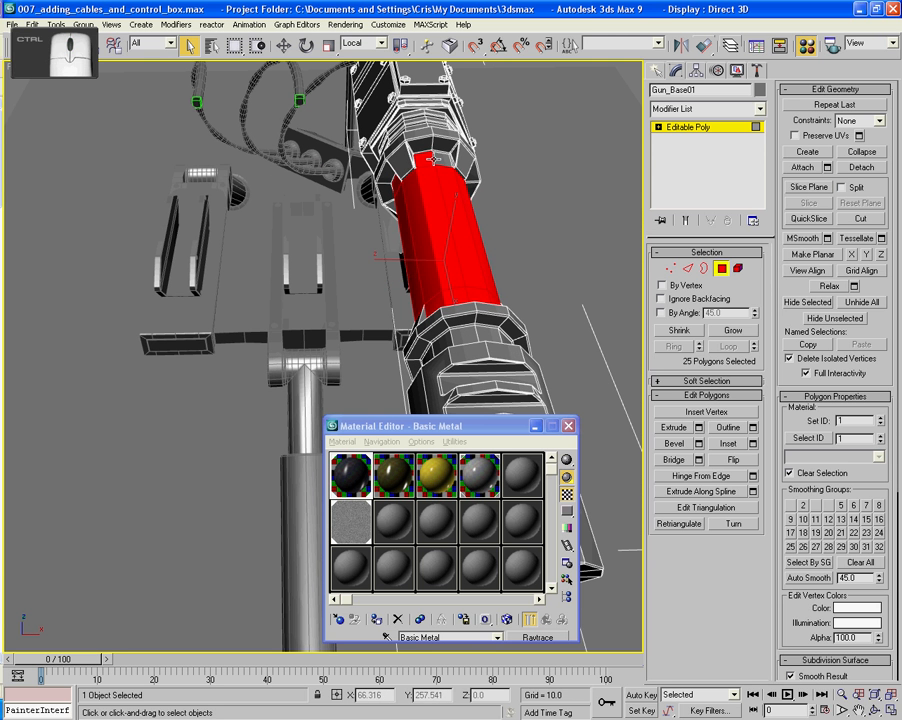
pyautogui.keyDown('ctrl'); pyautogui.click(444, 161); pyautogui.keyUp('ctrl')
# - Add the tube polygons exposed between the rear collar's fins on the near side of the barrel
pyautogui.keyDown('alt'); pyautogui.moveTo(474, 178); pyautogui.dragTo(434, 155, button='middle'); pyautogui.keyUp('alt')
pyautogui.keyDown('alt'); pyautogui.moveTo(445, 222); pyautogui.dragTo(335, 121, button='middle'); pyautogui.keyUp('alt')
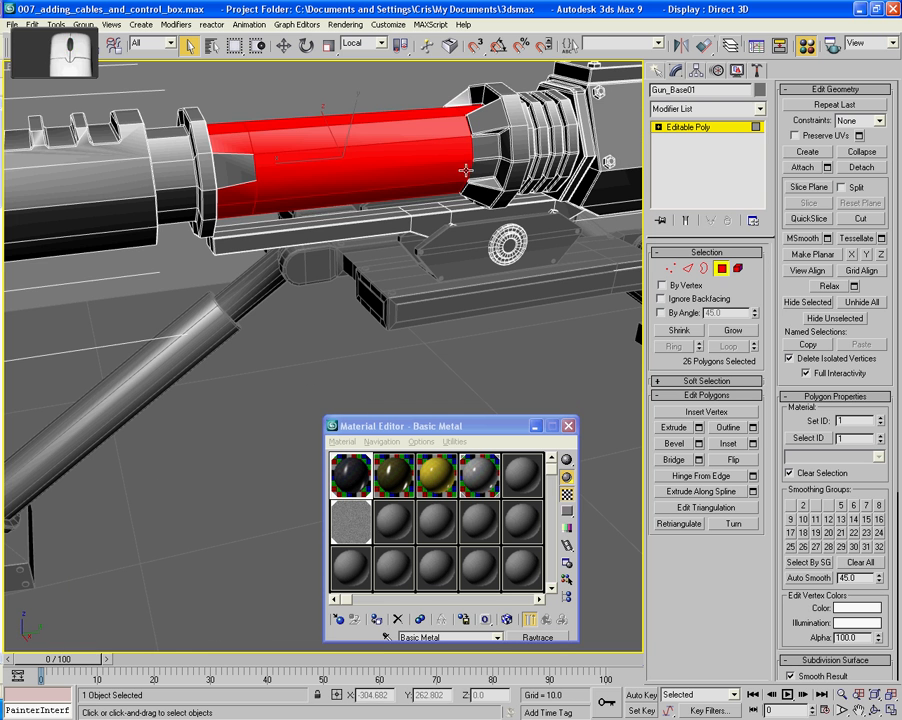
pyautogui.keyDown('ctrl'); pyautogui.click(480, 163); pyautogui.keyUp('ctrl')
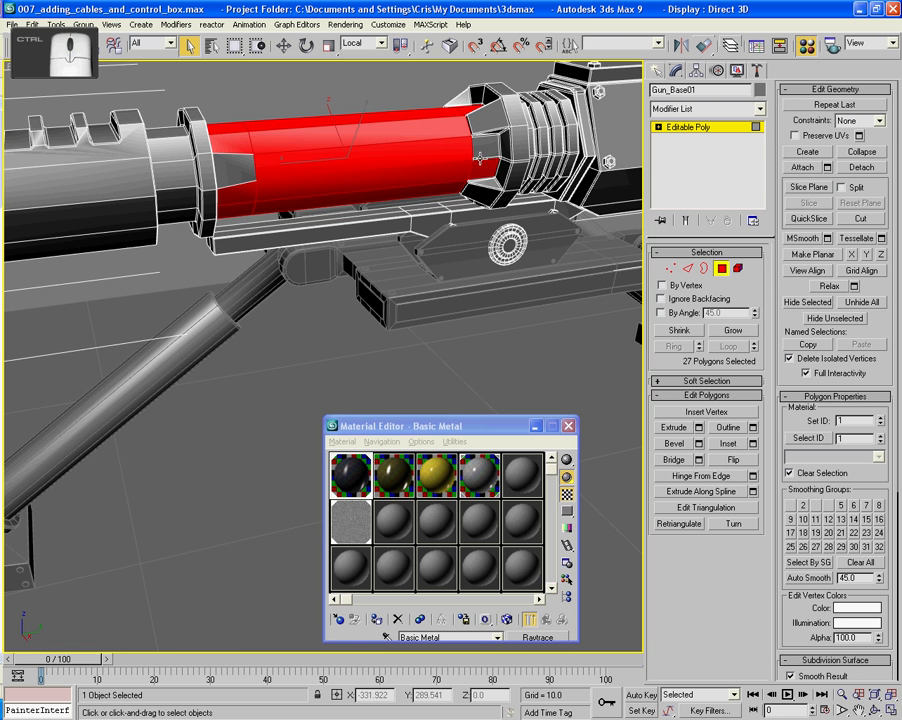
pyautogui.keyDown('ctrl'); pyautogui.click(481, 150); pyautogui.keyUp('ctrl')
pyautogui.keyDown('alt'); pyautogui.moveTo(481, 152); pyautogui.dragTo(582, 149, button='middle'); pyautogui.keyUp('alt')
pyautogui.keyDown('alt'); pyautogui.moveTo(419, 138); pyautogui.dragTo(402, 280, button='middle'); pyautogui.keyUp('alt')
pyautogui.keyDown('ctrl'); pyautogui.click(502, 141); pyautogui.keyUp('ctrl')
pyautogui.keyDown('ctrl'); pyautogui.click(482, 158); pyautogui.keyUp('ctrl')
# - Add the muzzle's inner bore polygons and one half of the surrounding inner ring to the selection
pyautogui.keyDown('ctrl'); pyautogui.moveTo(320, 307); pyautogui.dragTo(323, 131); pyautogui.keyUp('ctrl')
pyautogui.moveTo(388, 213); pyautogui.dragTo(304, 124, button='middle')
pyautogui.keyDown('alt'); pyautogui.moveTo(442, 154); pyautogui.dragTo(374, 157, button='middle'); pyautogui.keyUp('alt')
pyautogui.moveTo(470, 199); pyautogui.dragTo(522, 222, button='middle')
pyautogui.keyDown('ctrl'); pyautogui.click(370, 272); pyautogui.keyUp('ctrl')
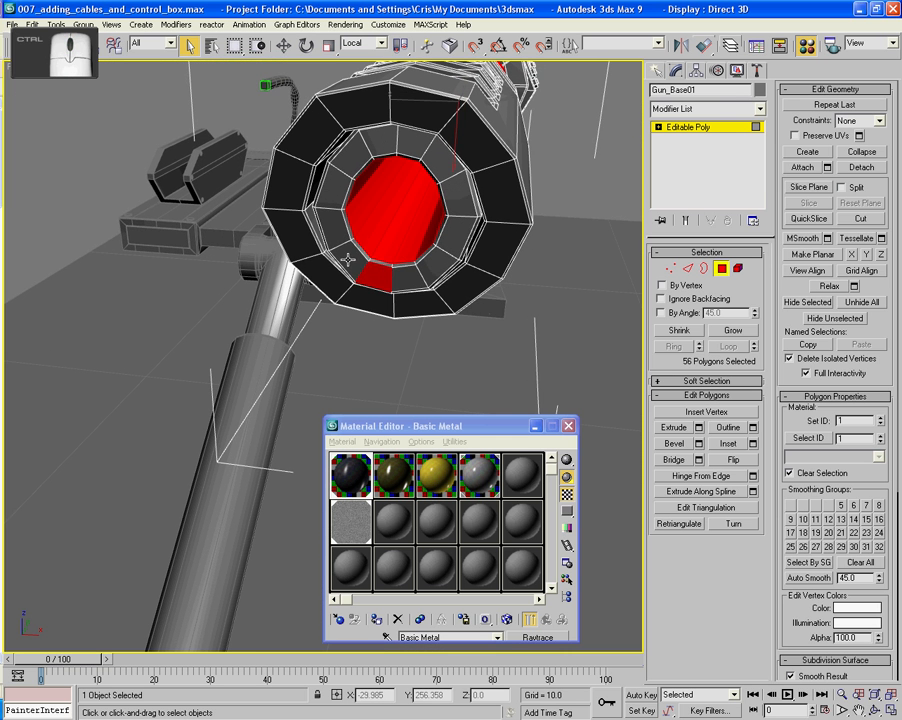
pyautogui.keyDown('ctrl'); pyautogui.click(340, 205); pyautogui.keyUp('ctrl')
pyautogui.keyDown('ctrl'); pyautogui.click(357, 162); pyautogui.keyUp('ctrl')
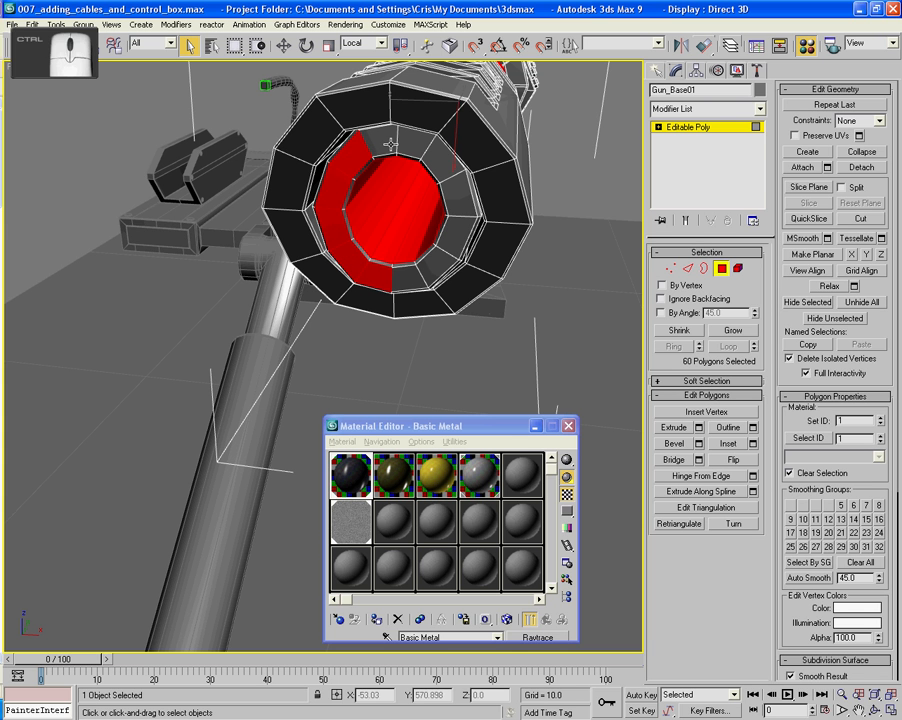
pyautogui.hotkey('ctrl', 'z')
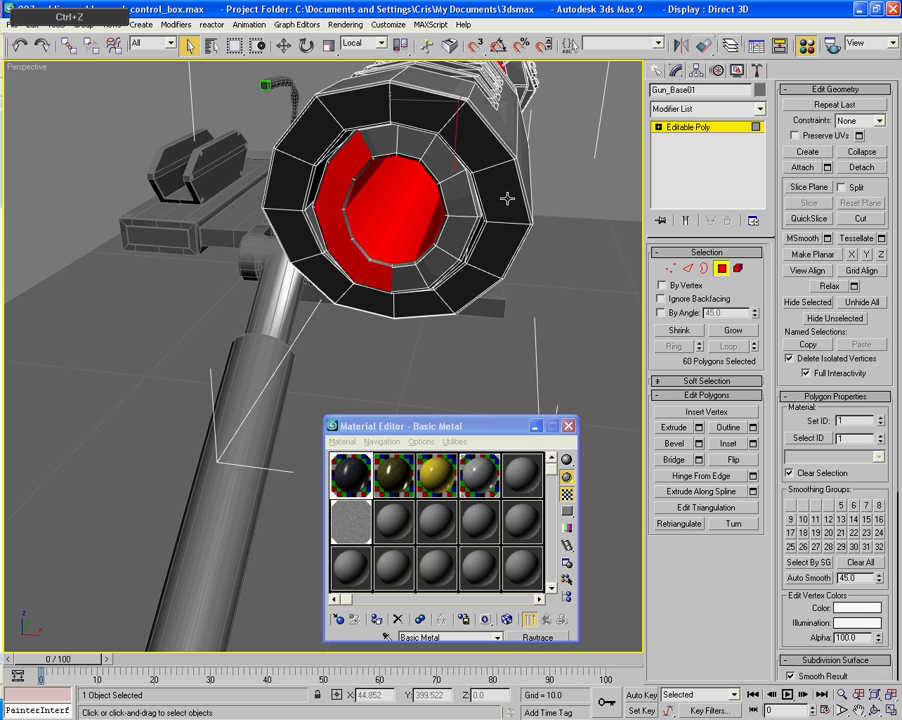
# - Add the remaining polygons around the muzzle's inner ring to complete the ring selection
pyautogui.keyDown('alt'); pyautogui.moveTo(413, 205); pyautogui.dragTo(415, 249, button='middle'); pyautogui.keyUp('alt')
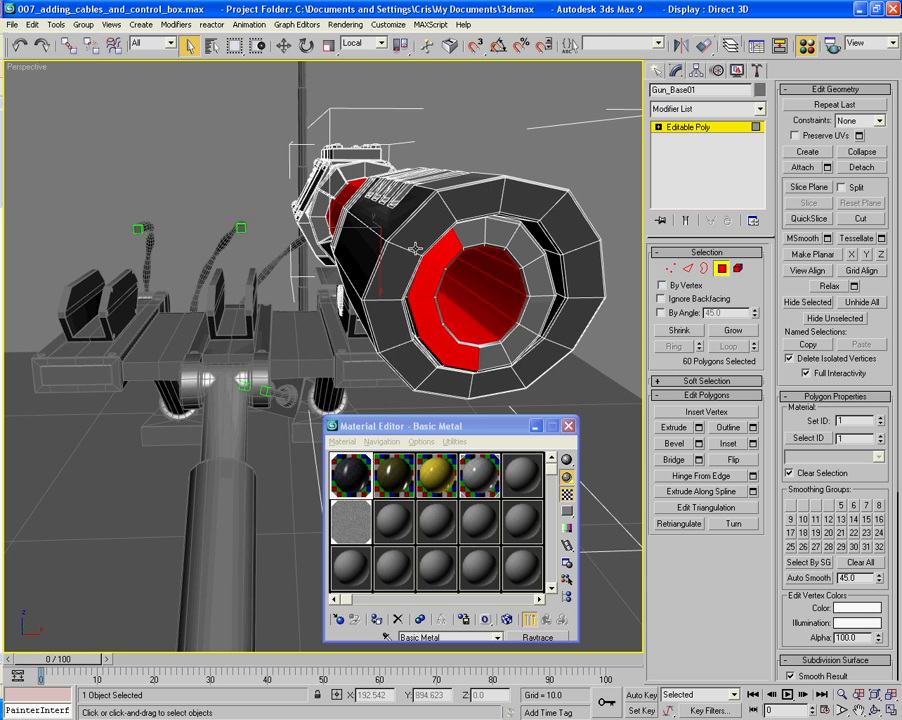
pyautogui.keyDown('alt'); pyautogui.moveTo(466, 277); pyautogui.dragTo(465, 277, button='middle'); pyautogui.keyUp('alt')
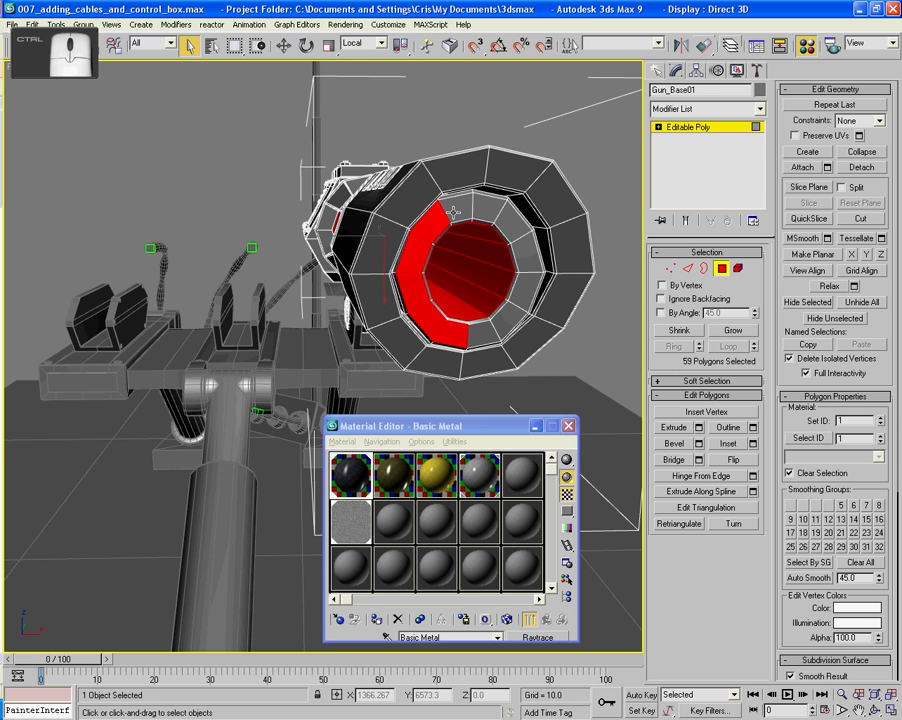
pyautogui.hotkey('ctrl', 'z')
pyautogui.keyDown('alt'); pyautogui.moveTo(458, 212); pyautogui.dragTo(437, 172, button='middle'); pyautogui.keyUp('alt')
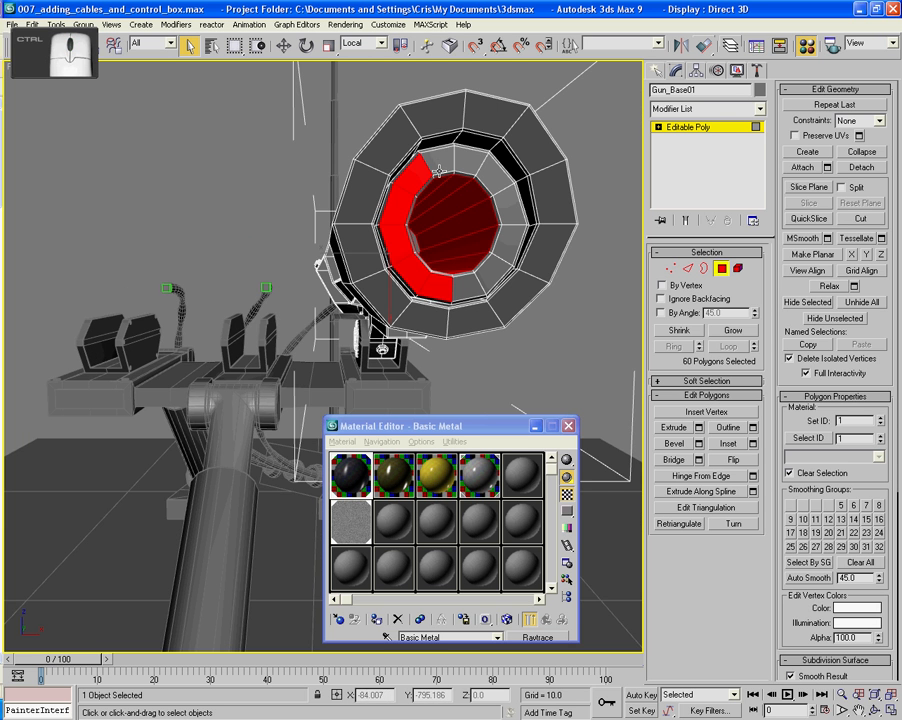
pyautogui.keyDown('ctrl'); pyautogui.click(437, 165); pyautogui.keyUp('ctrl')
pyautogui.keyDown('ctrl'); pyautogui.click(469, 163); pyautogui.keyUp('ctrl')
pyautogui.keyDown('ctrl'); pyautogui.click(501, 179); pyautogui.keyUp('ctrl')
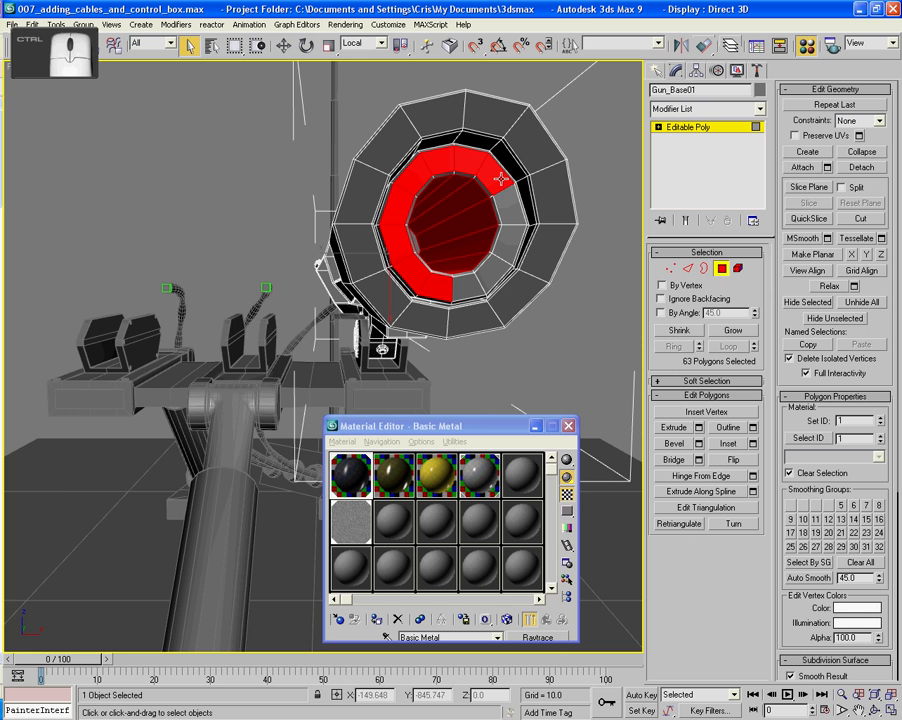
pyautogui.keyDown('ctrl'); pyautogui.click(518, 222); pyautogui.keyUp('ctrl')
pyautogui.keyDown('ctrl'); pyautogui.click(507, 255); pyautogui.keyUp('ctrl')
pyautogui.keyDown('ctrl'); pyautogui.click(486, 280); pyautogui.keyUp('ctrl')
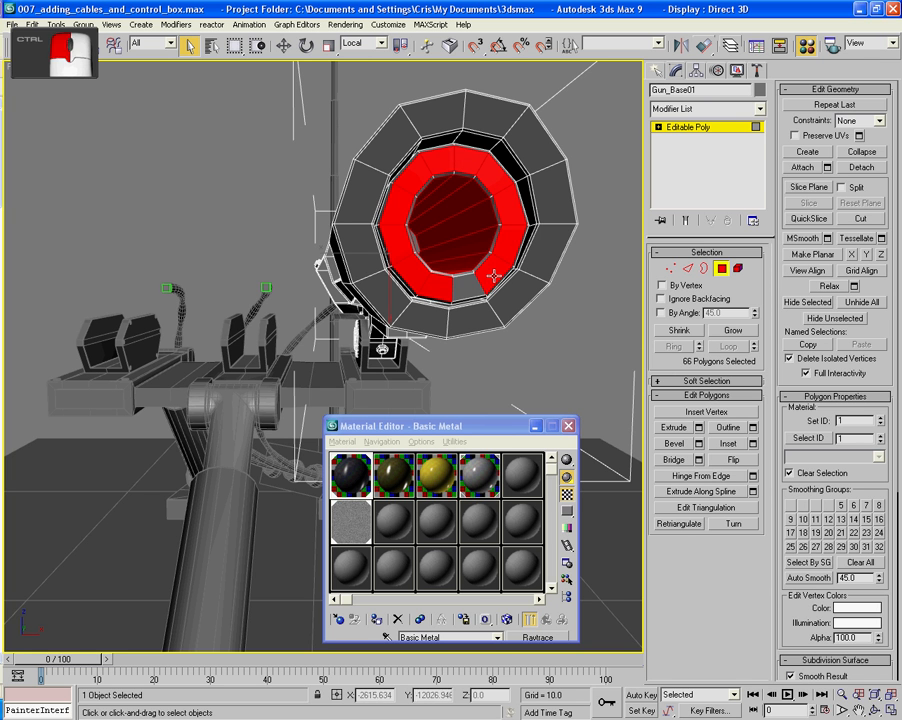
pyautogui.keyDown('ctrl'); pyautogui.click(485, 292); pyautogui.keyUp('ctrl')
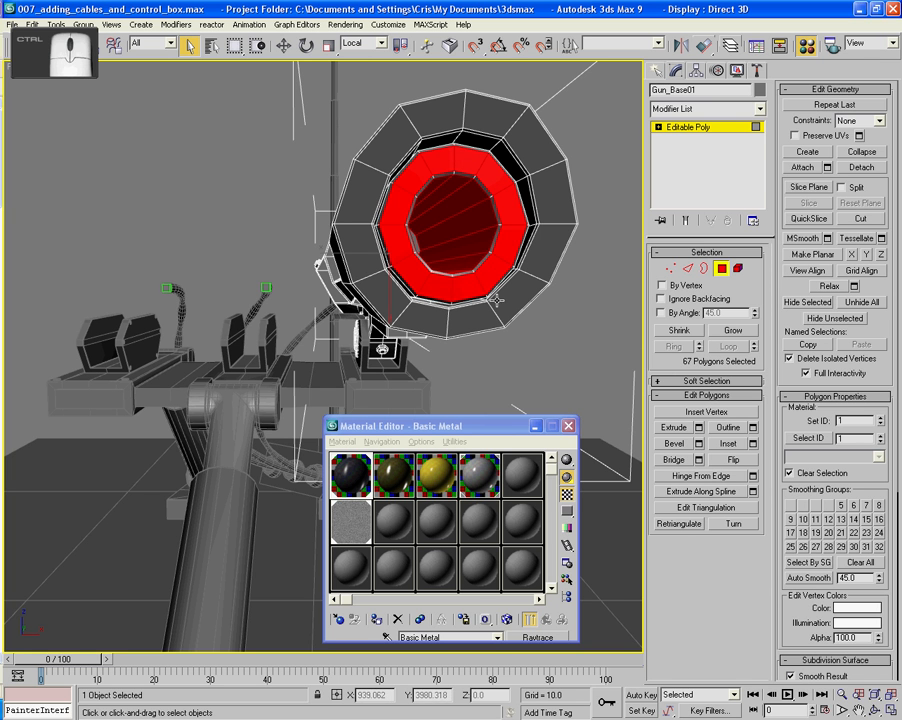
# - Grow the polygon selection from the muzzle's inner ring and bore to the adjoining polygons
pyautogui.click(733, 330)
pyautogui.keyDown('alt'); pyautogui.moveTo(432, 262); pyautogui.dragTo(350, 258, button='middle'); pyautogui.keyUp('alt')
pyautogui.keyDown('ctrl'); pyautogui.click(339, 203); pyautogui.keyUp('ctrl')
pyautogui.hotkey('ctrl', 'z')
pyautogui.scroll(2, 346, 221)
pyautogui.keyDown('ctrl'); pyautogui.click(393, 186); pyautogui.keyUp('ctrl')
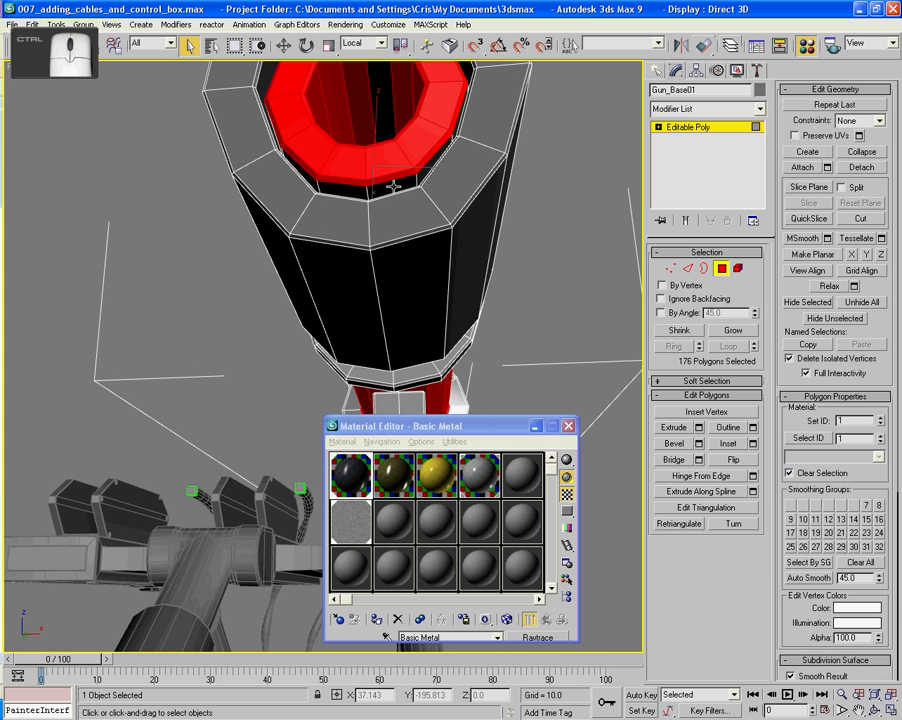
pyautogui.hotkey('ctrl', 'z')
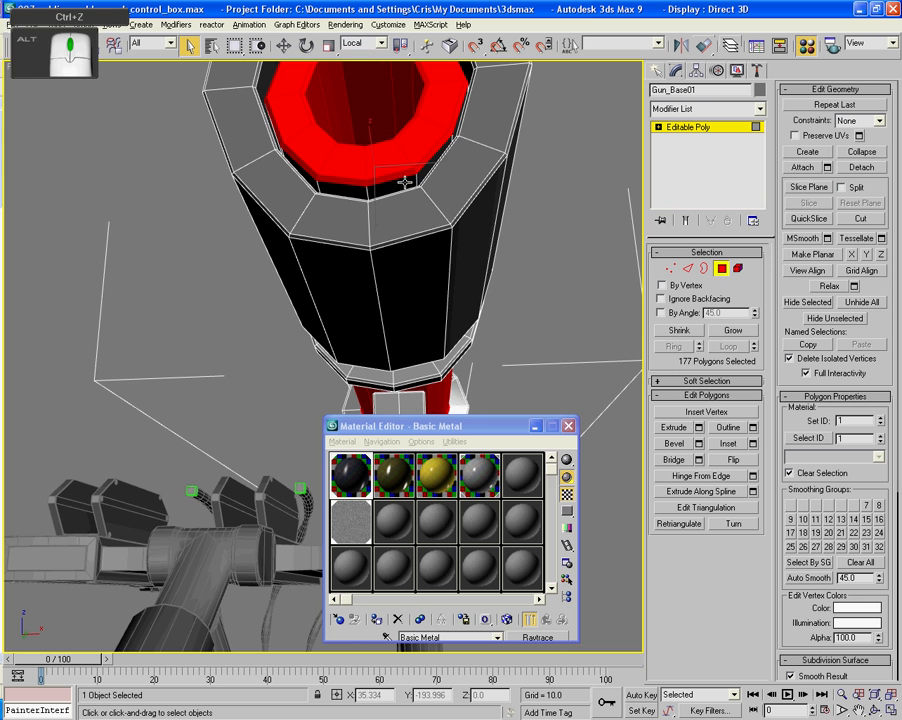
# - Add the unselected narrow outer-edge polygon on the lower part of the muzzle's inner ring
pyautogui.keyDown('alt'); pyautogui.moveTo(400, 184); pyautogui.dragTo(428, 218, button='middle'); pyautogui.keyUp('alt')
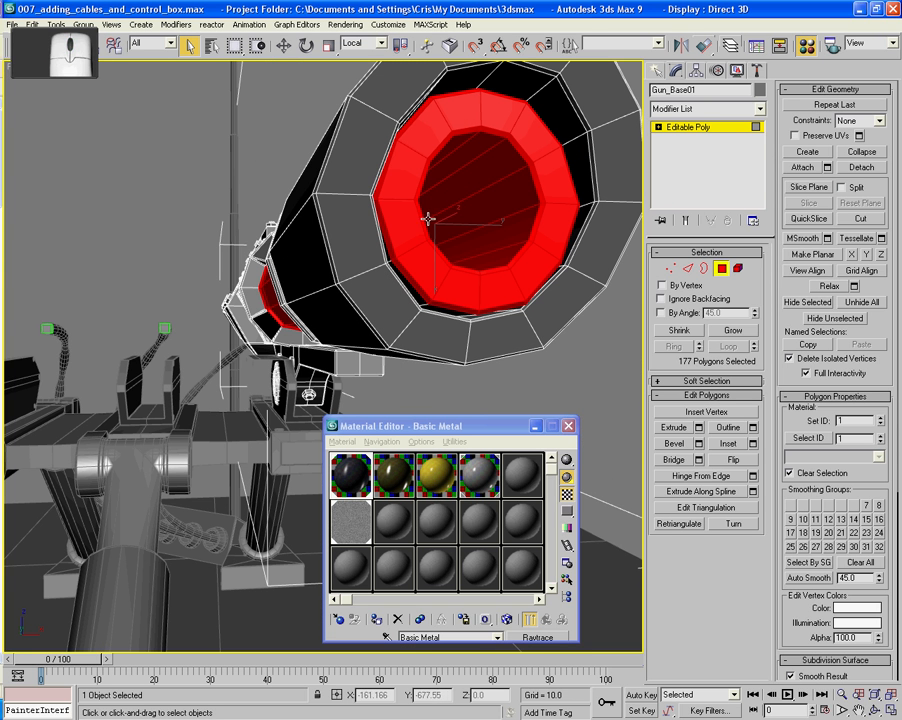
pyautogui.keyDown('ctrl'); pyautogui.click(447, 309); pyautogui.keyUp('ctrl')
pyautogui.keyDown('ctrl'); pyautogui.click(420, 294); pyautogui.keyUp('ctrl')
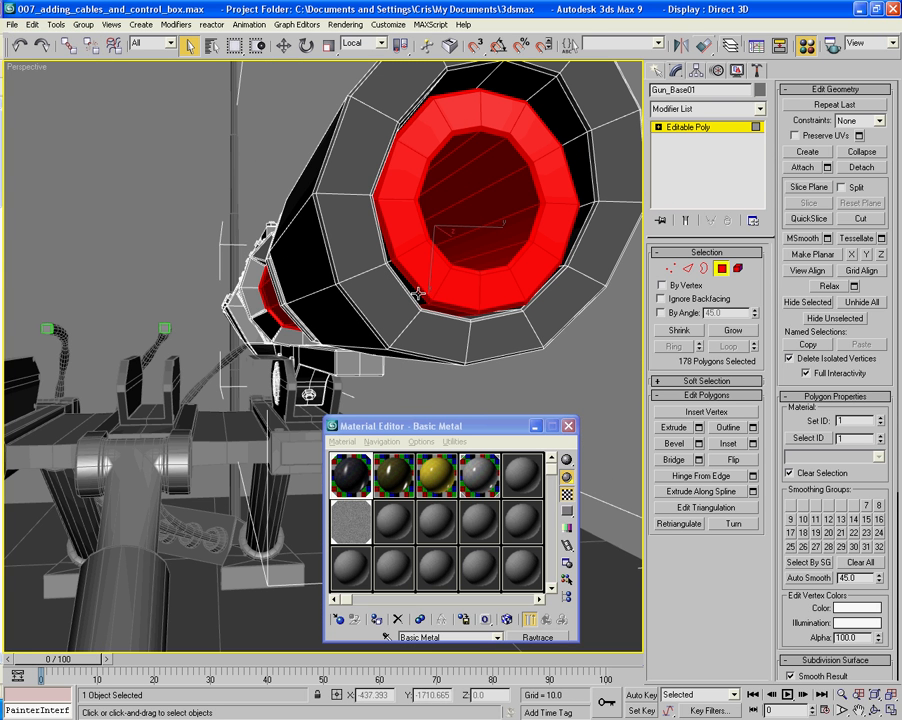
pyautogui.hotkey('ctrl', 'z')
pyautogui.keyDown('ctrl'); pyautogui.click(414, 293); pyautogui.keyUp('ctrl')
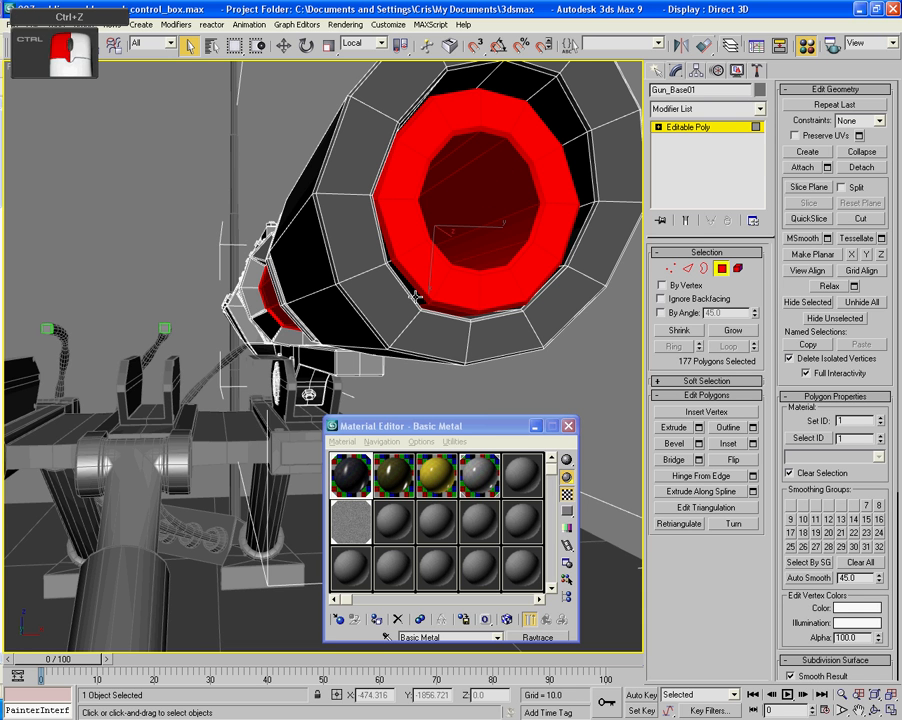
pyautogui.hotkey('ctrl', 'z')
pyautogui.keyDown('ctrl'); pyautogui.click(422, 298); pyautogui.keyUp('ctrl')
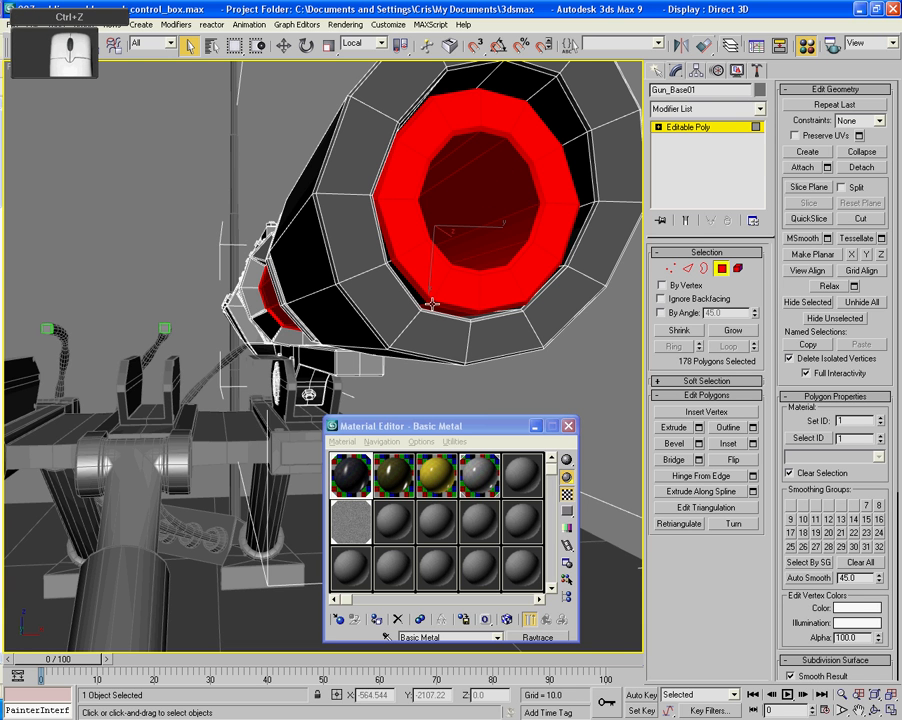
pyautogui.scroll(6, 432, 303)
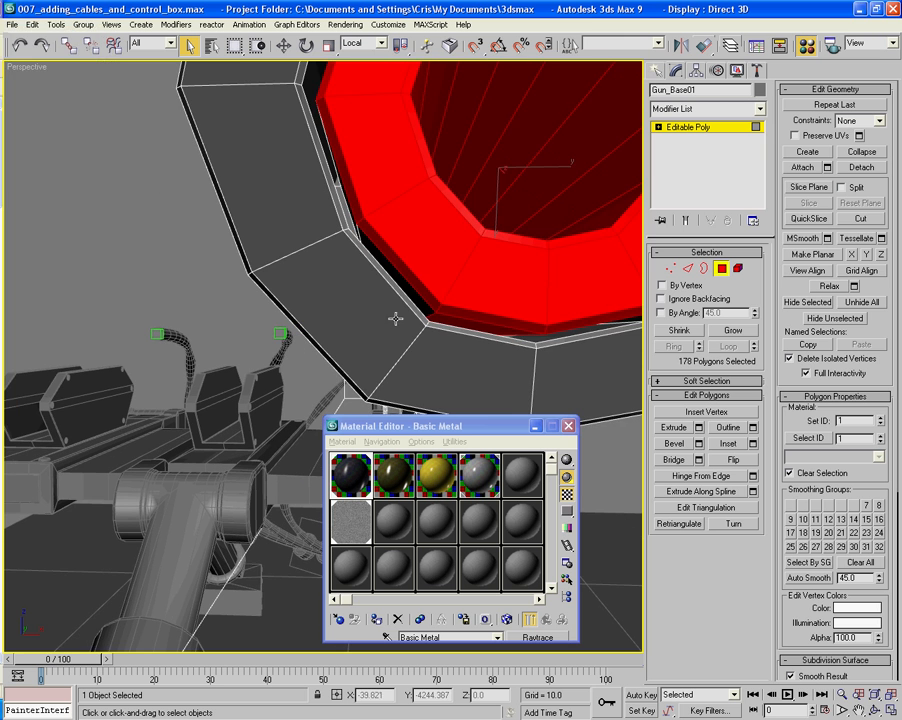
# - Try to add the hidden polygons in the dark gap between the muzzle's inner ring and outer casing
pyautogui.keyDown('ctrl'); pyautogui.click(423, 304); pyautogui.keyUp('ctrl')
pyautogui.hotkey('ctrl', 'z')
pyautogui.scroll(2, 423, 304)
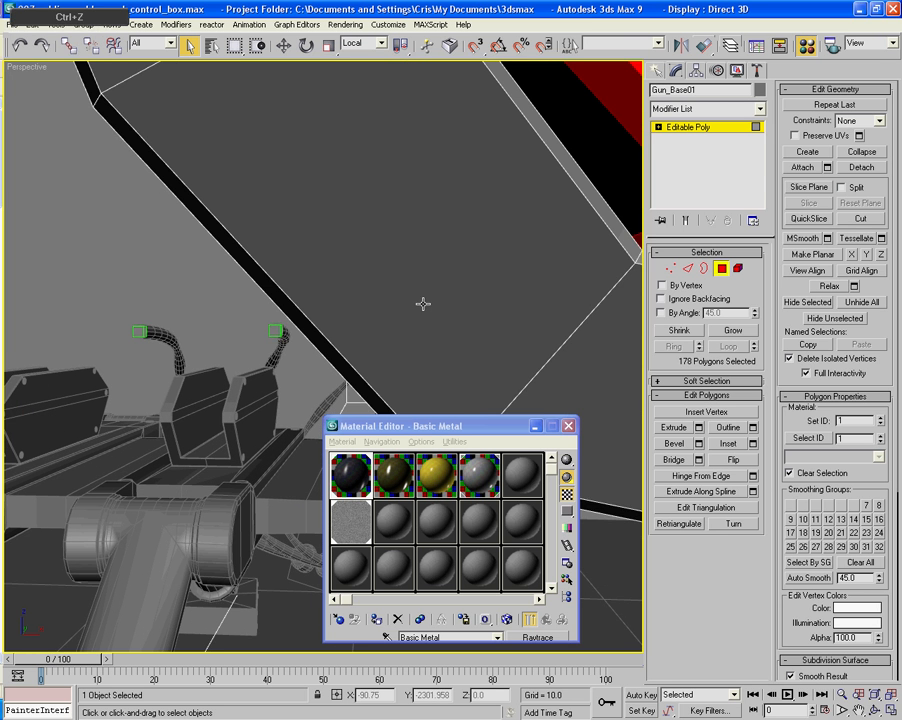
pyautogui.moveTo(516, 219); pyautogui.dragTo(516, 231, button='middle')
pyautogui.scroll(2, 516, 231)
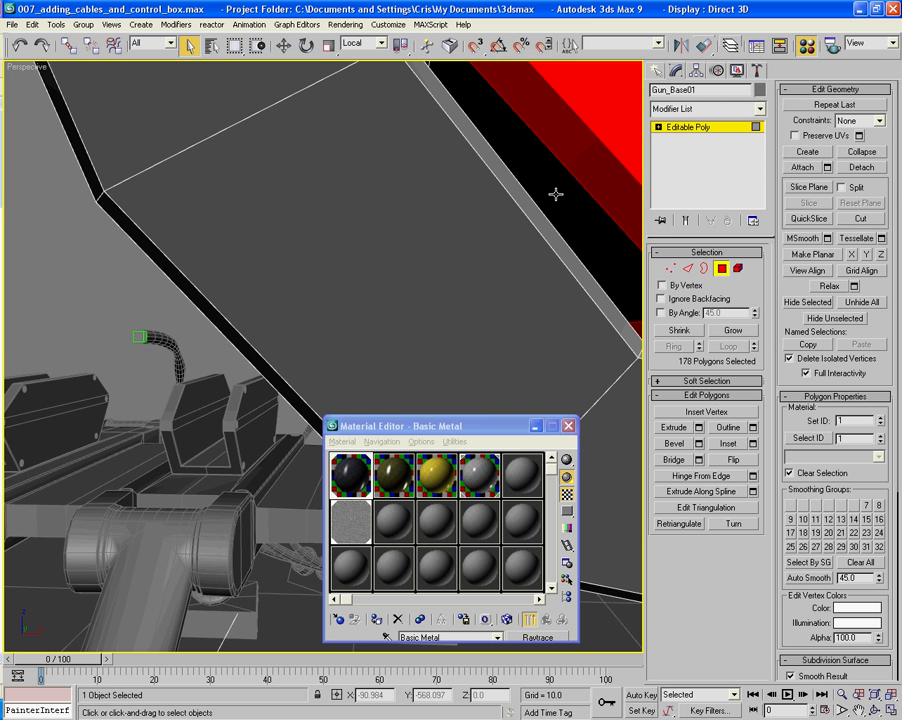
pyautogui.keyDown('ctrl'); pyautogui.click(556, 194); pyautogui.keyUp('ctrl')
pyautogui.hotkey('ctrl', 'z')
pyautogui.keyDown('ctrl'); pyautogui.click(547, 170); pyautogui.keyUp('ctrl')
pyautogui.keyDown('alt'); pyautogui.moveTo(547, 170); pyautogui.dragTo(493, 247, button='middle'); pyautogui.keyUp('alt')
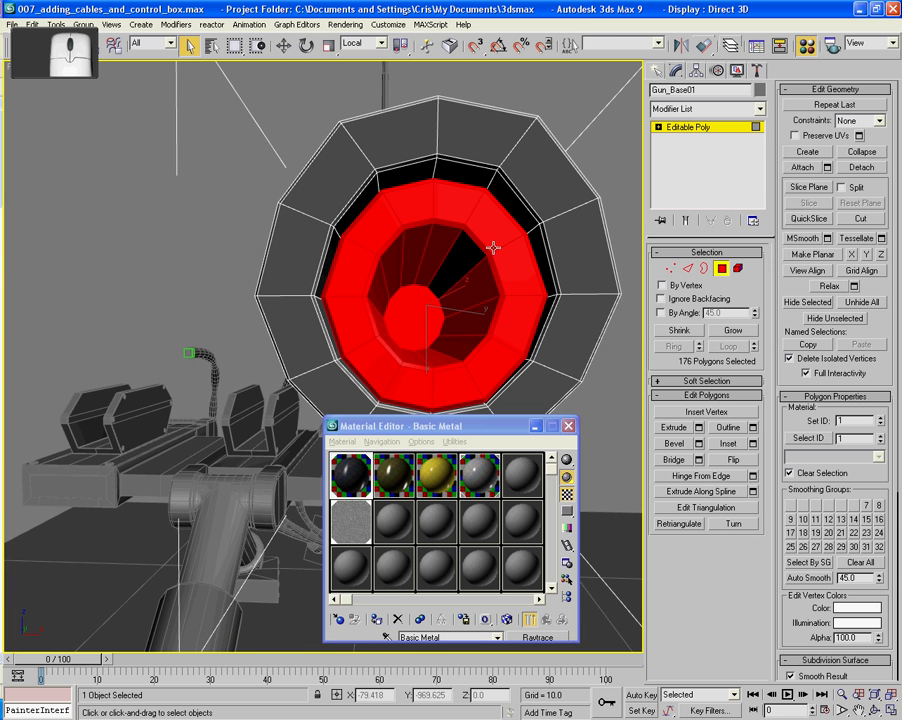
# - Reselect the missing bore polygon inside the muzzle and add the tube polygon next to the rear collar
pyautogui.keyDown('ctrl'); pyautogui.click(467, 254); pyautogui.keyUp('ctrl')
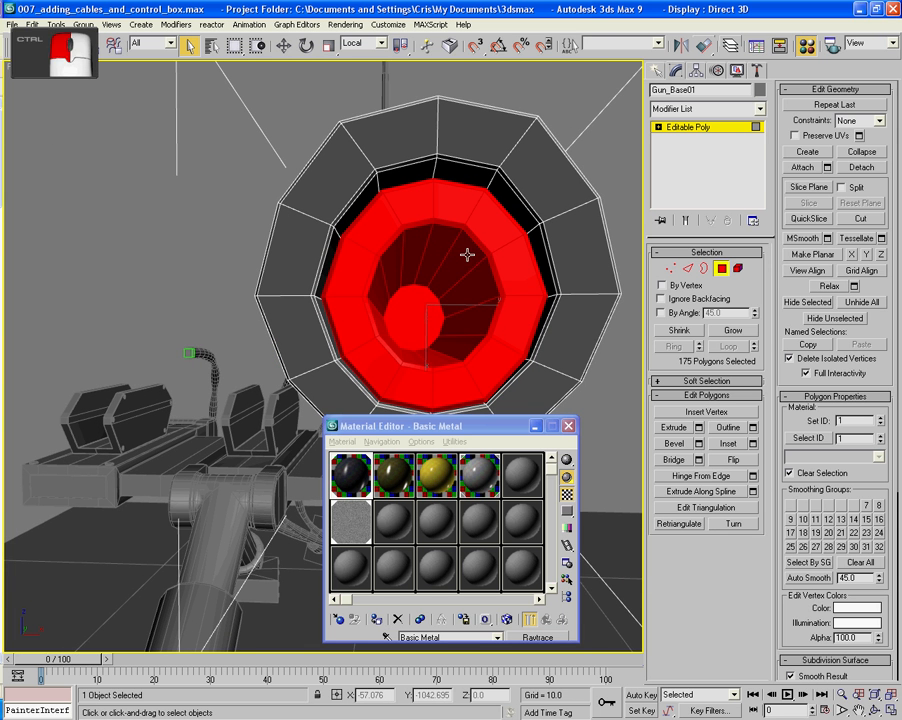
pyautogui.keyDown('alt'); pyautogui.moveTo(467, 254); pyautogui.dragTo(289, 353, button='middle'); pyautogui.keyUp('alt')
pyautogui.keyDown('ctrl'); pyautogui.click(302, 307); pyautogui.keyUp('ctrl')
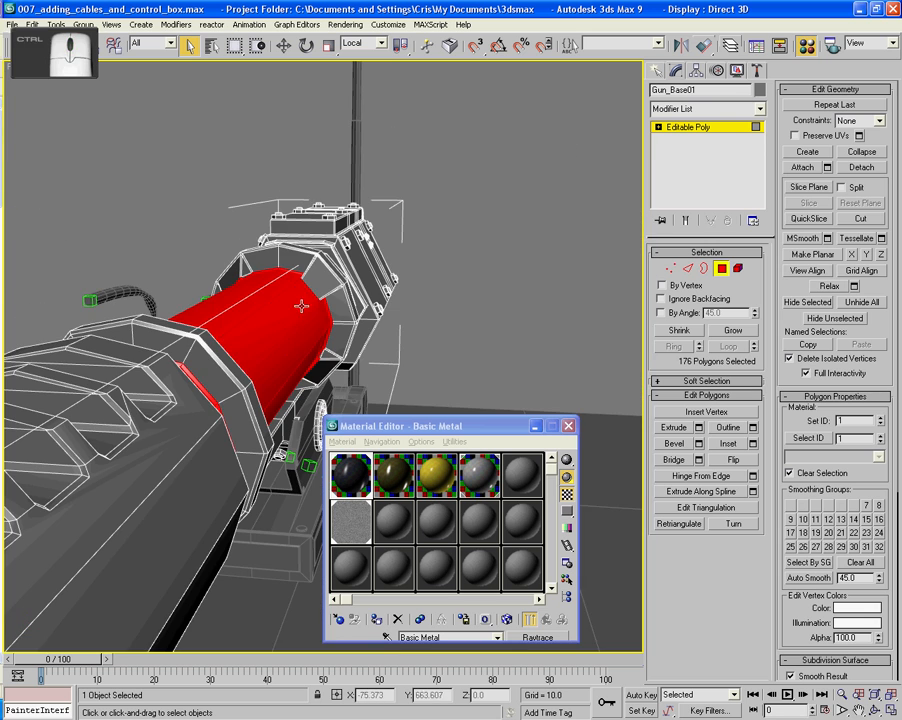
# - Display the model in wireframe and add a missing inner sleeve polygon behind the muzzle ring
pyautogui.keyDown('alt'); pyautogui.moveTo(302, 307); pyautogui.dragTo(151, 338, button='middle'); pyautogui.keyUp('alt')
pyautogui.press('F3')
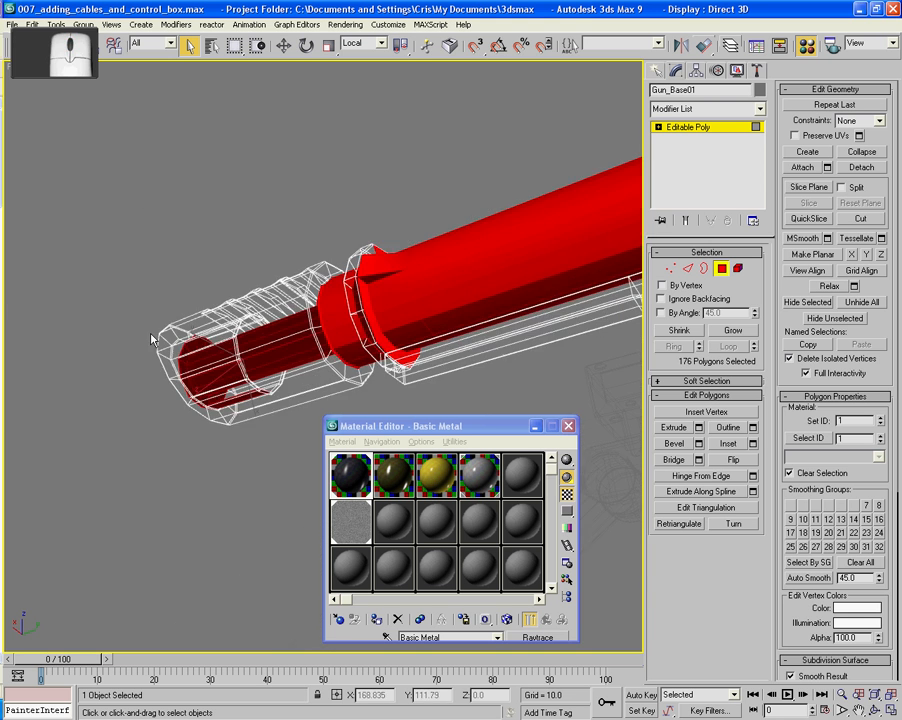
pyautogui.scroll(3, 151, 338)
pyautogui.keyDown('alt'); pyautogui.moveTo(141, 388); pyautogui.dragTo(248, 333, button='middle'); pyautogui.keyUp('alt')
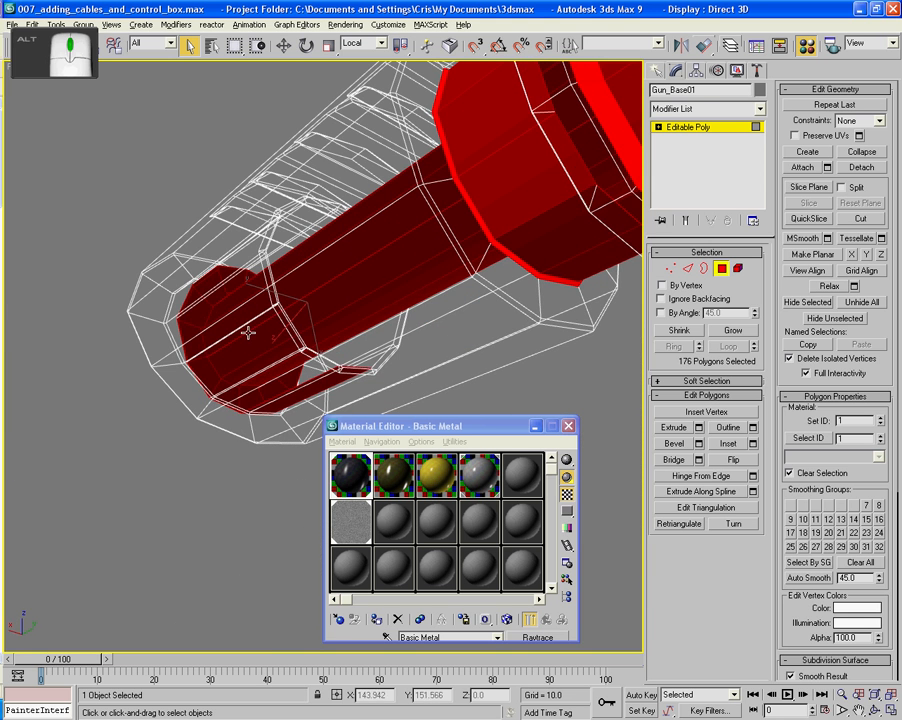
pyautogui.keyDown('ctrl'); pyautogui.click(403, 325); pyautogui.keyUp('ctrl')
pyautogui.hotkey('ctrl', 'z')
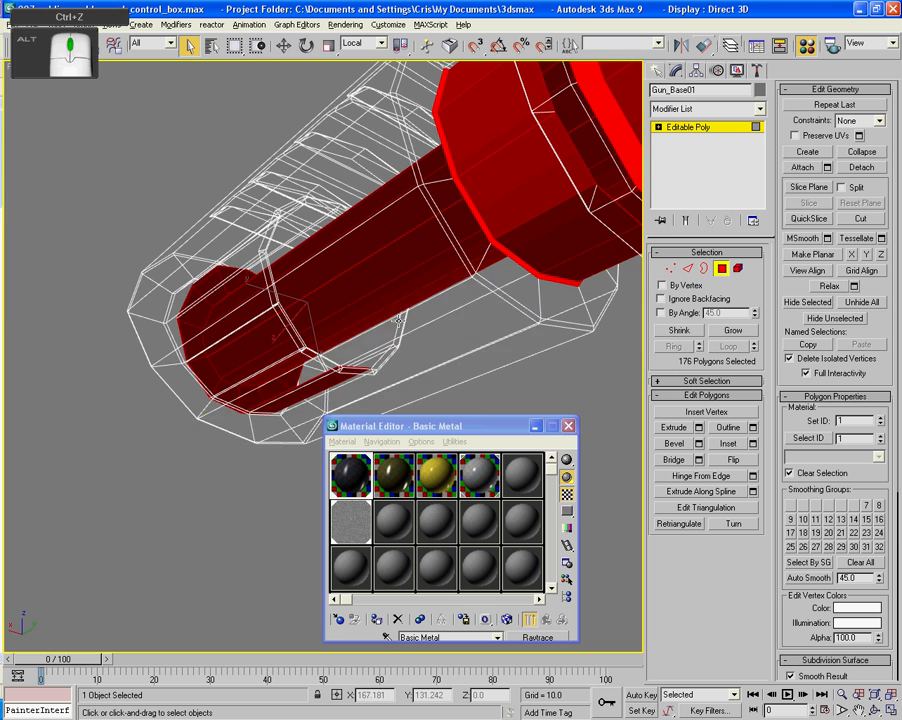
pyautogui.keyDown('alt'); pyautogui.moveTo(403, 327); pyautogui.dragTo(765, 326, button='middle'); pyautogui.keyUp('alt')
pyautogui.moveTo(484, 296); pyautogui.dragTo(728, 336, button='middle')
pyautogui.keyDown('alt'); pyautogui.moveTo(400, 318); pyautogui.dragTo(431, 356, button='middle'); pyautogui.keyUp('alt')
pyautogui.keyDown('ctrl'); pyautogui.click(340, 285); pyautogui.keyUp('ctrl')
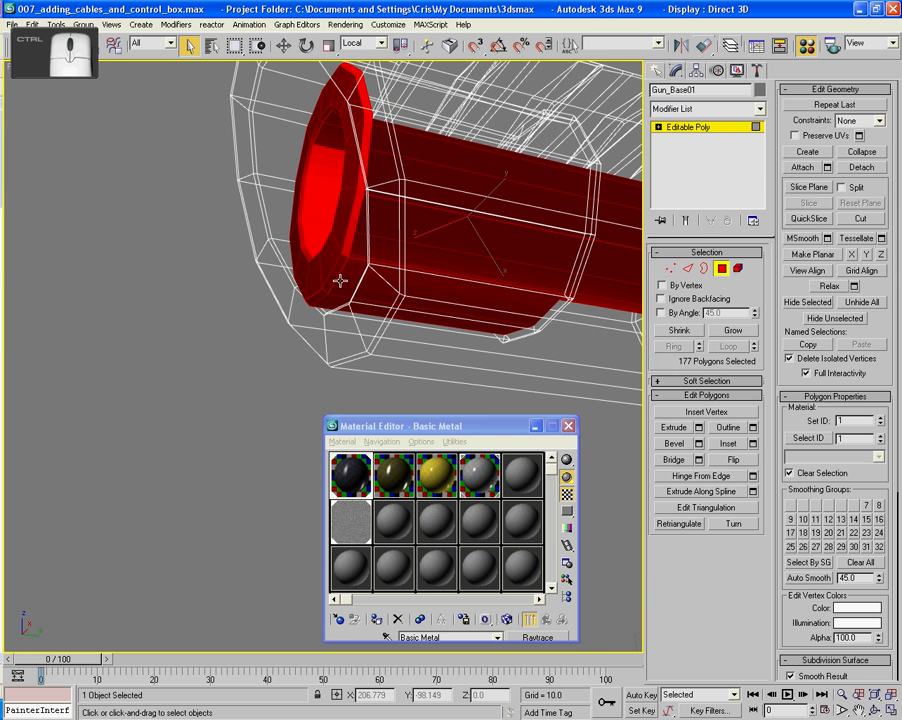
pyautogui.keyDown('ctrl'); pyautogui.click(355, 253); pyautogui.keyUp('ctrl')
pyautogui.keyDown('ctrl'); pyautogui.click(355, 253); pyautogui.keyUp('ctrl')
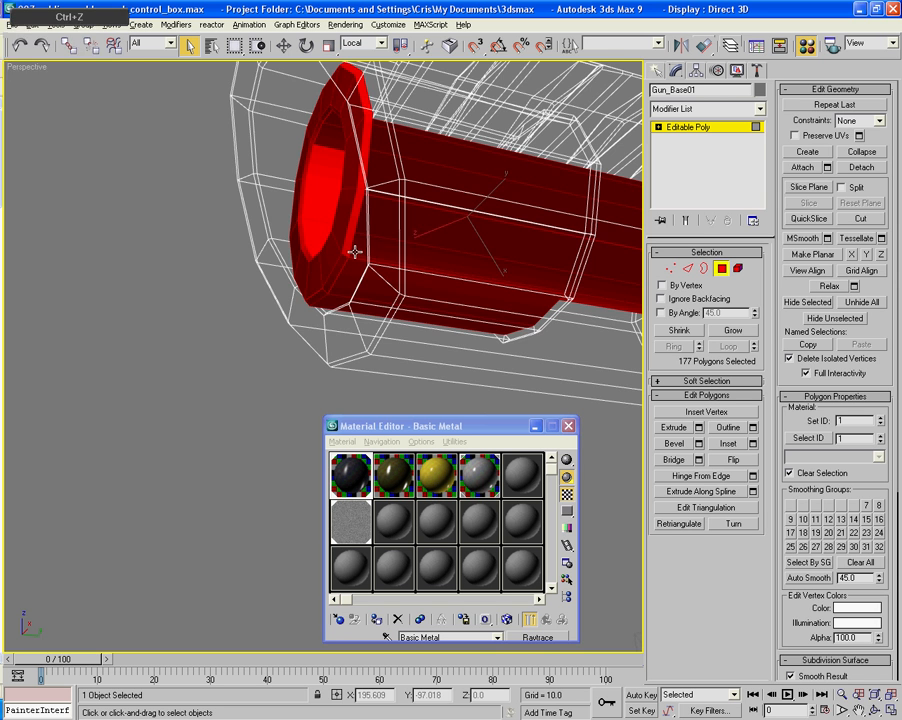
# - Add the missing sleeve polygon along the underside of the muzzle interior, keeping the neighbouring polygons selected
pyautogui.keyDown('alt'); pyautogui.moveTo(353, 252); pyautogui.dragTo(358, 284, button='middle'); pyautogui.keyUp('alt')
pyautogui.moveTo(370, 241); pyautogui.dragTo(376, 348, button='middle')
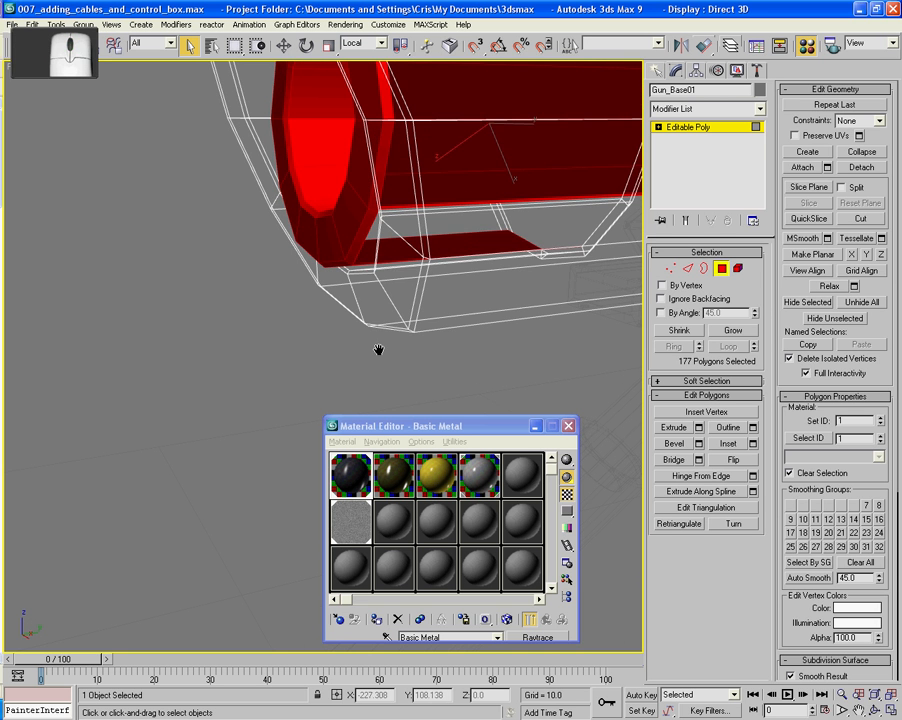
pyautogui.keyDown('ctrl'); pyautogui.click(362, 255); pyautogui.keyUp('ctrl')
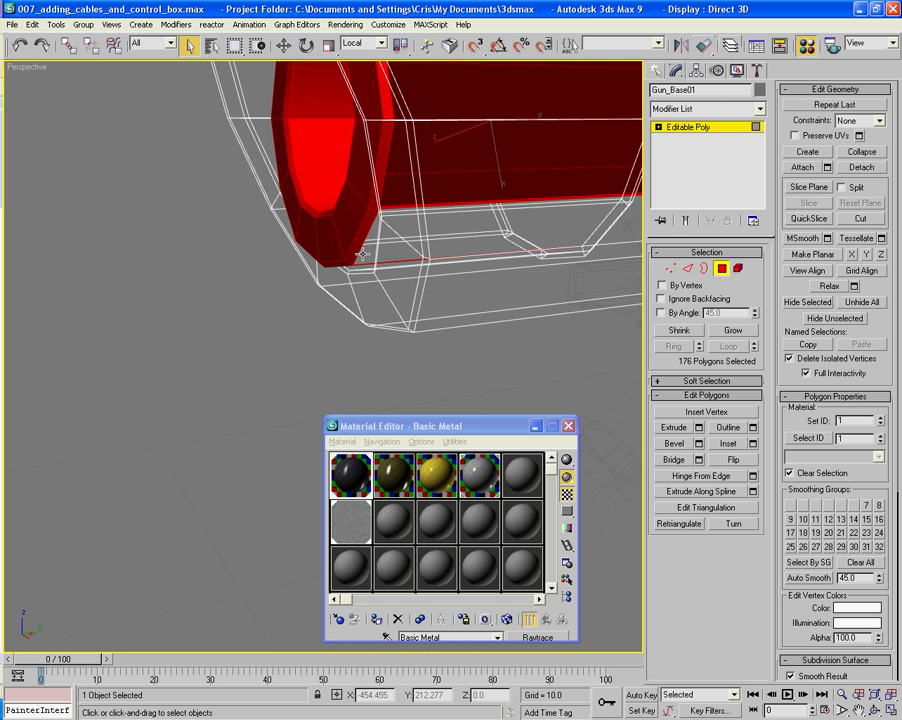
pyautogui.hotkey('ctrl', 'z')
pyautogui.keyDown('alt'); pyautogui.moveTo(362, 255); pyautogui.dragTo(317, 258, button='middle'); pyautogui.keyUp('alt')
pyautogui.keyDown('ctrl'); pyautogui.click(368, 252); pyautogui.keyUp('ctrl')
pyautogui.keyDown('ctrl'); pyautogui.click(318, 258); pyautogui.keyUp('ctrl')
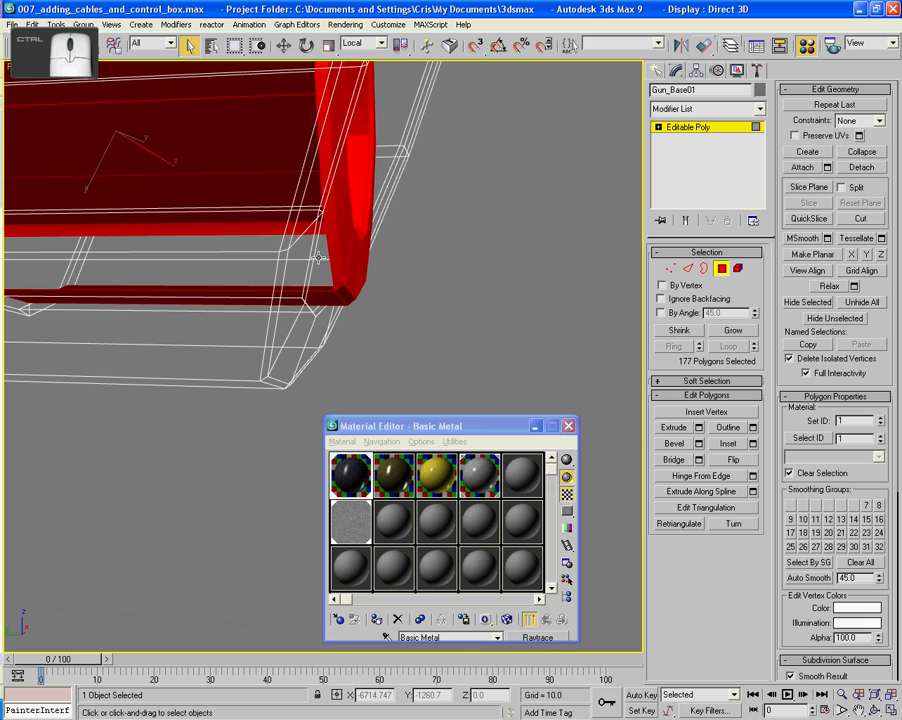
pyautogui.hotkey('ctrl', 'z')
pyautogui.hotkey('ctrl', 'z')
pyautogui.hotkey('ctrl', 'z')
pyautogui.hotkey('ctrl', 'z')
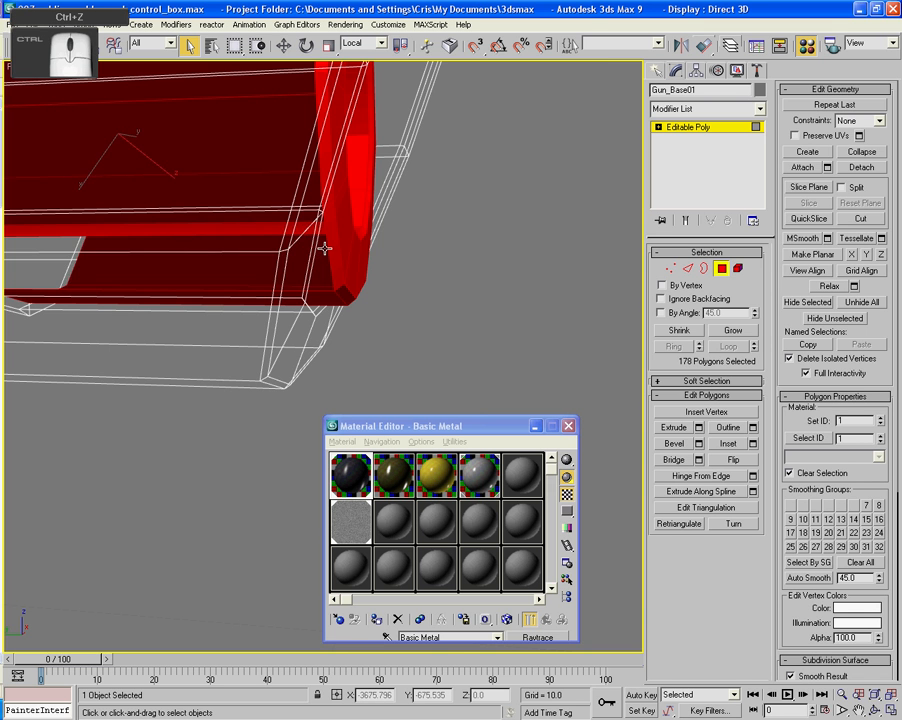
pyautogui.keyDown('ctrl'); pyautogui.click(325, 289); pyautogui.keyUp('ctrl')
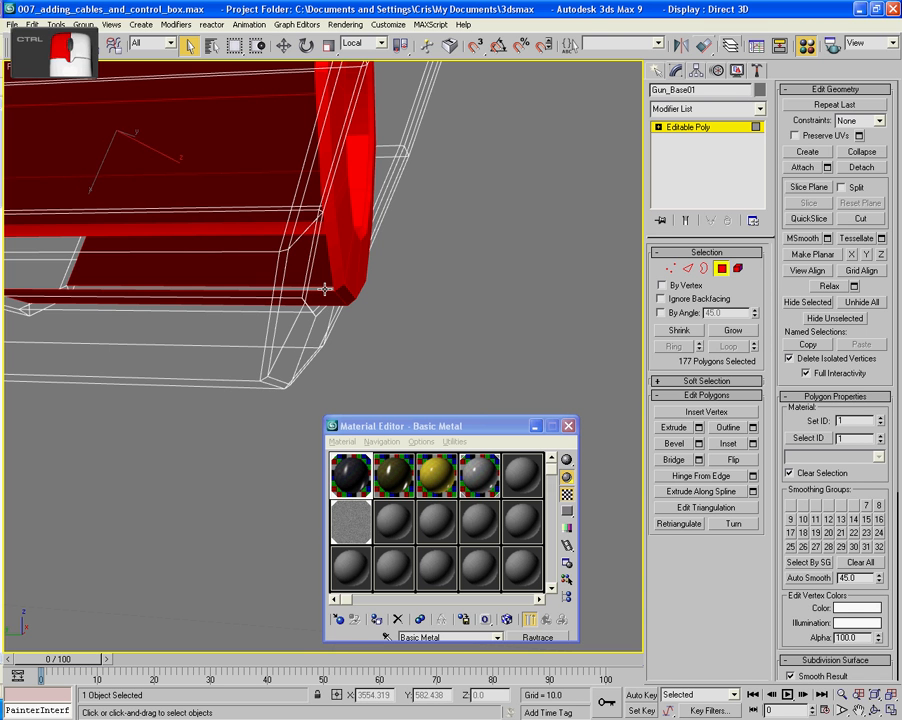
pyautogui.hotkey('ctrl', 'z')
# - Add the last missing sleeve polygon at the side of the muzzle interior and return the viewport to shaded display
pyautogui.keyDown('alt'); pyautogui.moveTo(322, 288); pyautogui.dragTo(195, 235, button='middle'); pyautogui.keyUp('alt')
pyautogui.keyDown('ctrl'); pyautogui.click(232, 216); pyautogui.keyUp('ctrl')
pyautogui.hotkey('ctrl', 'z')
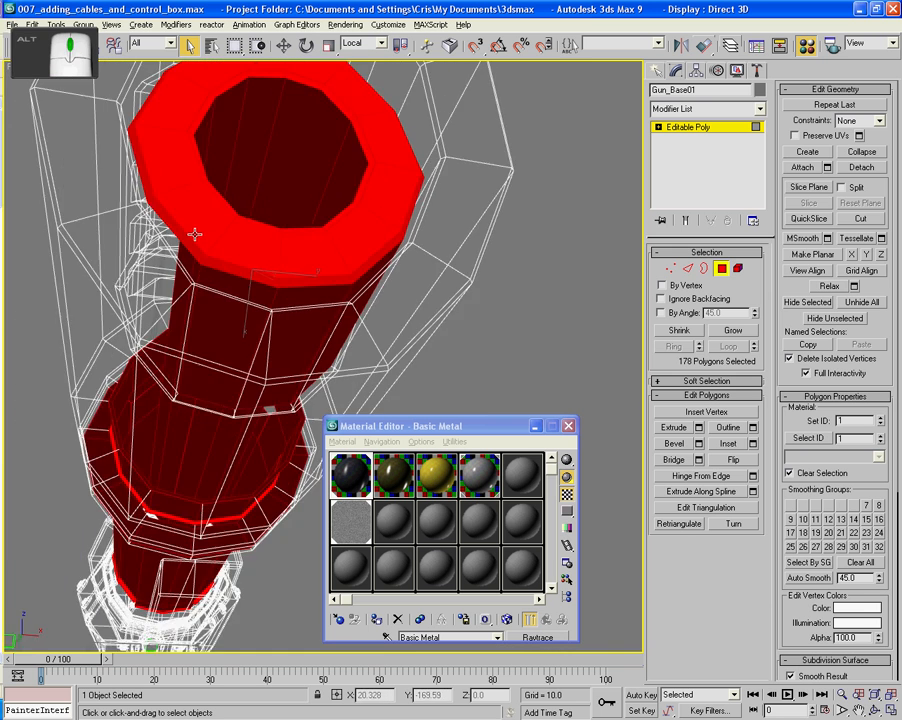
pyautogui.keyDown('ctrl'); pyautogui.click(115, 168); pyautogui.keyUp('ctrl')
pyautogui.hotkey('ctrl', 'z')
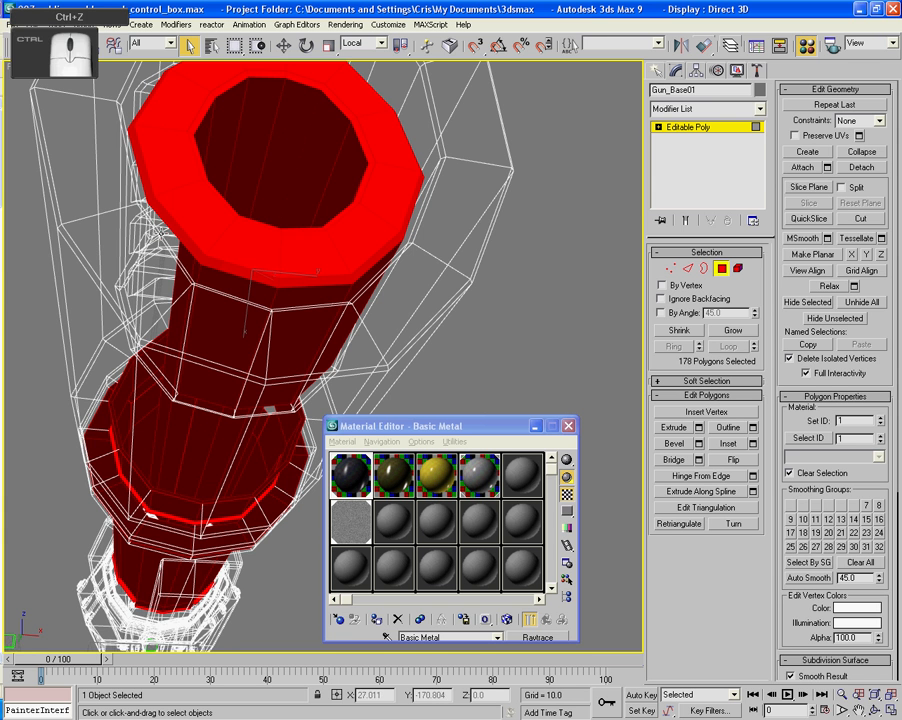
pyautogui.keyDown('ctrl'); pyautogui.click(165, 234); pyautogui.keyUp('ctrl')
pyautogui.keyDown('alt'); pyautogui.moveTo(165, 235); pyautogui.dragTo(246, 283, button='middle'); pyautogui.keyUp('alt')
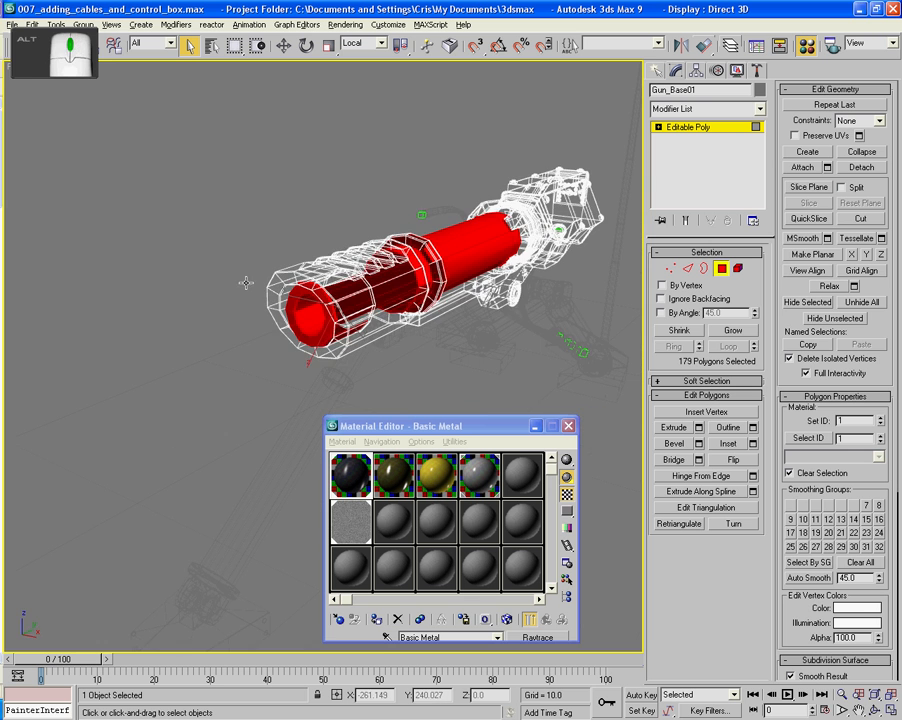
pyautogui.press('F3')
pyautogui.keyDown('alt'); pyautogui.moveTo(314, 289); pyautogui.dragTo(375, 359, button='middle'); pyautogui.keyUp('alt')
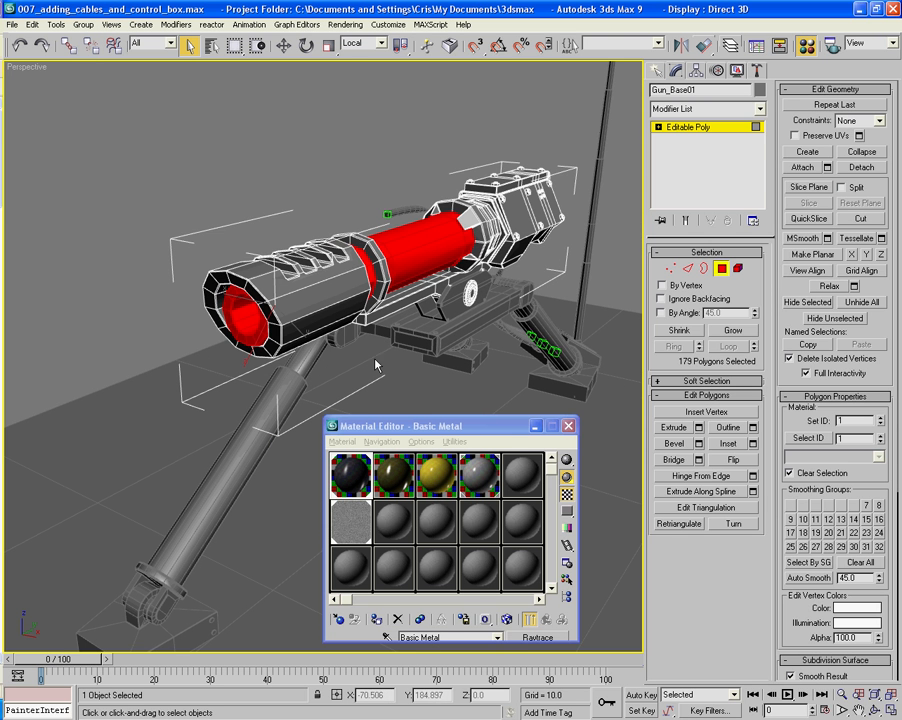
# - Assign the Basic Metal -BY material to the selected barrel tube and muzzle interior polygons
pyautogui.click(437, 478)
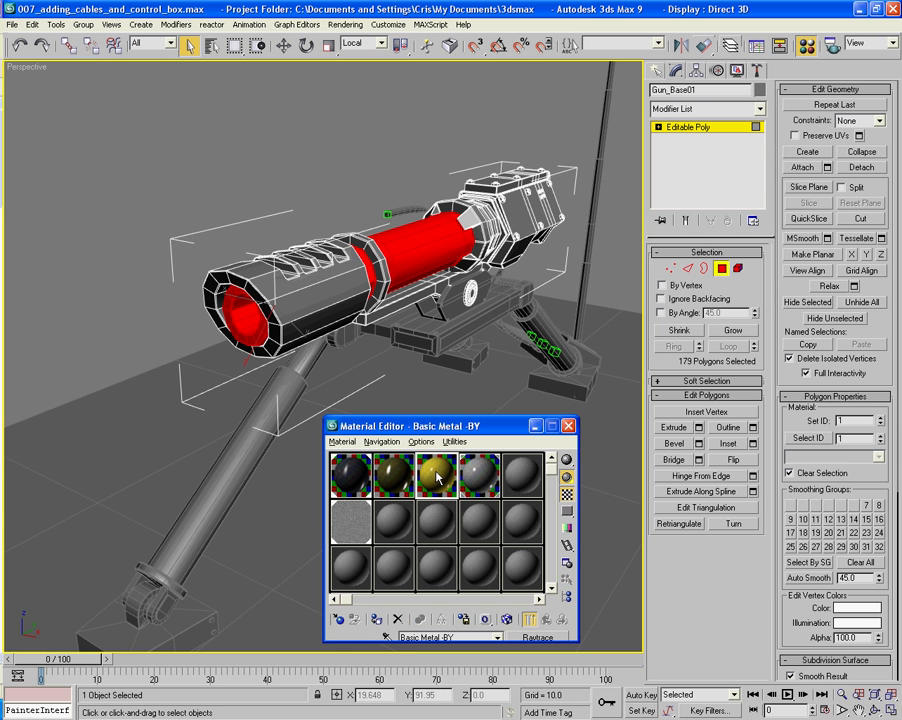
pyautogui.click(376, 620)
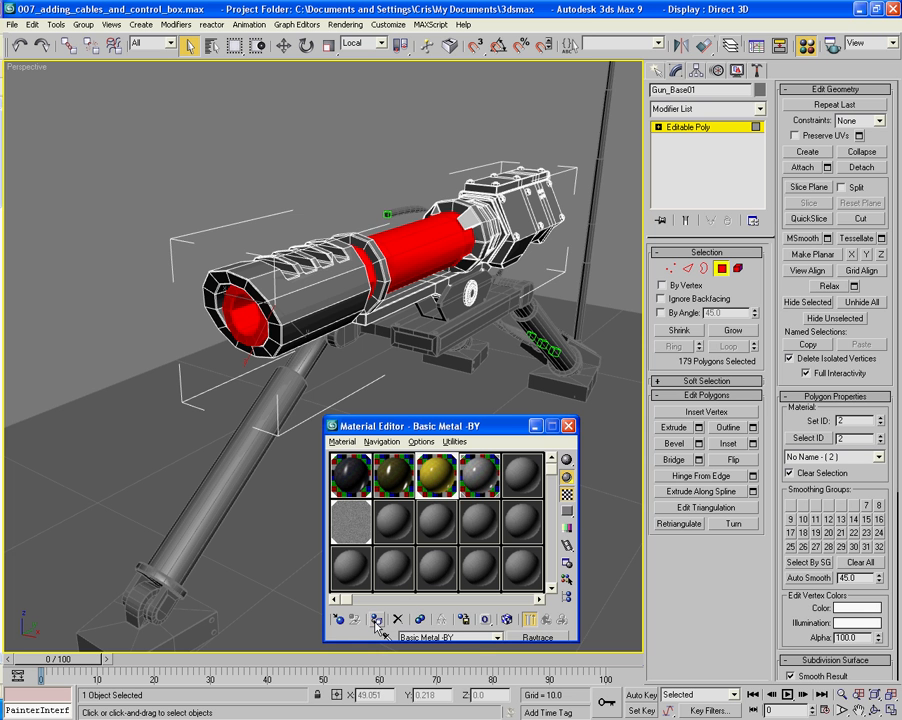
pyautogui.keyDown('alt'); pyautogui.moveTo(503, 373); pyautogui.dragTo(492, 388, button='middle'); pyautogui.keyUp('alt')
# - Assign the Basic Metal - Y material to the round pivot disc elements on both sides of the gun and leave element editing
pyautogui.click(737, 268)
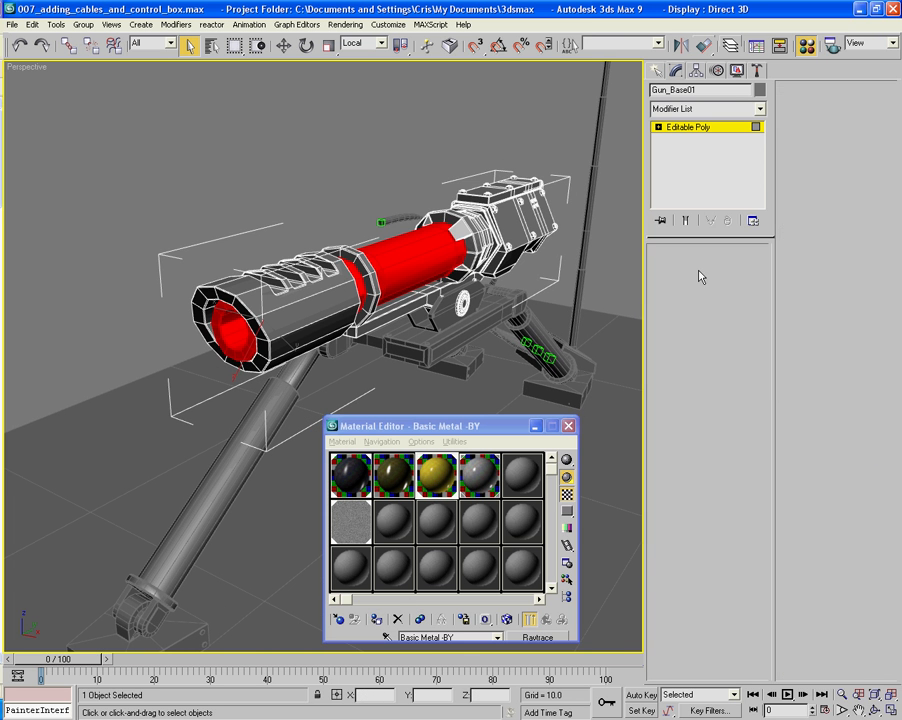
pyautogui.click(460, 308)
pyautogui.keyDown('alt'); pyautogui.moveTo(460, 308); pyautogui.dragTo(339, 308, button='middle'); pyautogui.keyUp('alt')
pyautogui.keyDown('ctrl'); pyautogui.click(258, 333); pyautogui.keyUp('ctrl')
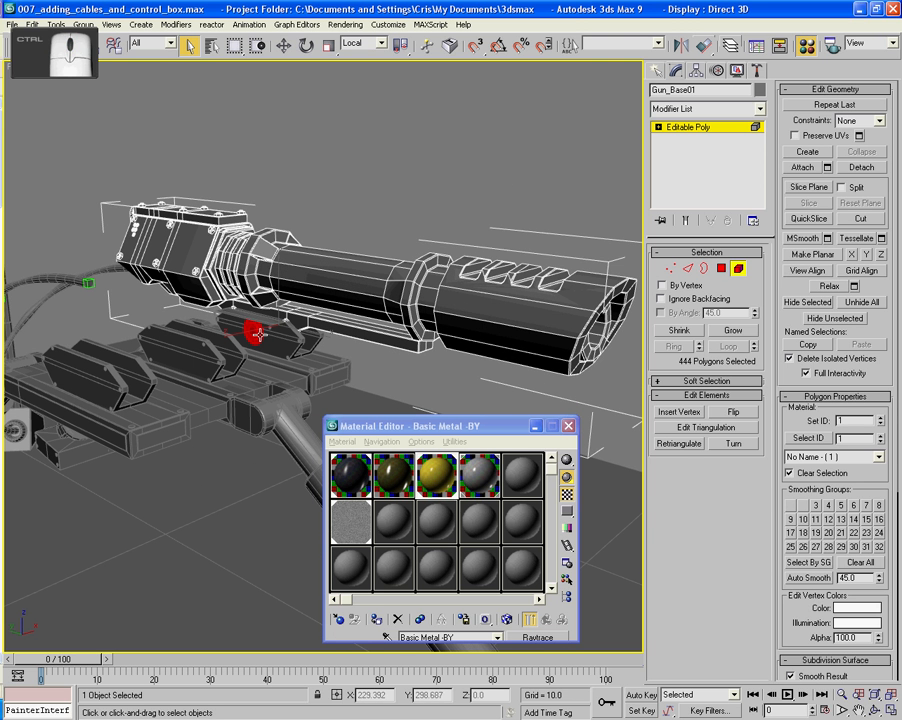
pyautogui.click(421, 473)
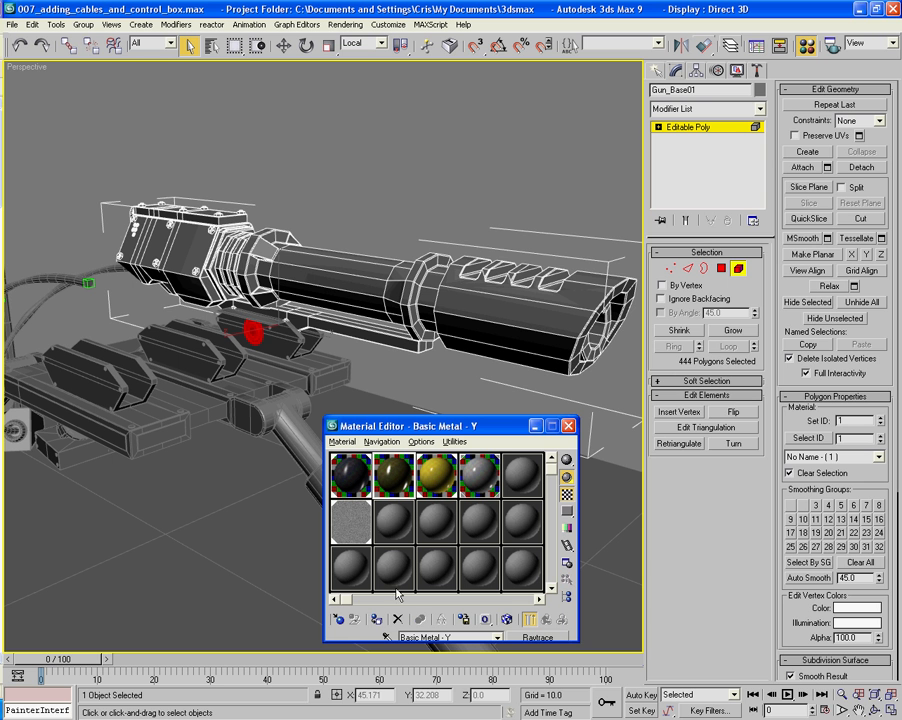
pyautogui.click(377, 620)
pyautogui.click(397, 181)
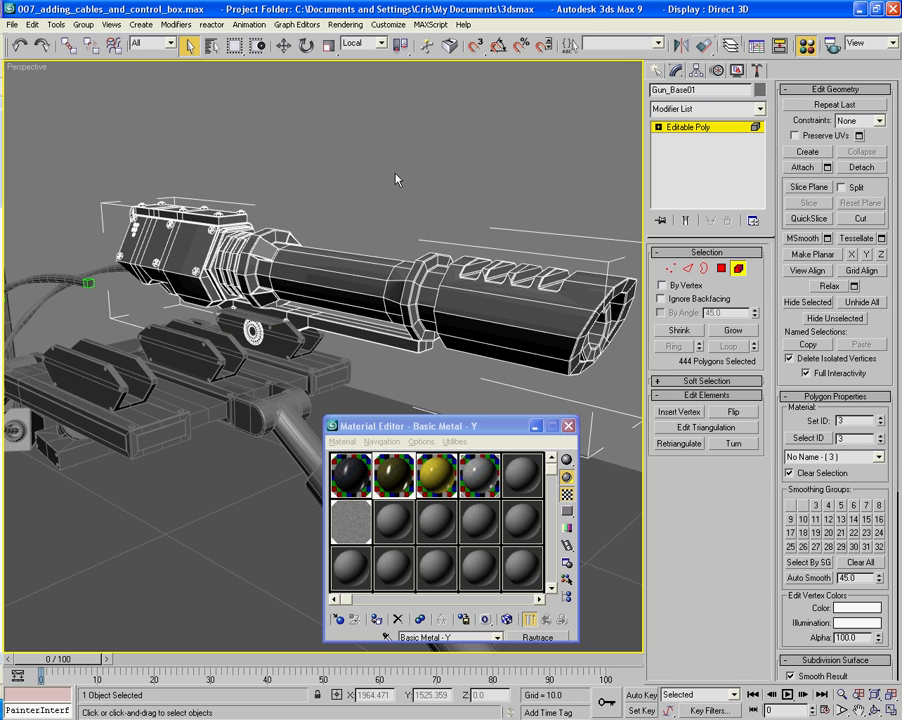
pyautogui.keyDown('alt'); pyautogui.moveTo(397, 181); pyautogui.dragTo(461, 203, button='middle'); pyautogui.keyUp('alt')
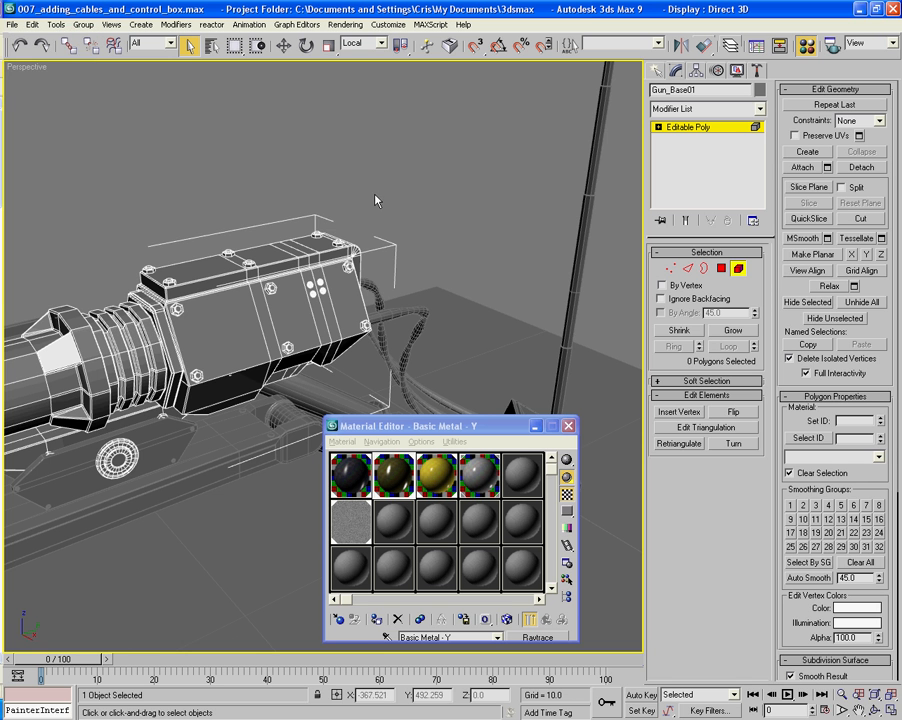
pyautogui.keyDown('alt'); pyautogui.moveTo(376, 199); pyautogui.dragTo(457, 209, button='middle'); pyautogui.keyUp('alt')
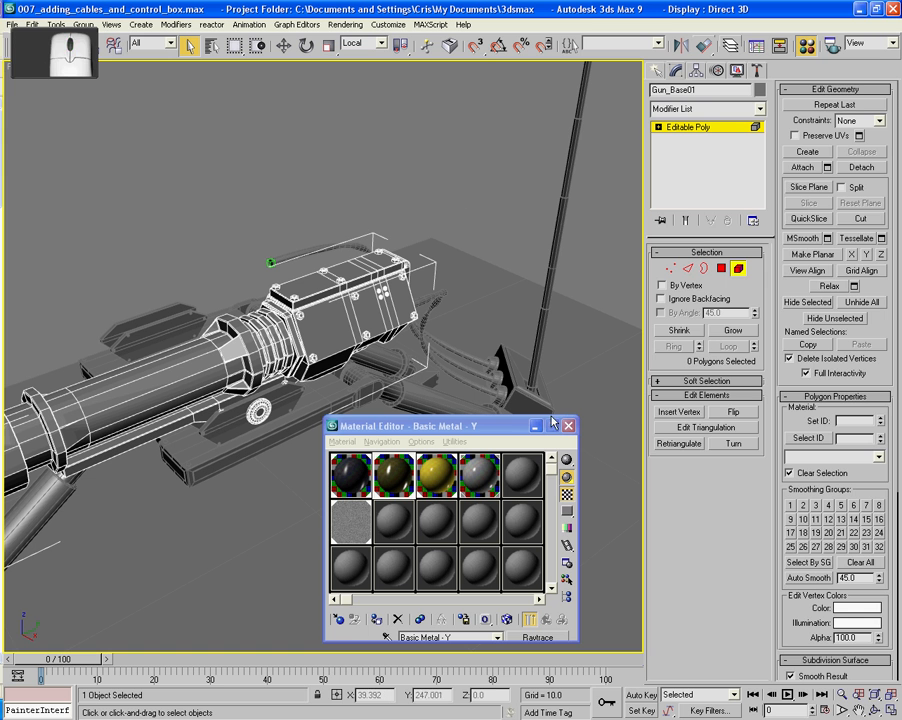
pyautogui.click(736, 270)
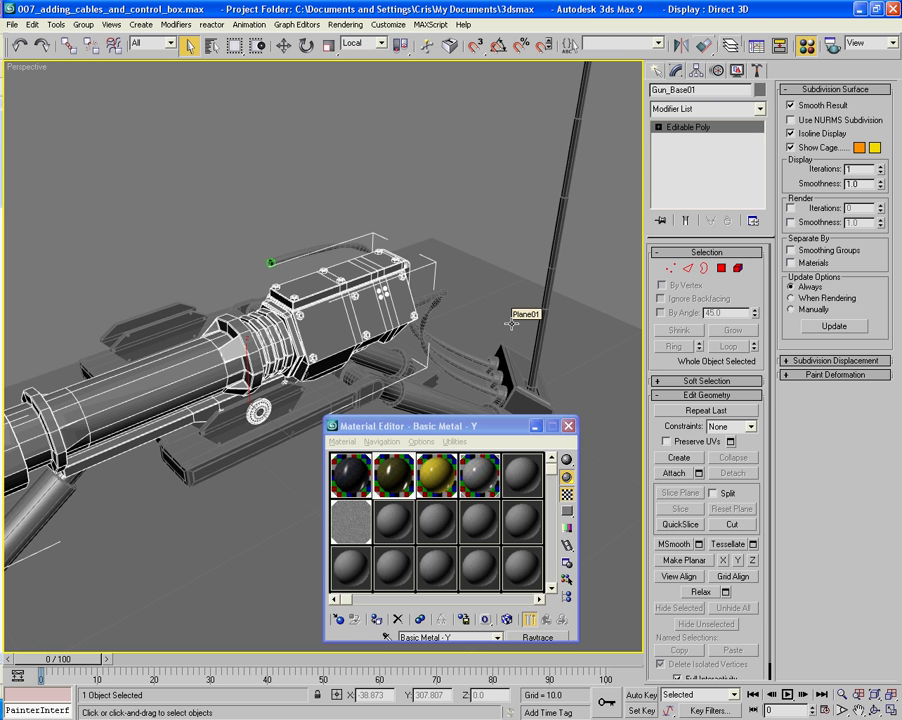
# - Clone the gun in the front view as one independent copy, moved about 31 units along negative X onto the middle mount
pyautogui.keyDown('alt'); pyautogui.moveTo(513, 292); pyautogui.dragTo(519, 257, button='middle'); pyautogui.keyUp('alt')
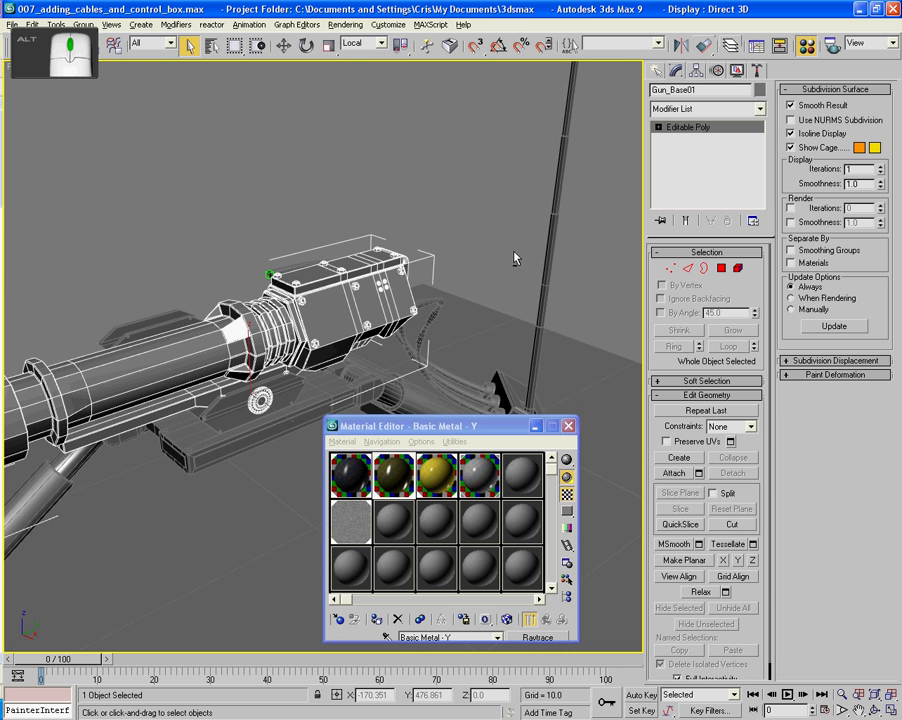
pyautogui.press('f')
pyautogui.scroll(3, 422, 285)
pyautogui.moveTo(437, 273); pyautogui.dragTo(372, 411, button='middle')
pyautogui.click(285, 46)
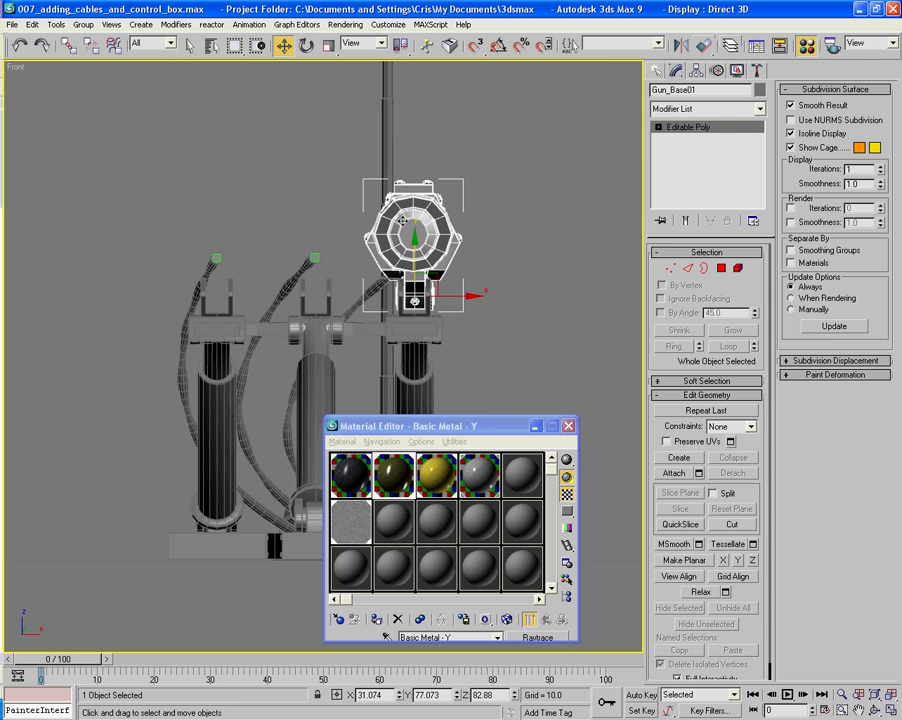
pyautogui.keyDown('shift'); pyautogui.moveTo(453, 295); pyautogui.dragTo(355, 288); pyautogui.keyUp('shift')
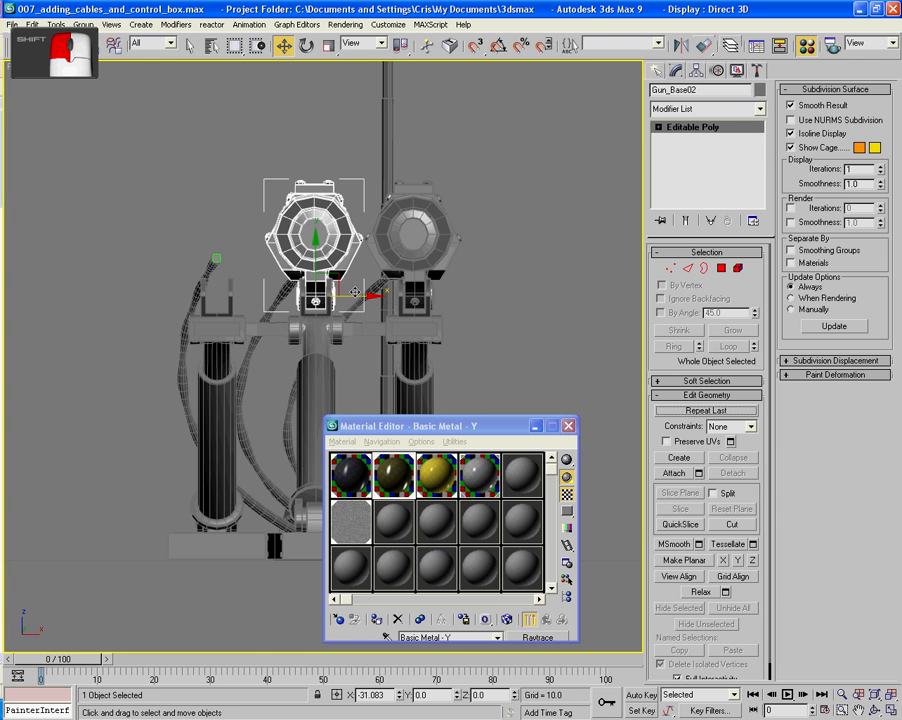
pyautogui.keyDown('shift'); pyautogui.moveTo(355, 293); pyautogui.dragTo(355, 295); pyautogui.keyUp('shift')
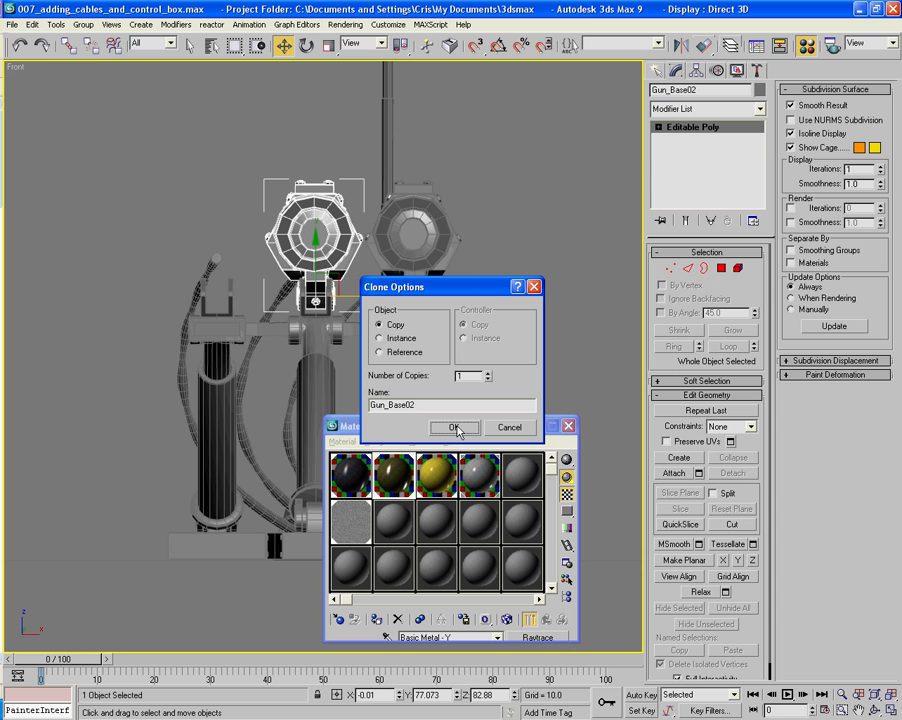
pyautogui.click(452, 427)
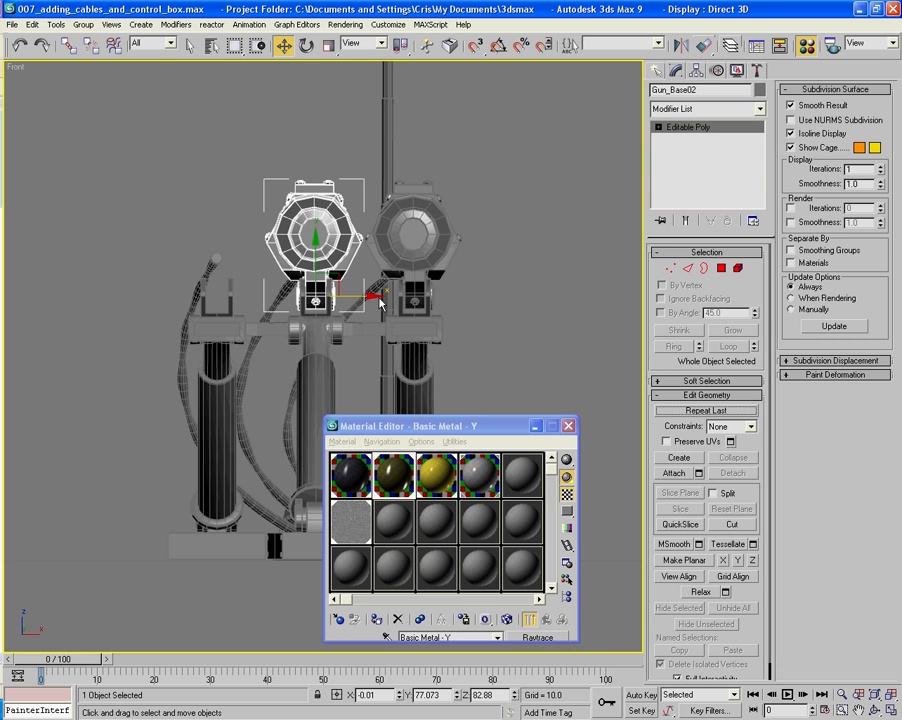
pyautogui.keyDown('shift'); pyautogui.click(273, 295); pyautogui.keyUp('shift')
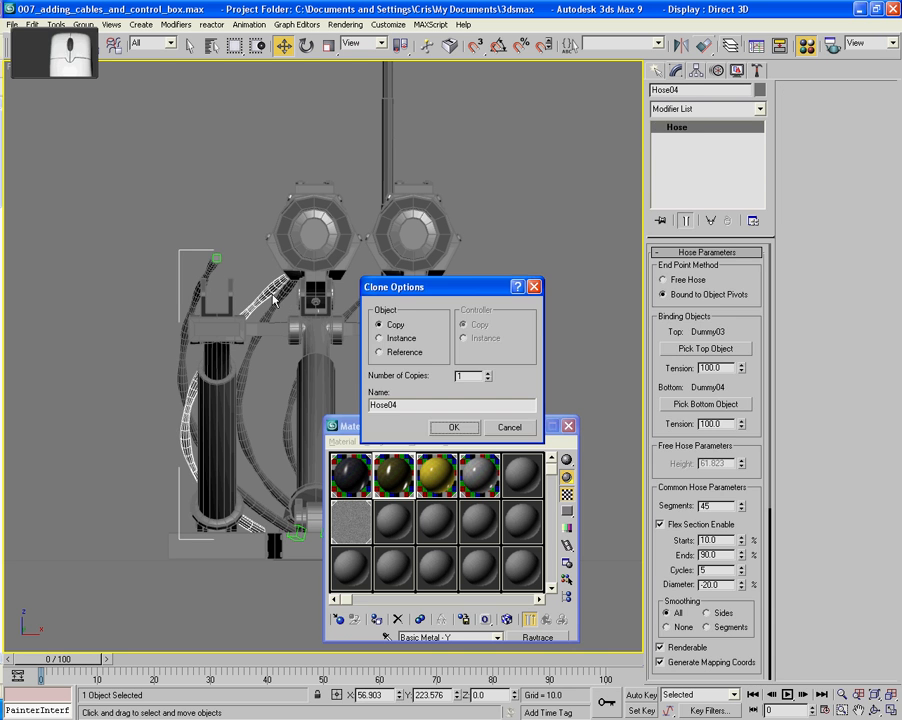
pyautogui.click(509, 427)
pyautogui.hotkey('ctrl', 'z')
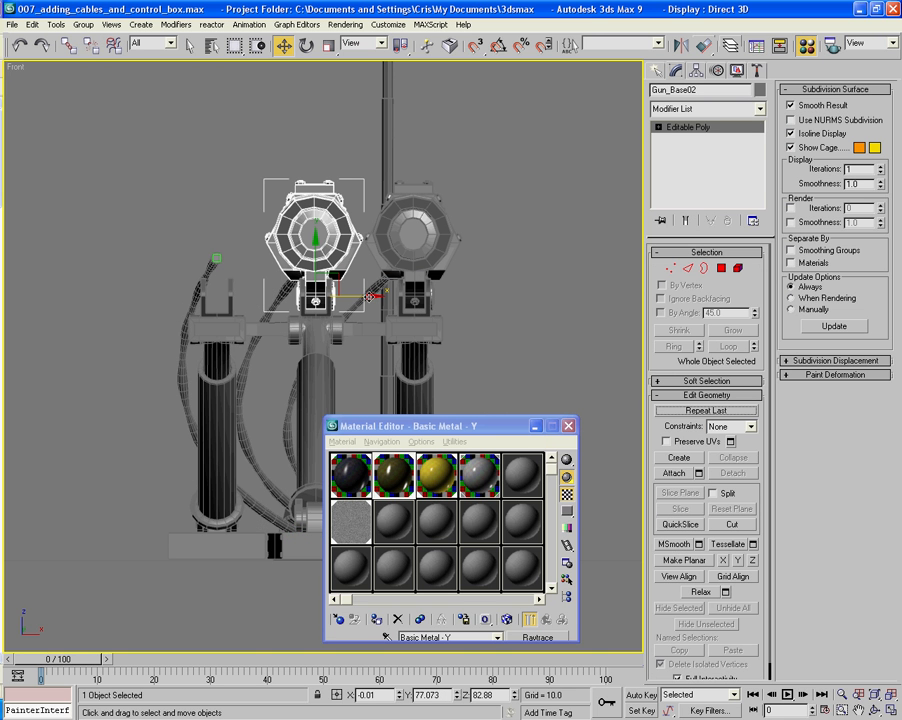
# - Clone the middle gun as one copy, moved about 30.8 units along negative X onto the remaining empty mount, and deselect everything
pyautogui.keyDown('shift'); pyautogui.moveTo(368, 296); pyautogui.dragTo(272, 292); pyautogui.keyUp('shift')
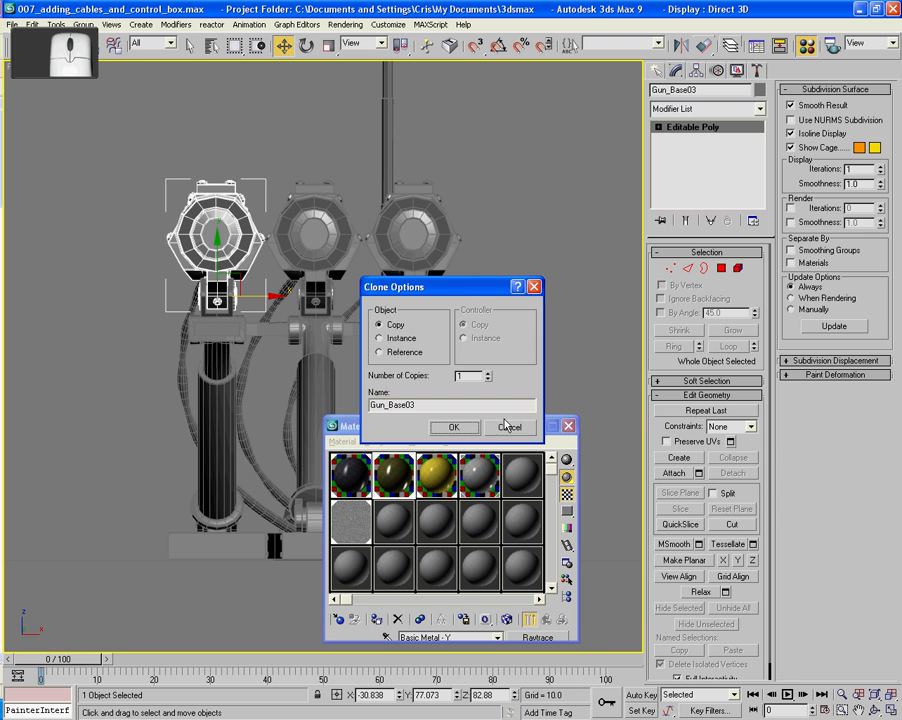
pyautogui.click(452, 427)
pyautogui.click(536, 350)
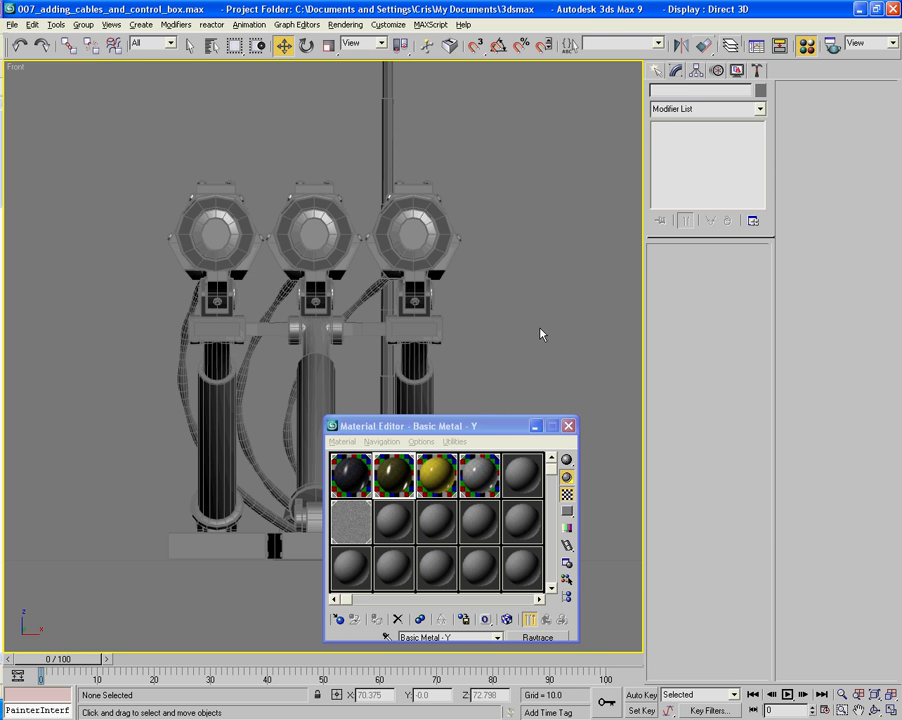
# - Assign the Basic Metal material to the control unit with the tall antenna
pyautogui.moveTo(541, 331)
pyautogui.keyDown('alt'); pyautogui.mouseDown(button='middle')
pyautogui.moveTo(479, 343)
pyautogui.moveTo(458, 300)
pyautogui.moveTo(417, 395)
pyautogui.mouseUp(button='middle'); pyautogui.keyUp('alt')
pyautogui.scroll(-3, 481, 340)
pyautogui.click(377, 240)
pyautogui.moveTo(450, 284); pyautogui.dragTo(441, 196, button='middle')
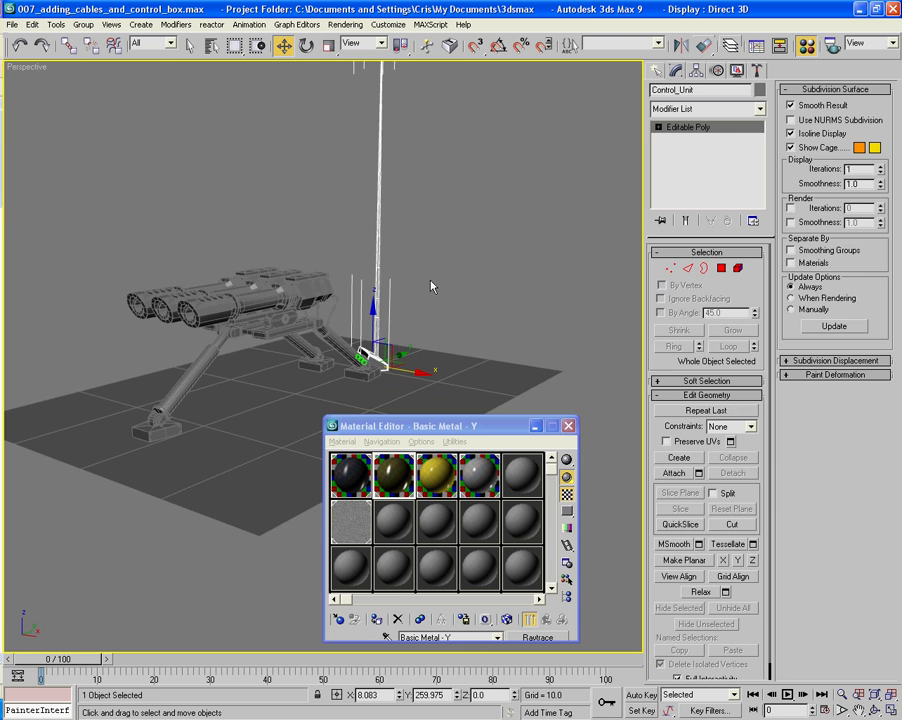
pyautogui.click(360, 477)
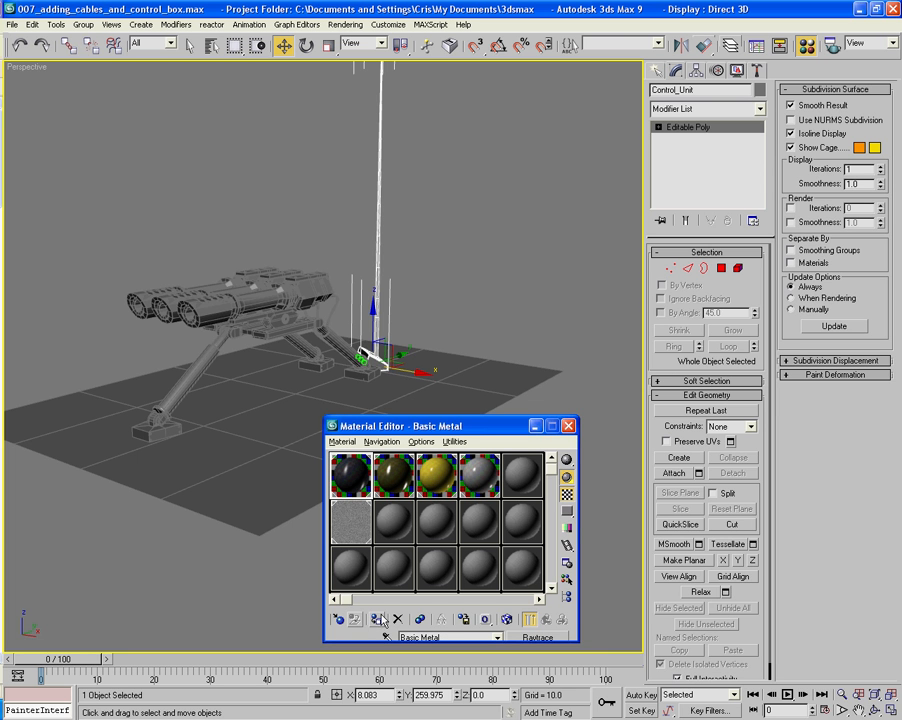
# - Enlarge and reposition the Material Editor so that its parameter rollouts can be edited beside the hoses
pyautogui.keyDown('alt'); pyautogui.moveTo(538, 302); pyautogui.dragTo(446, 251, button='middle'); pyautogui.keyUp('alt')
pyautogui.scroll(4, 446, 251)
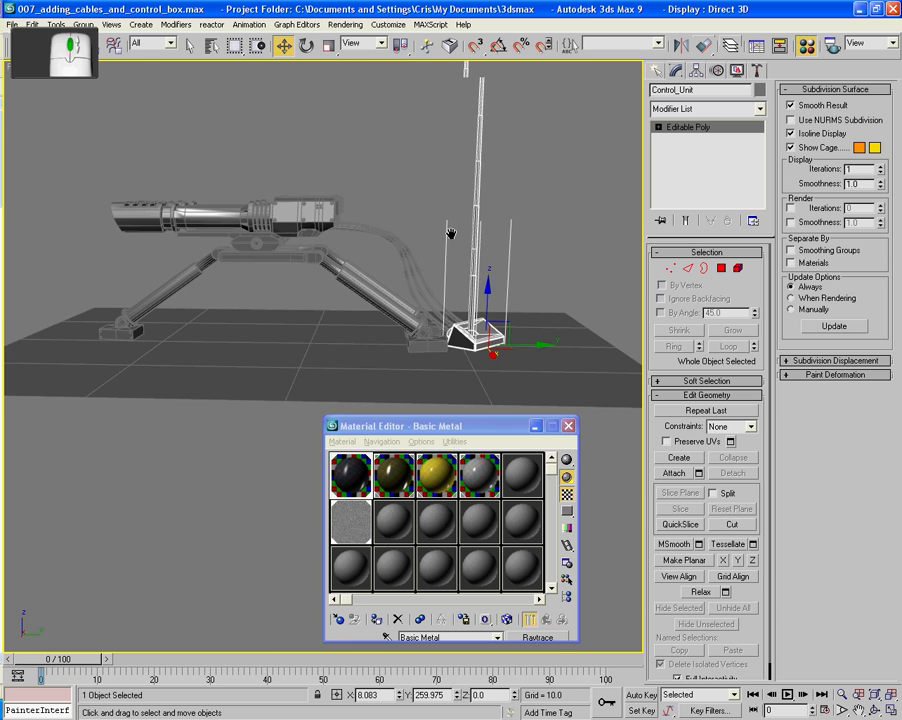
pyautogui.scroll(3, 443, 248)
pyautogui.moveTo(442, 247); pyautogui.dragTo(456, 345, button='middle')
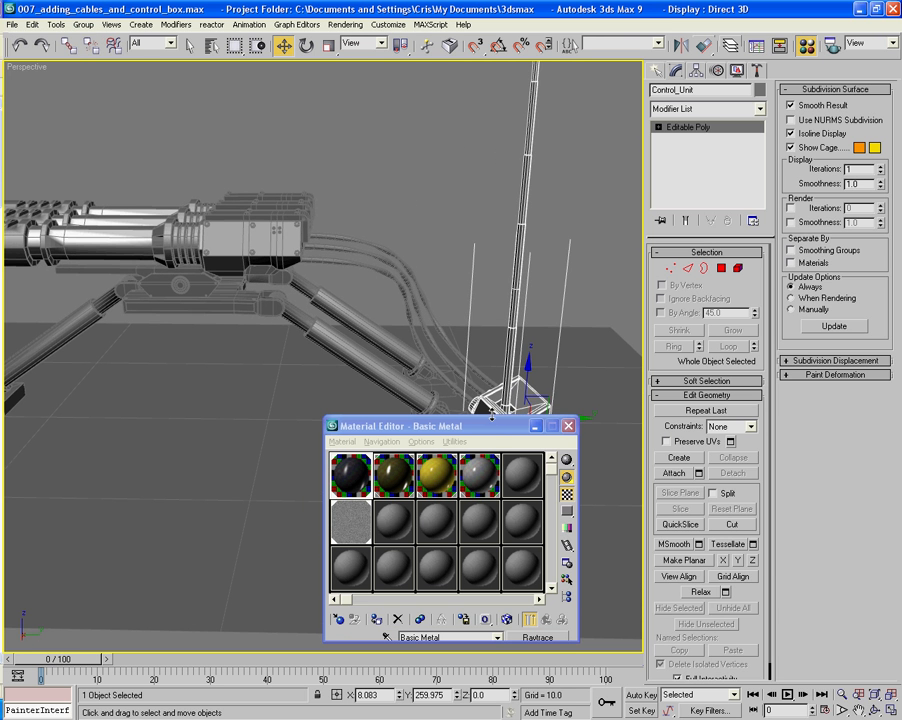
pyautogui.click(491, 415)
pyautogui.moveTo(491, 415); pyautogui.dragTo(686, 98)
# - Change the unused 05 - Default material from Standard to the SSS Fast Material (mi) type
pyautogui.click(722, 155)
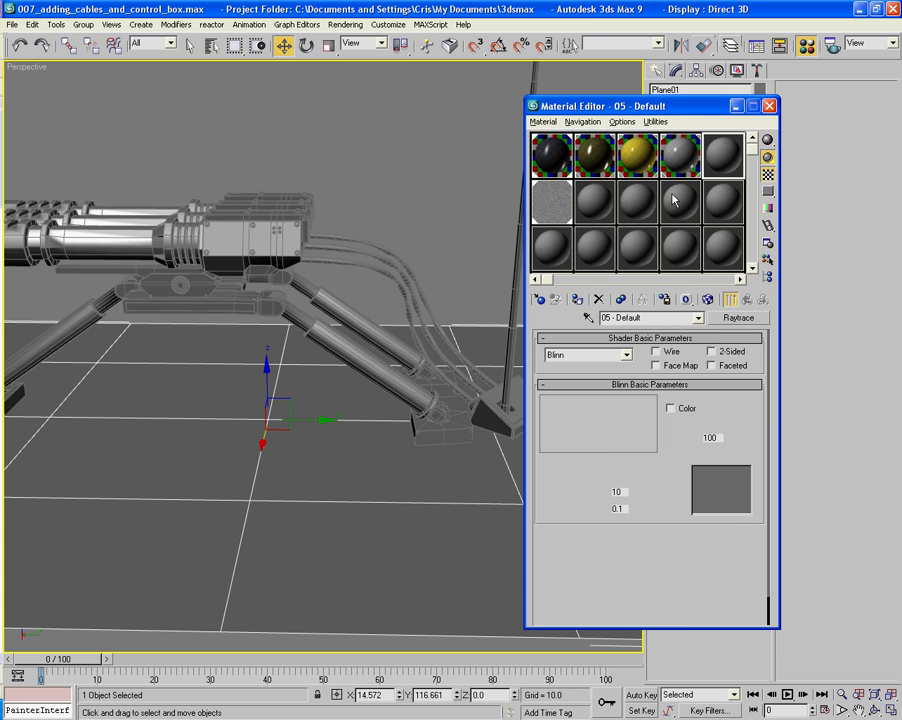
pyautogui.click(740, 317)
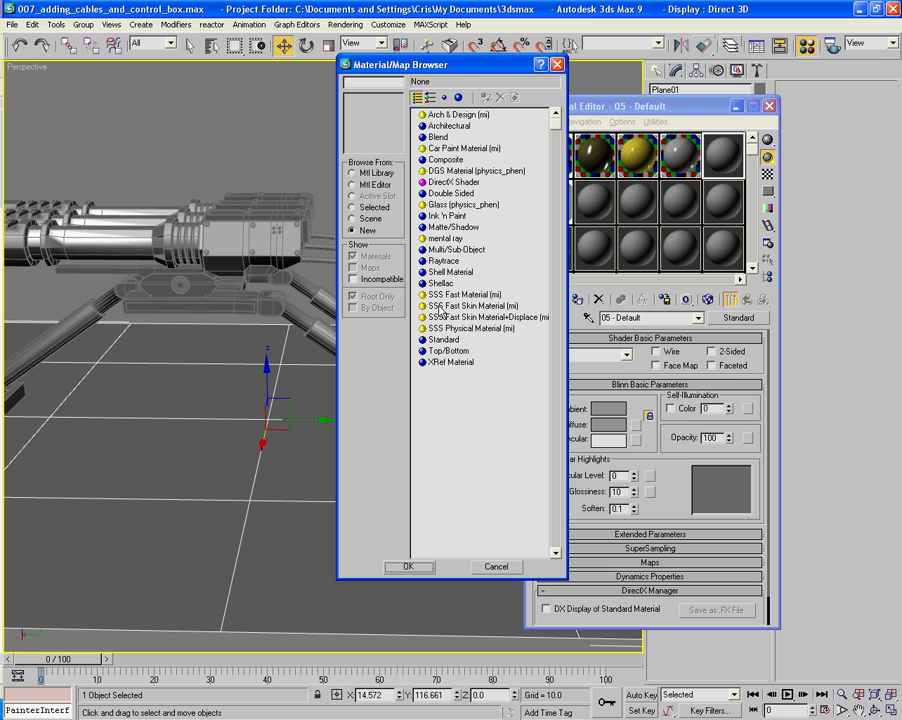
pyautogui.click(441, 329)
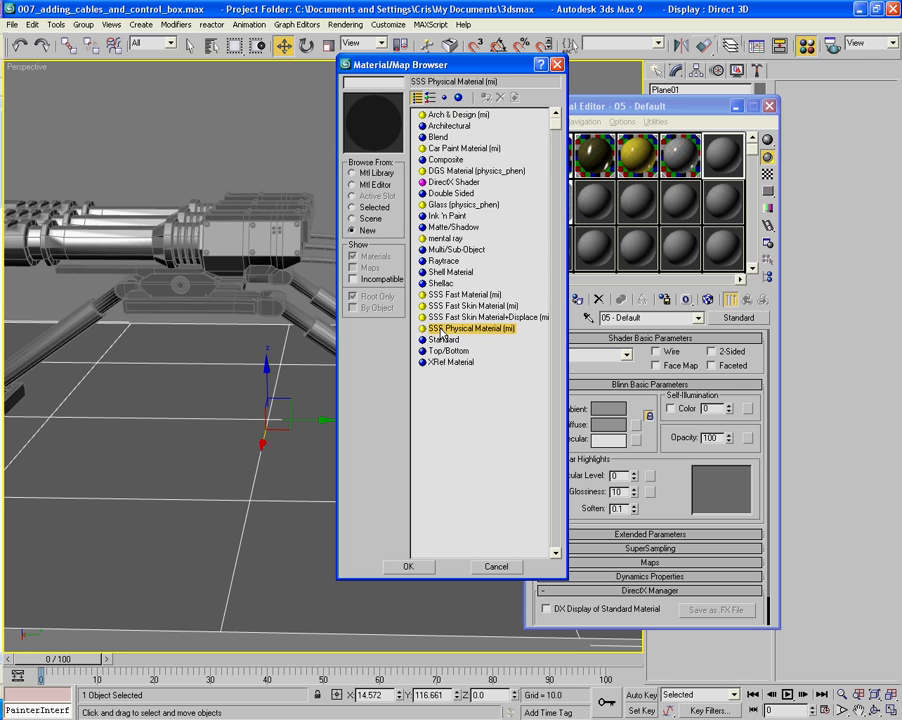
pyautogui.click(453, 295)
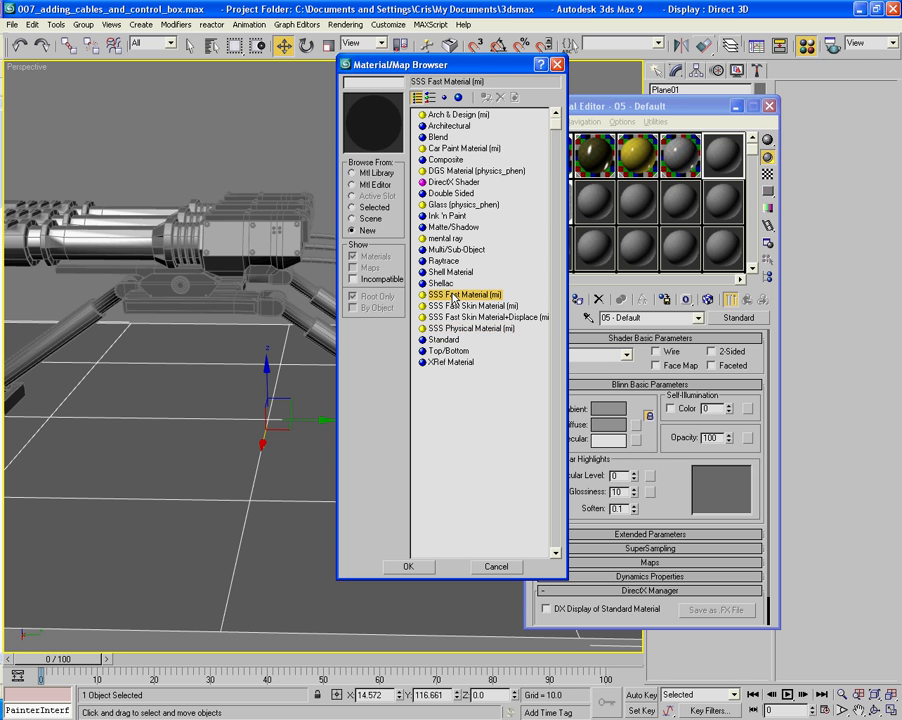
pyautogui.doubleClick(453, 295)
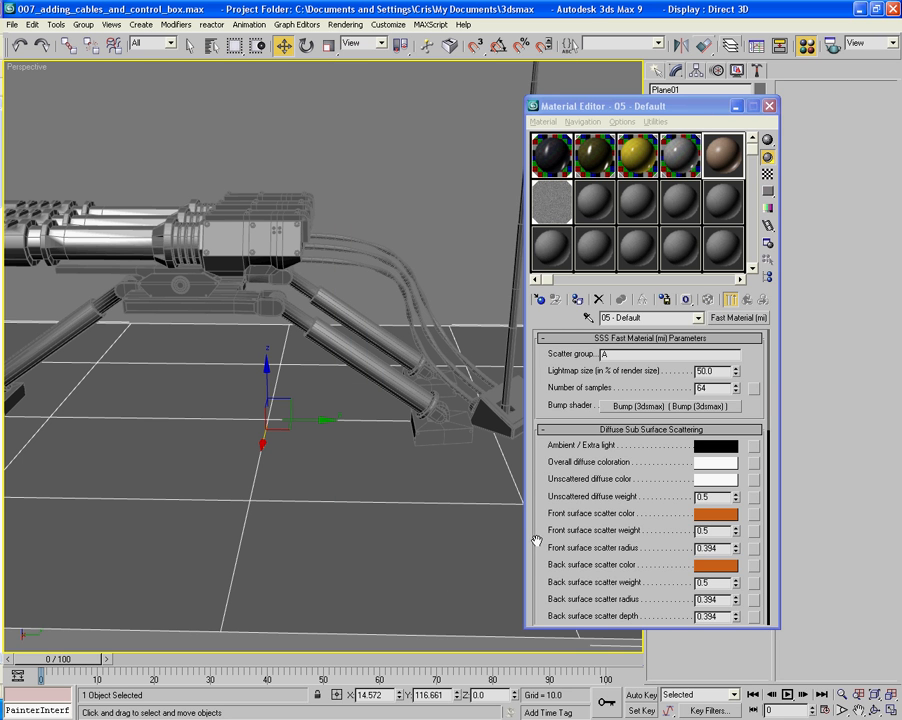
# - Open a magnified preview of the SSS Fast Material and look through its parameters
pyautogui.scroll(-1, 540, 526)
pyautogui.moveTo(540, 526); pyautogui.dragTo(569, 716)
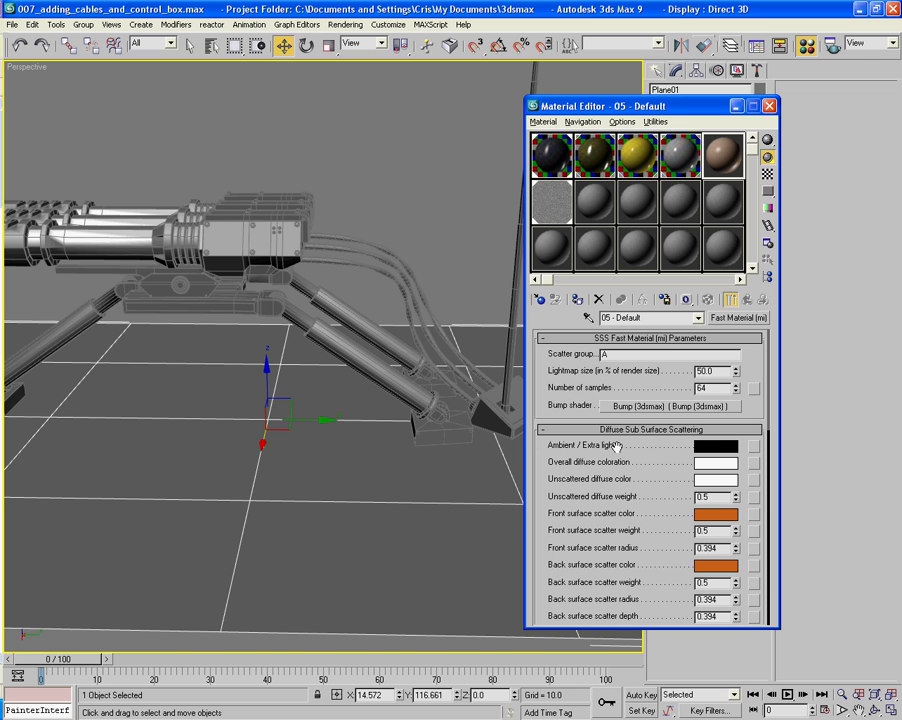
pyautogui.doubleClick(720, 160)
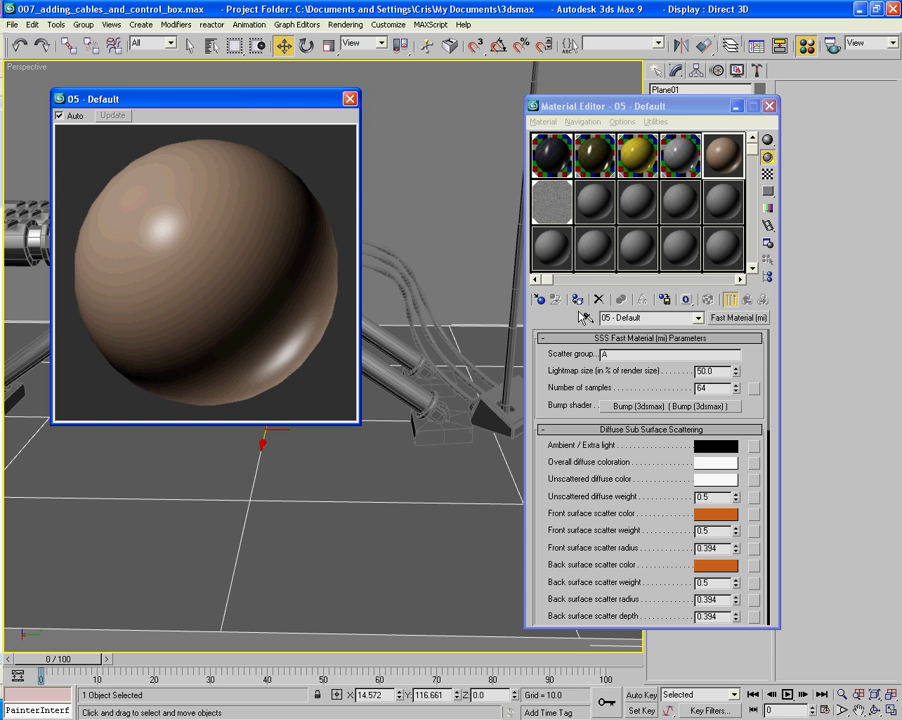
pyautogui.moveTo(650, 500); pyautogui.dragTo(630, 247)
pyautogui.scroll(-7, 705, 418)
pyautogui.scroll(10, 705, 418)
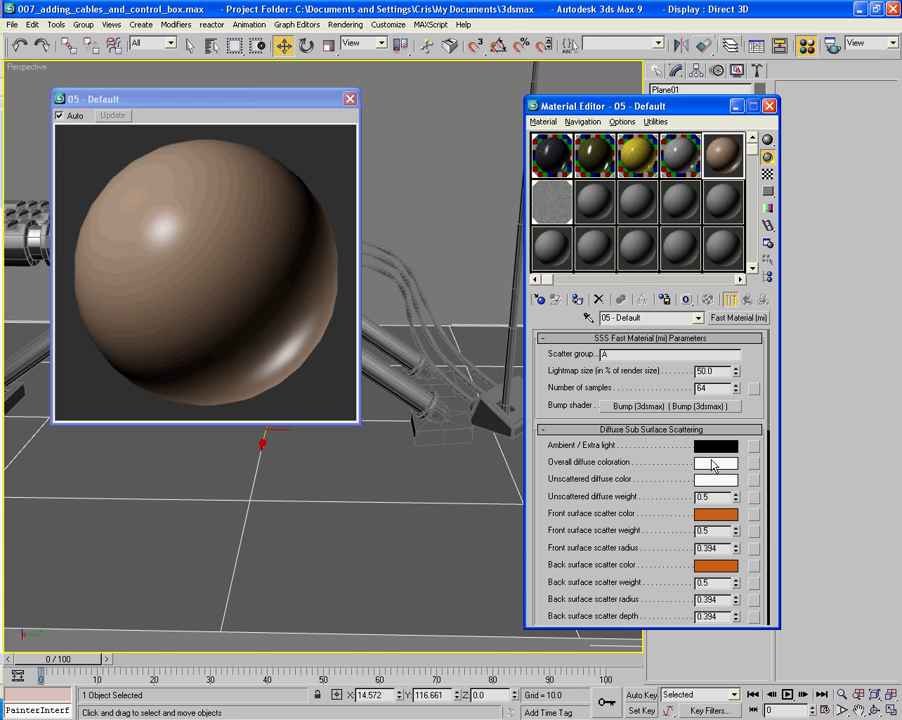
# - Set the front surface scatter color to bright blue (26, 42, 255) and the back surface scatter color to dark blue (36, 26, 112)
pyautogui.click(716, 514)
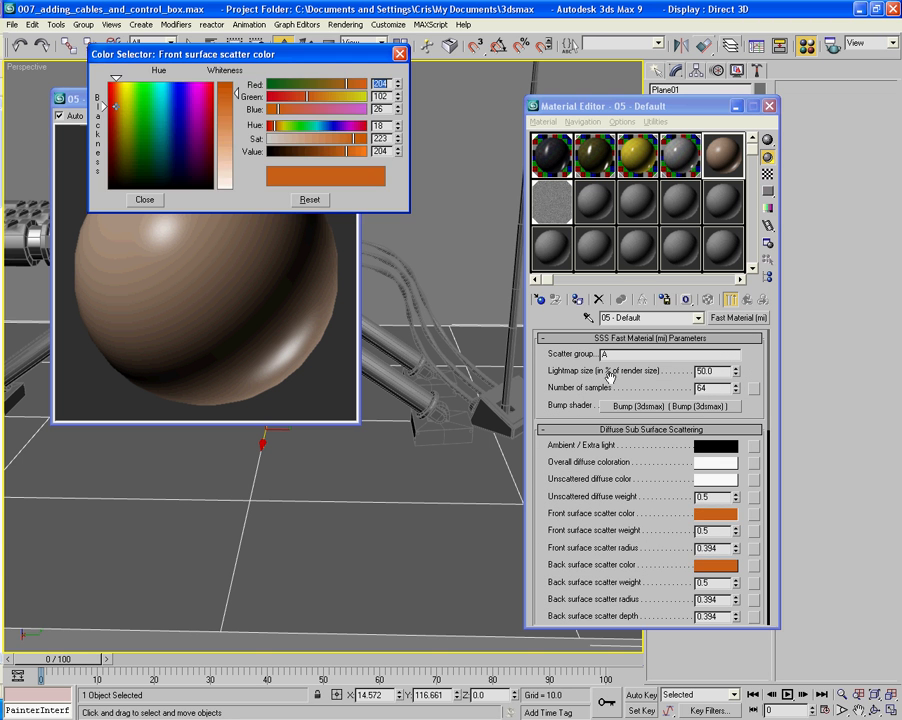
pyautogui.moveTo(172, 121); pyautogui.dragTo(177, 83)
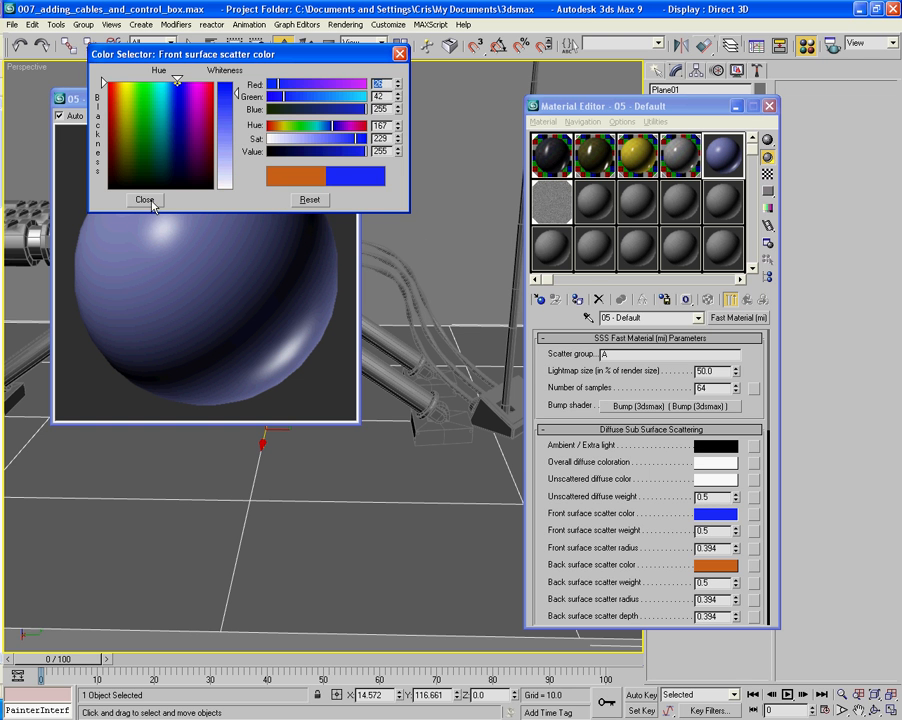
pyautogui.click(145, 200)
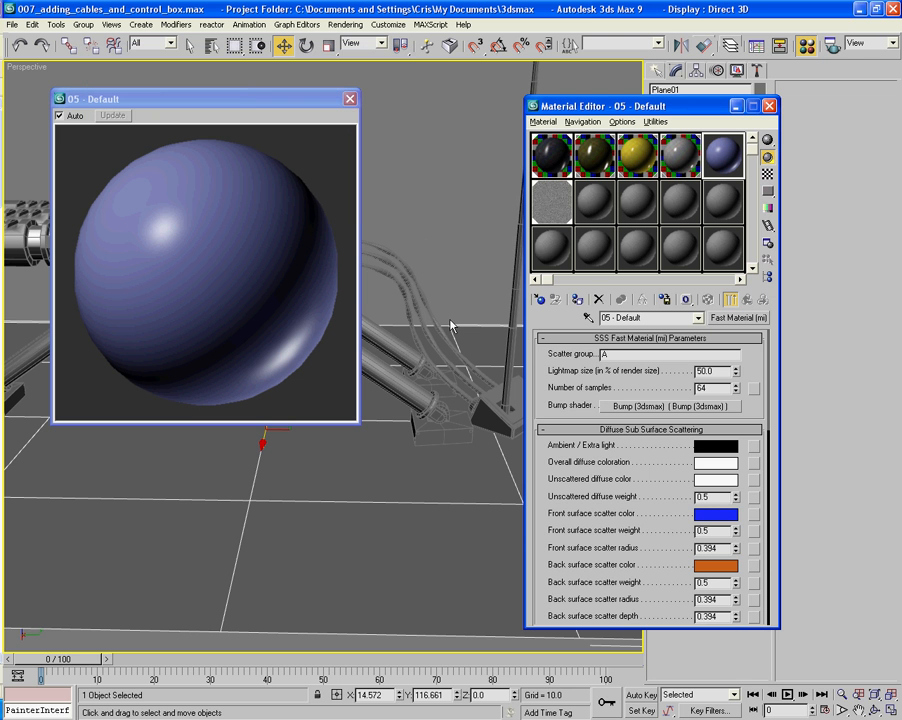
pyautogui.click(716, 565)
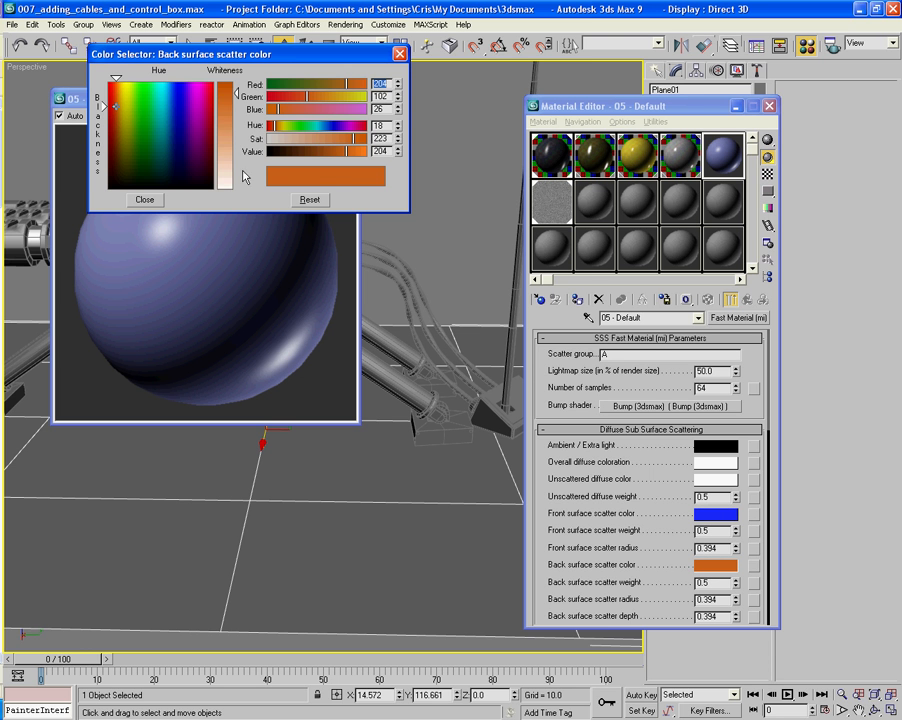
pyautogui.click(180, 149)
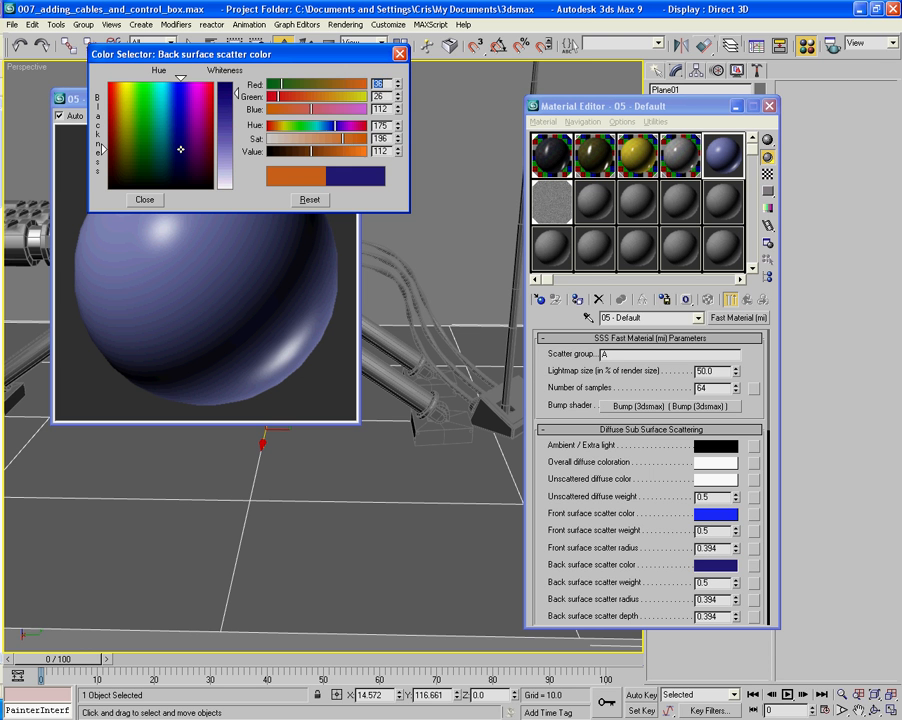
pyautogui.click(145, 200)
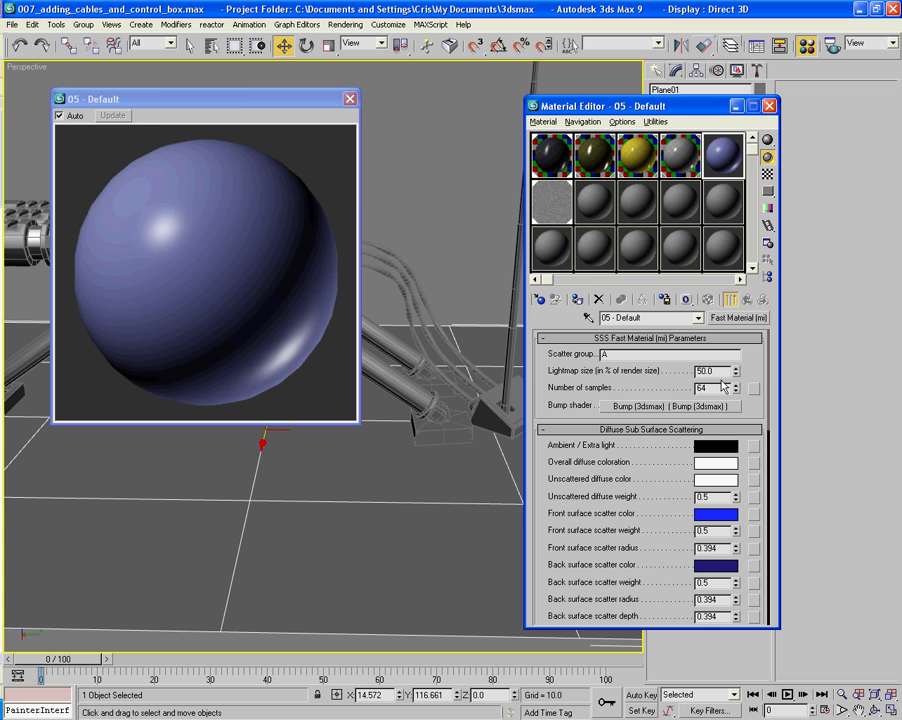
# - Darken the overall diffuse coloration to grey with value 163 and the unscattered diffuse color to a darker grey
pyautogui.click(726, 465)
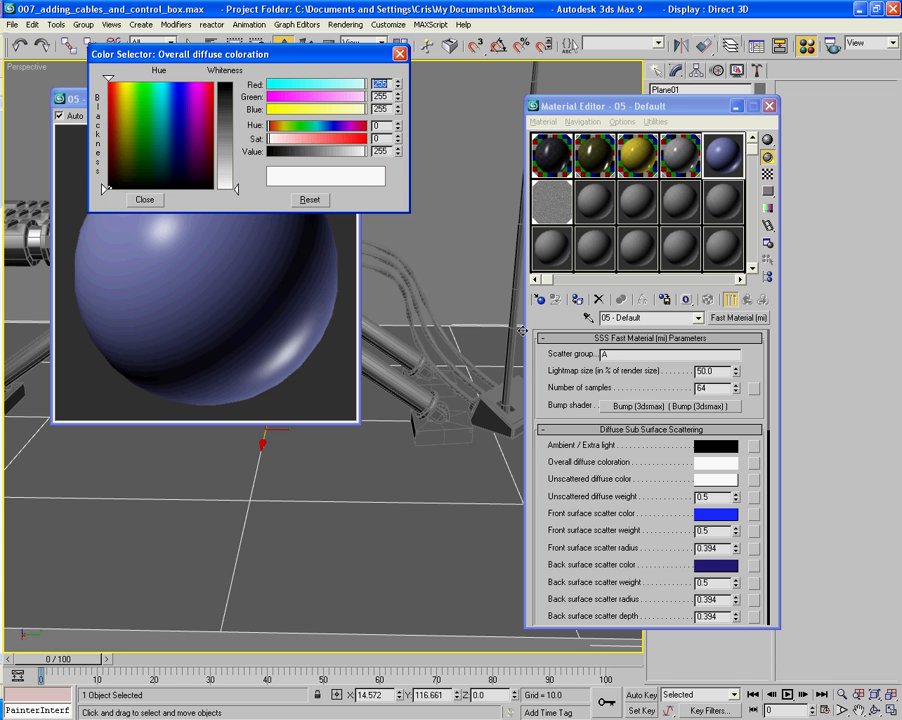
pyautogui.click(331, 161)
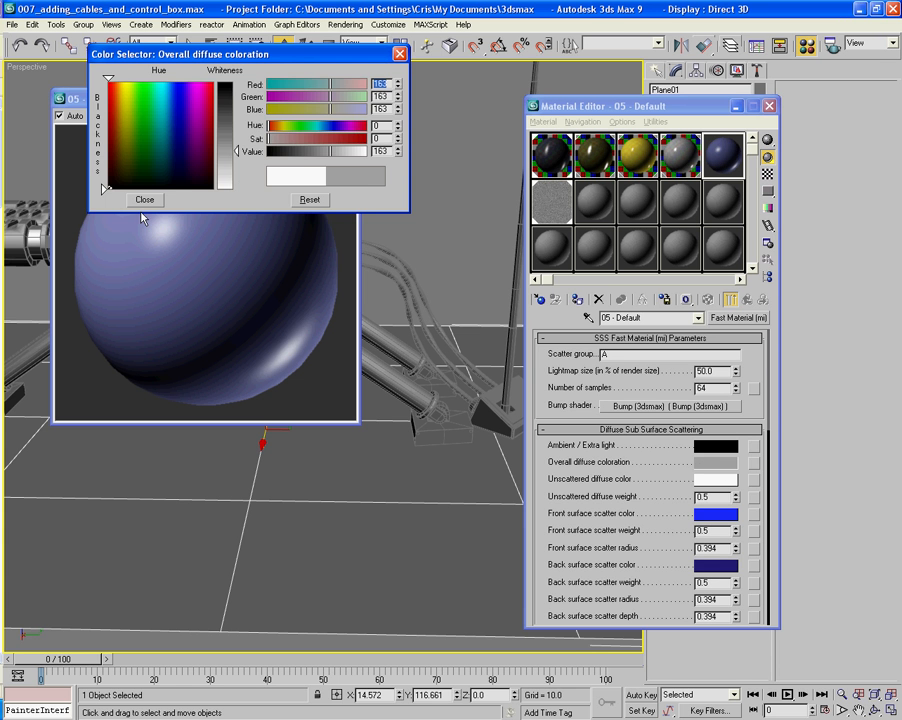
pyautogui.click(145, 200)
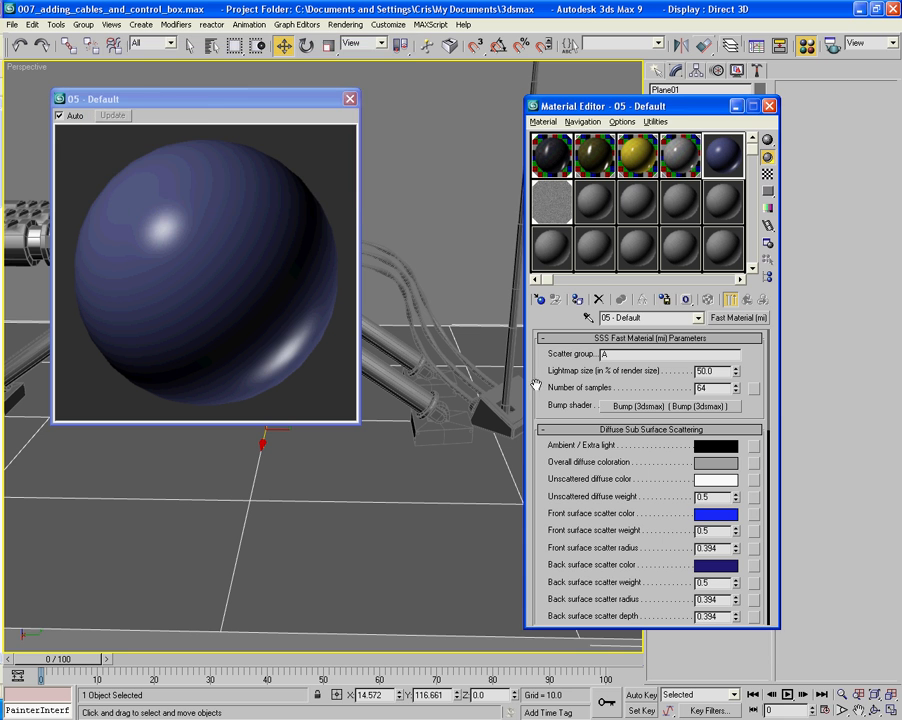
pyautogui.click(712, 480)
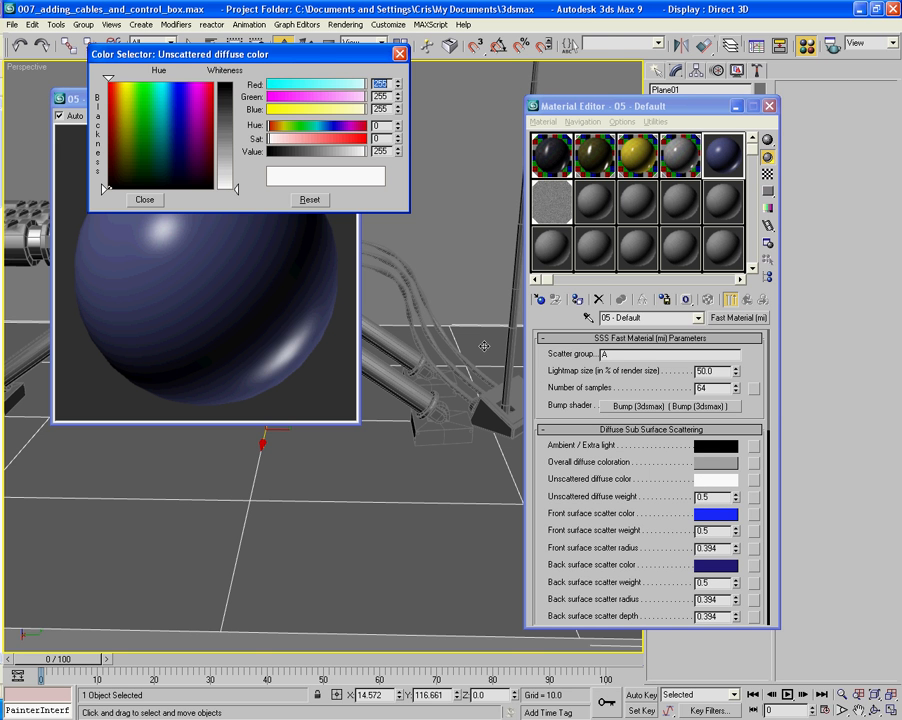
pyautogui.click(316, 151)
pyautogui.click(145, 199)
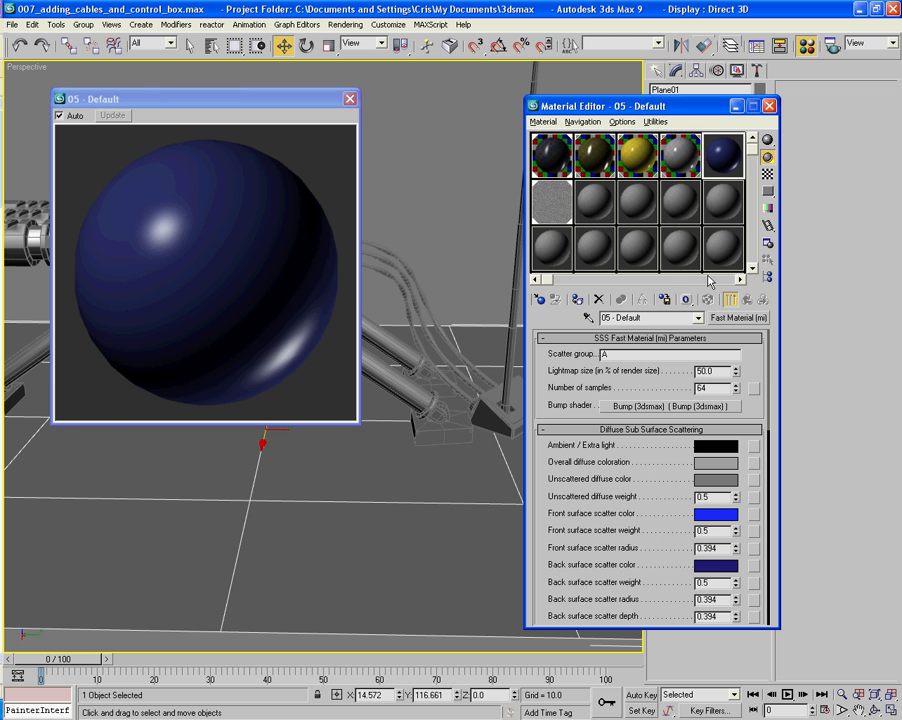
# - Close the magnified preview and assign the dark blue SSS material to the three hoses behind the guns
pyautogui.click(350, 99)
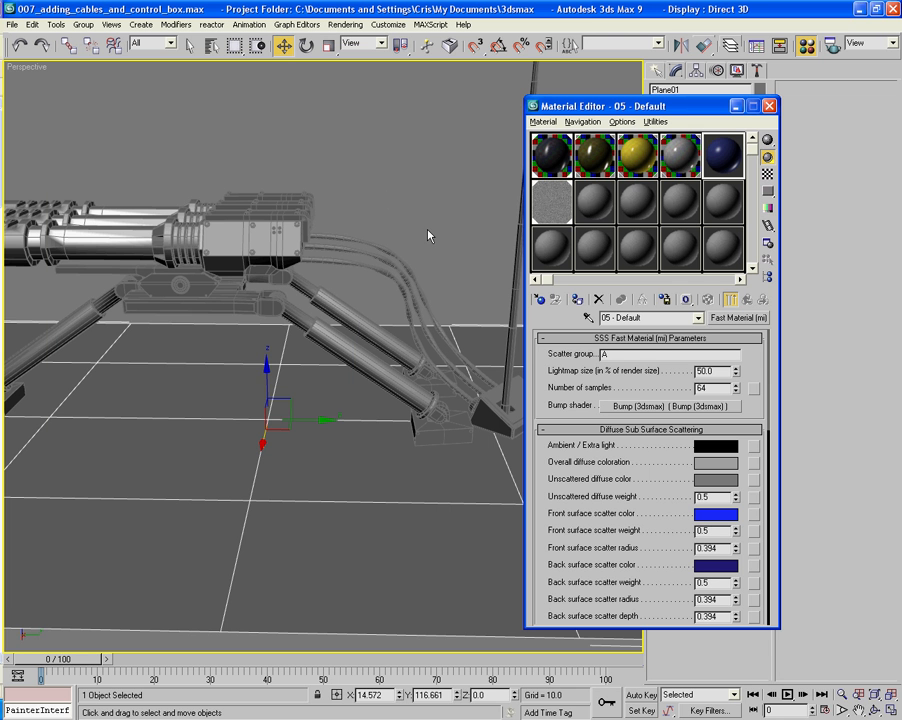
pyautogui.moveTo(424, 208); pyautogui.dragTo(364, 288)
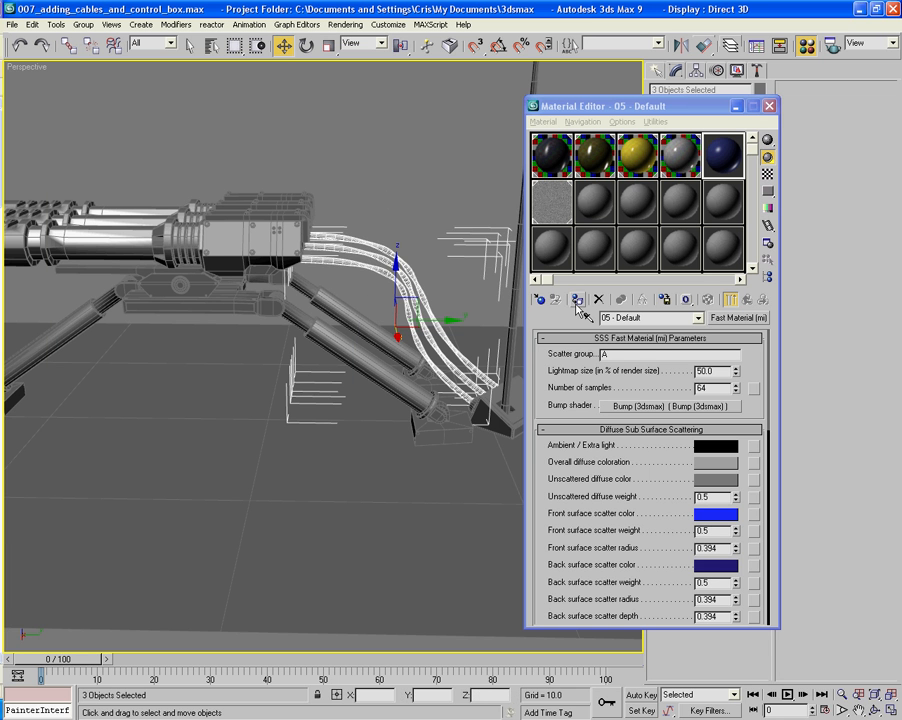
pyautogui.click(578, 300)
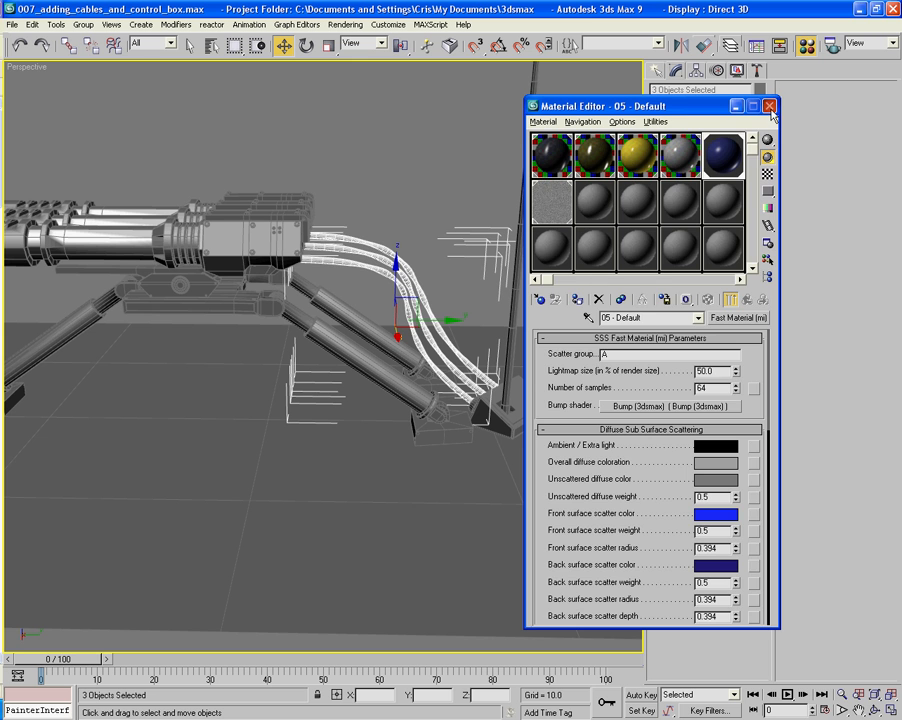
# - Close the material editor and turn off the edged-faces display on the shaded turret
pyautogui.press('m')
pyautogui.press('F4')
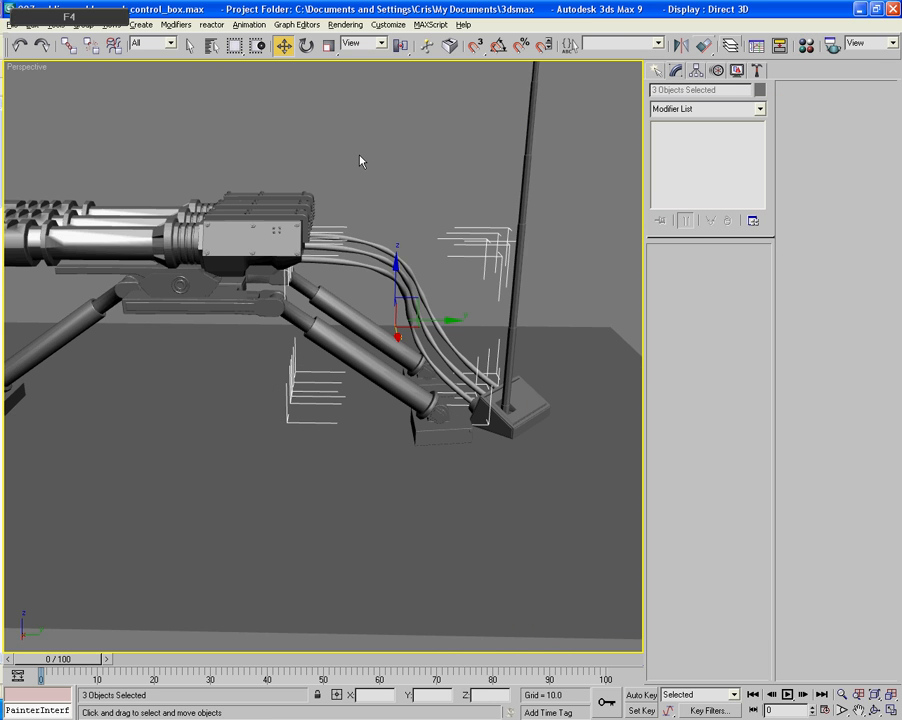
pyautogui.keyDown('alt'); pyautogui.moveTo(362, 158); pyautogui.dragTo(413, 179, button='middle'); pyautogui.keyUp('alt')
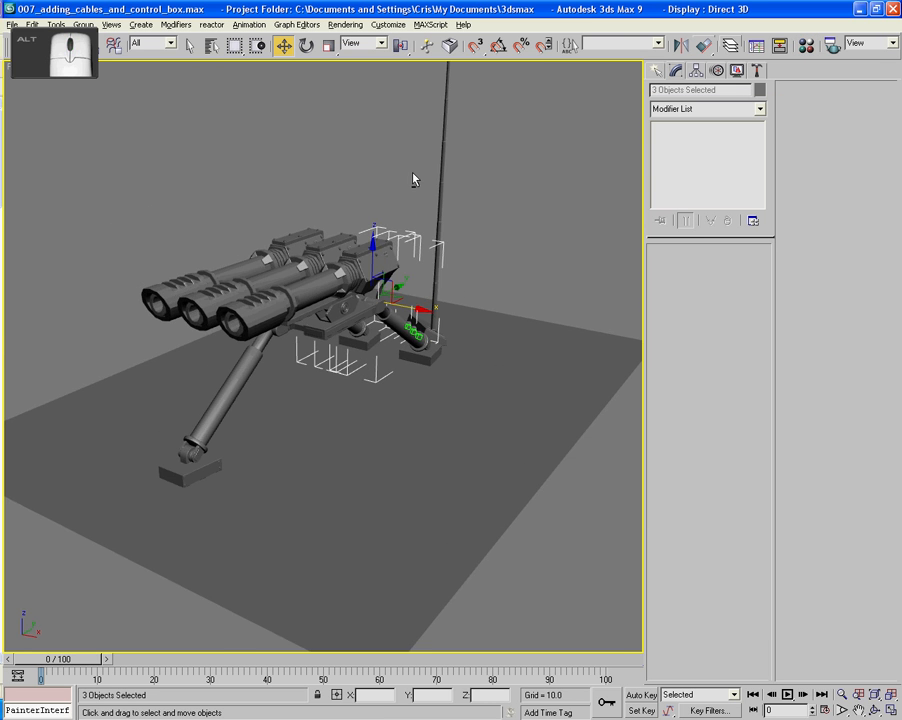
# - Give an unused material for the ground plane an Ambient/Reflective Occlusion diffuse map with 48 samples
pyautogui.press('m')
pyautogui.click(594, 204)
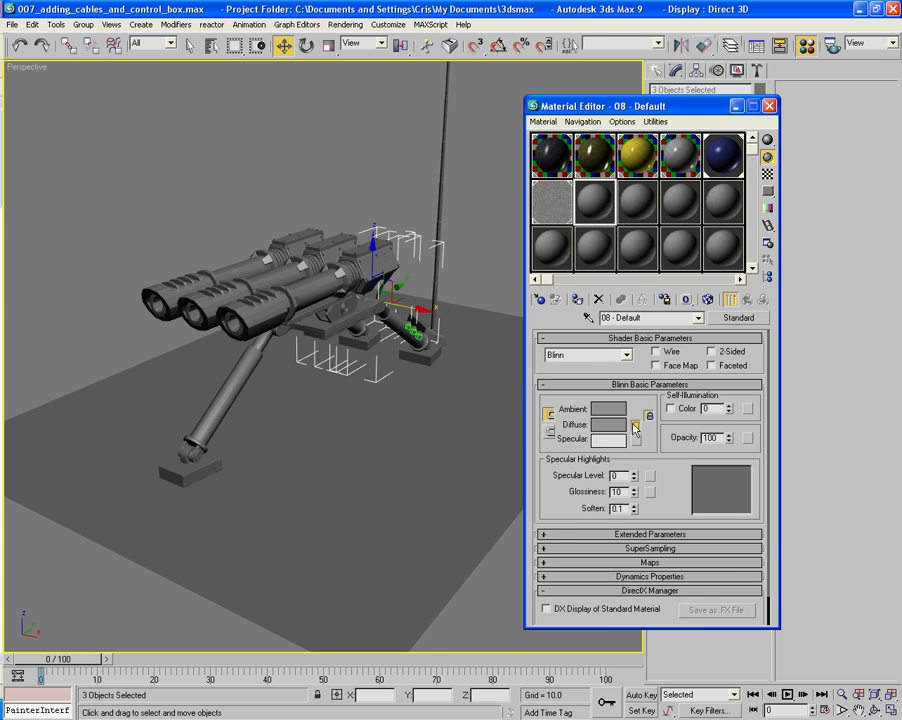
pyautogui.click(636, 426)
pyautogui.doubleClick(452, 116)
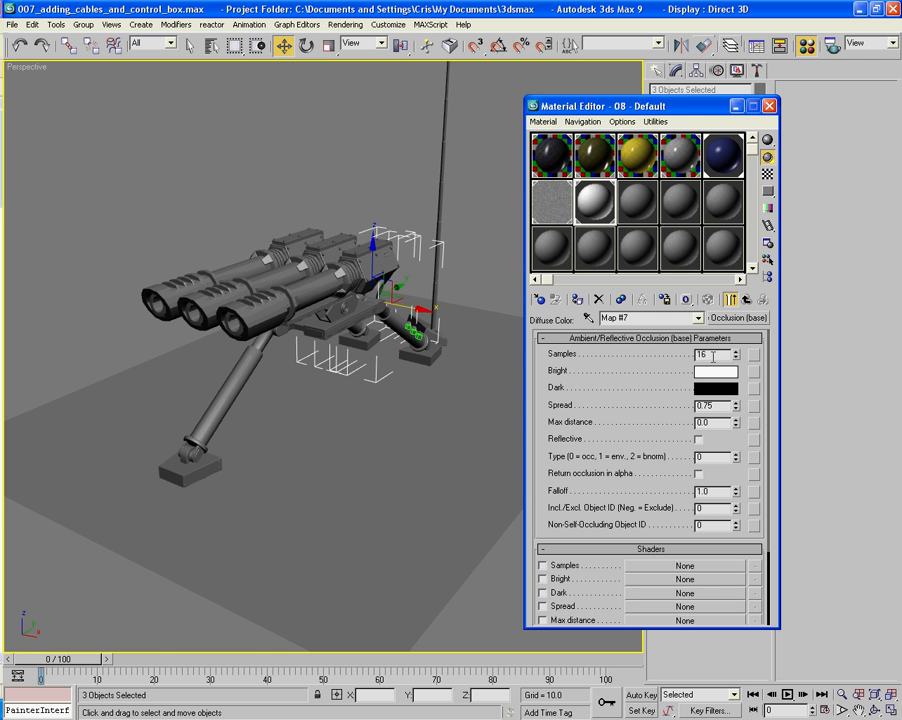
pyautogui.write('48')
pyautogui.press('Return')
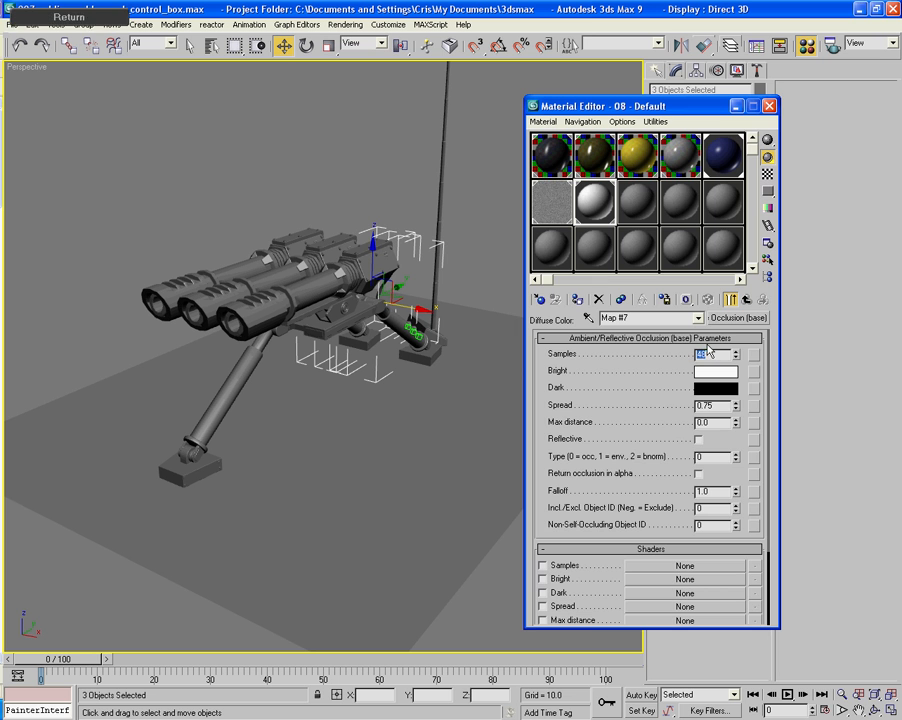
pyautogui.click(769, 105)
# - Deselect everything, render the perspective view of the whole turret on its ground plane and close the render
pyautogui.click(549, 265)
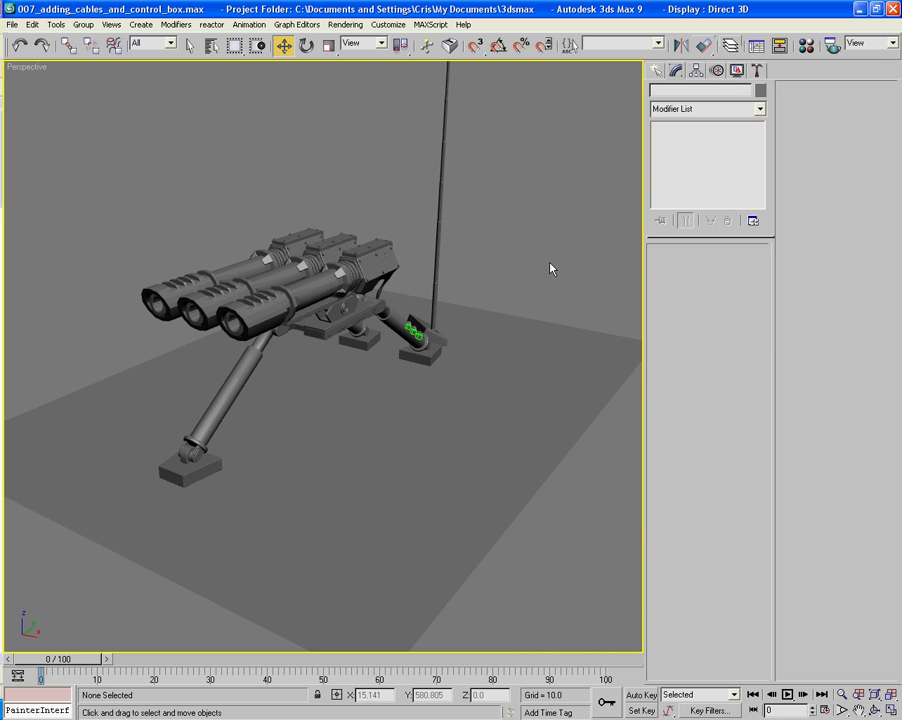
pyautogui.keyDown('alt'); pyautogui.moveTo(491, 296); pyautogui.dragTo(542, 276, button='middle'); pyautogui.keyUp('alt')
pyautogui.hotkey('shift', 'q')
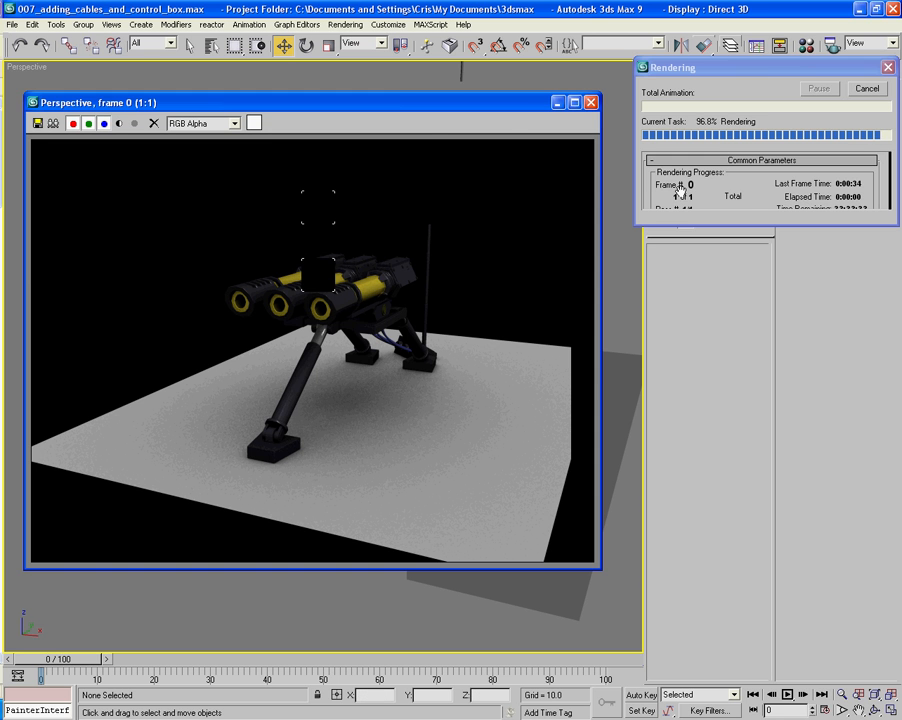
pyautogui.click(592, 103)
# - Rename the dark blue SSS hose material to "blue hose" and put it in the material library
pyautogui.keyDown('alt'); pyautogui.moveTo(440, 350); pyautogui.dragTo(307, 236, button='middle'); pyautogui.keyUp('alt')
pyautogui.press('m')
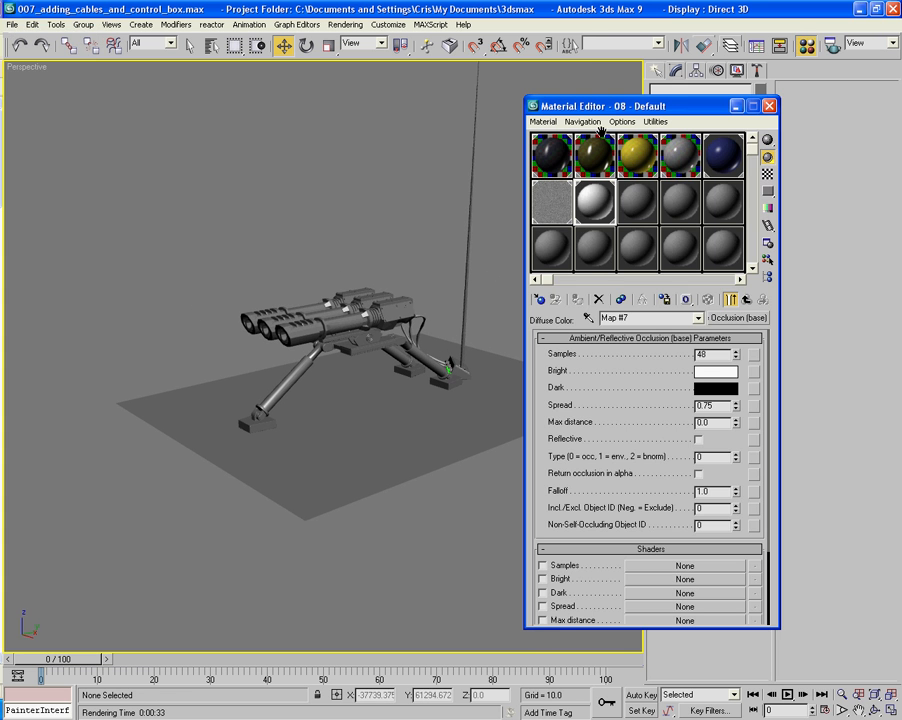
pyautogui.moveTo(594, 97); pyautogui.dragTo(594, 10)
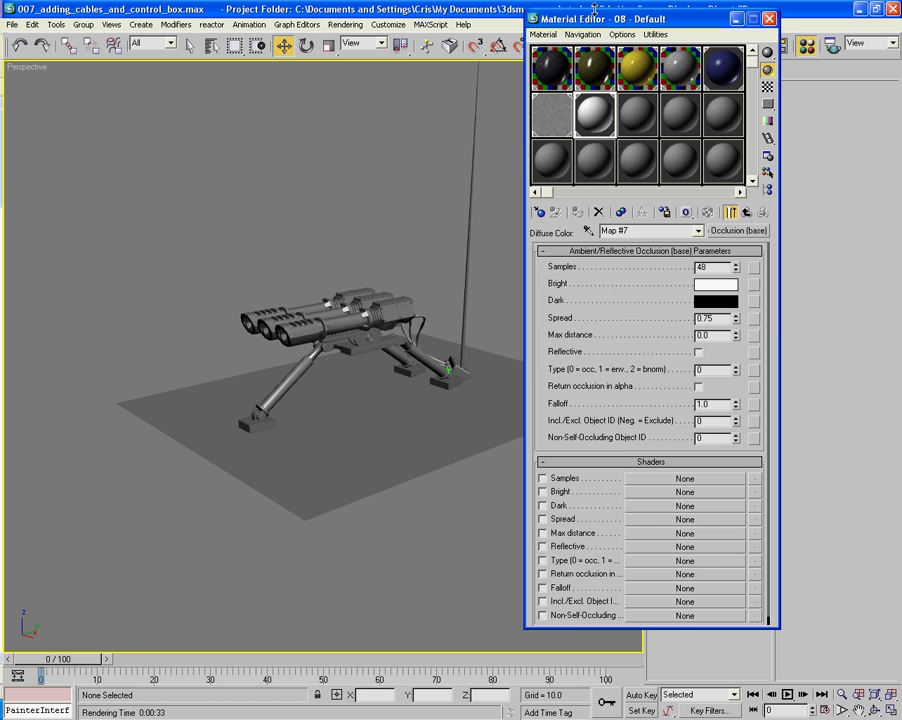
pyautogui.click(727, 76)
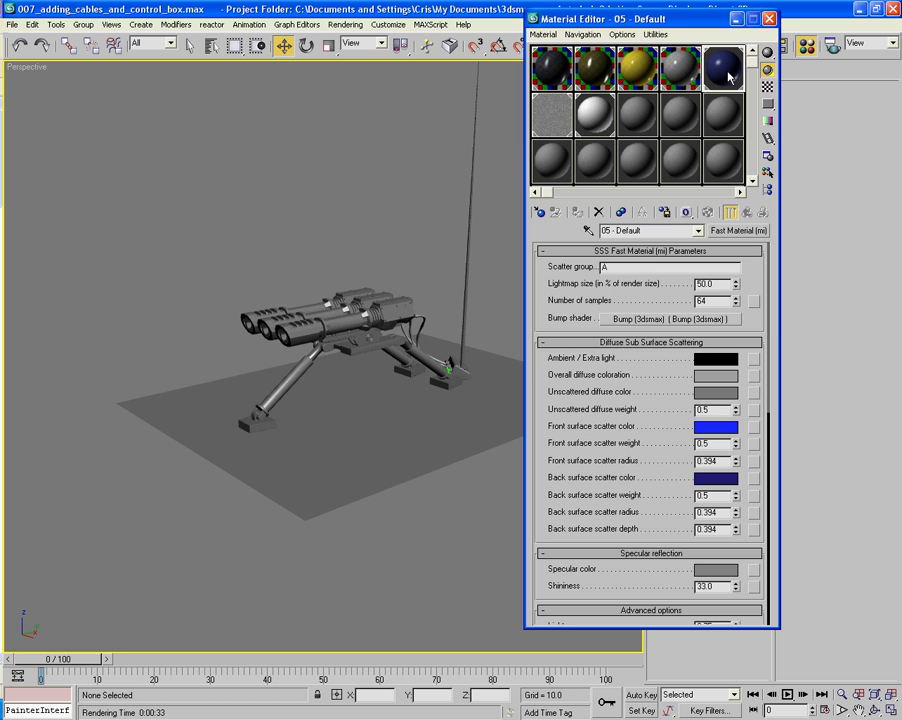
pyautogui.click(676, 229)
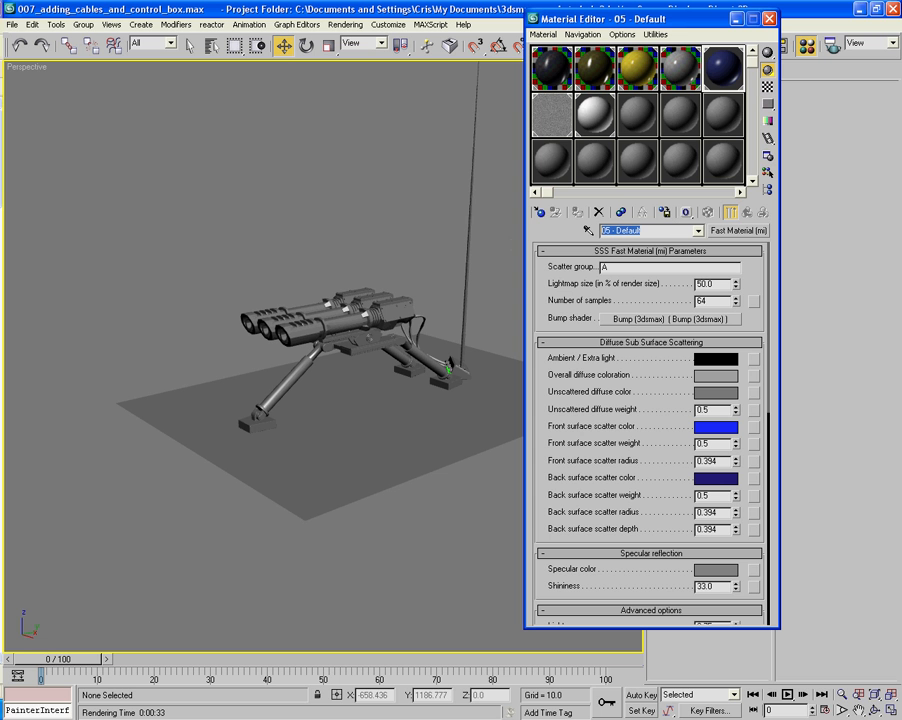
pyautogui.write('blue hose')
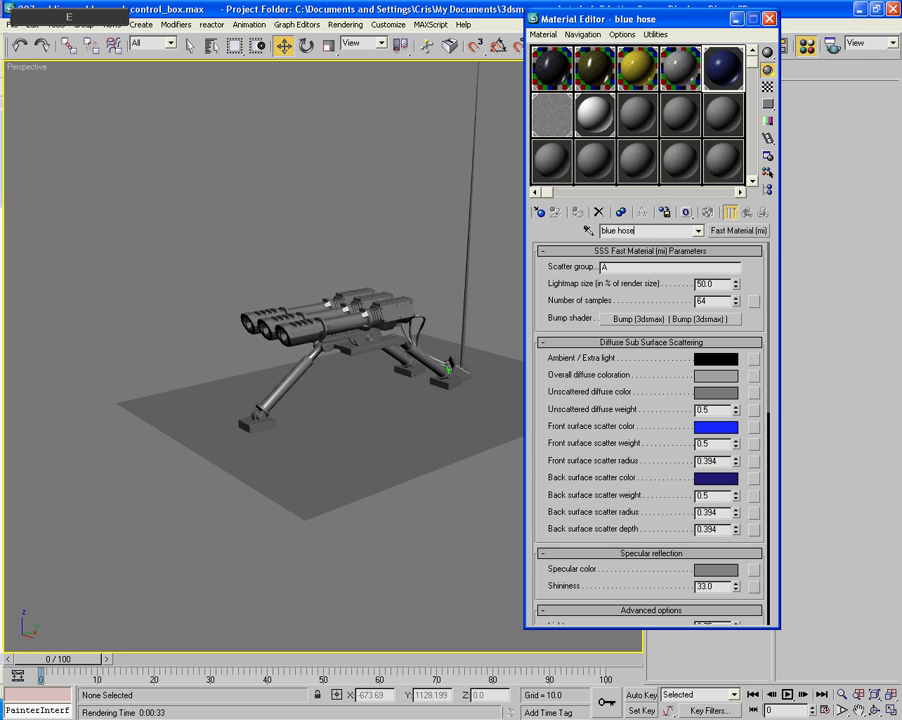
pyautogui.press('Return')
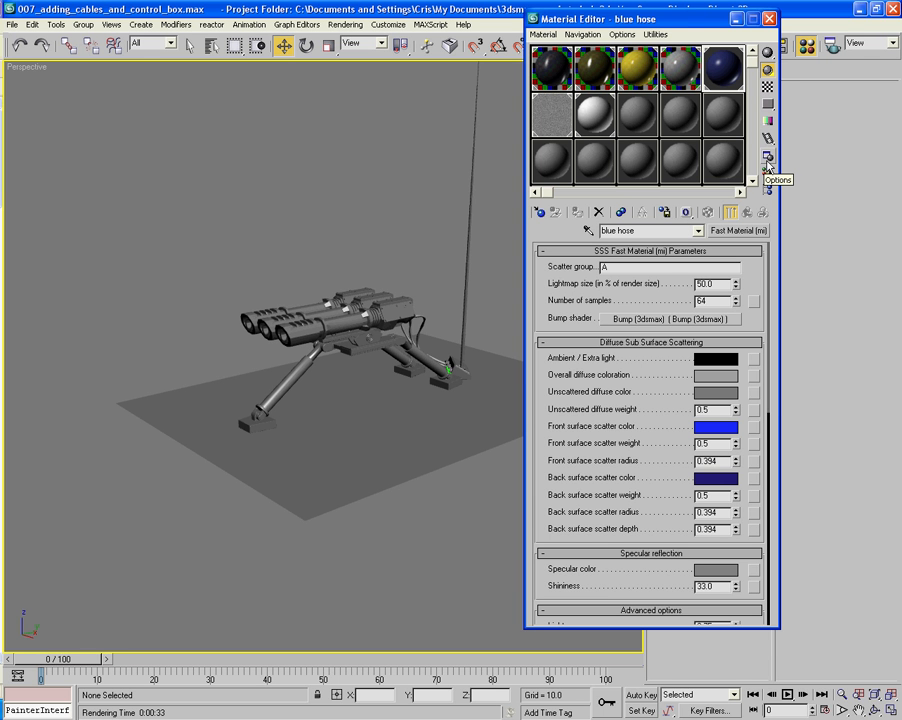
pyautogui.click(663, 213)
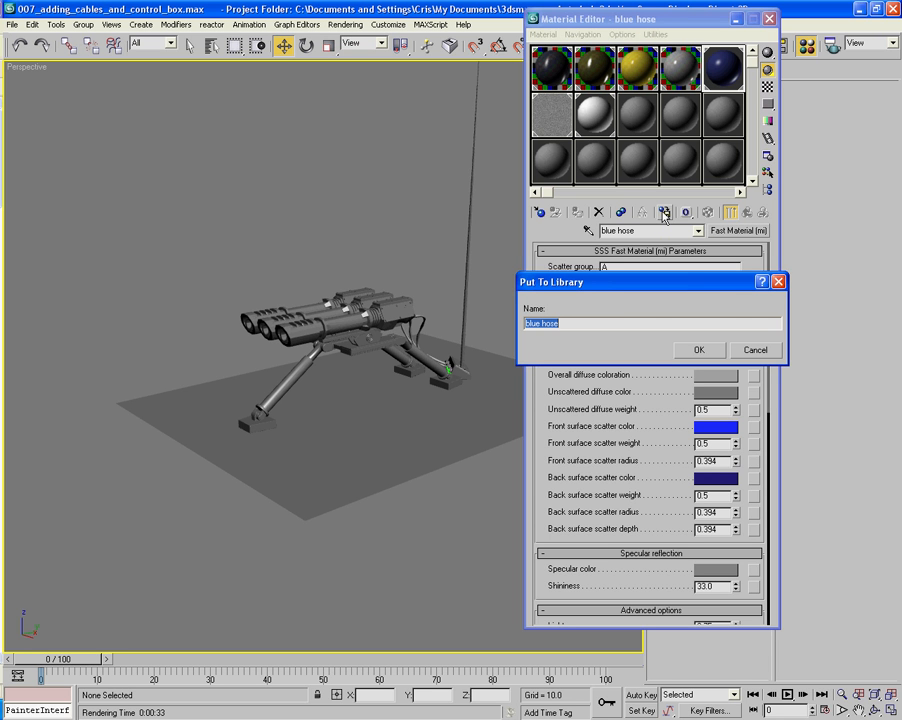
pyautogui.click(703, 349)
# - Put the Basic Metal -LC and Basic Metal -BY materials in the material library under their existing names
pyautogui.click(680, 48)
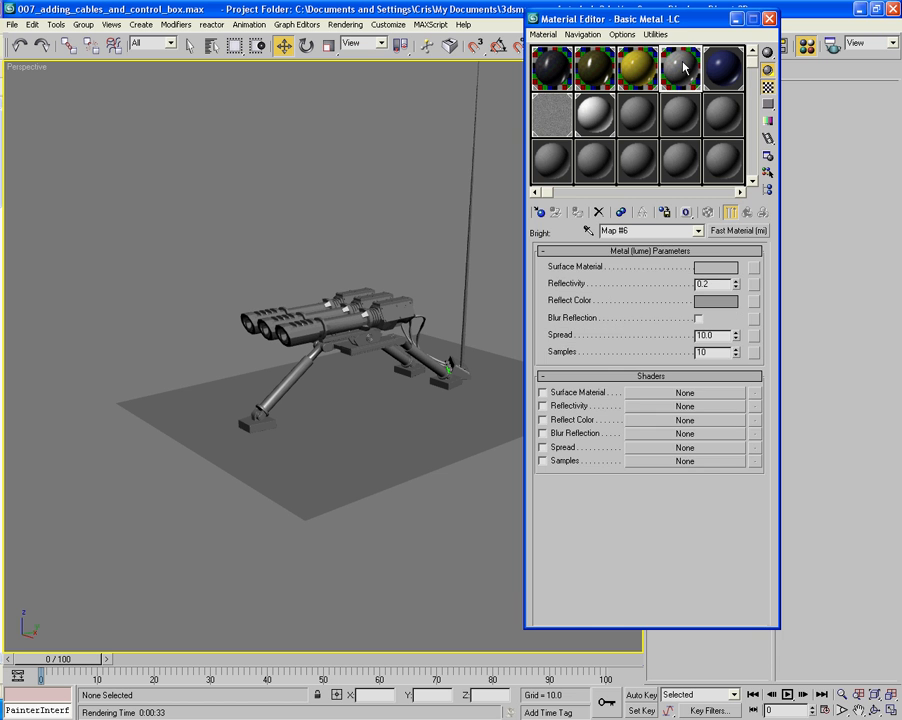
pyautogui.click(747, 212)
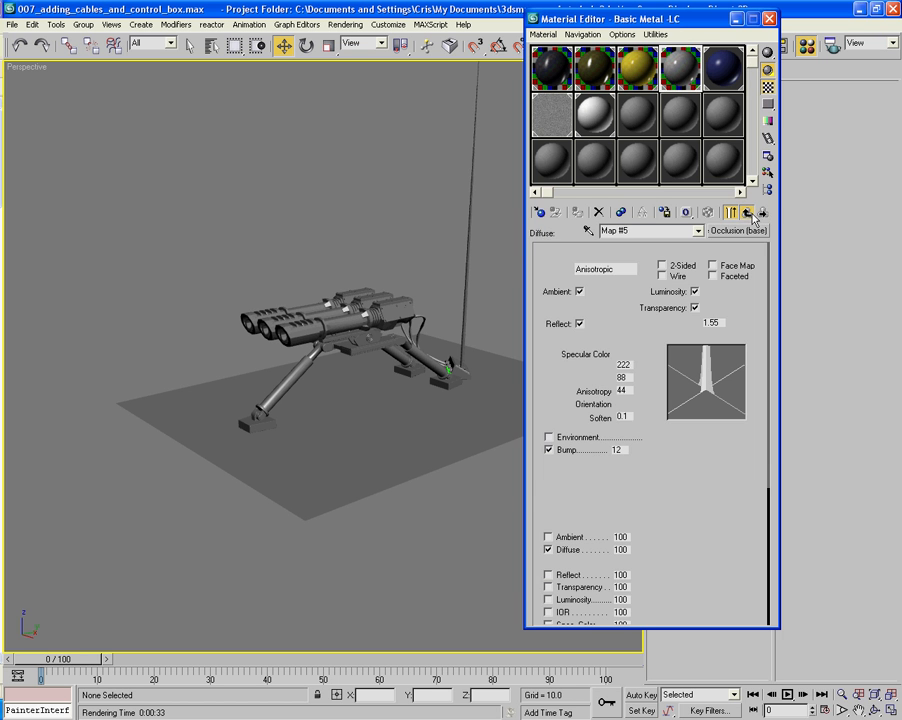
pyautogui.click(747, 212)
pyautogui.click(664, 212)
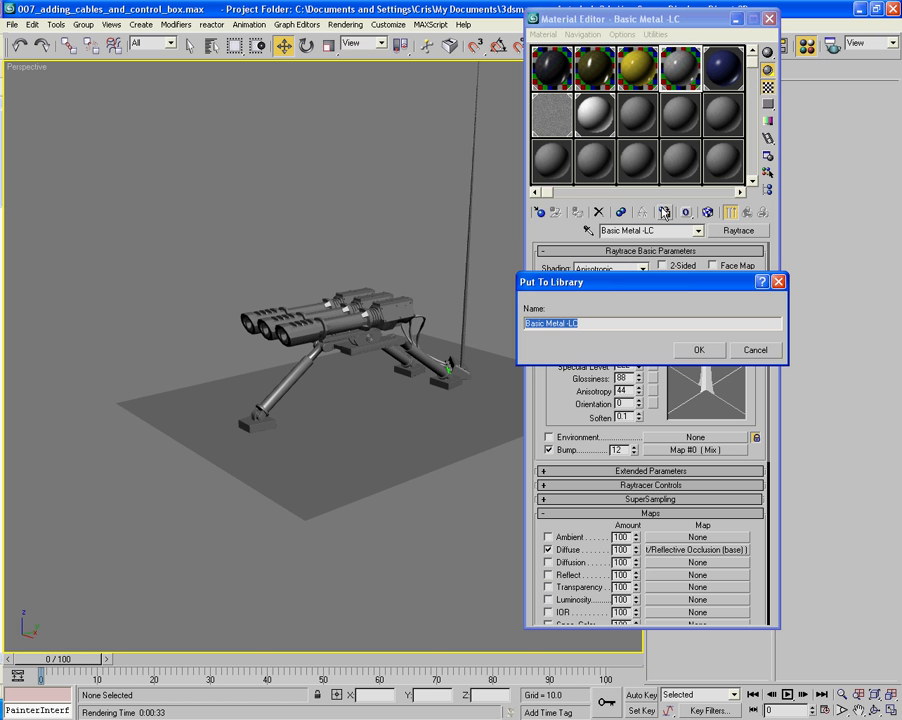
pyautogui.press('Return')
pyautogui.click(707, 212)
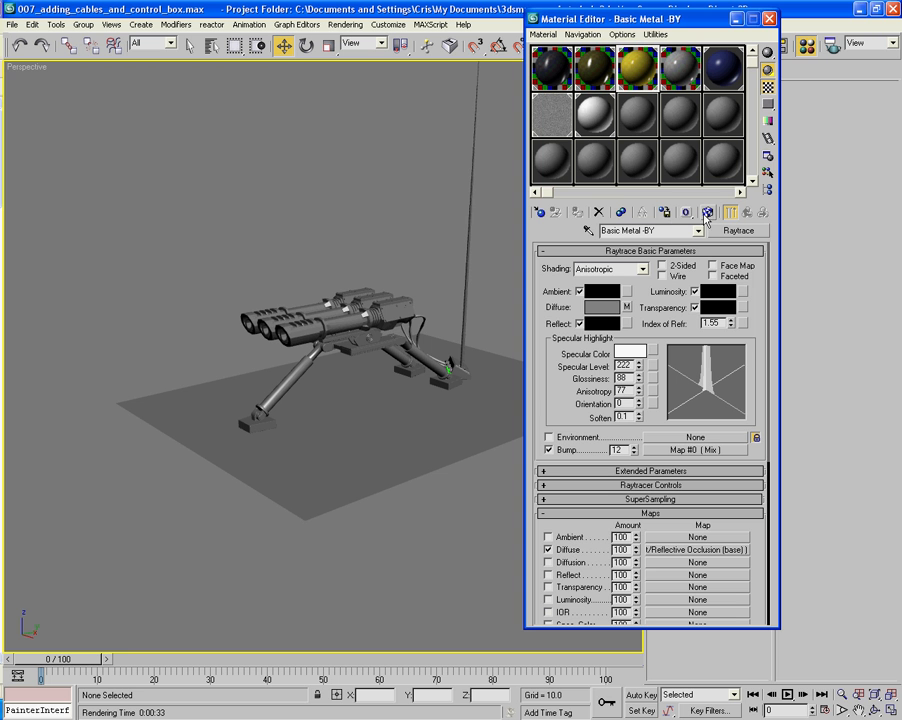
pyautogui.click(664, 212)
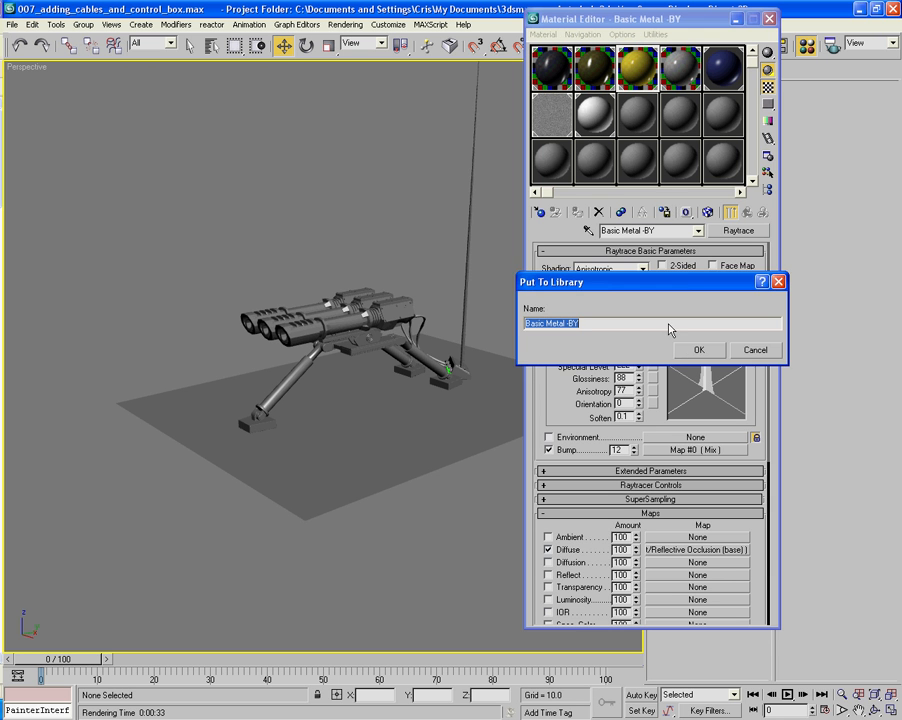
pyautogui.press('Return')
# - Put the Basic Metal - Y and Basic Metal materials in the material library and close the material editor
pyautogui.click(707, 212)
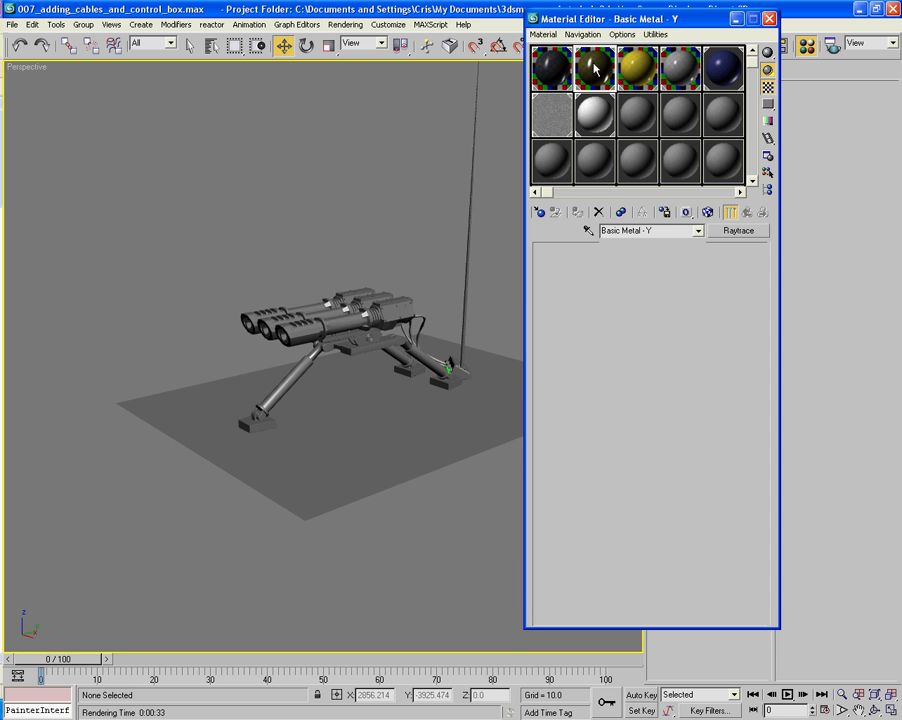
pyautogui.click(664, 212)
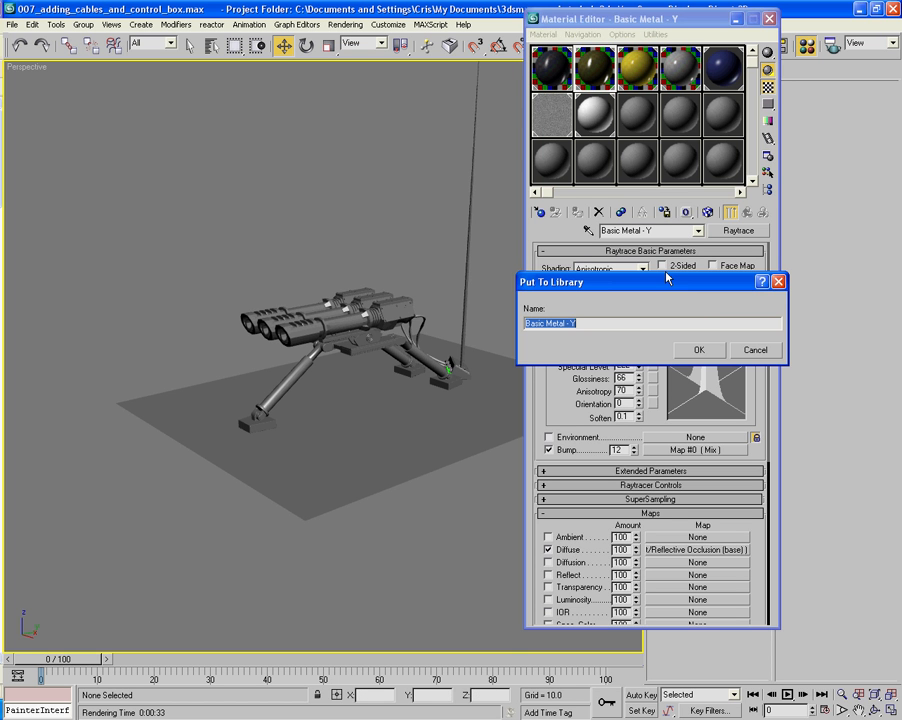
pyautogui.click(721, 350)
pyautogui.click(563, 68)
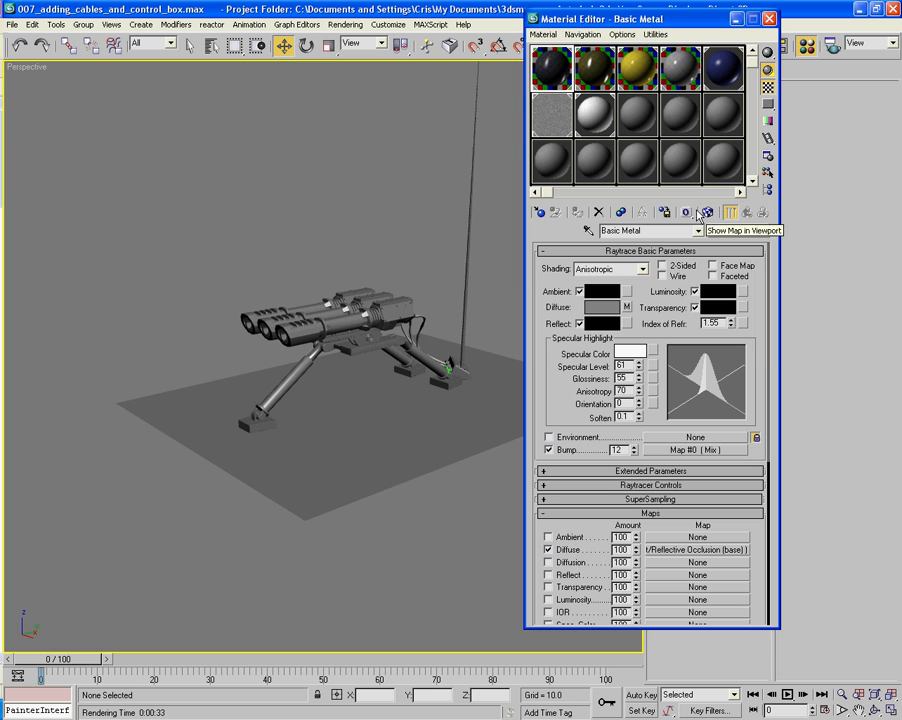
pyautogui.click(664, 212)
pyautogui.click(703, 349)
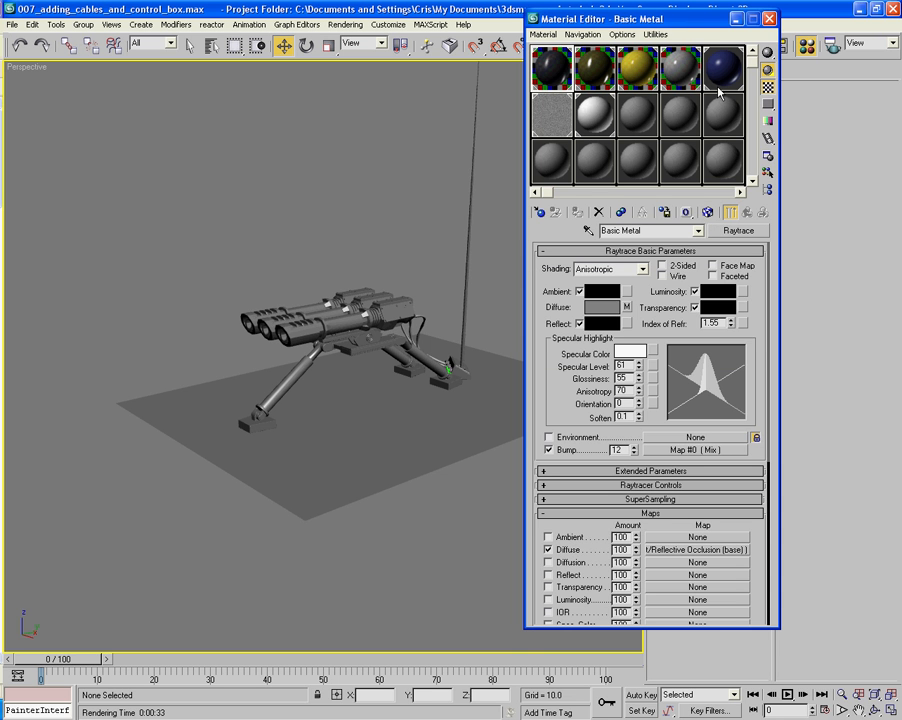
pyautogui.click(770, 18)
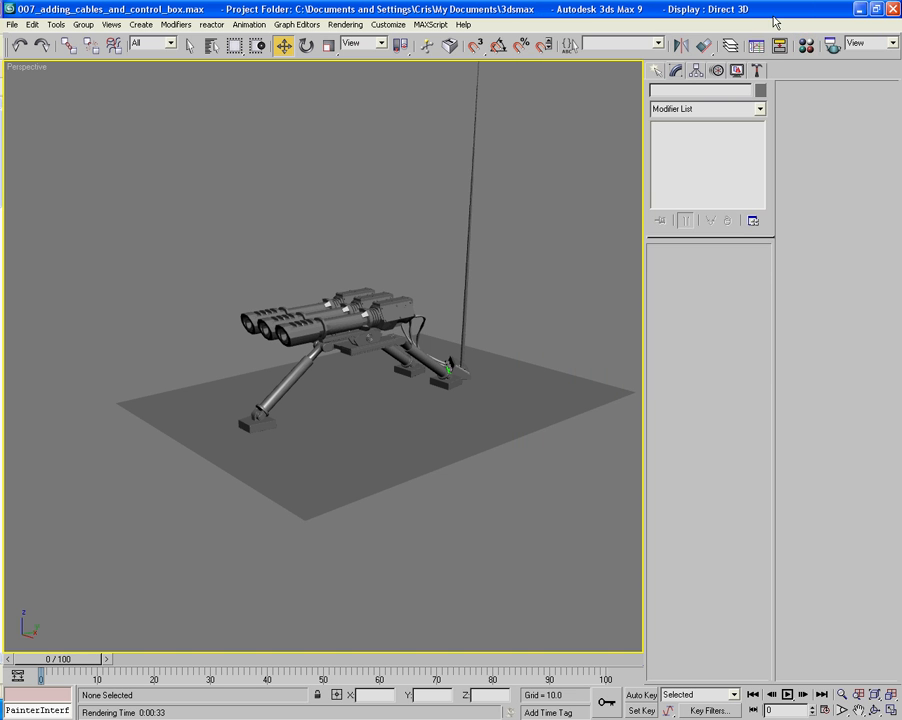
# - Try tilting the nearest gun (Gun_Base01) about 12 degrees upward around its pivot, and undo the rotation
pyautogui.moveTo(344, 215)
pyautogui.keyDown('alt'); pyautogui.mouseDown(button='middle')
pyautogui.moveTo(378, 221)
pyautogui.moveTo(453, 207)
pyautogui.moveTo(184, 211)
pyautogui.moveTo(373, 223)
pyautogui.moveTo(333, 222)
pyautogui.mouseUp(button='middle'); pyautogui.keyUp('alt')
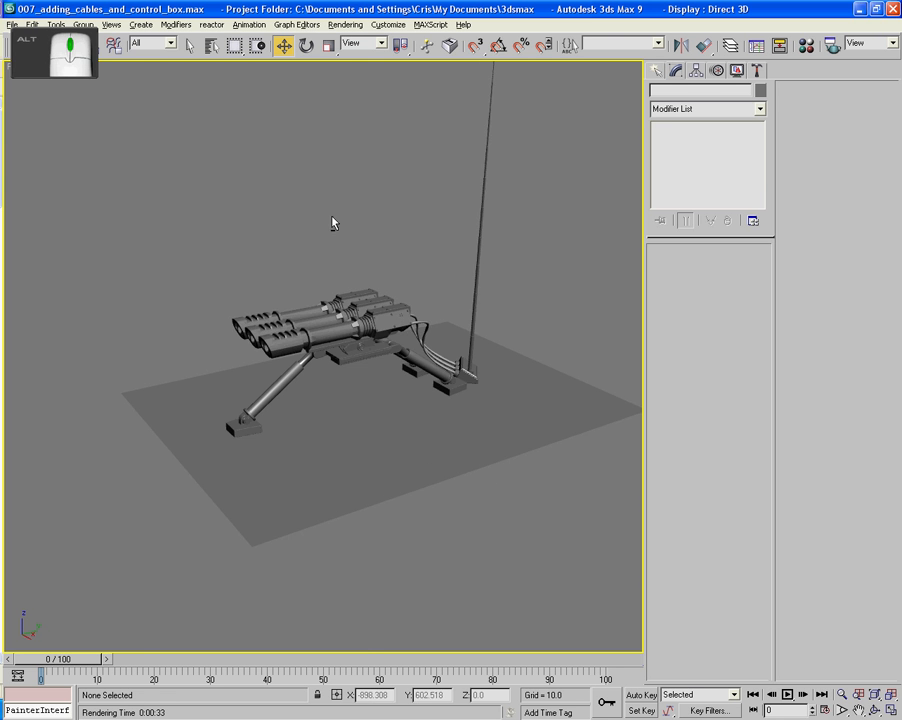
pyautogui.scroll(4, 361, 254)
pyautogui.click(339, 307)
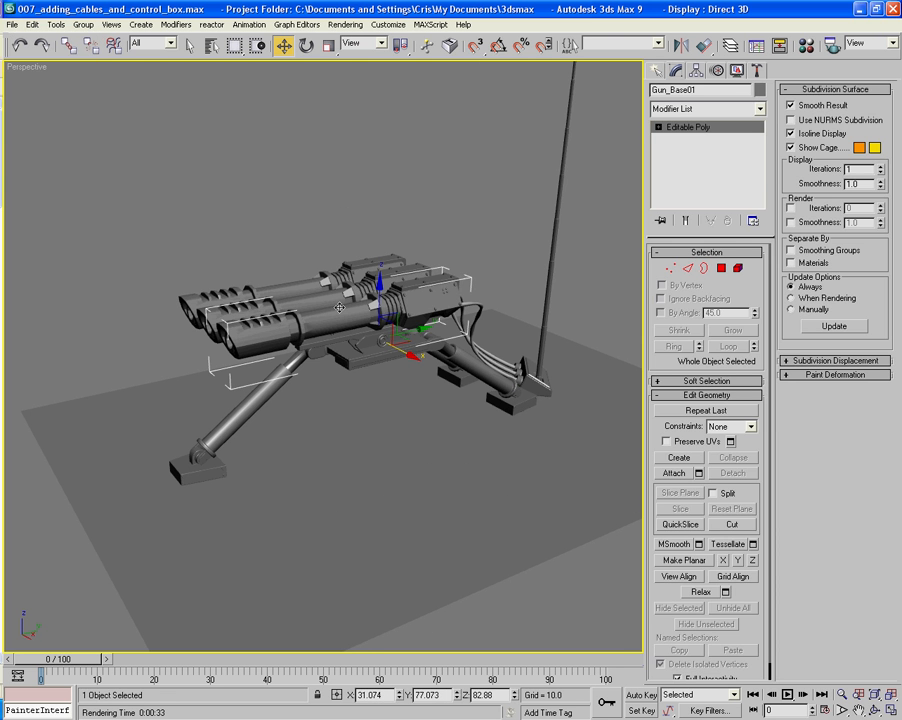
pyautogui.press('e')
pyautogui.moveTo(346, 316)
pyautogui.mouseDown()
pyautogui.moveTo(346, 285)
pyautogui.moveTo(346, 305)
pyautogui.moveTo(346, 296)
pyautogui.mouseUp()
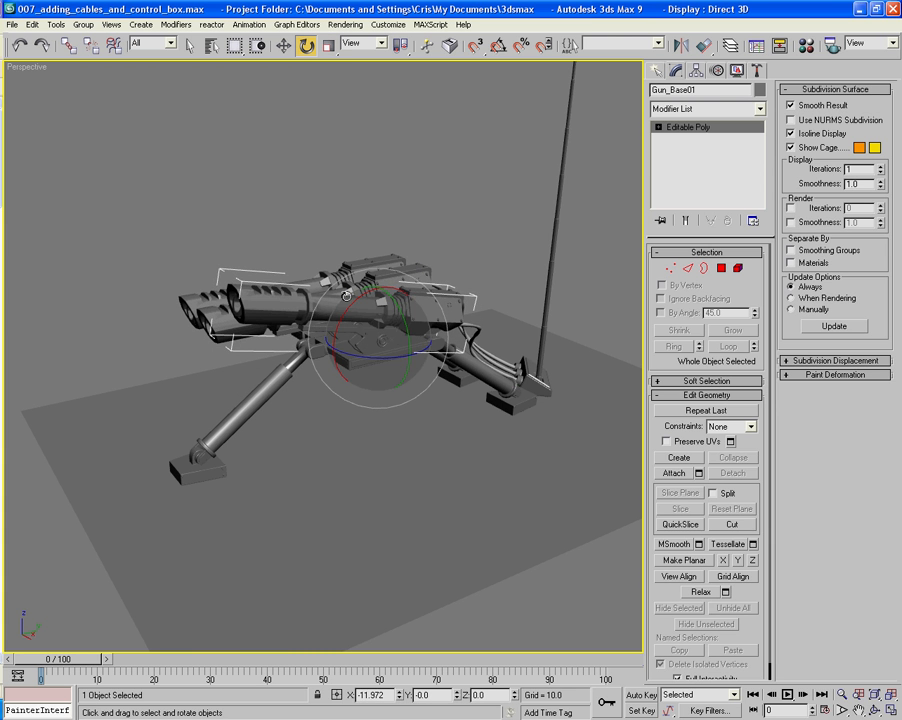
pyautogui.hotkey('ctrl', 'z')
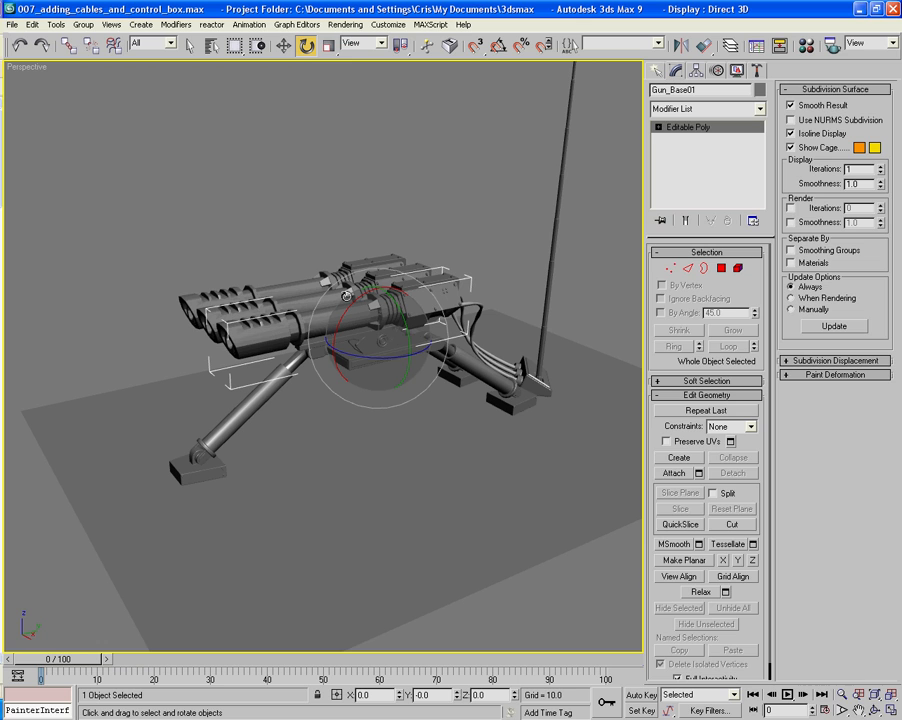